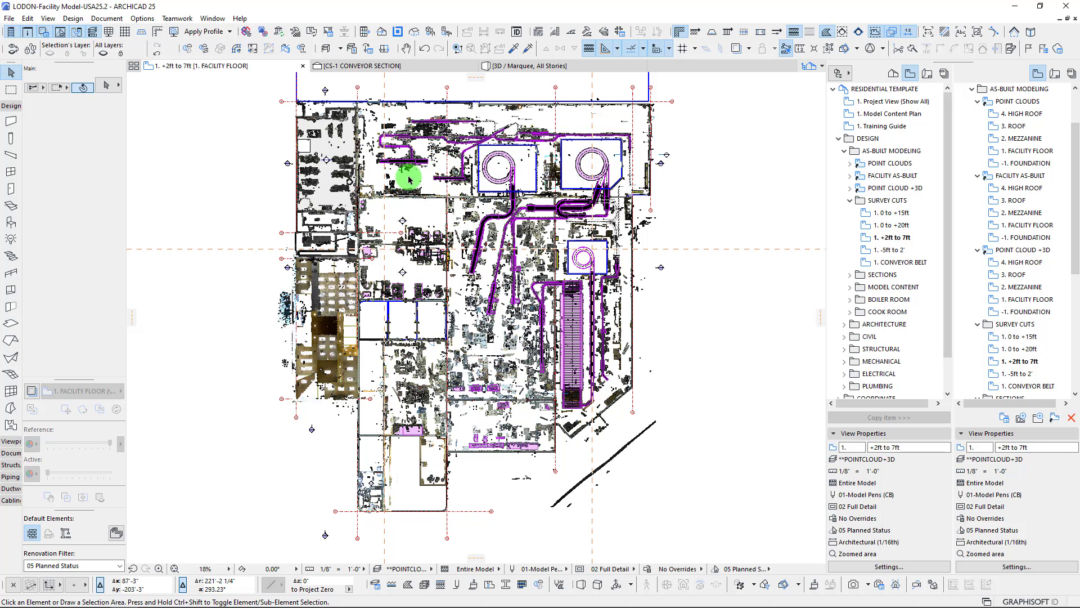
{"action": "middle_click_drag", "start_coordinate": [405, 184], "coordinate": [394, 201]}
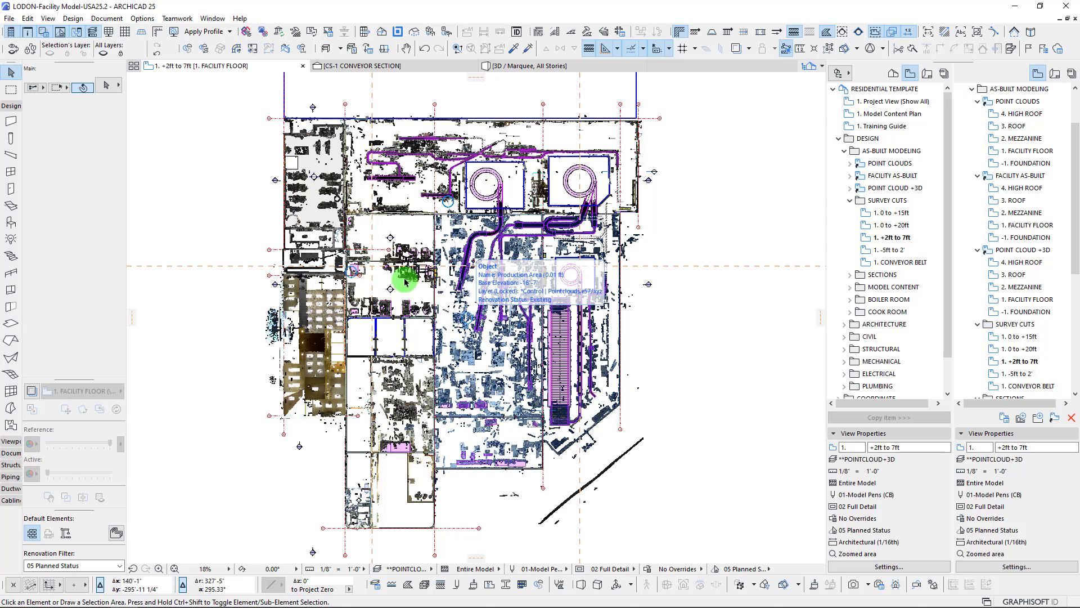
{"action": "middle_click_drag", "start_coordinate": [421, 223], "coordinate": [413, 228]}
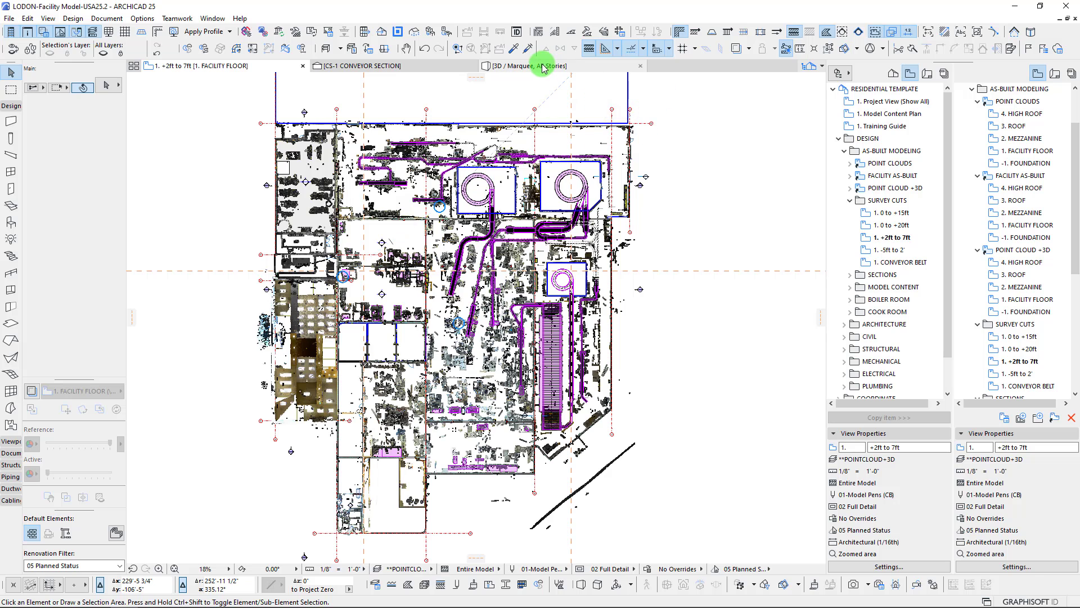
Switch to the 3D view and display all elements of the facility model instead of only the marquee area
{"action": "left_click", "coordinate": [542, 65]}
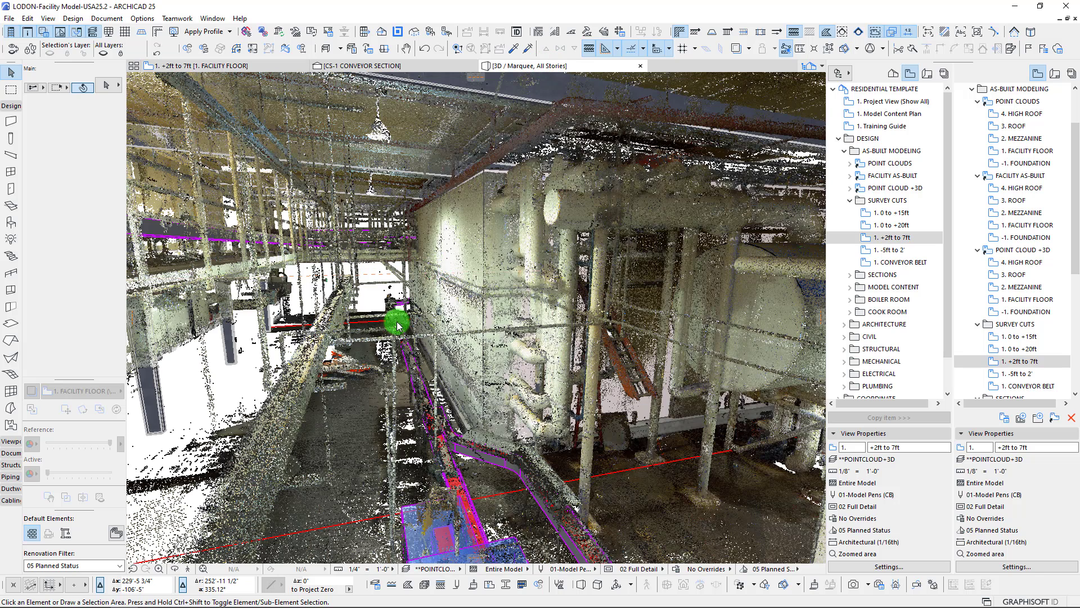
{"action": "left_click", "coordinate": [290, 373]}
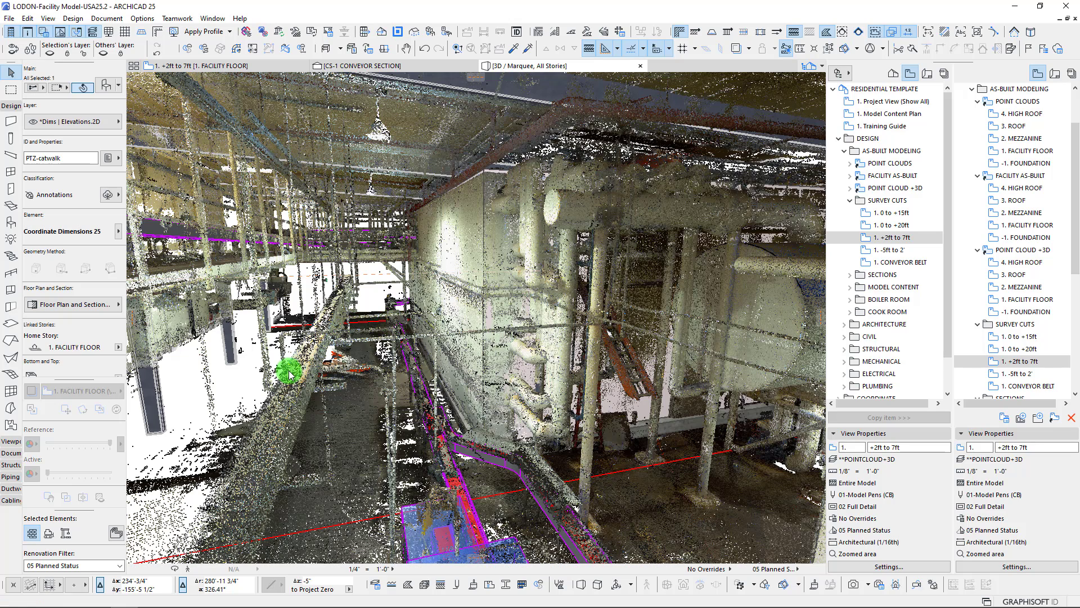
{"action": "key", "text": "F5"}
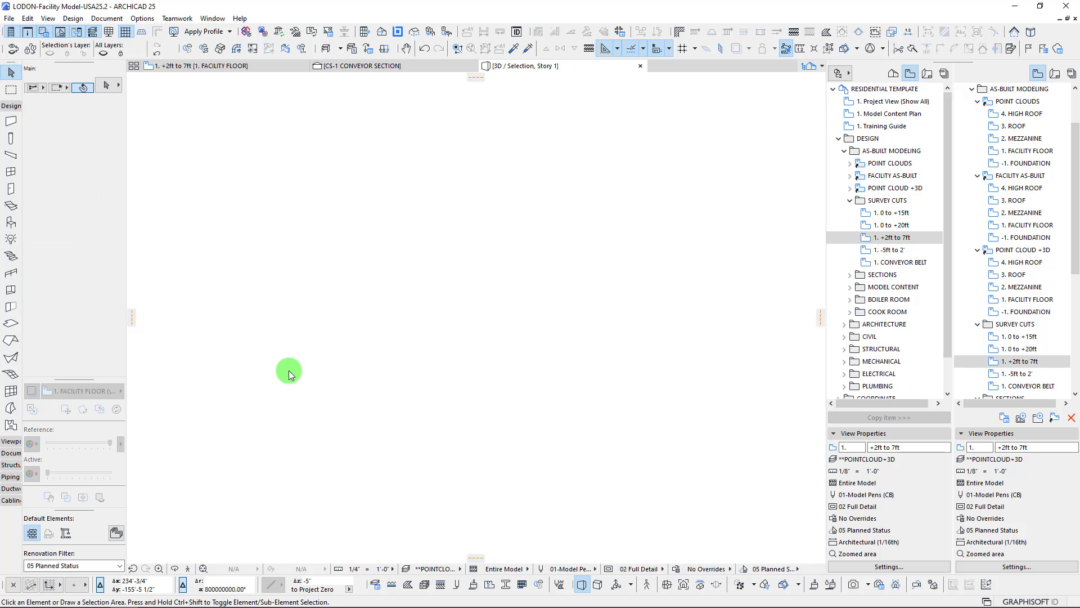
{"action": "key", "text": "ctrl+F5"}
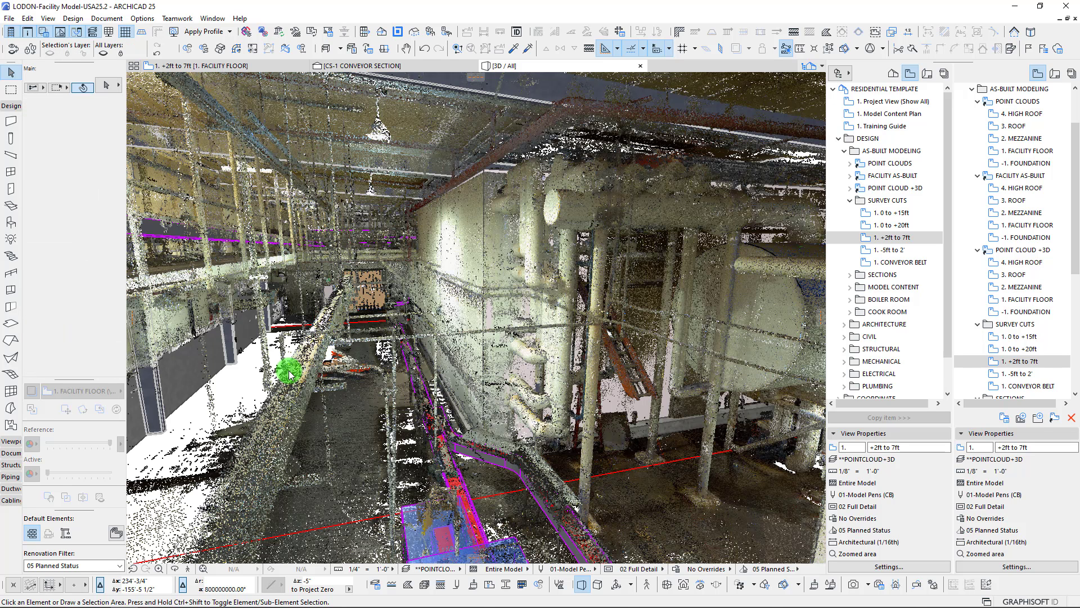
Fit the whole facility in the 3D view and inspect its point clouds from above and from the side
{"action": "middle_click", "coordinate": [288, 371]}
{"action": "middle_click", "coordinate": [289, 371]}
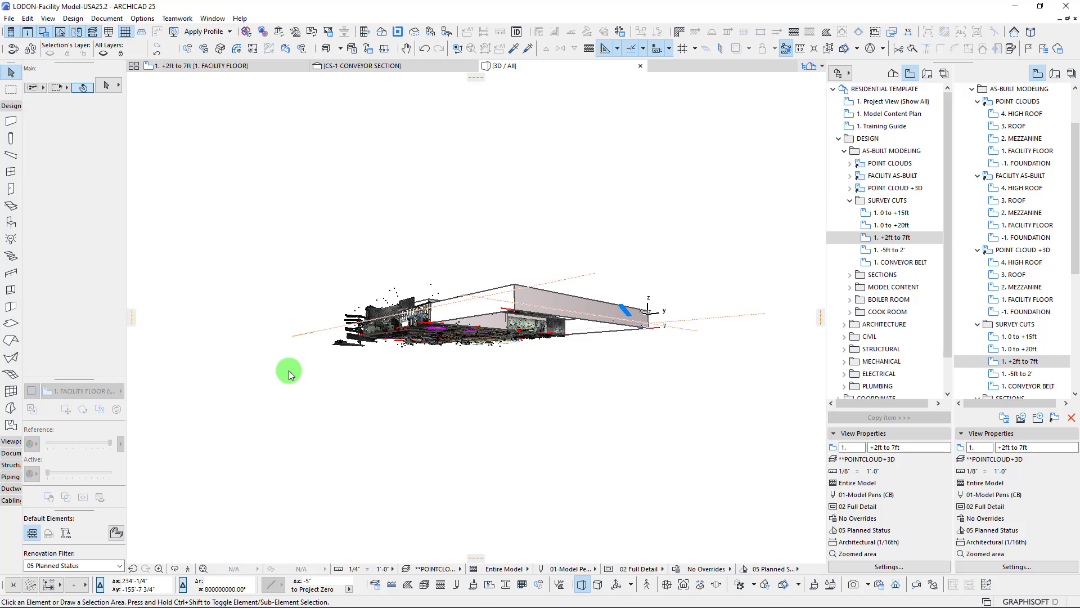
{"action": "mouse_move", "coordinate": [289, 370]}
{"action": "middle_mouse_down", "text": "shift"}
{"action": "mouse_move", "coordinate": [490, 313]}
{"action": "mouse_move", "coordinate": [486, 330]}
{"action": "mouse_move", "coordinate": [466, 328]}
{"action": "mouse_move", "coordinate": [541, 359]}
{"action": "mouse_move", "coordinate": [757, 377]}
{"action": "mouse_move", "coordinate": [498, 321]}
{"action": "mouse_move", "coordinate": [377, 318]}
{"action": "mouse_move", "coordinate": [398, 314]}
{"action": "mouse_move", "coordinate": [706, 335]}
{"action": "mouse_move", "coordinate": [767, 352]}
{"action": "mouse_move", "coordinate": [847, 341]}
{"action": "mouse_move", "coordinate": [816, 334]}
{"action": "middle_mouse_up", "text": "shift"}
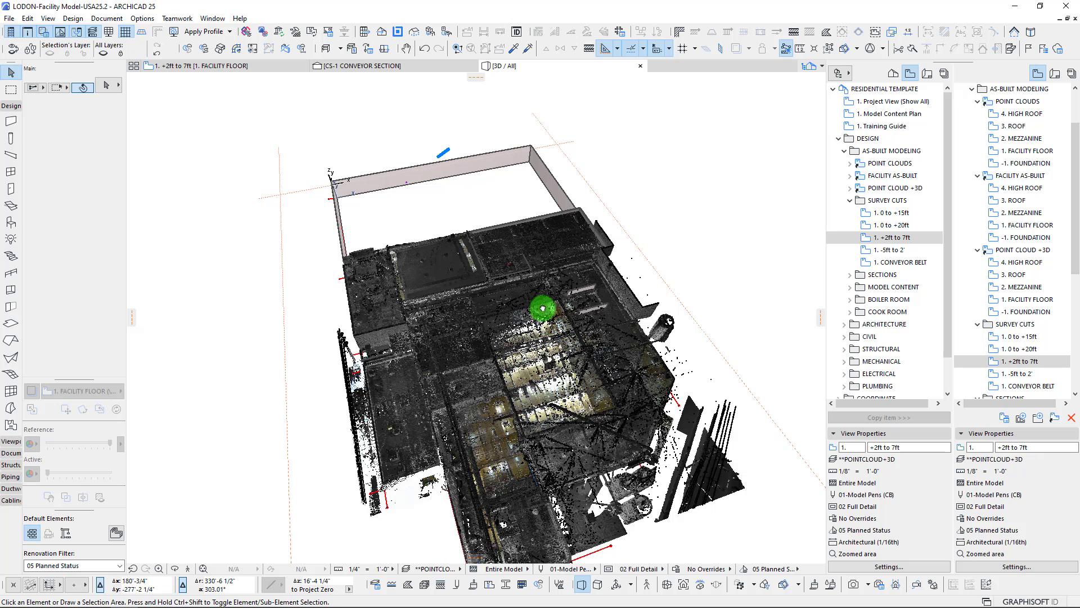
{"action": "middle_click_drag", "start_coordinate": [542, 308], "coordinate": [527, 267], "text": "shift"}
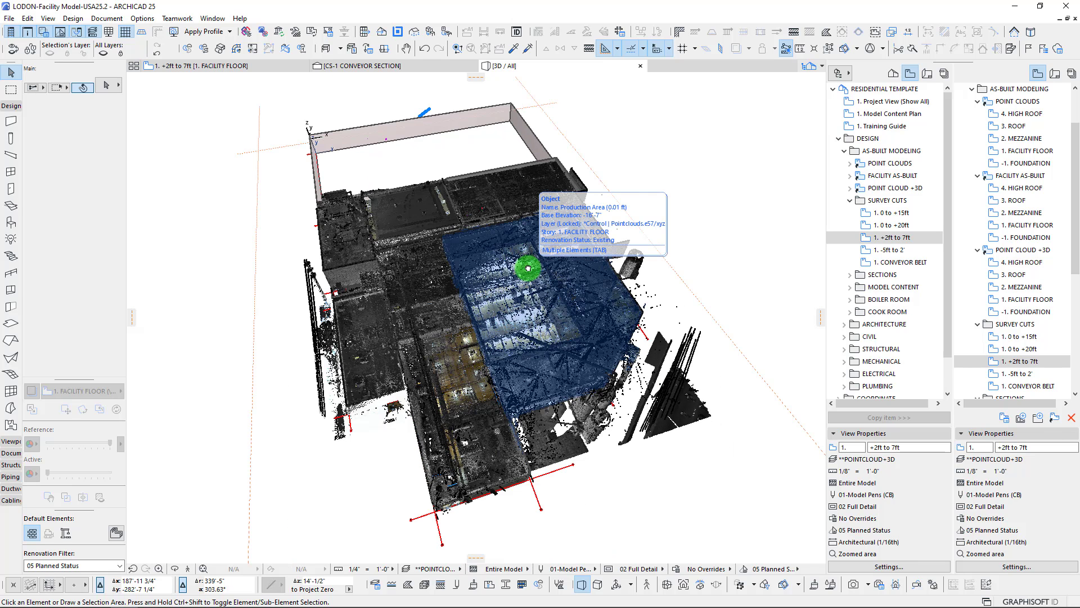
{"action": "mouse_move", "coordinate": [493, 295]}
{"action": "middle_mouse_down", "text": "shift"}
{"action": "mouse_move", "coordinate": [507, 276]}
{"action": "mouse_move", "coordinate": [568, 246]}
{"action": "mouse_move", "coordinate": [617, 260]}
{"action": "mouse_move", "coordinate": [575, 272]}
{"action": "middle_mouse_up", "text": "shift"}
{"action": "scroll", "coordinate": [576, 345], "scroll_direction": "up", "scroll_amount": 1}
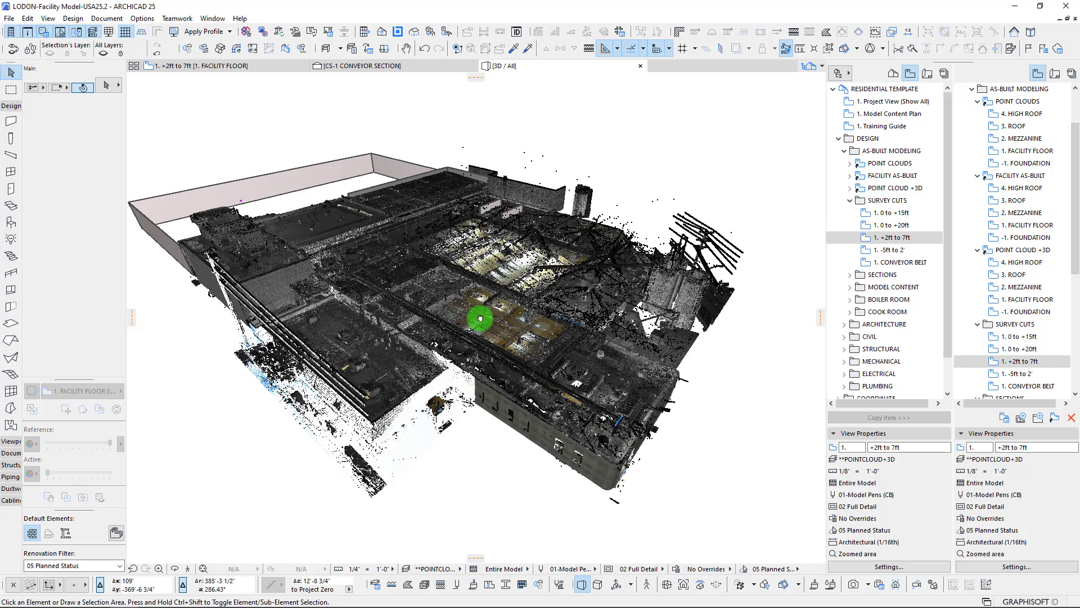
{"action": "scroll", "coordinate": [415, 367], "scroll_direction": "up", "scroll_amount": 1}
Open Windows Task Manager, examine the computer's CPU and memory performance with the point cloud model loaded, and close it
{"action": "right_click", "coordinate": [298, 602]}
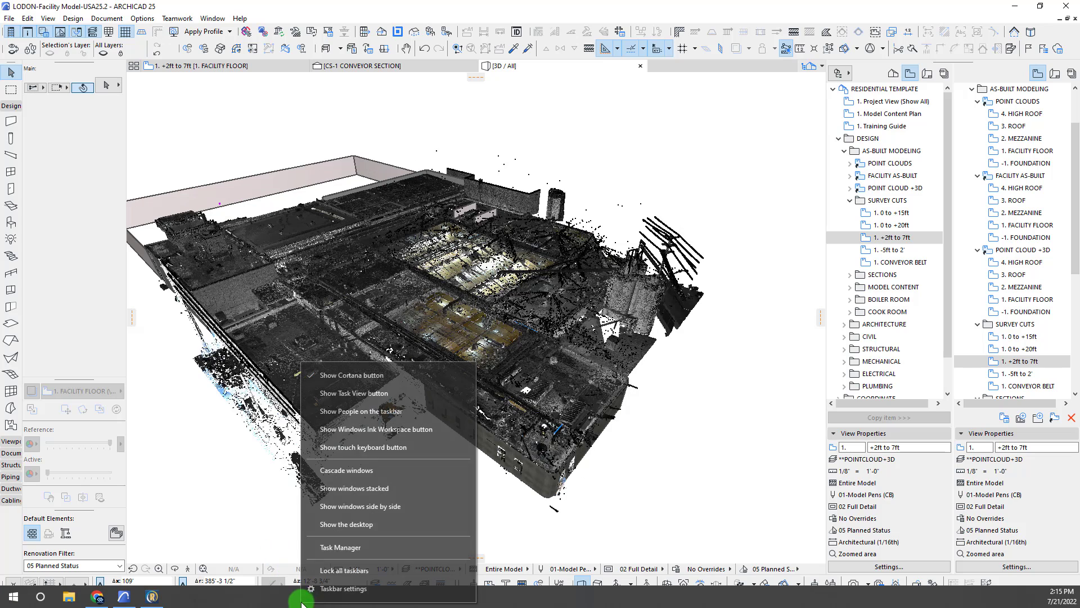
{"action": "left_click", "coordinate": [340, 547]}
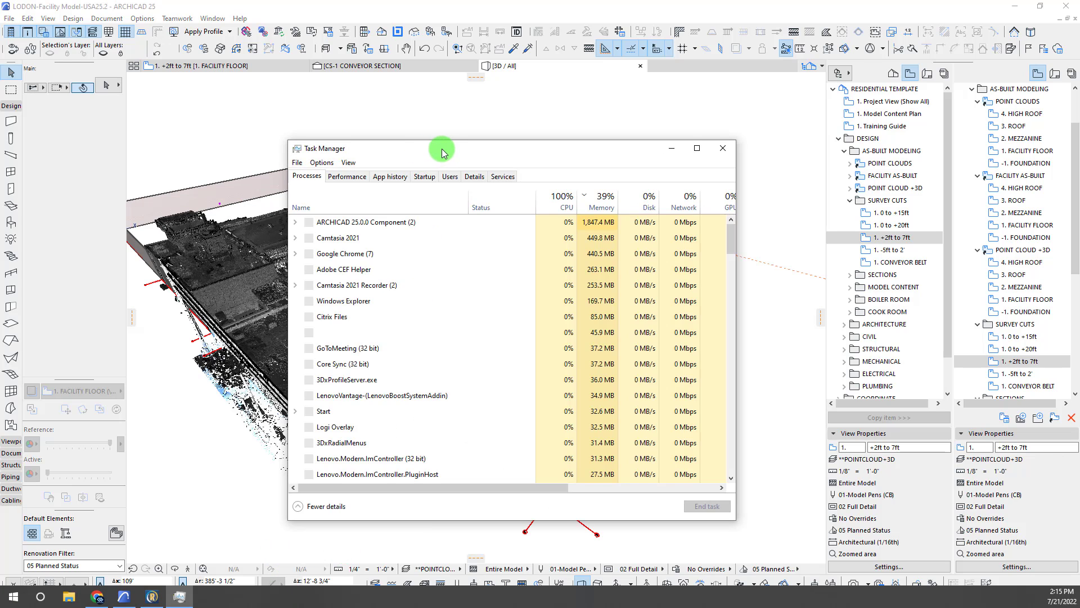
{"action": "left_click_drag", "start_coordinate": [434, 150], "coordinate": [497, 127]}
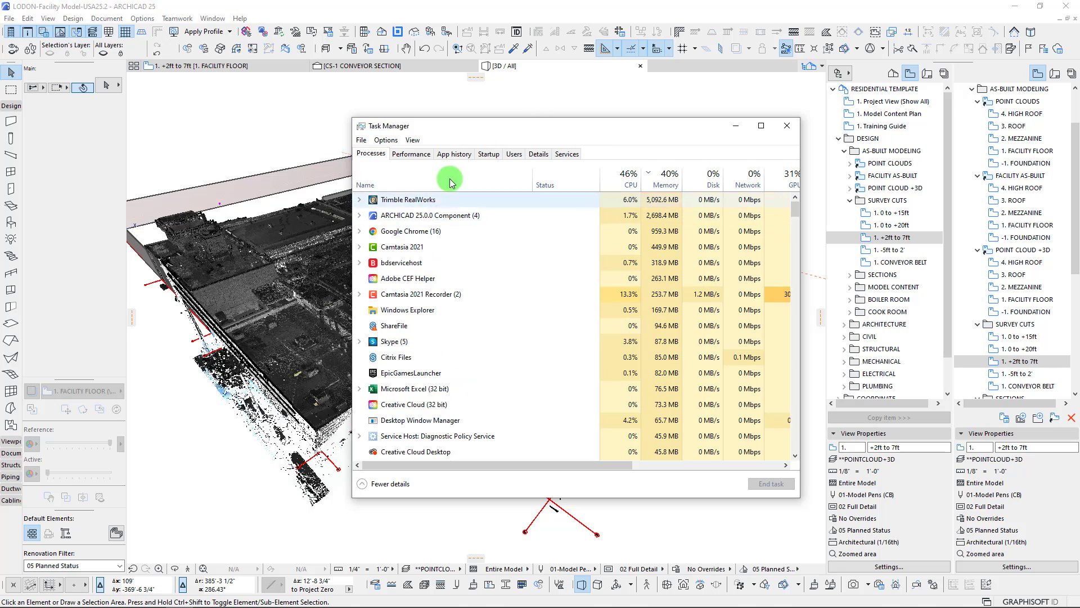
{"action": "left_click", "coordinate": [412, 154]}
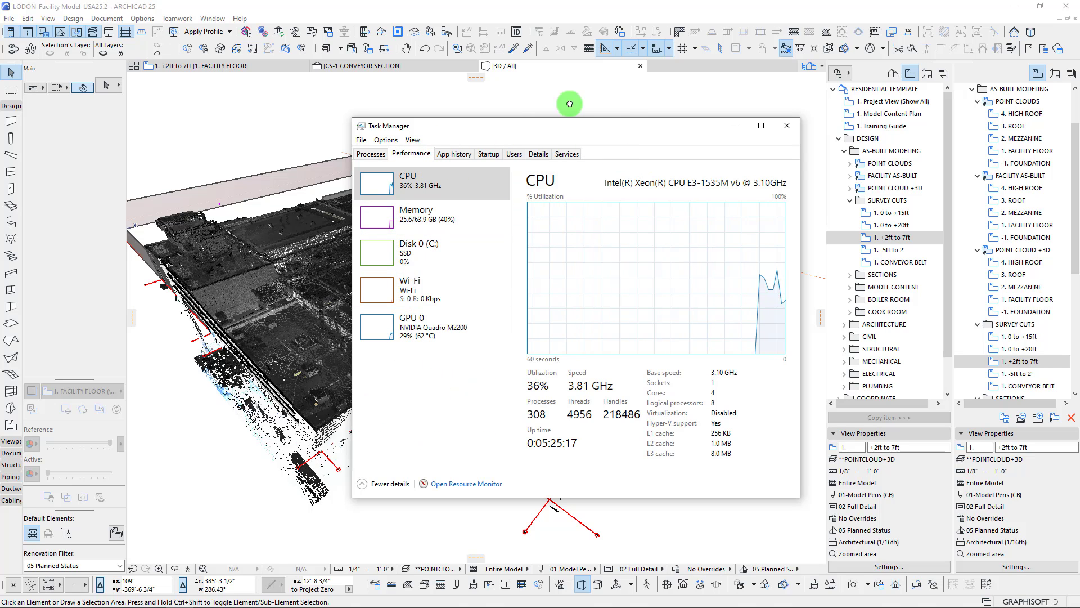
{"action": "left_click_drag", "start_coordinate": [555, 126], "coordinate": [811, 174]}
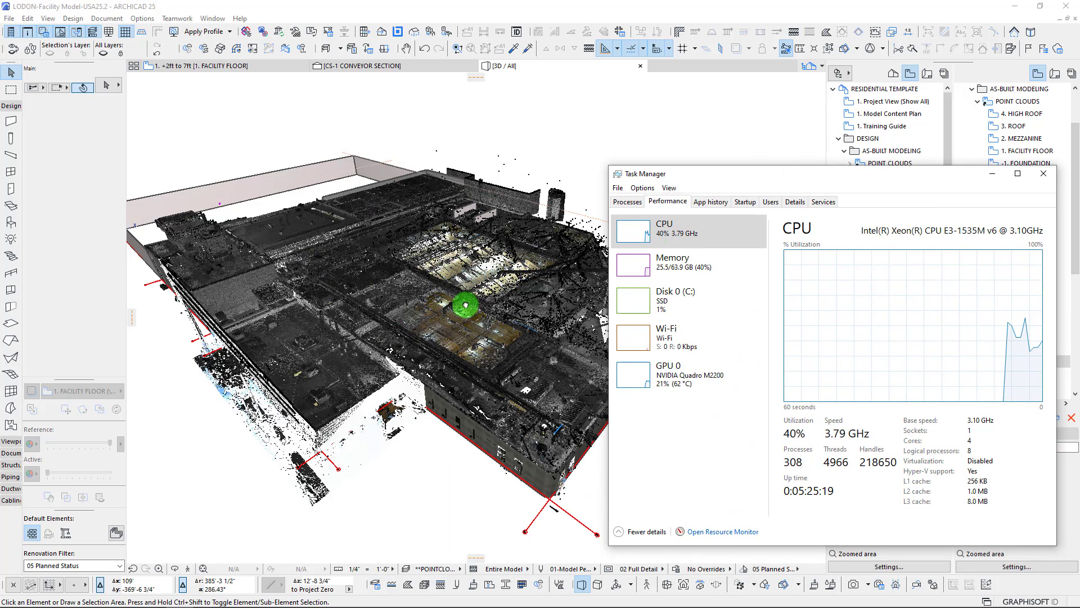
{"action": "left_click_drag", "start_coordinate": [723, 174], "coordinate": [572, 137]}
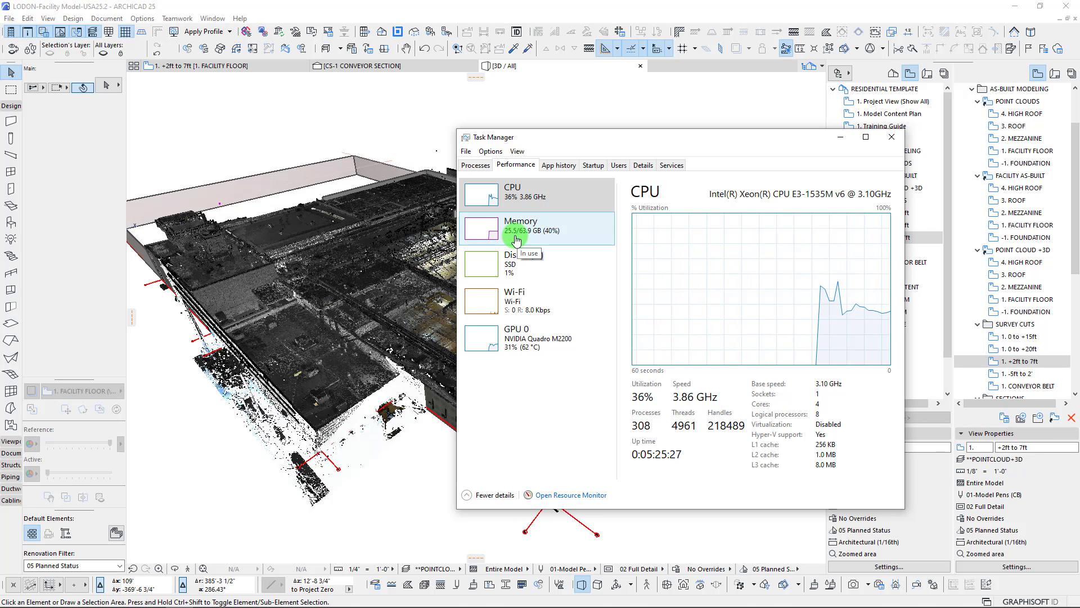
{"action": "left_click_drag", "start_coordinate": [623, 143], "coordinate": [775, 151]}
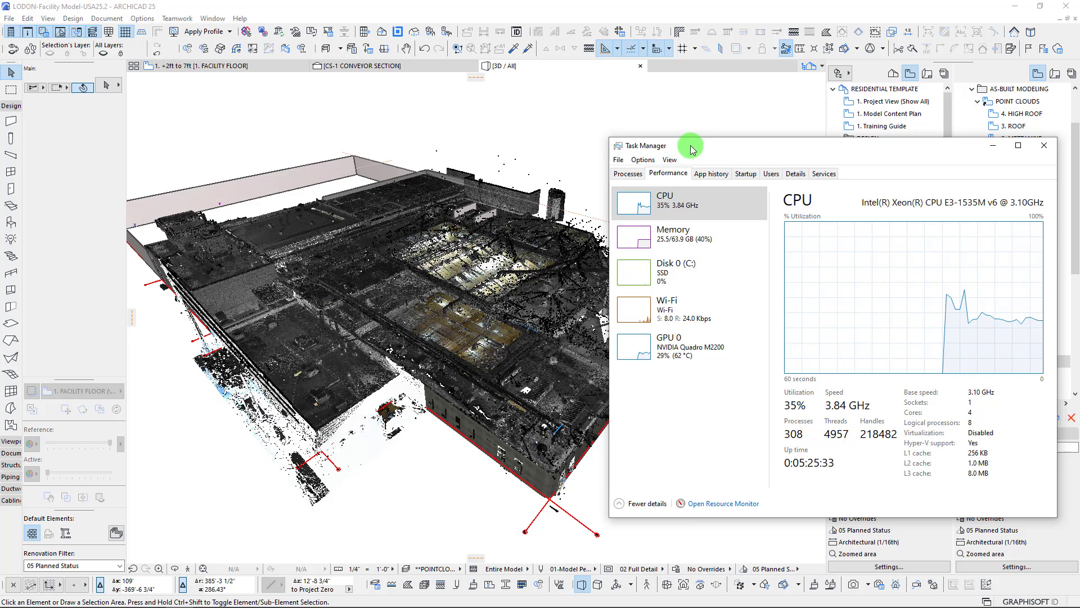
{"action": "left_click_drag", "start_coordinate": [691, 149], "coordinate": [386, 117]}
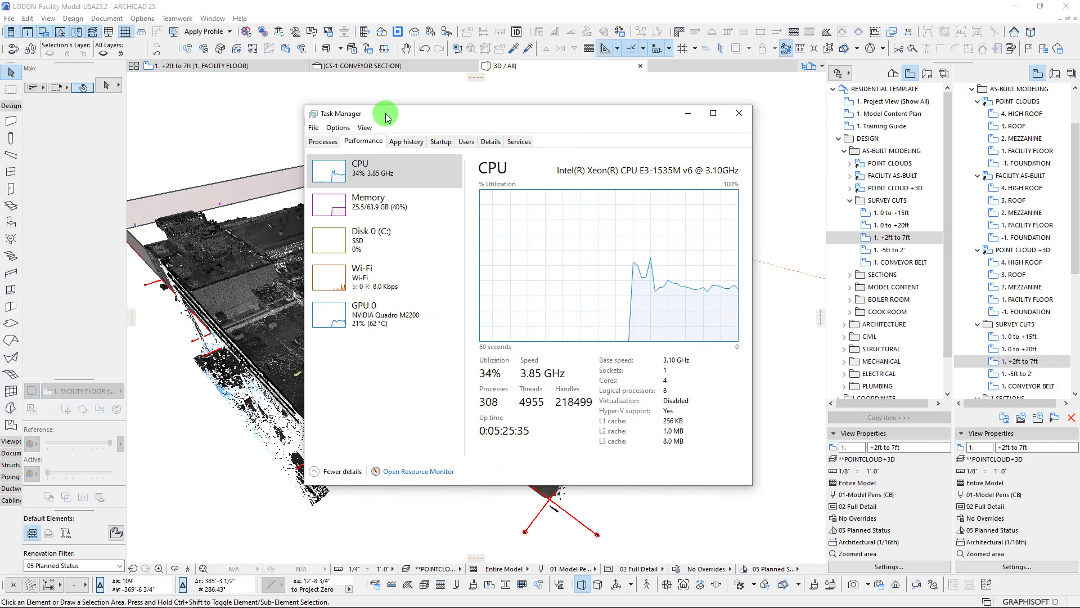
{"action": "left_click", "coordinate": [737, 113]}
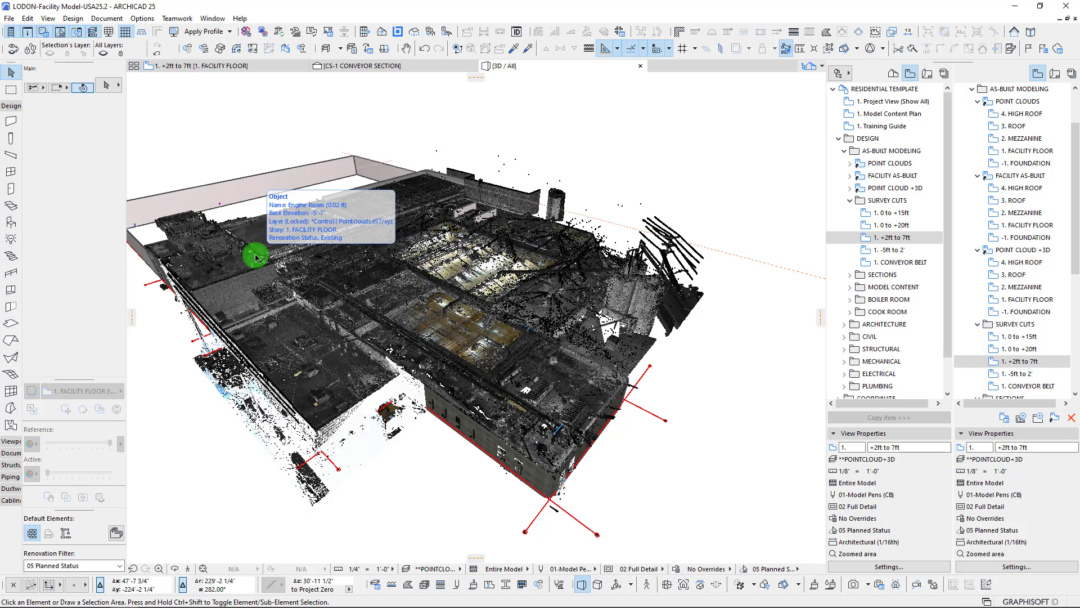
{"action": "left_click", "coordinate": [256, 257]}
{"action": "left_click", "coordinate": [675, 350]}
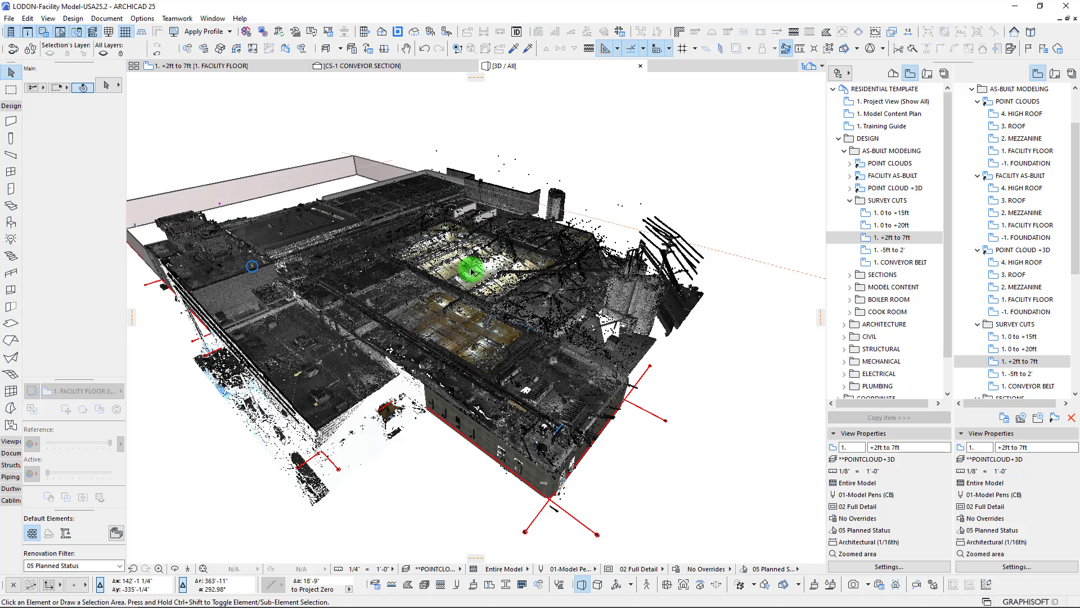
Open the Library Manager and review the project's libraries and the contents of the e57 Point Clouds library
{"action": "left_click", "coordinate": [10, 18]}
{"action": "left_click", "coordinate": [300, 285]}
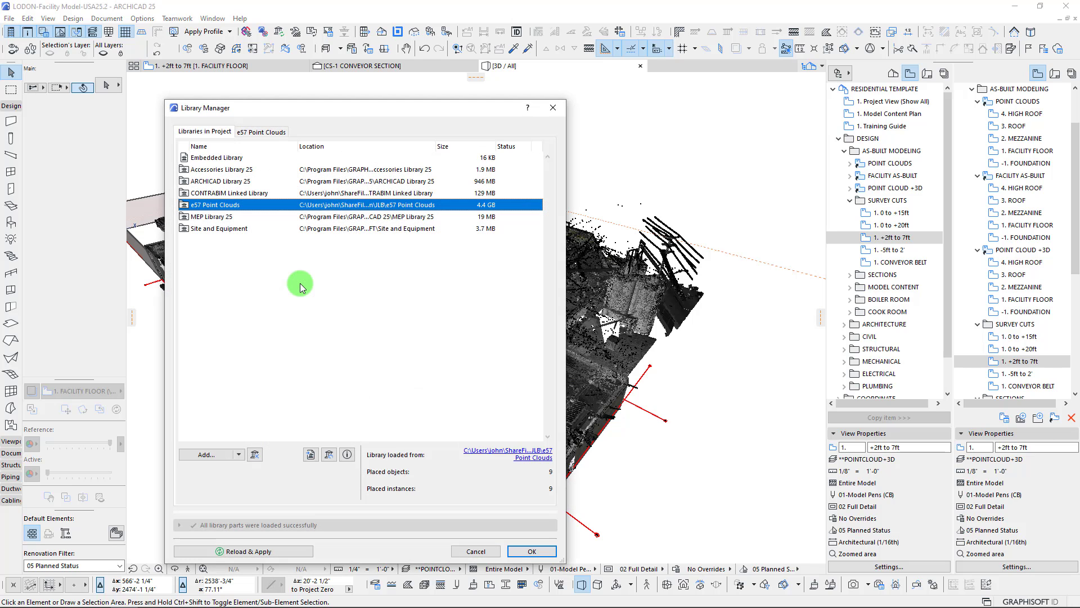
{"action": "left_click_drag", "start_coordinate": [340, 110], "coordinate": [445, 99]}
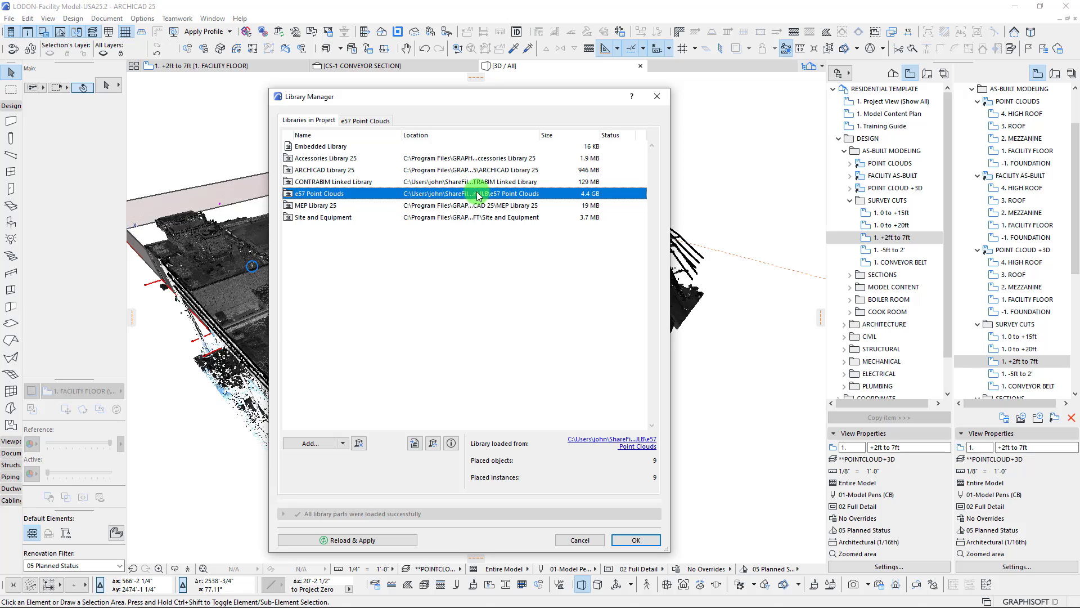
{"action": "left_click", "coordinate": [363, 119]}
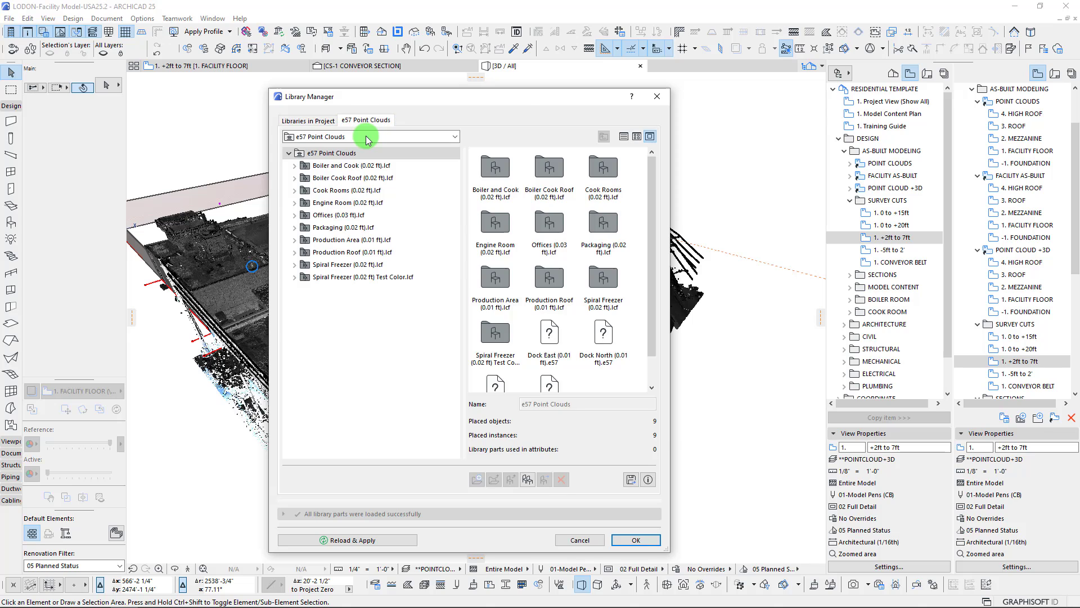
{"action": "left_click", "coordinate": [303, 121]}
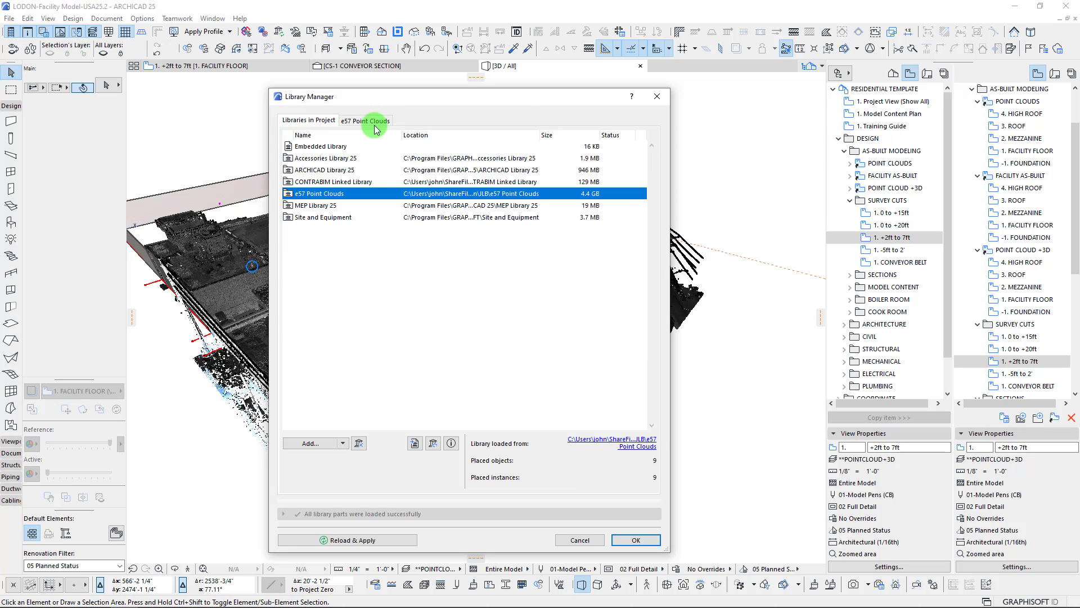
{"action": "left_click_drag", "start_coordinate": [378, 97], "coordinate": [707, 125]}
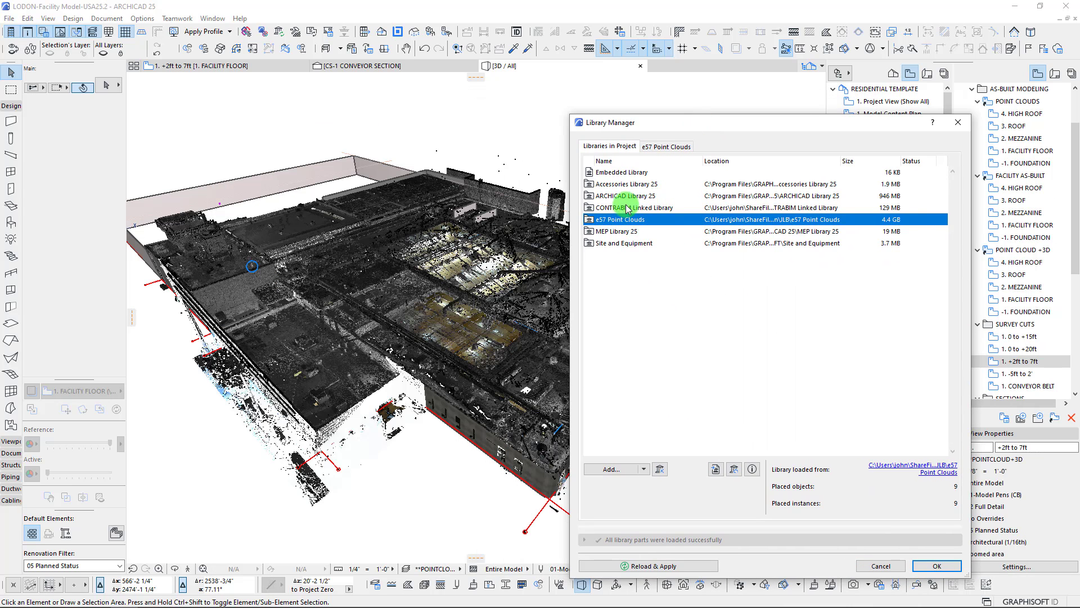
Examine the .lcf containers in the e57 Point Clouds library and compare the library's size with the project's other libraries
{"action": "left_click", "coordinate": [667, 146]}
{"action": "left_click", "coordinate": [614, 152]}
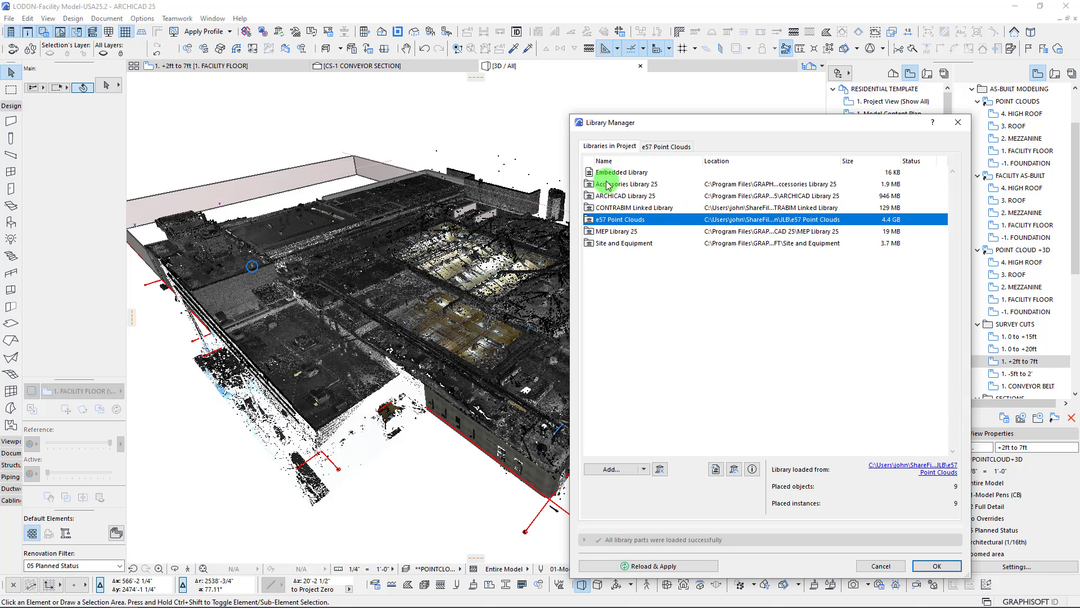
{"action": "left_click", "coordinate": [668, 148]}
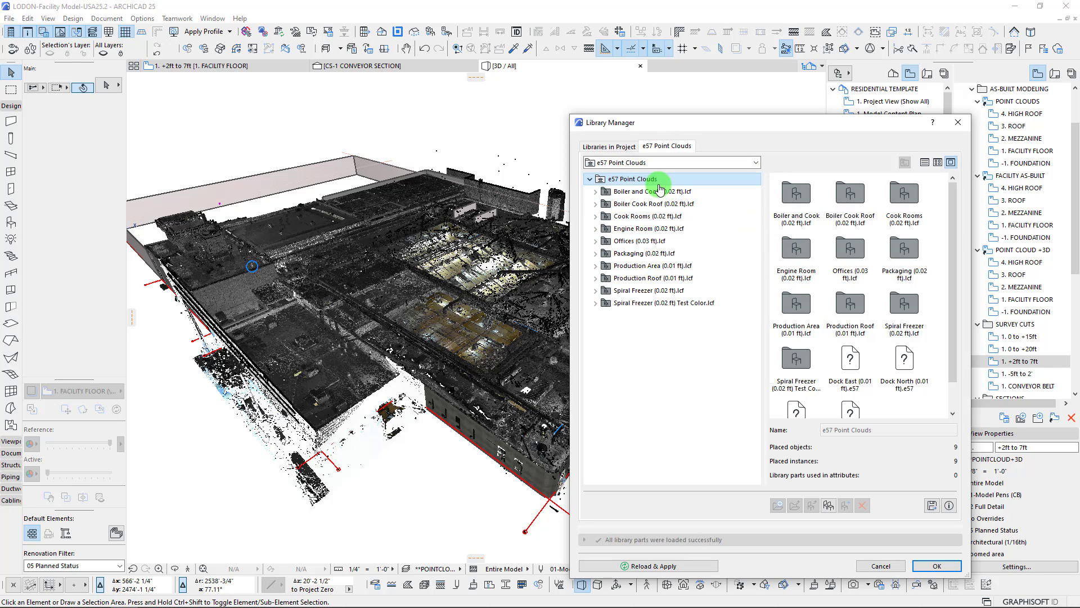
{"action": "left_click_drag", "start_coordinate": [638, 130], "coordinate": [573, 120]}
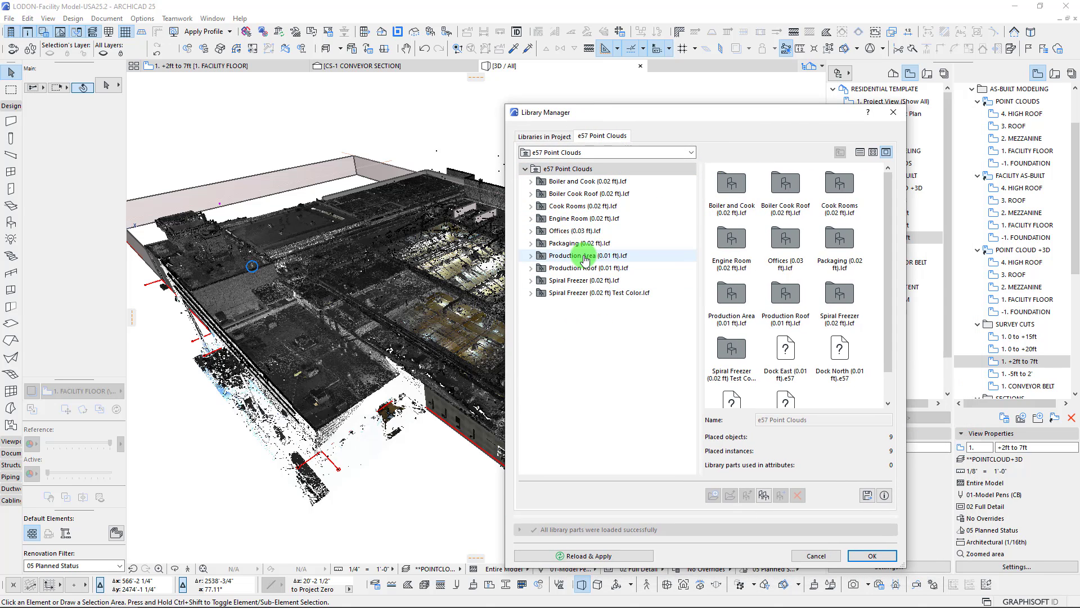
{"action": "left_click", "coordinate": [547, 137]}
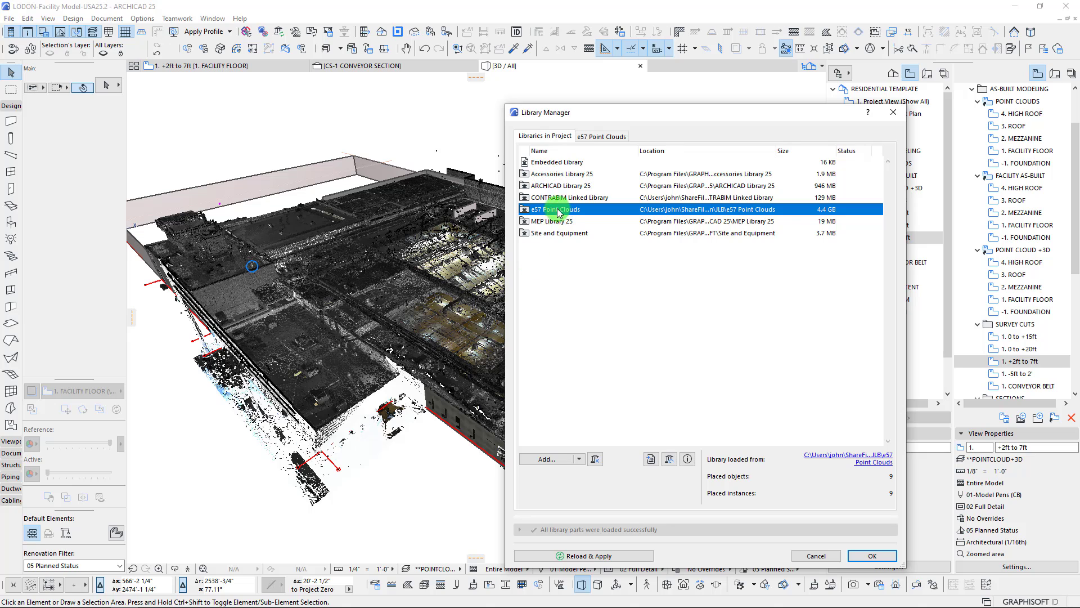
{"action": "left_click_drag", "start_coordinate": [592, 119], "coordinate": [451, 103]}
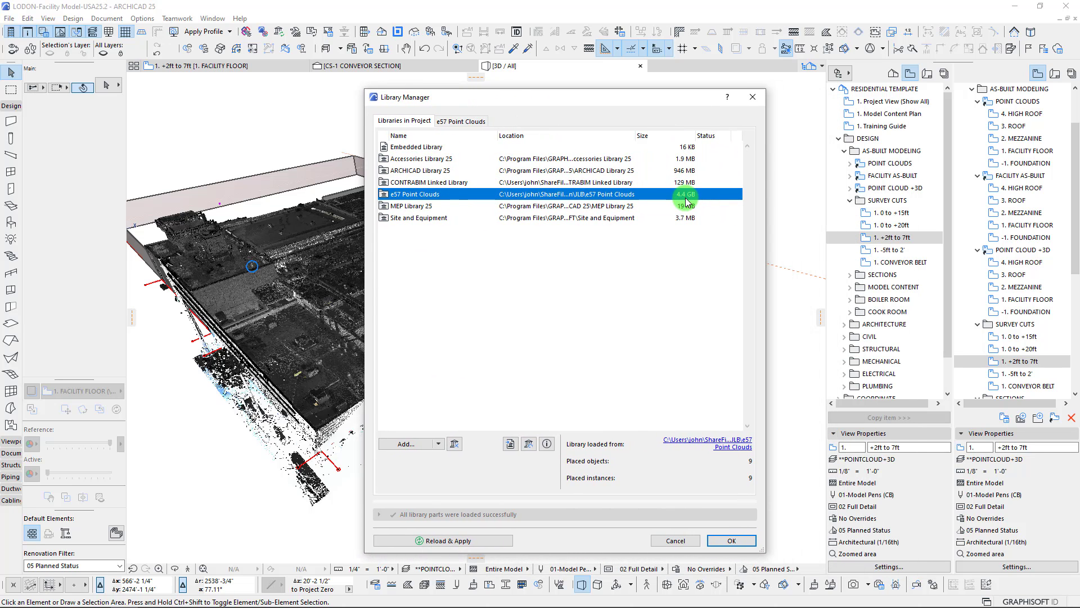
{"action": "left_click_drag", "start_coordinate": [642, 92], "coordinate": [888, 98]}
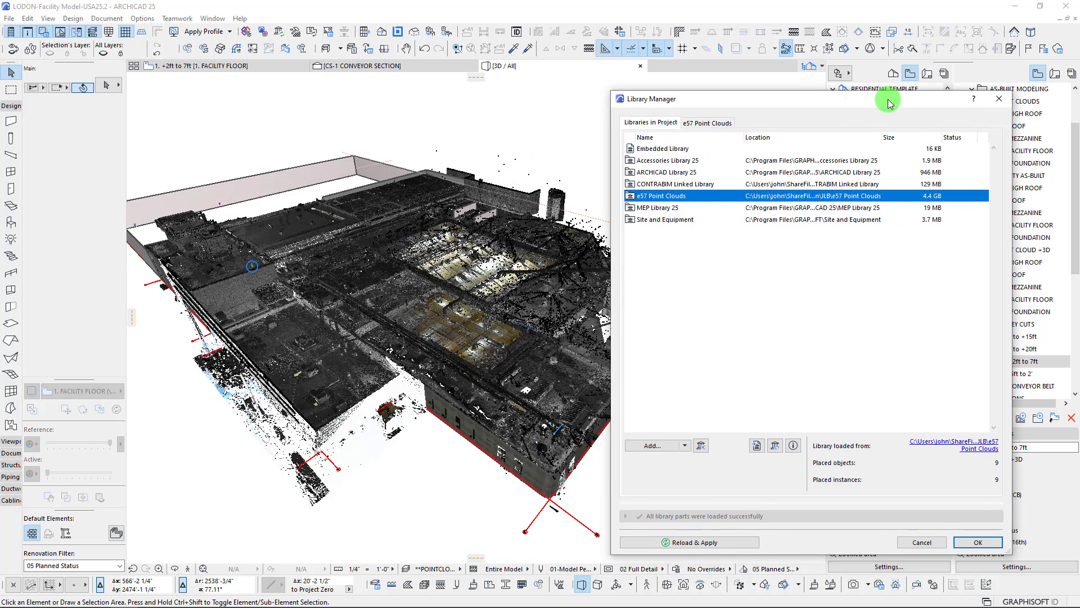
{"action": "left_click_drag", "start_coordinate": [723, 97], "coordinate": [600, 84]}
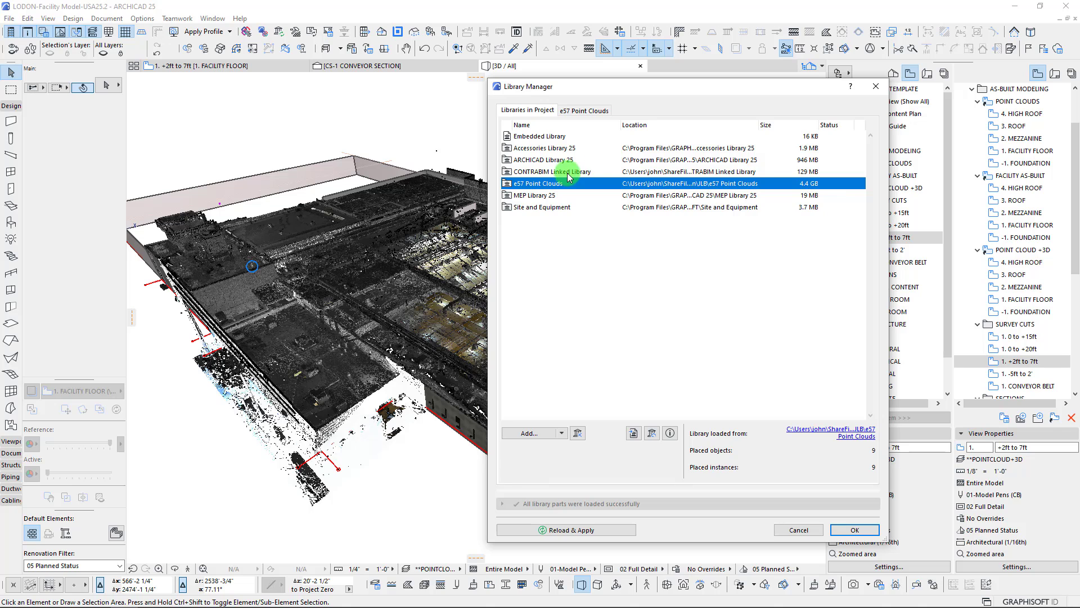
Expand the Boiler and Cook (0.02 ft).lcf container in the e57 Point Clouds library and select the Boiler and Cook (0.02 ft).gsm object
{"action": "double_click", "coordinate": [544, 187]}
{"action": "left_click", "coordinate": [619, 156]}
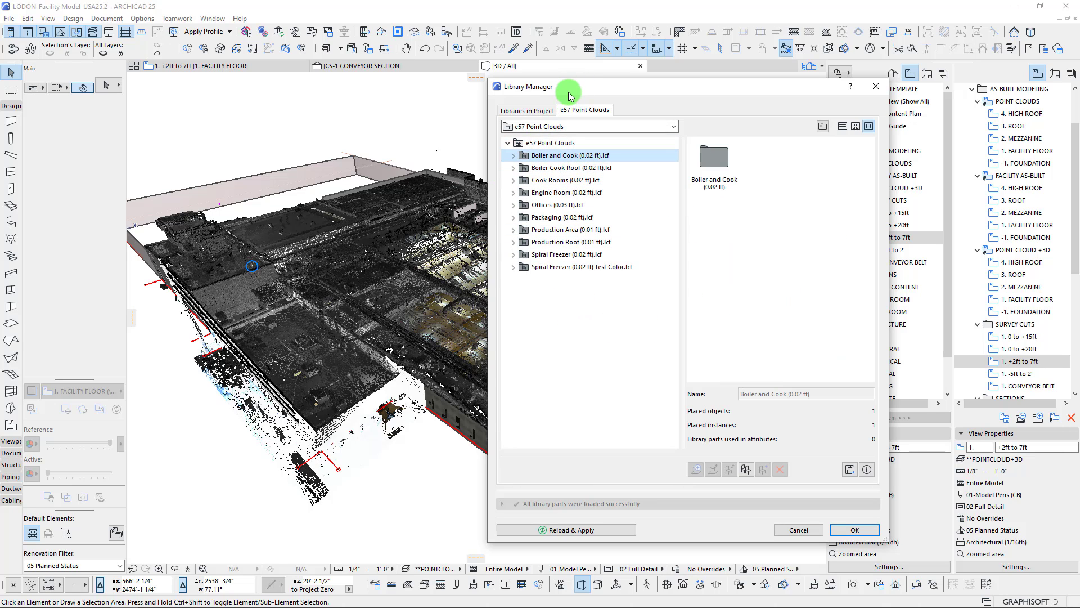
{"action": "left_click", "coordinate": [512, 159]}
{"action": "left_click", "coordinate": [587, 166]}
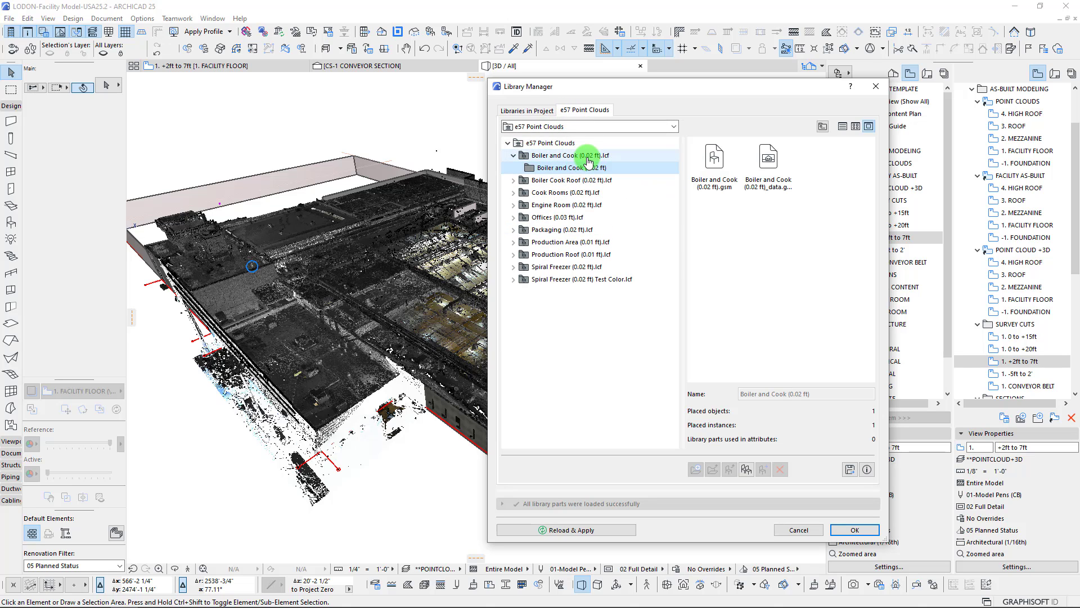
{"action": "left_click", "coordinate": [720, 189]}
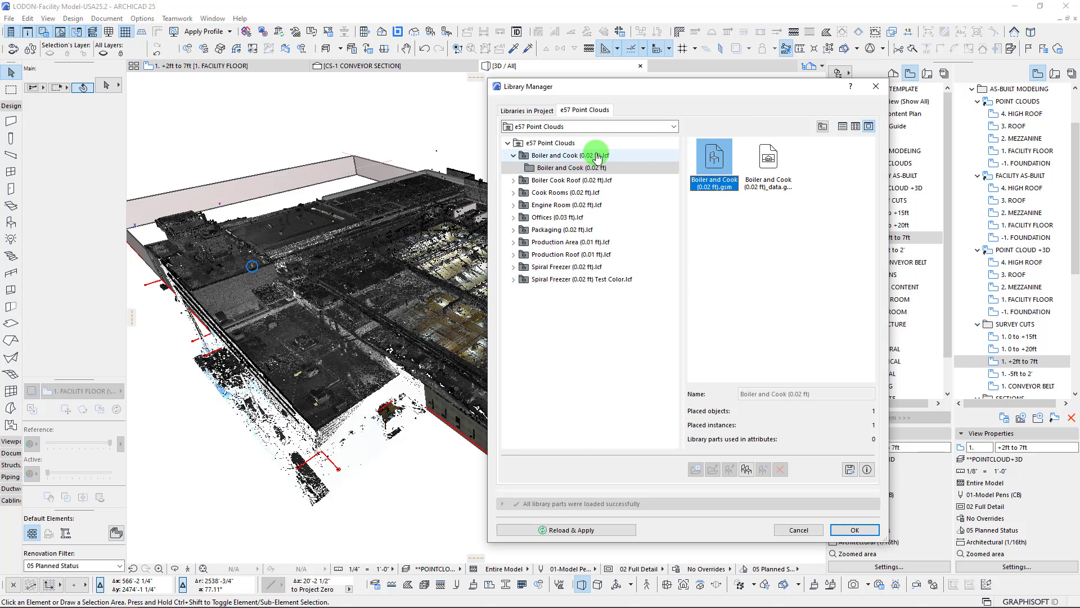
Review all the containers and e57 files at the top level of the e57 Point Clouds library, then close the Library Manager
{"action": "left_click", "coordinate": [544, 154]}
{"action": "left_click", "coordinate": [537, 144]}
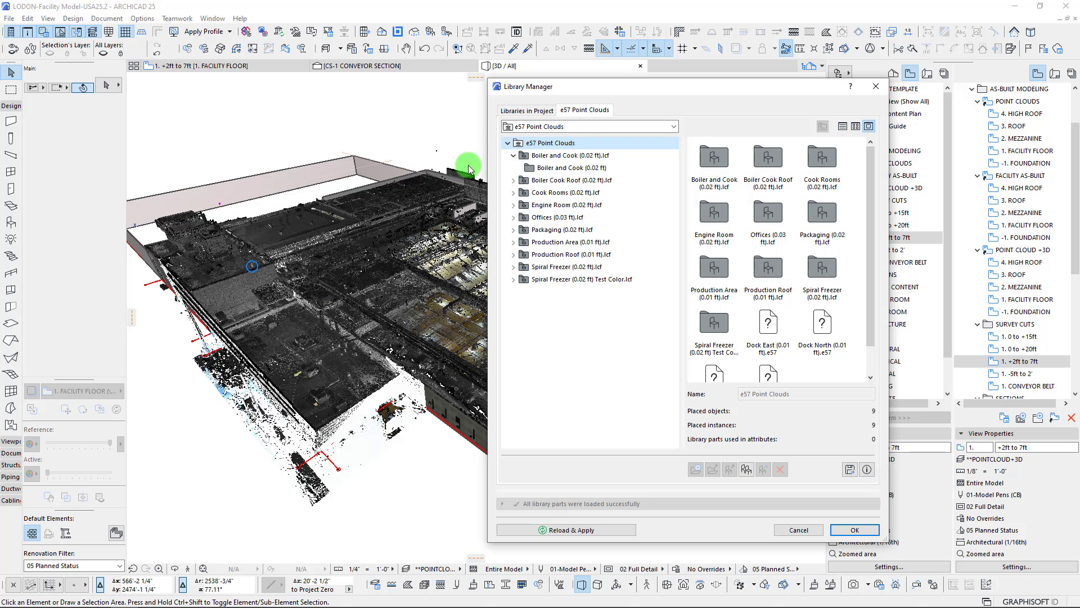
{"action": "left_click_drag", "start_coordinate": [614, 86], "coordinate": [562, 92]}
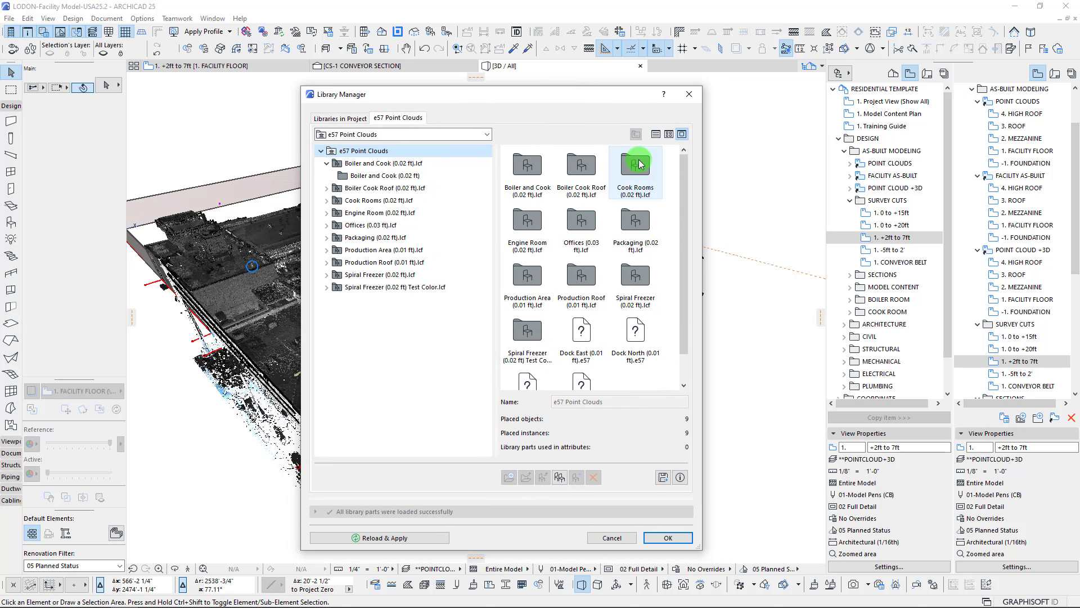
{"action": "scroll", "coordinate": [592, 273], "scroll_direction": "down", "scroll_amount": 2}
{"action": "scroll", "coordinate": [562, 304], "scroll_direction": "up", "scroll_amount": 1}
{"action": "left_click_drag", "start_coordinate": [557, 94], "coordinate": [500, 89]}
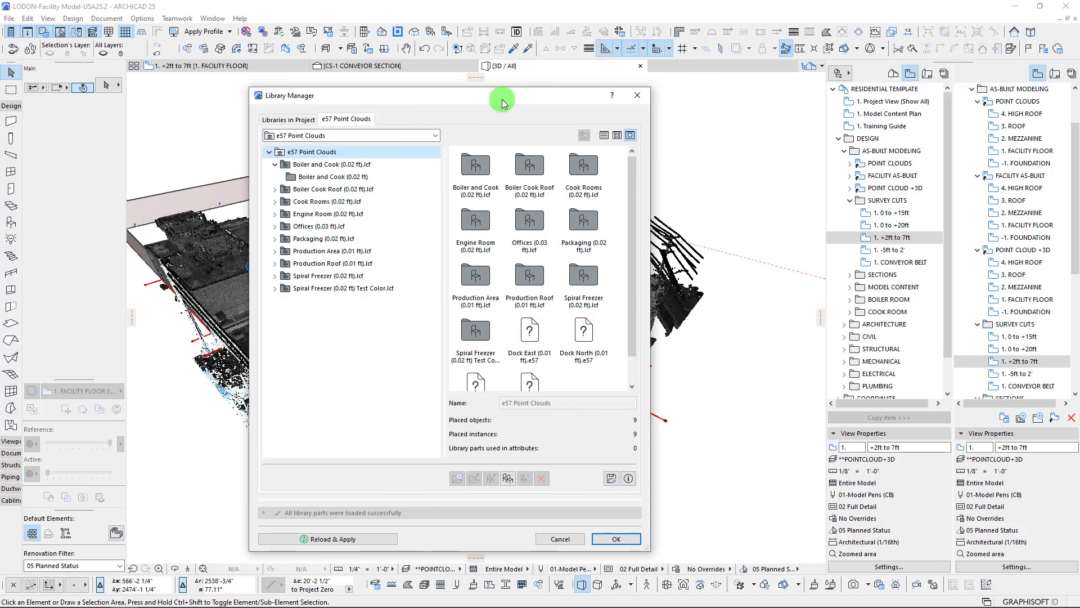
{"action": "left_click", "coordinate": [631, 89]}
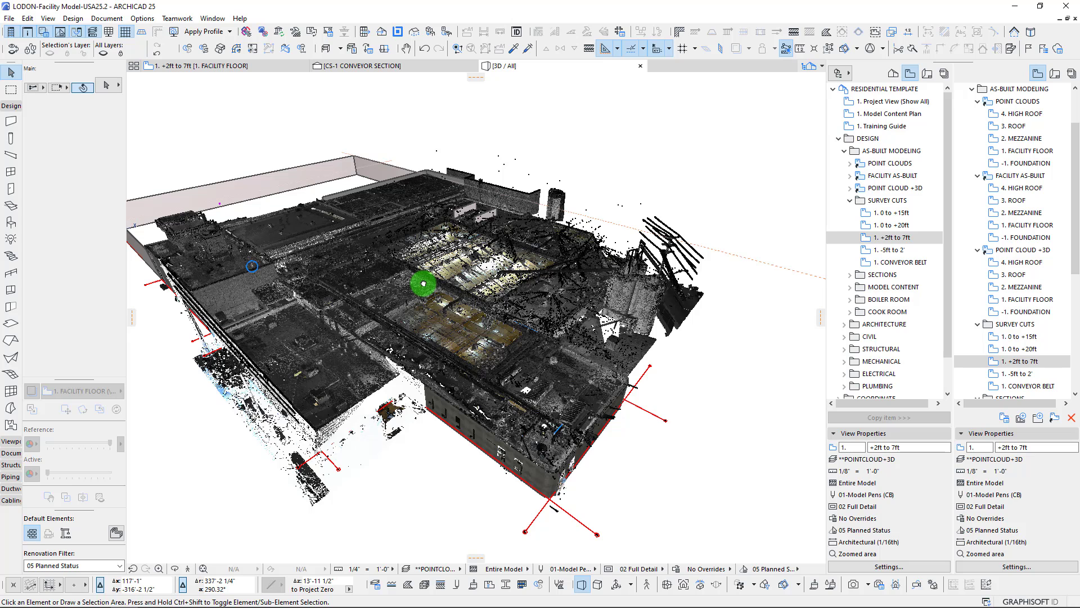
Switch to Trimble RealWorks Viewer and examine the full extent of the project cloud around the facility from several angles
{"action": "middle_click_drag", "start_coordinate": [424, 284], "coordinate": [423, 284], "text": "shift"}
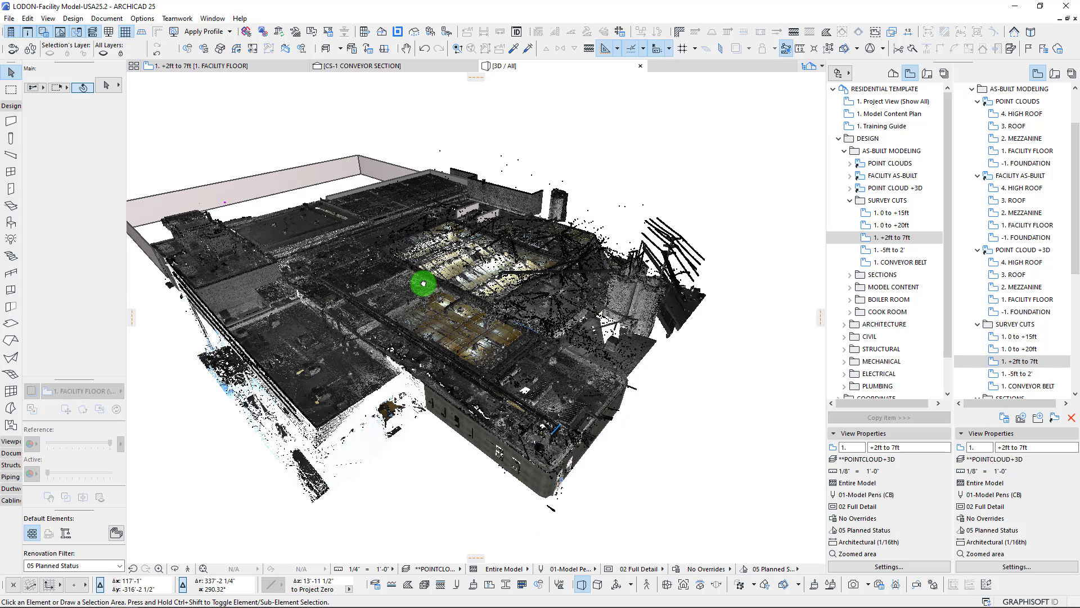
{"action": "mouse_move", "coordinate": [322, 605]}
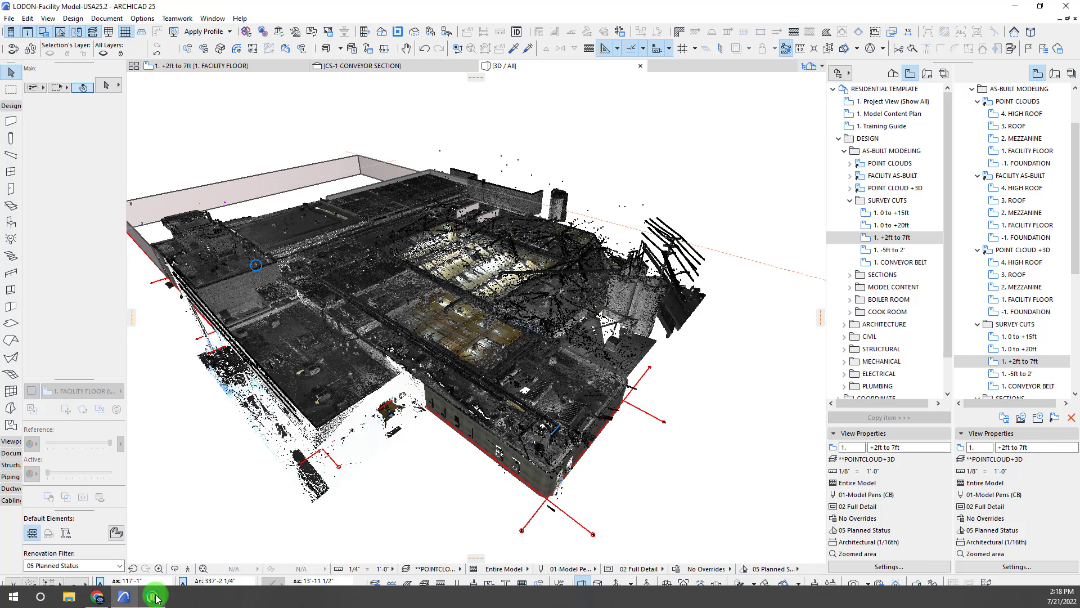
{"action": "left_click", "coordinate": [153, 596]}
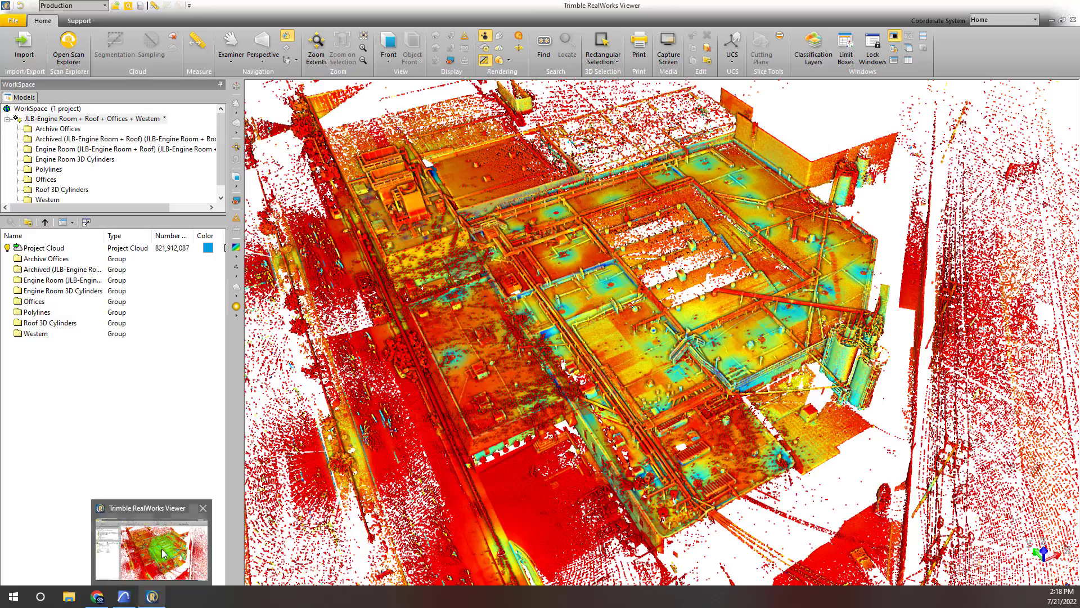
{"action": "scroll", "coordinate": [645, 257], "scroll_direction": "down", "scroll_amount": 5}
{"action": "middle_click_drag", "start_coordinate": [646, 258], "coordinate": [493, 135]}
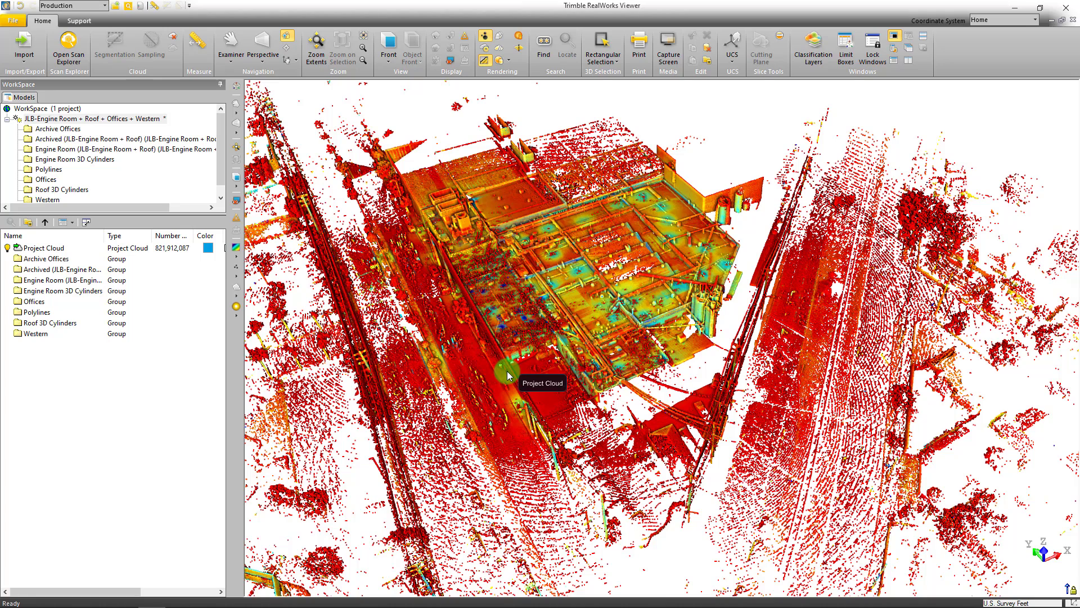
{"action": "middle_click_drag", "start_coordinate": [641, 263], "coordinate": [642, 263]}
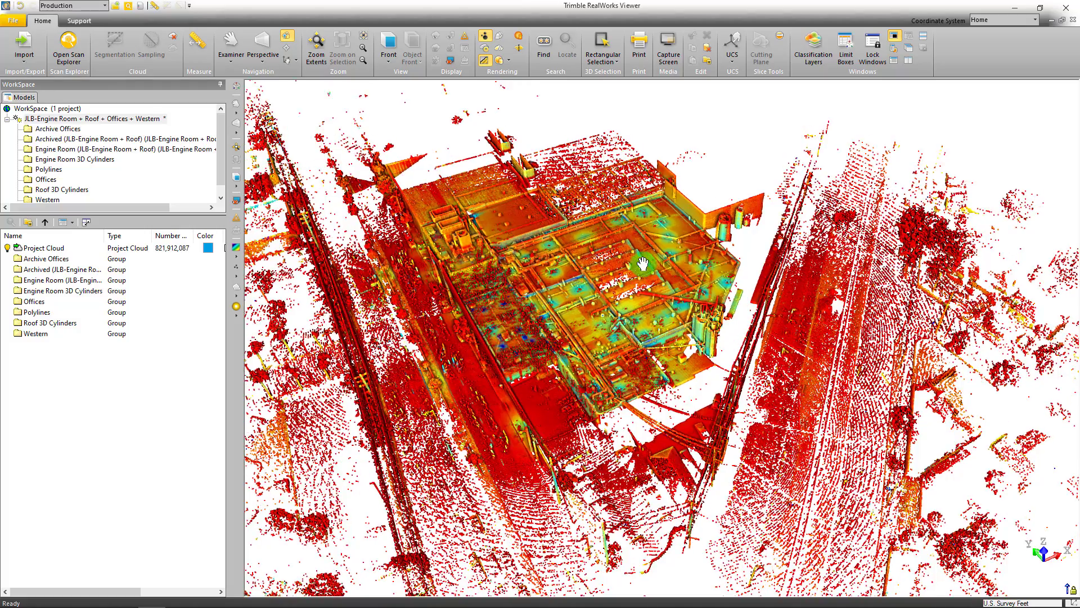
{"action": "scroll", "coordinate": [550, 281], "scroll_direction": "down", "scroll_amount": 3}
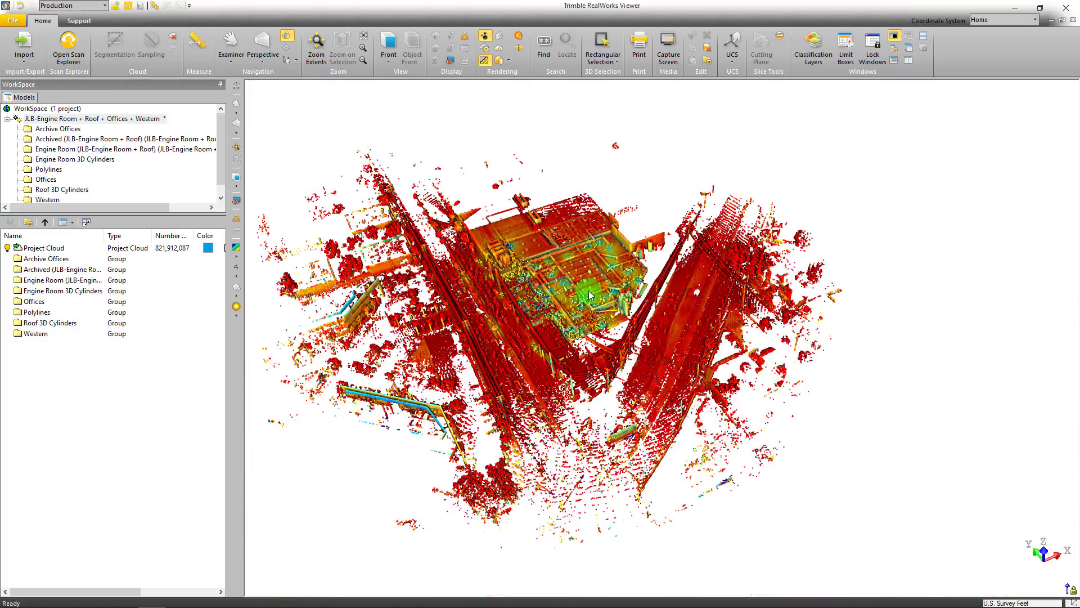
{"action": "scroll", "coordinate": [589, 295], "scroll_direction": "up", "scroll_amount": 5}
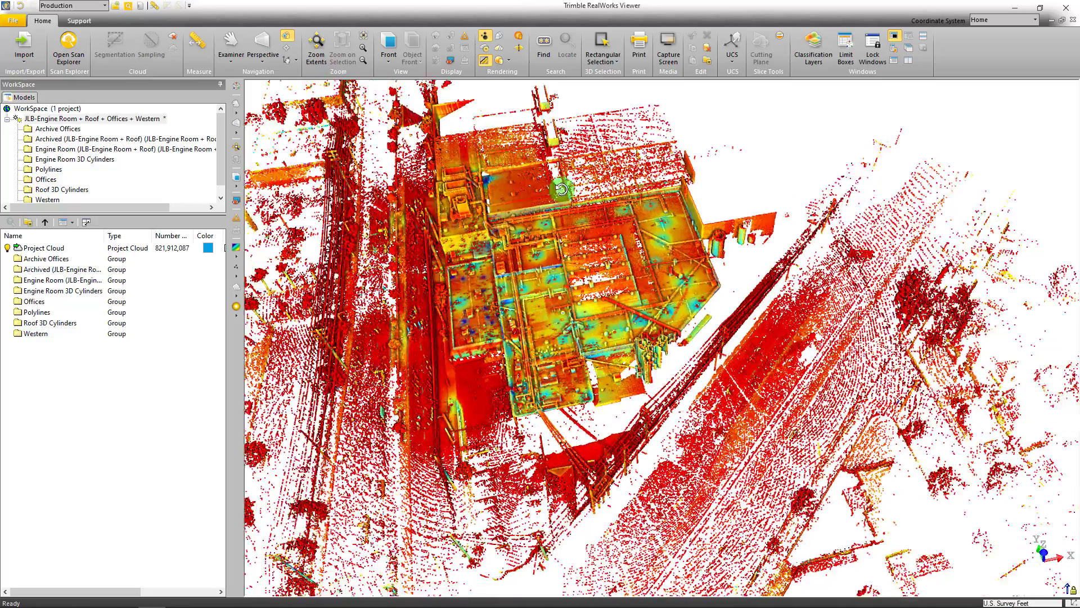
{"action": "left_click_drag", "start_coordinate": [561, 189], "coordinate": [684, 253]}
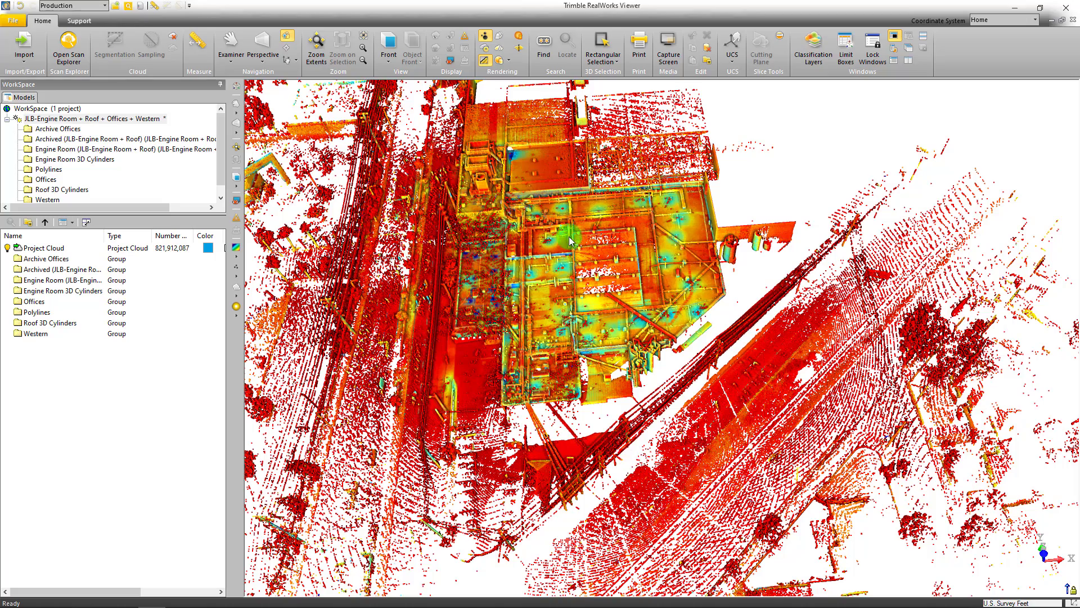
{"action": "scroll", "coordinate": [570, 241], "scroll_direction": "down", "scroll_amount": 2}
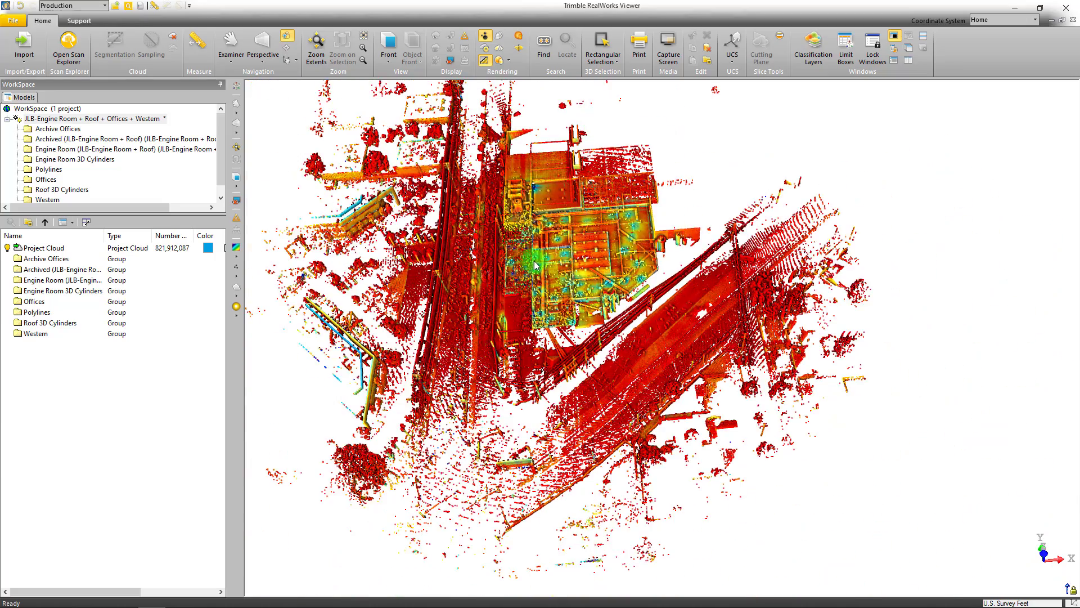
{"action": "left_click_drag", "start_coordinate": [535, 266], "coordinate": [624, 223]}
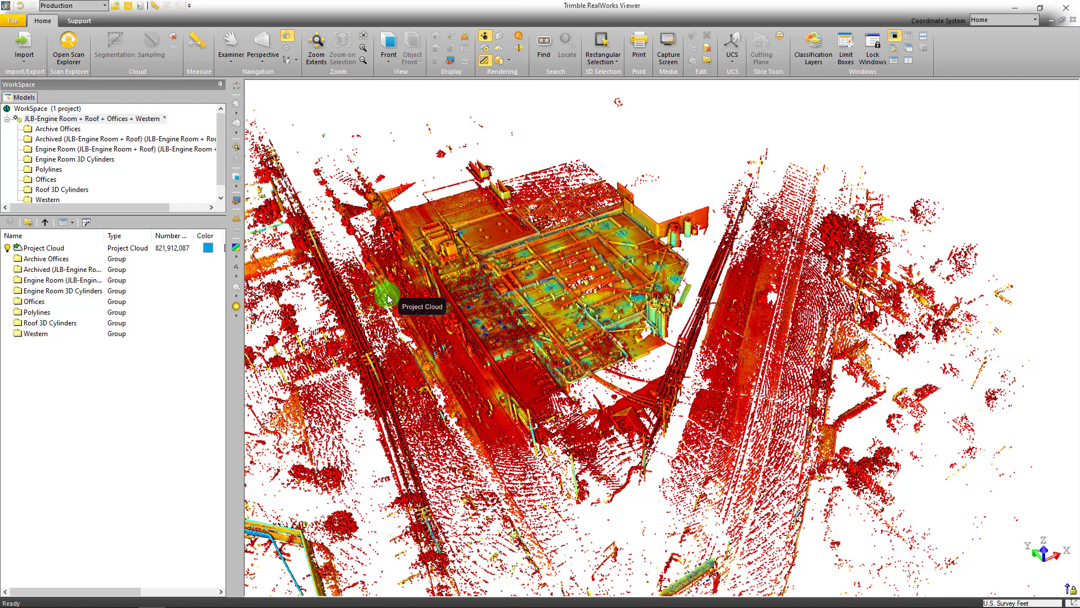
Select the Project Cloud to check its number of points and overall extent, then clear the selection
{"action": "left_click", "coordinate": [163, 251]}
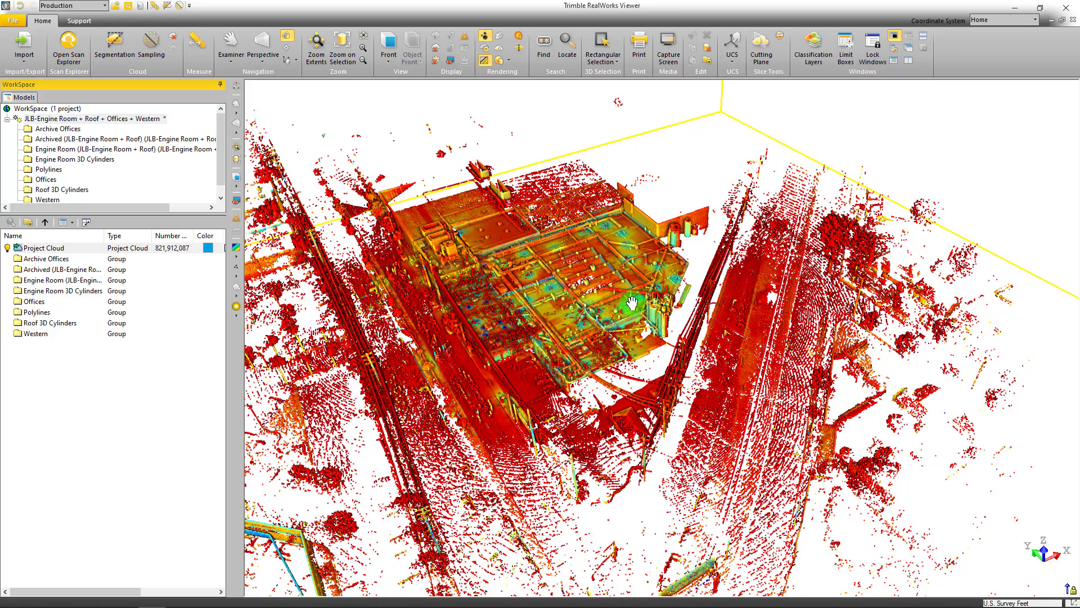
{"action": "middle_click_drag", "start_coordinate": [632, 304], "coordinate": [724, 188]}
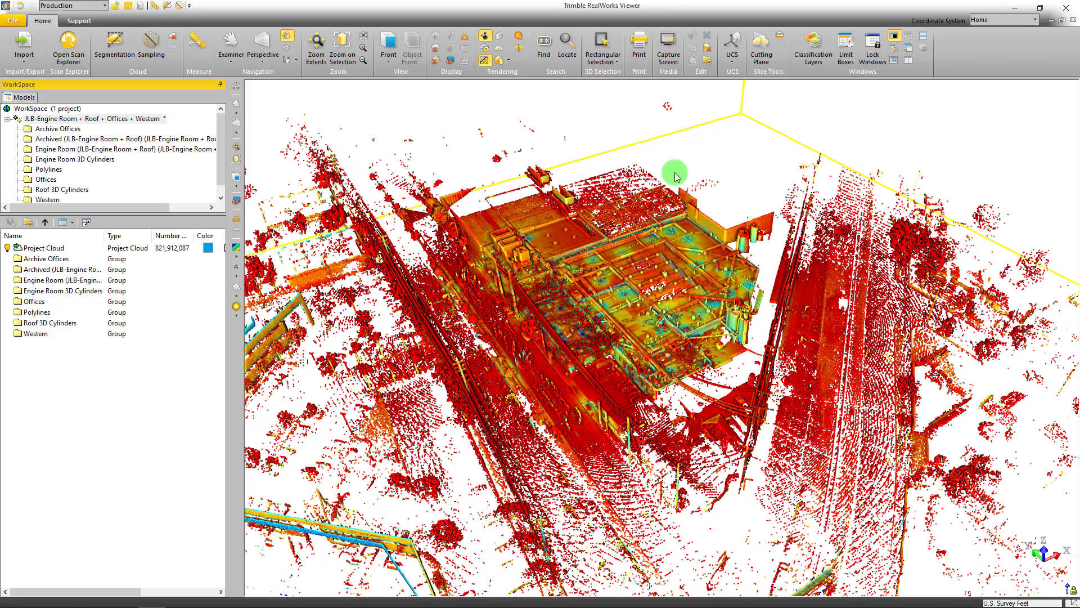
{"action": "left_click", "coordinate": [674, 172]}
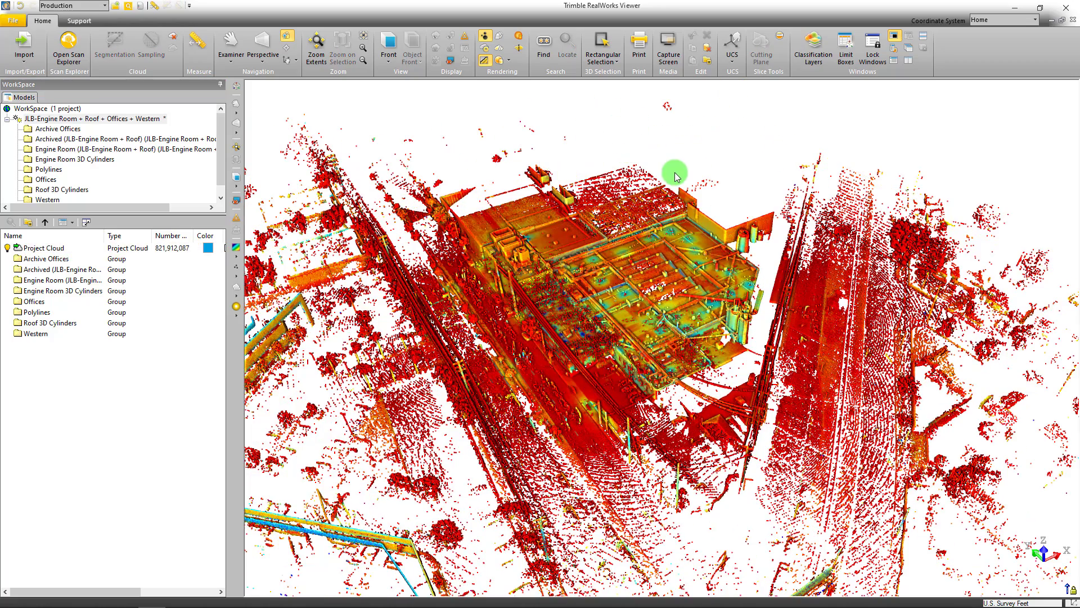
Examine the facility's roof and exterior scan detail up close and move through the point cloud into the building's interior
{"action": "scroll", "coordinate": [659, 265], "scroll_direction": "up", "scroll_amount": 3}
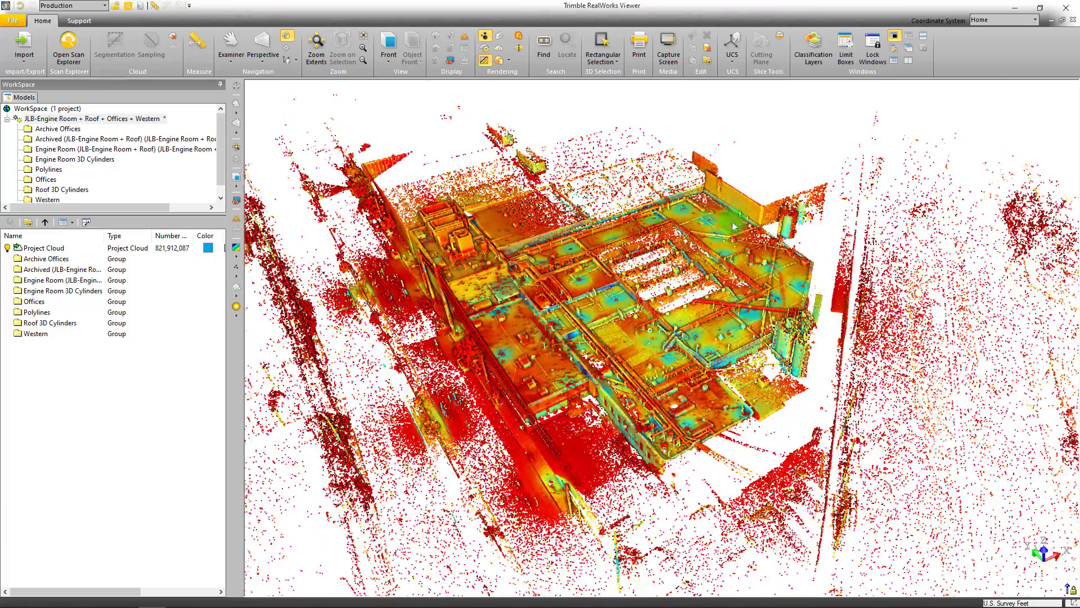
{"action": "scroll", "coordinate": [698, 324], "scroll_direction": "up", "scroll_amount": 5}
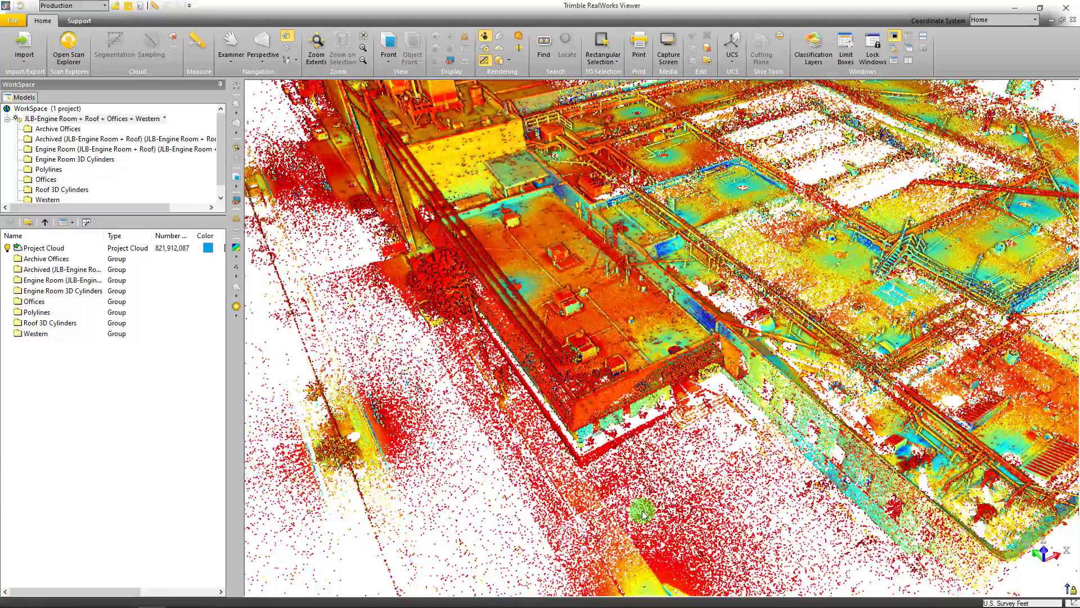
{"action": "left_click_drag", "start_coordinate": [643, 513], "coordinate": [376, 181]}
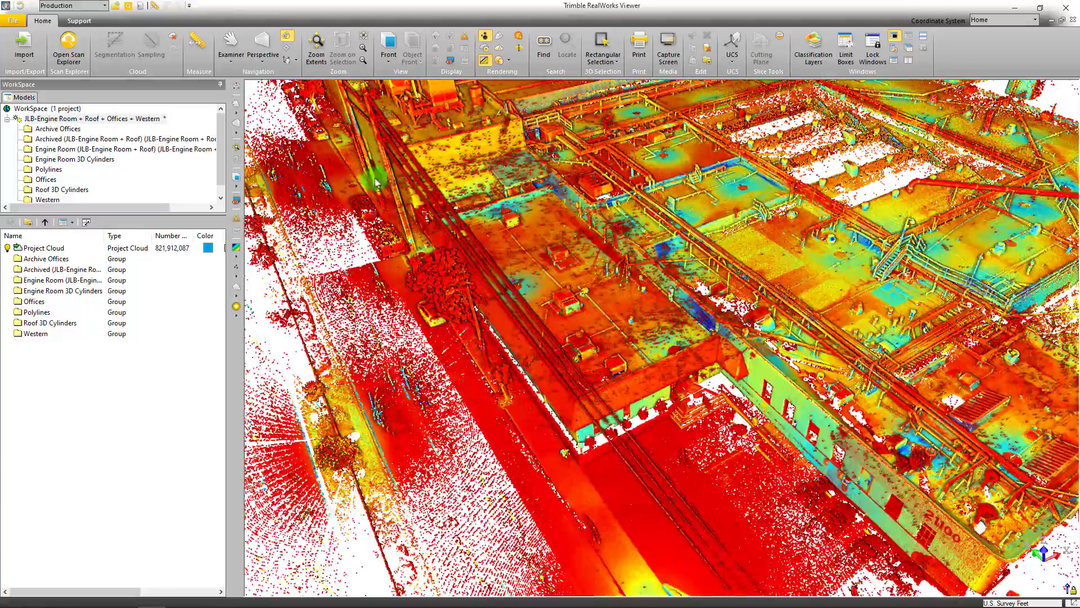
{"action": "mouse_move", "coordinate": [572, 280]}
{"action": "left_mouse_down"}
{"action": "mouse_move", "coordinate": [541, 191]}
{"action": "mouse_move", "coordinate": [600, 407]}
{"action": "left_mouse_up"}
{"action": "scroll", "coordinate": [543, 183], "scroll_direction": "up", "scroll_amount": 10}
{"action": "middle_click_drag", "start_coordinate": [478, 95], "coordinate": [721, 504]}
{"action": "middle_click_drag", "start_coordinate": [507, 135], "coordinate": [603, 419]}
{"action": "scroll", "coordinate": [602, 420], "scroll_direction": "up", "scroll_amount": 3}
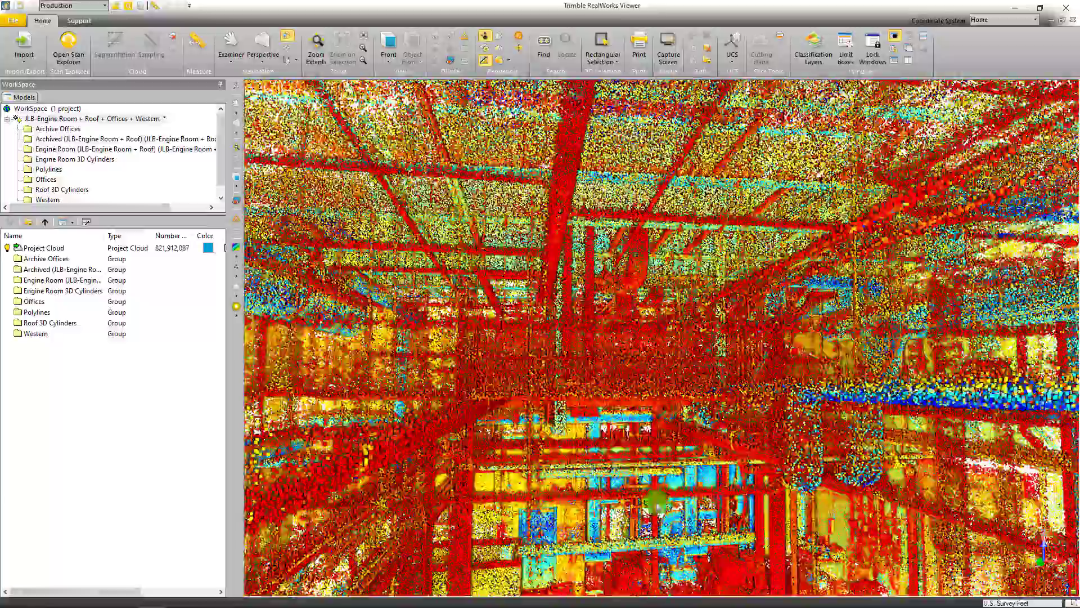
Move through the engine room in the point cloud and examine the scanned piping, tanks and equipment
{"action": "middle_click_drag", "start_coordinate": [624, 349], "coordinate": [653, 353]}
{"action": "scroll", "coordinate": [653, 352], "scroll_direction": "up", "scroll_amount": 4}
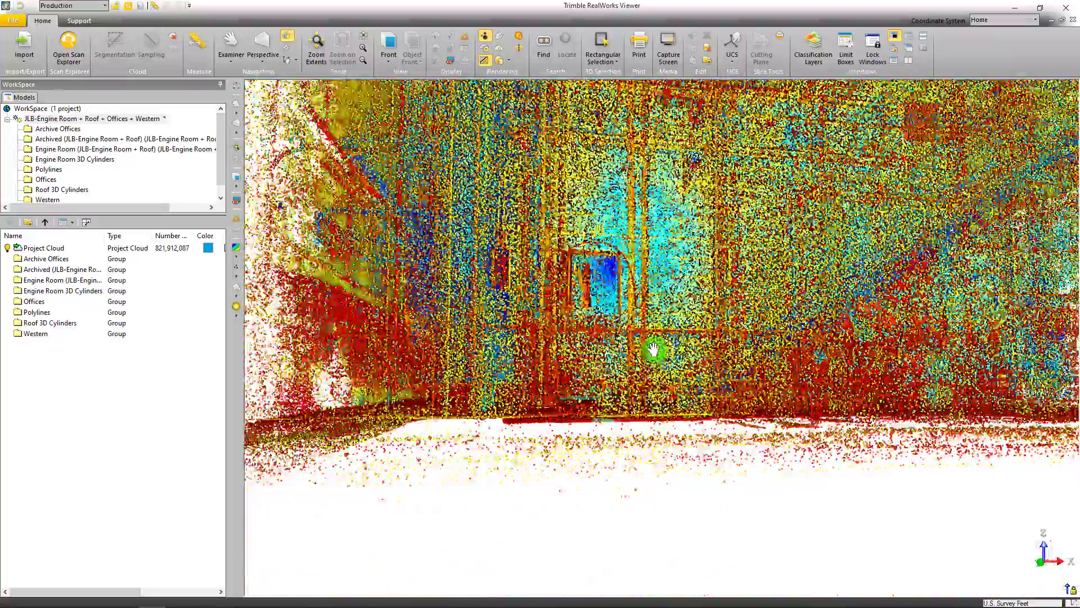
{"action": "middle_click_drag", "start_coordinate": [669, 168], "coordinate": [677, 311]}
{"action": "scroll", "coordinate": [677, 388], "scroll_direction": "up", "scroll_amount": 1}
{"action": "scroll", "coordinate": [677, 389], "scroll_direction": "up", "scroll_amount": 1}
{"action": "middle_click_drag", "start_coordinate": [677, 389], "coordinate": [678, 421]}
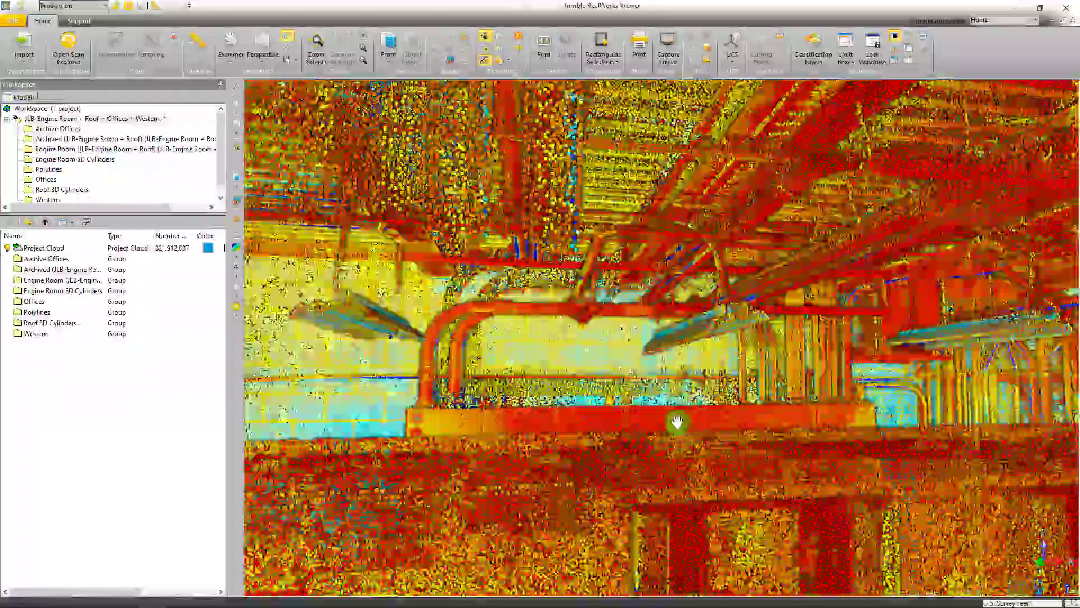
{"action": "scroll", "coordinate": [672, 417], "scroll_direction": "down", "scroll_amount": 3}
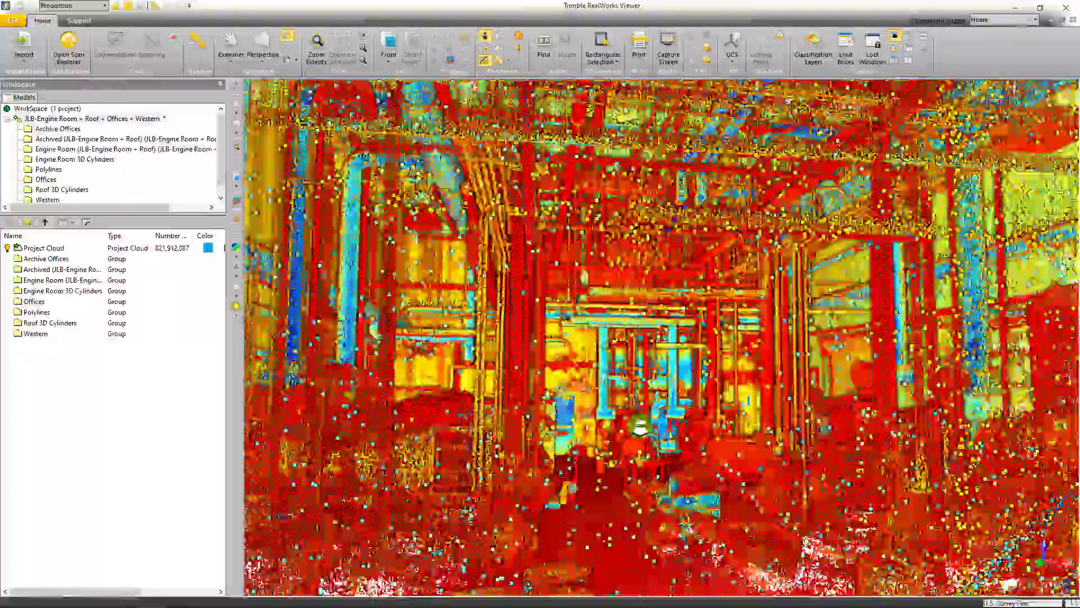
{"action": "scroll", "coordinate": [677, 454], "scroll_direction": "up", "scroll_amount": 2}
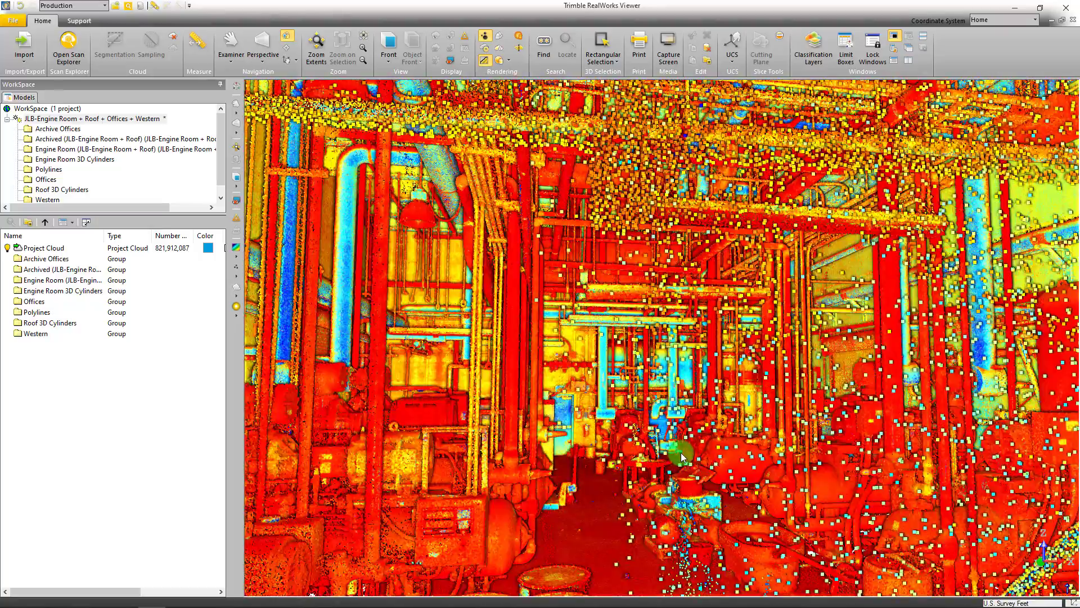
{"action": "scroll", "coordinate": [681, 457], "scroll_direction": "up", "scroll_amount": 3}
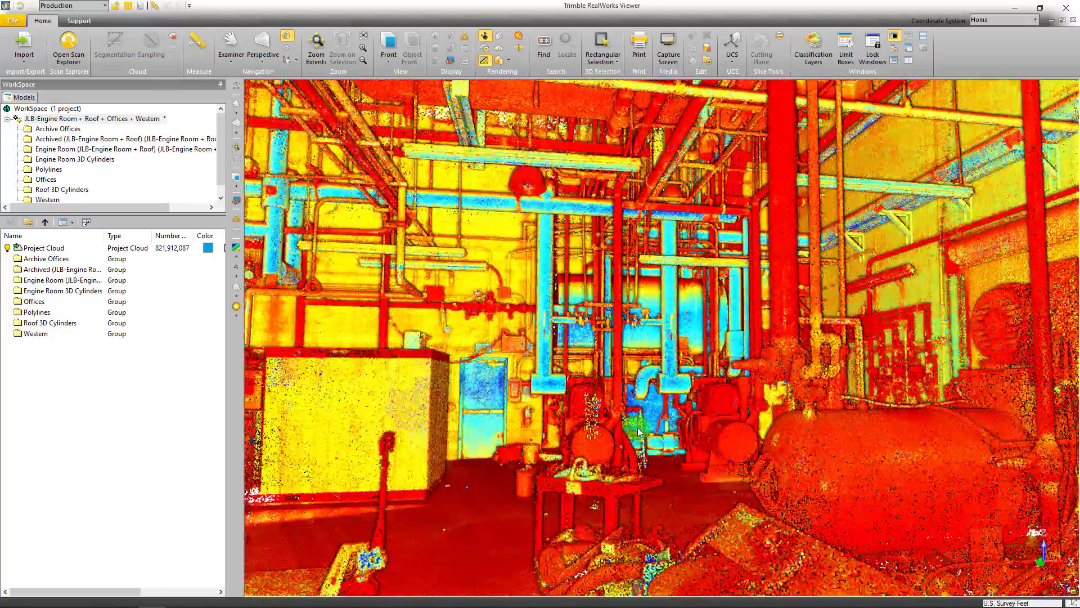
{"action": "scroll", "coordinate": [636, 427], "scroll_direction": "up", "scroll_amount": 5}
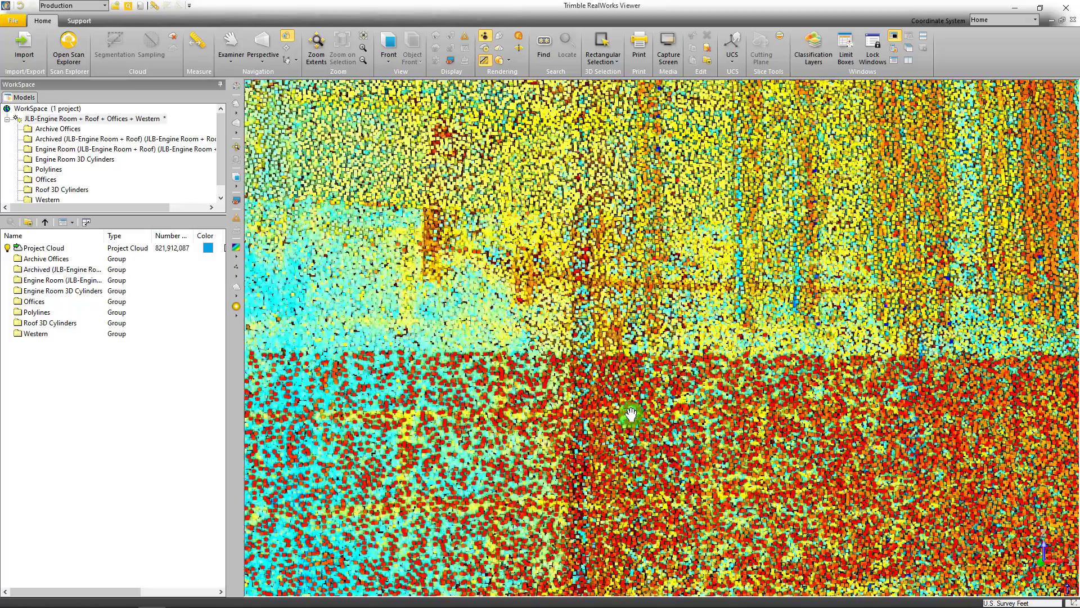
{"action": "scroll", "coordinate": [620, 410], "scroll_direction": "up", "scroll_amount": 5}
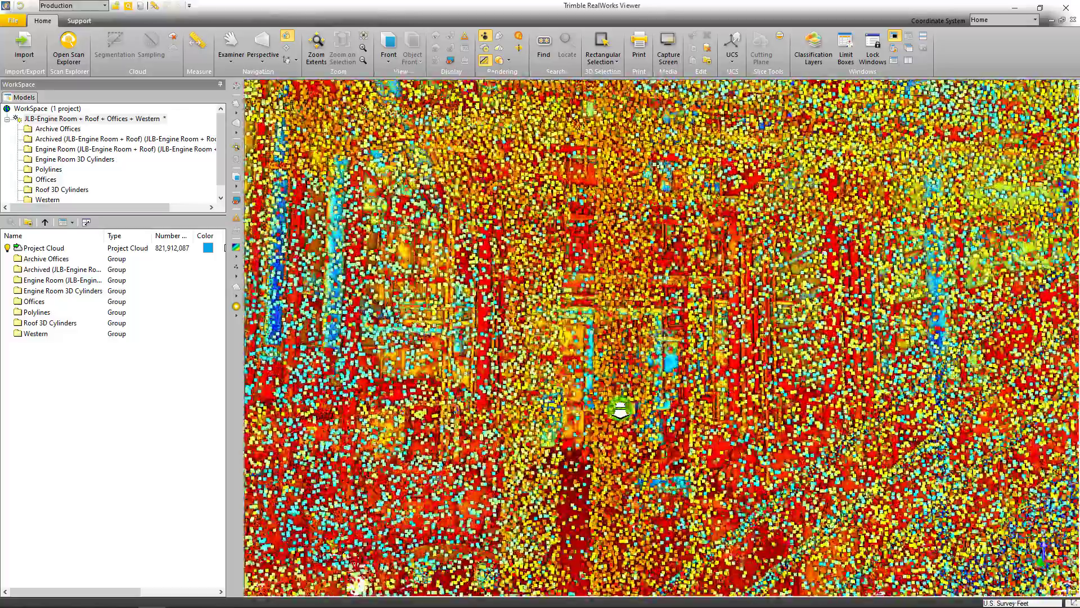
{"action": "scroll", "coordinate": [620, 409], "scroll_direction": "up", "scroll_amount": 3}
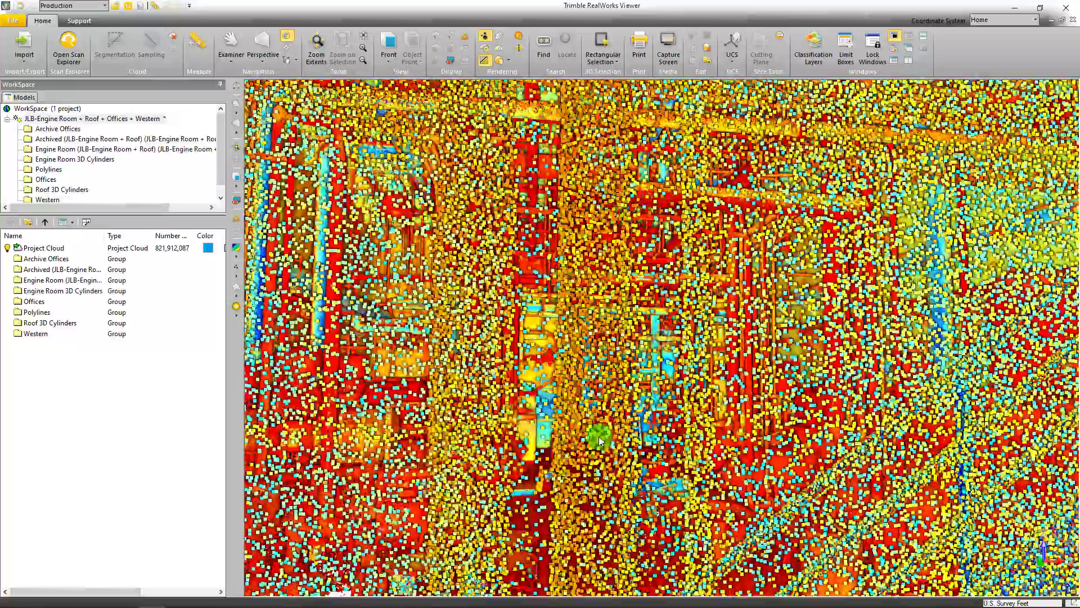
{"action": "scroll", "coordinate": [565, 447], "scroll_direction": "down", "scroll_amount": 5}
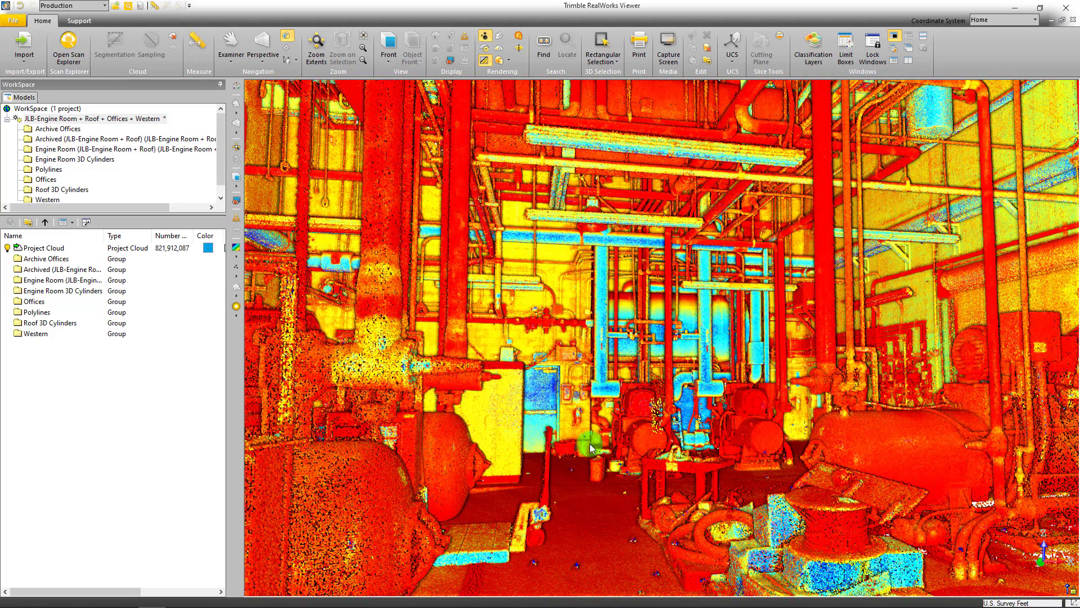
Set the point cloud's rendering to True Color and inspect the engine room's piping and equipment
{"action": "left_click", "coordinate": [235, 261]}
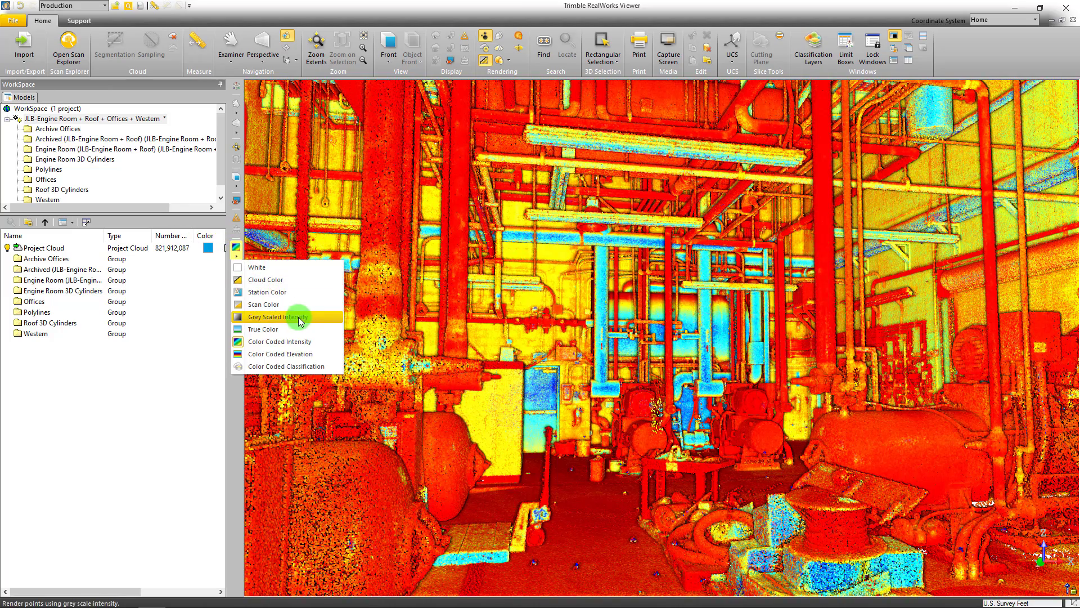
{"action": "left_click", "coordinate": [275, 317]}
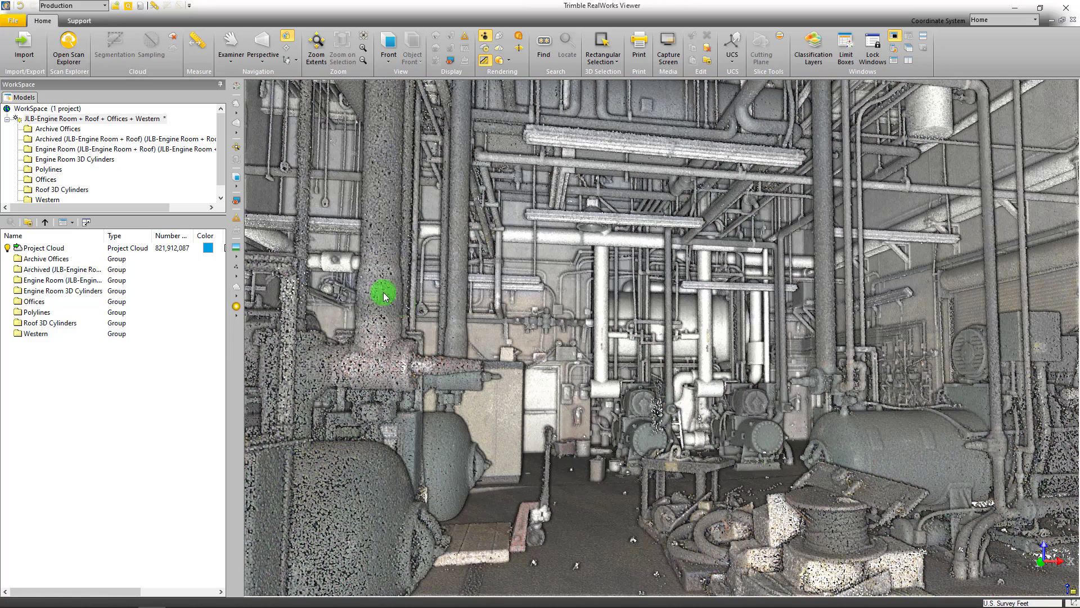
{"action": "scroll", "coordinate": [725, 405], "scroll_direction": "up", "scroll_amount": 3}
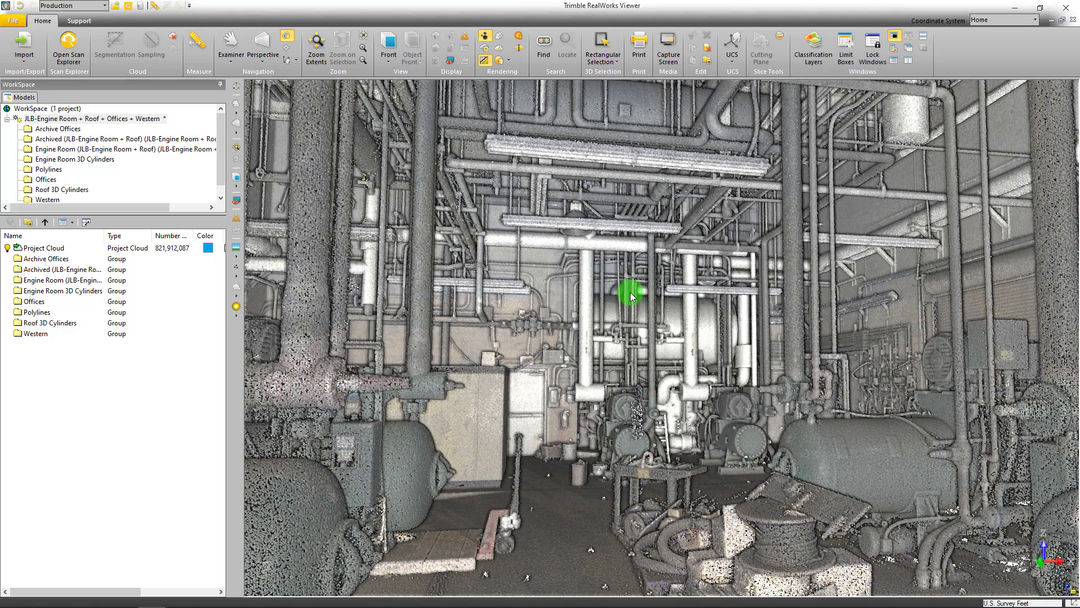
{"action": "middle_click_drag", "start_coordinate": [631, 292], "coordinate": [635, 293]}
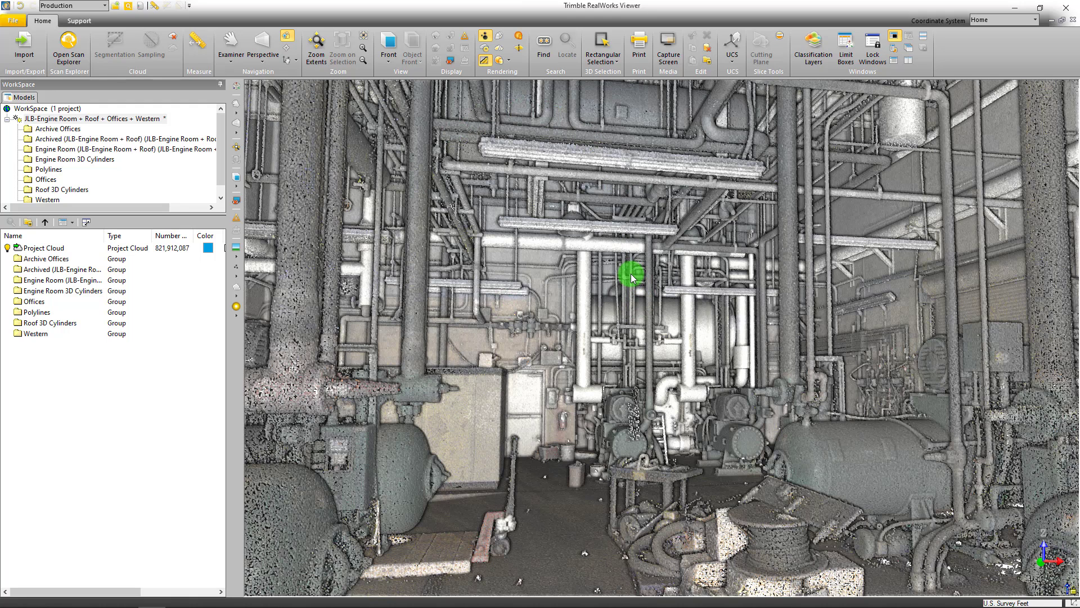
{"action": "middle_click_drag", "start_coordinate": [744, 360], "coordinate": [737, 365]}
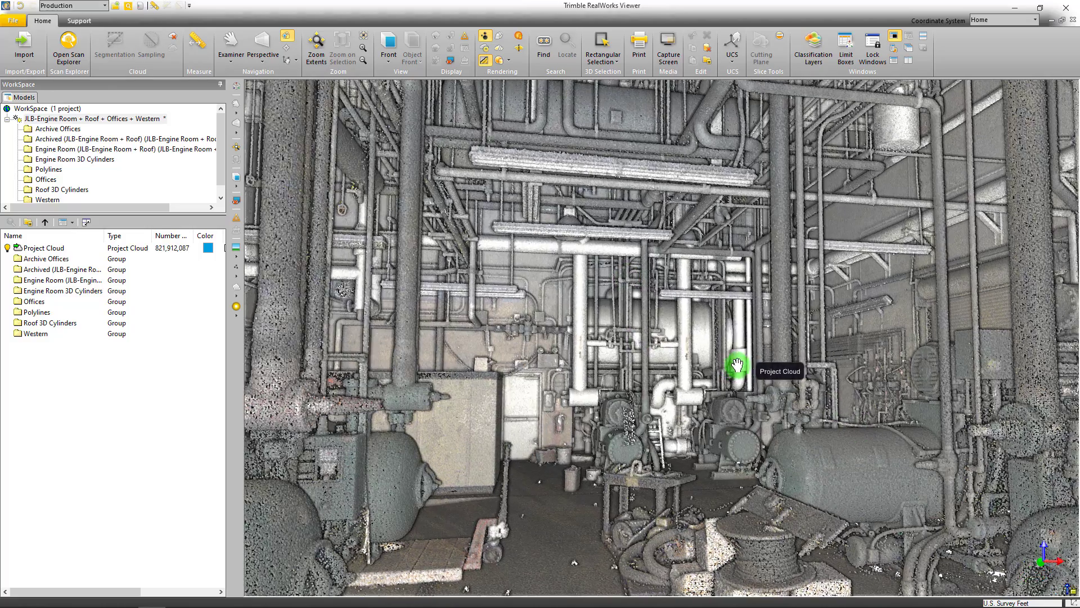
Change the engine room point cloud's rendering from True Color to Color Coded Elevation
{"action": "left_click_drag", "start_coordinate": [813, 248], "coordinate": [627, 137]}
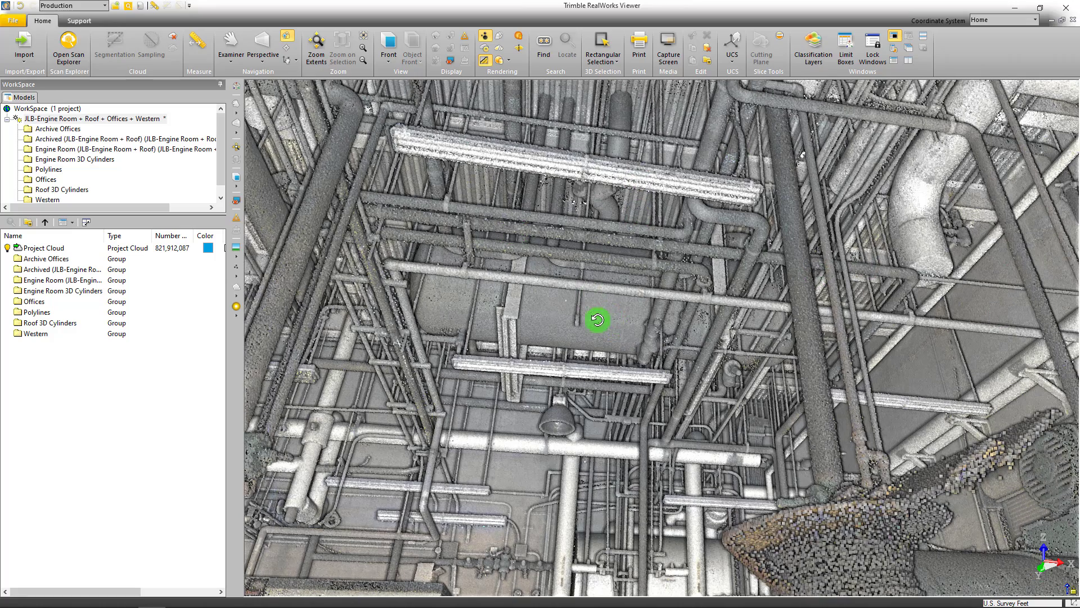
{"action": "left_click_drag", "start_coordinate": [595, 319], "coordinate": [592, 328]}
{"action": "left_click_drag", "start_coordinate": [521, 126], "coordinate": [544, 219]}
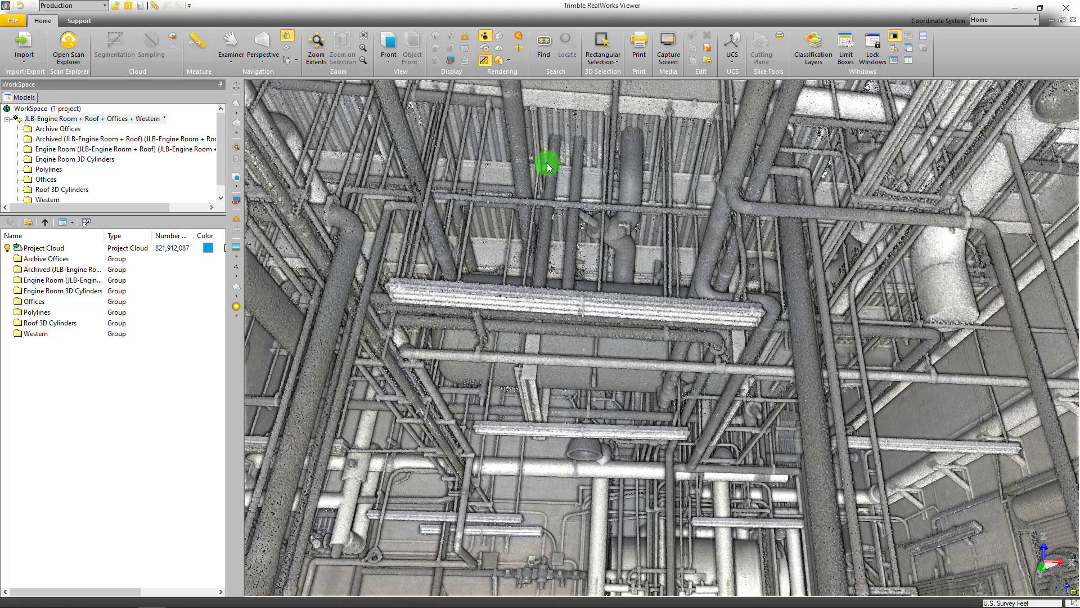
{"action": "left_click", "coordinate": [232, 258]}
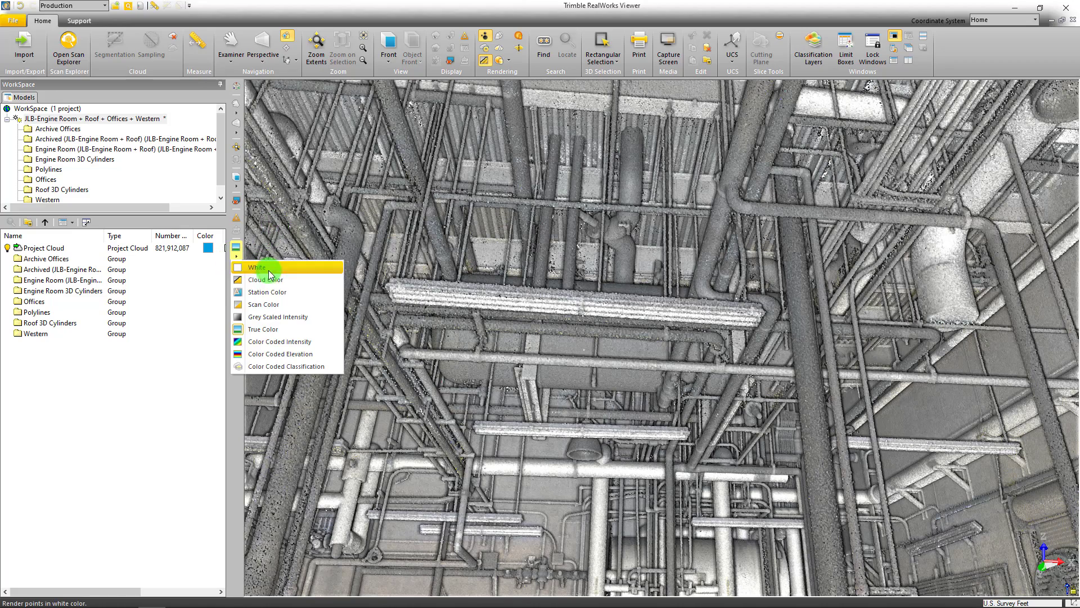
{"action": "left_click", "coordinate": [271, 353]}
{"action": "left_click_drag", "start_coordinate": [598, 391], "coordinate": [595, 496]}
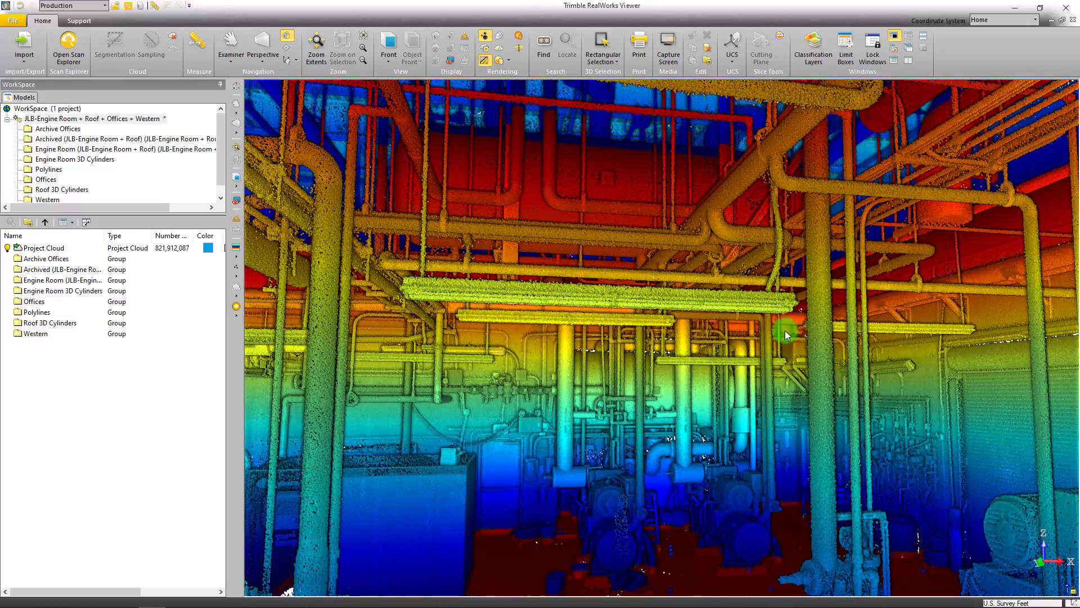
Move out of the engine room and examine the elevation-colored roofs and surroundings of the whole facility
{"action": "scroll", "coordinate": [612, 373], "scroll_direction": "down", "scroll_amount": 5}
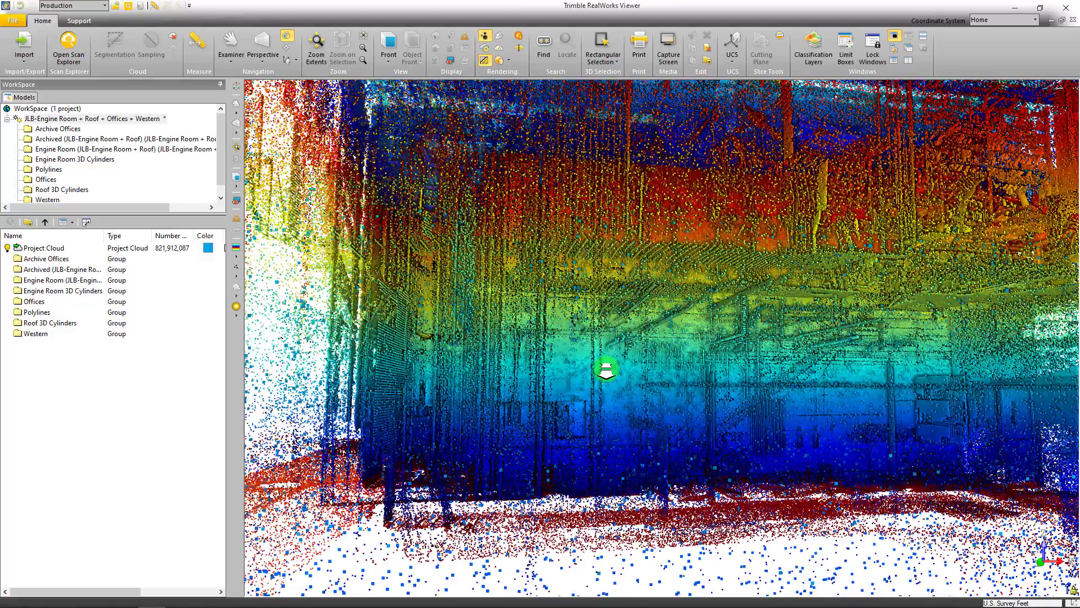
{"action": "scroll", "coordinate": [605, 370], "scroll_direction": "down", "scroll_amount": 5}
{"action": "left_click", "coordinate": [692, 365]}
{"action": "left_click_drag", "start_coordinate": [692, 364], "coordinate": [711, 294]}
{"action": "scroll", "coordinate": [775, 255], "scroll_direction": "up", "scroll_amount": 3}
{"action": "scroll", "coordinate": [761, 270], "scroll_direction": "up", "scroll_amount": 5}
{"action": "middle_click_drag", "start_coordinate": [761, 270], "coordinate": [735, 302]}
{"action": "left_click_drag", "start_coordinate": [705, 341], "coordinate": [682, 374]}
{"action": "scroll", "coordinate": [665, 361], "scroll_direction": "down", "scroll_amount": 2}
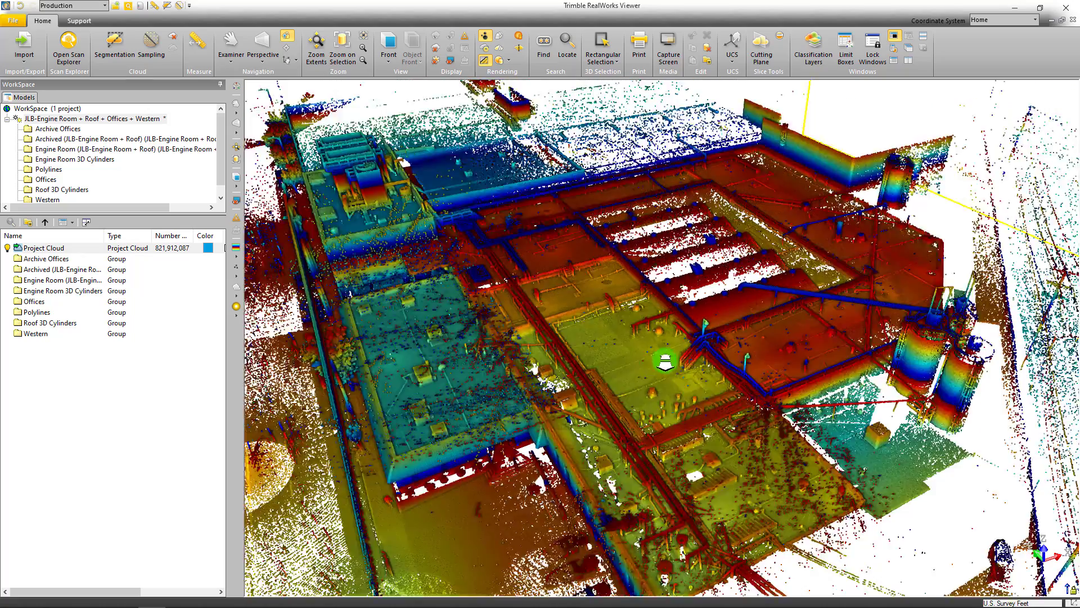
{"action": "scroll", "coordinate": [665, 361], "scroll_direction": "down", "scroll_amount": 2}
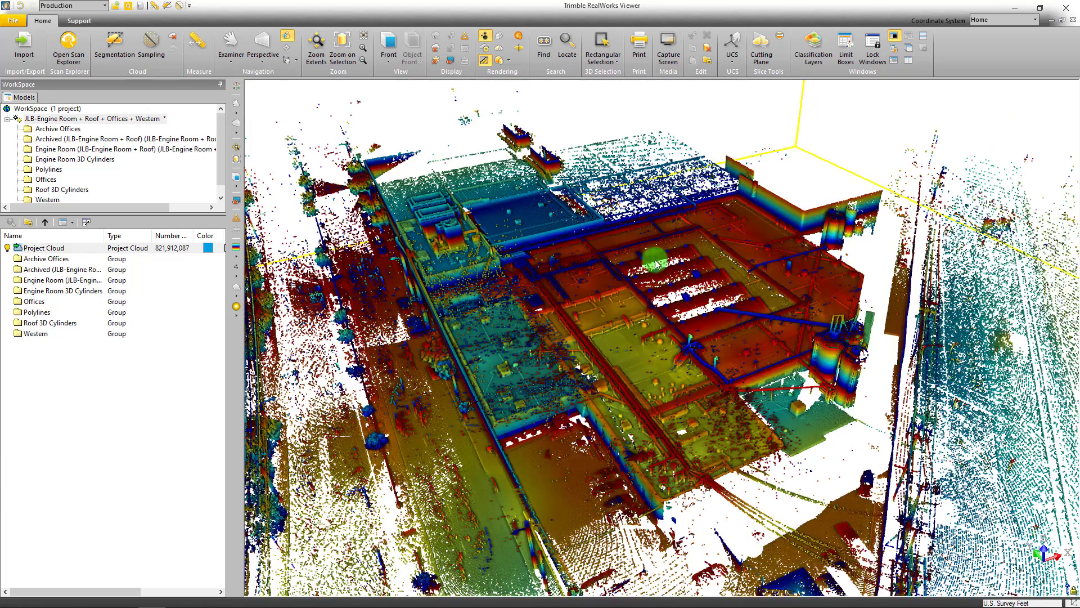
{"action": "scroll", "coordinate": [494, 258], "scroll_direction": "up", "scroll_amount": 4}
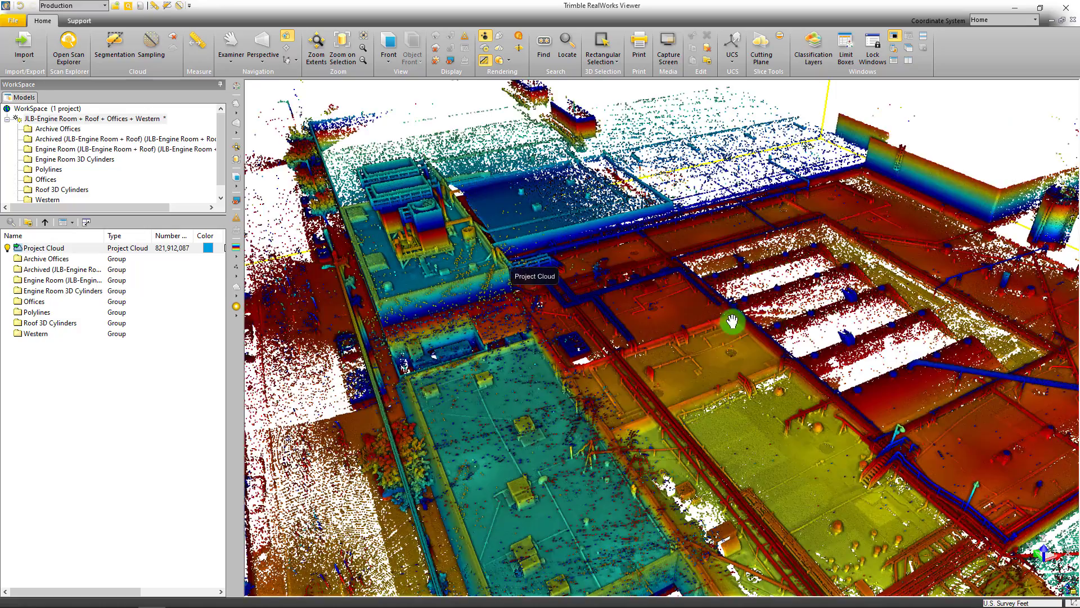
{"action": "scroll", "coordinate": [795, 314], "scroll_direction": "down", "scroll_amount": 5}
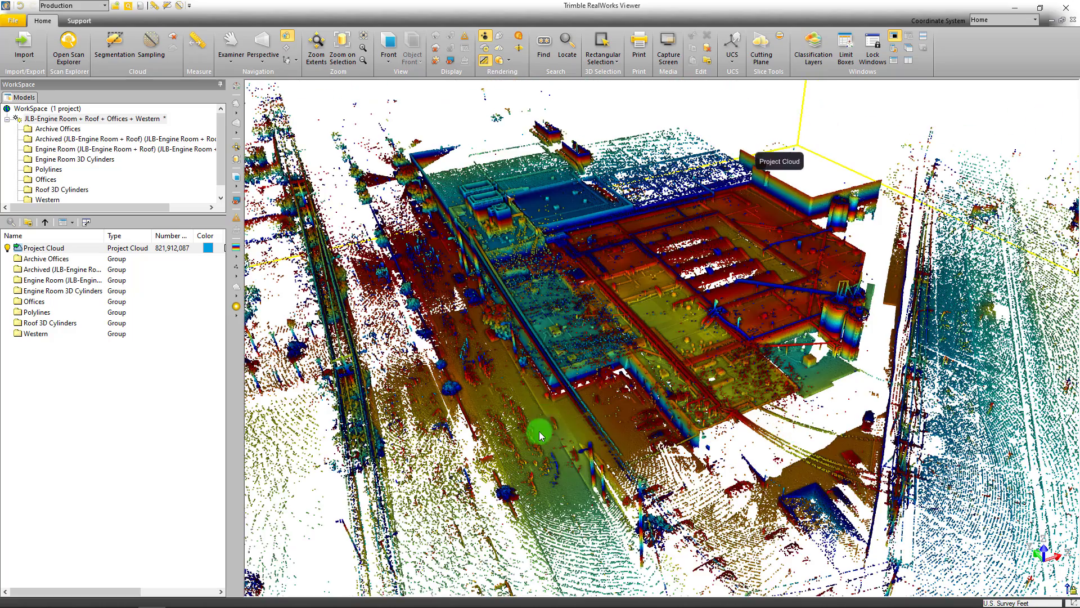
{"action": "mouse_move", "coordinate": [401, 595]}
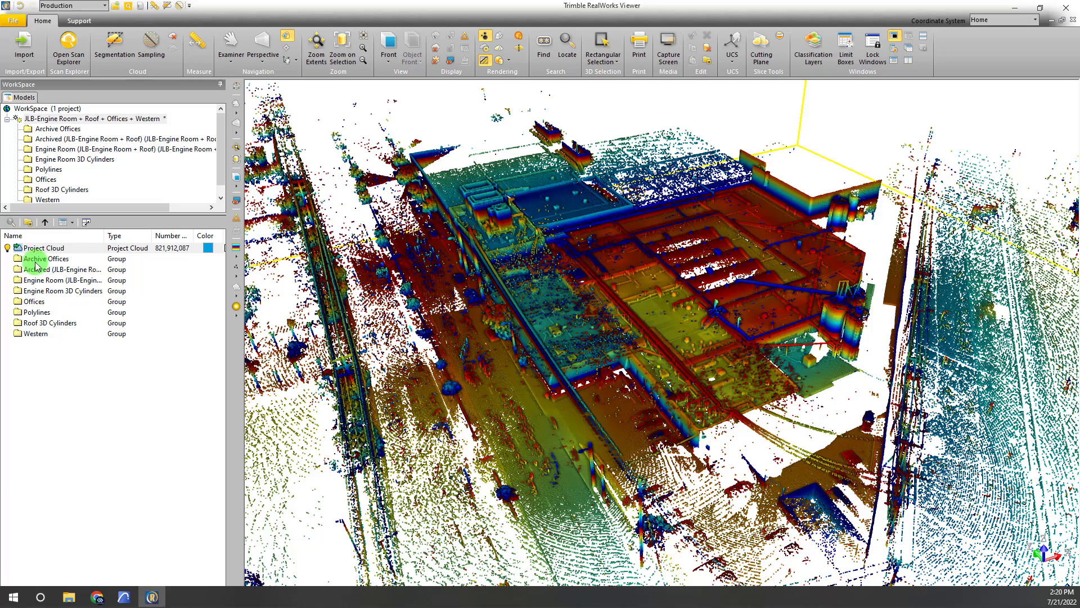
{"action": "scroll", "coordinate": [684, 278], "scroll_direction": "up", "scroll_amount": 3}
{"action": "left_click_drag", "start_coordinate": [684, 278], "coordinate": [365, 254]}
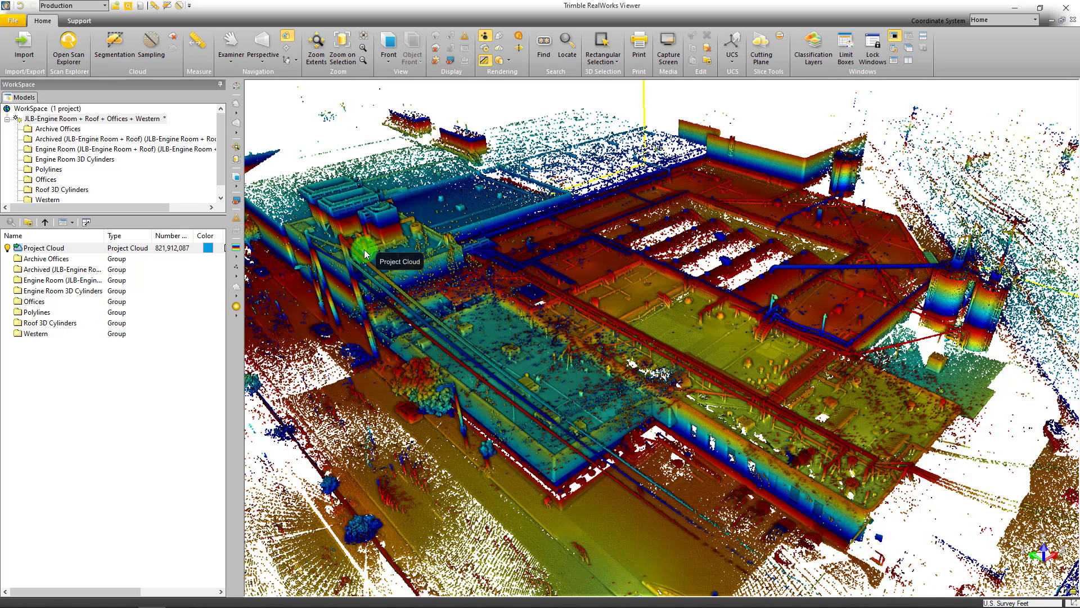
Hide the Project Cloud, open the Engine Room group and display its Engine Room (0.04 ft) cloud
{"action": "left_click", "coordinate": [7, 247]}
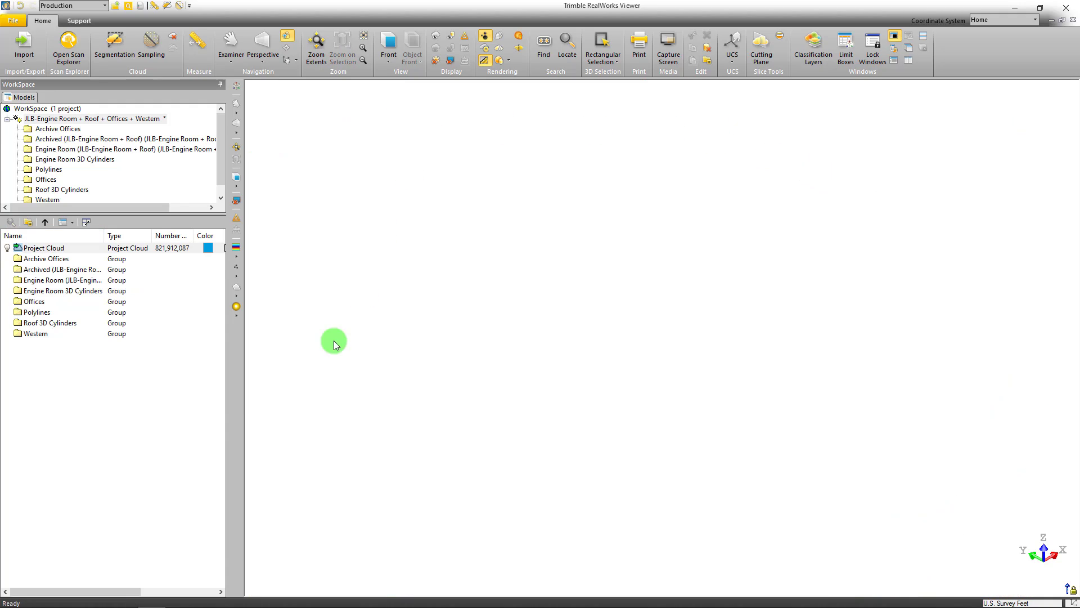
{"action": "left_click", "coordinate": [34, 283]}
{"action": "double_click", "coordinate": [36, 280]}
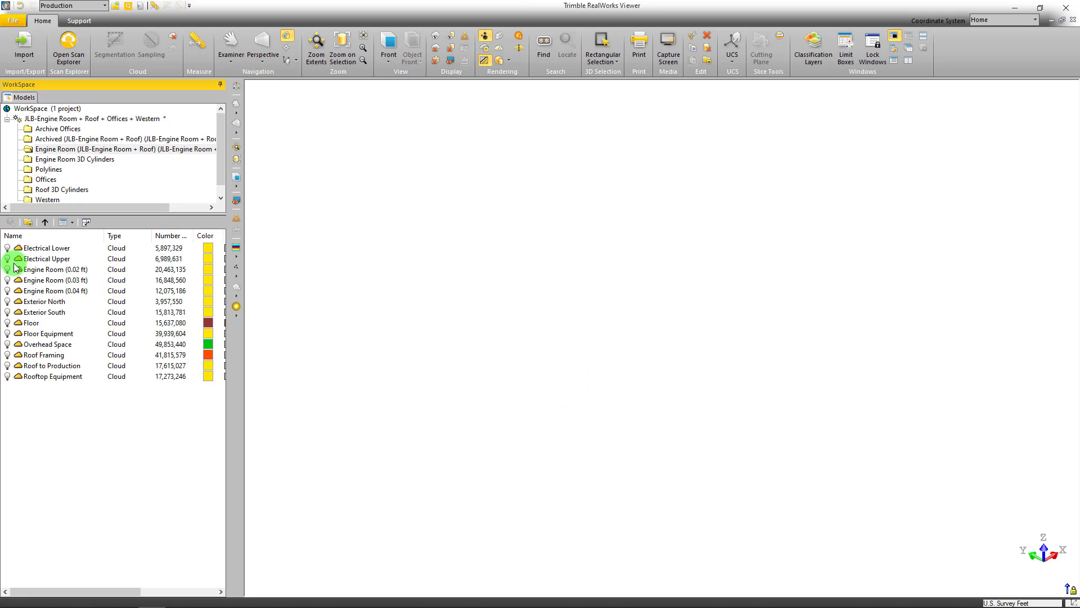
{"action": "left_click", "coordinate": [7, 292]}
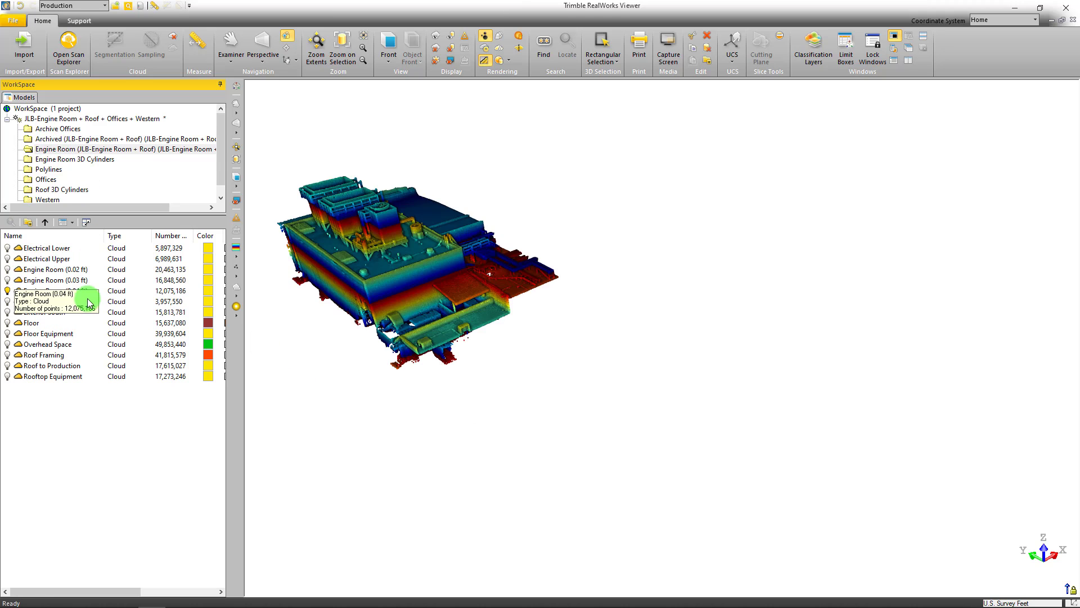
{"action": "scroll", "coordinate": [690, 387], "scroll_direction": "up", "scroll_amount": 3}
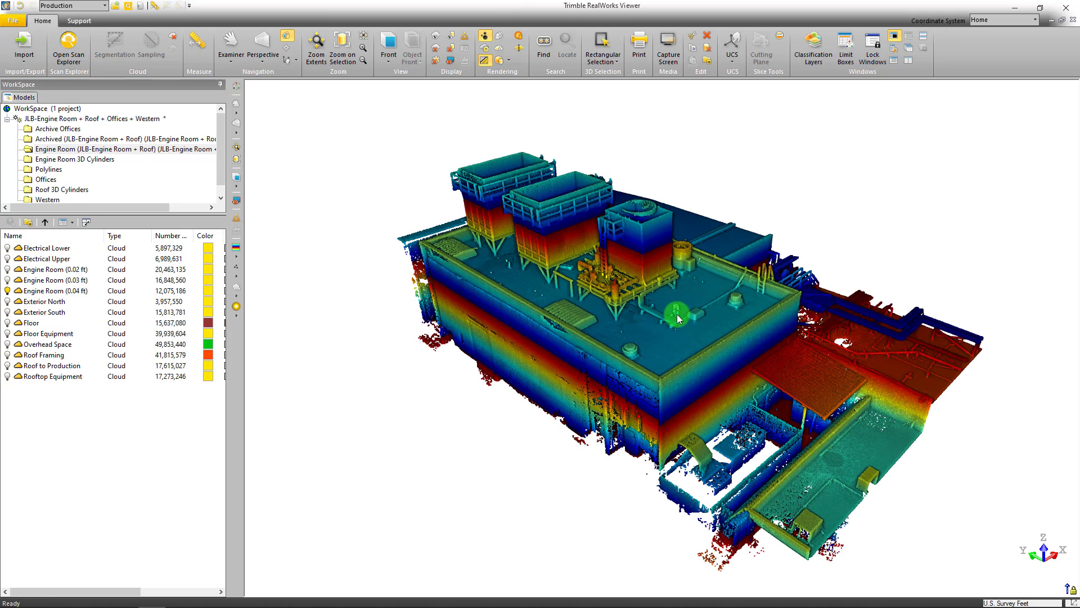
Select the Engine Room (0.04 ft) cloud to check its extent and examine its rooftop equipment up close
{"action": "left_click", "coordinate": [47, 290]}
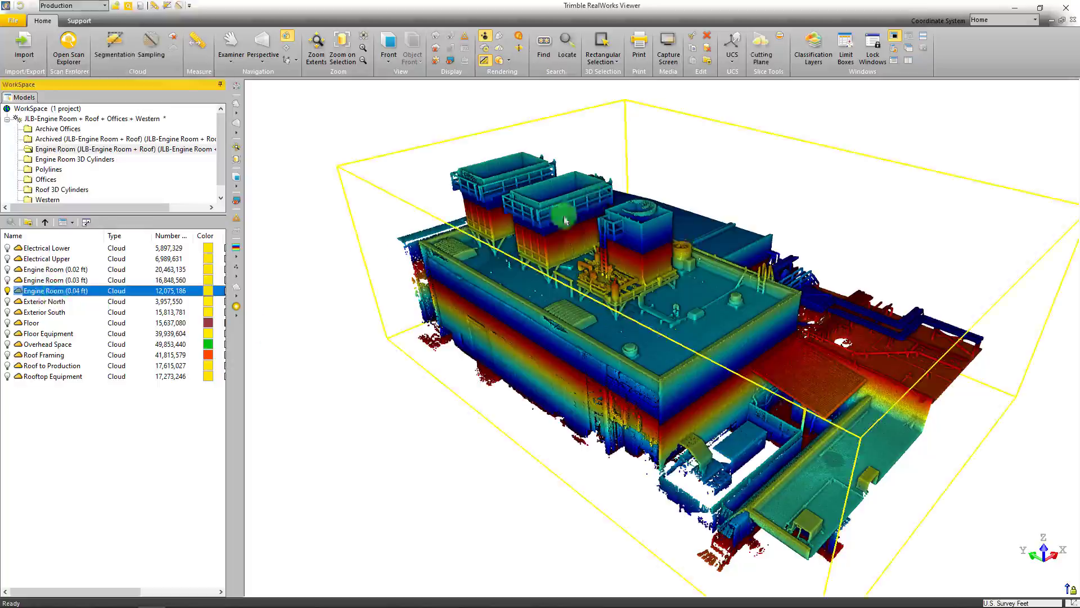
{"action": "scroll", "coordinate": [605, 320], "scroll_direction": "up", "scroll_amount": 3}
{"action": "scroll", "coordinate": [545, 254], "scroll_direction": "up", "scroll_amount": 6}
{"action": "left_click_drag", "start_coordinate": [544, 255], "coordinate": [572, 301]}
{"action": "scroll", "coordinate": [572, 301], "scroll_direction": "down", "scroll_amount": 8}
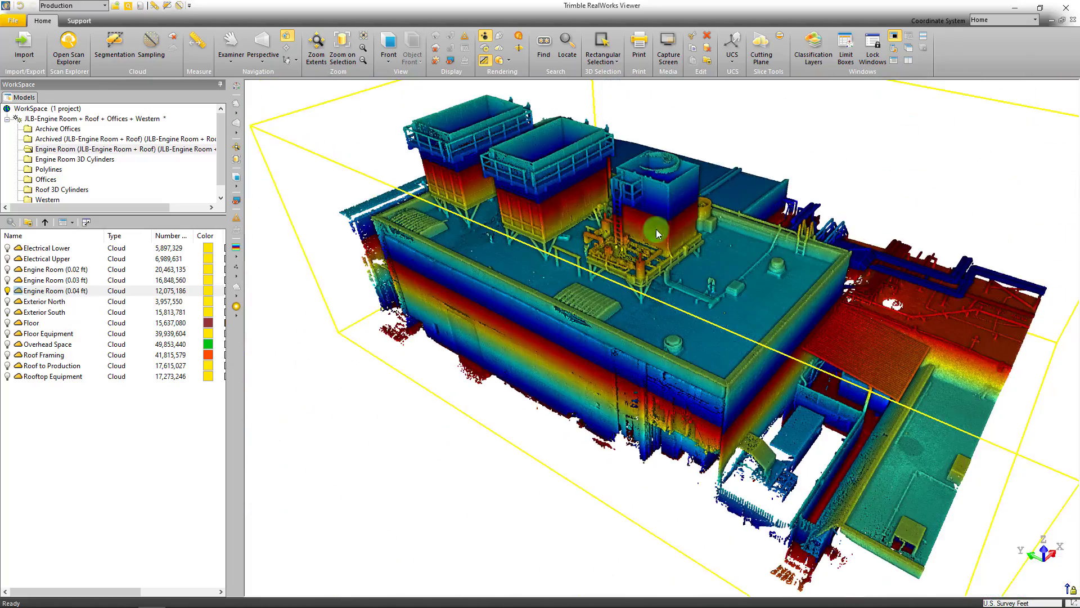
{"action": "left_click_drag", "start_coordinate": [656, 228], "coordinate": [619, 220]}
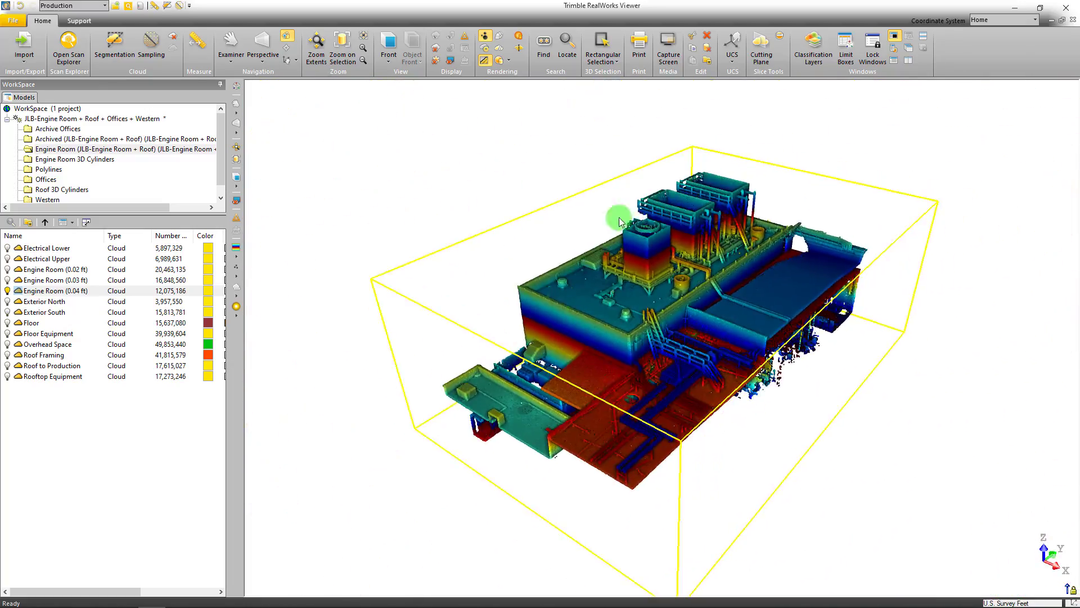
{"action": "left_click_drag", "start_coordinate": [655, 358], "coordinate": [683, 249]}
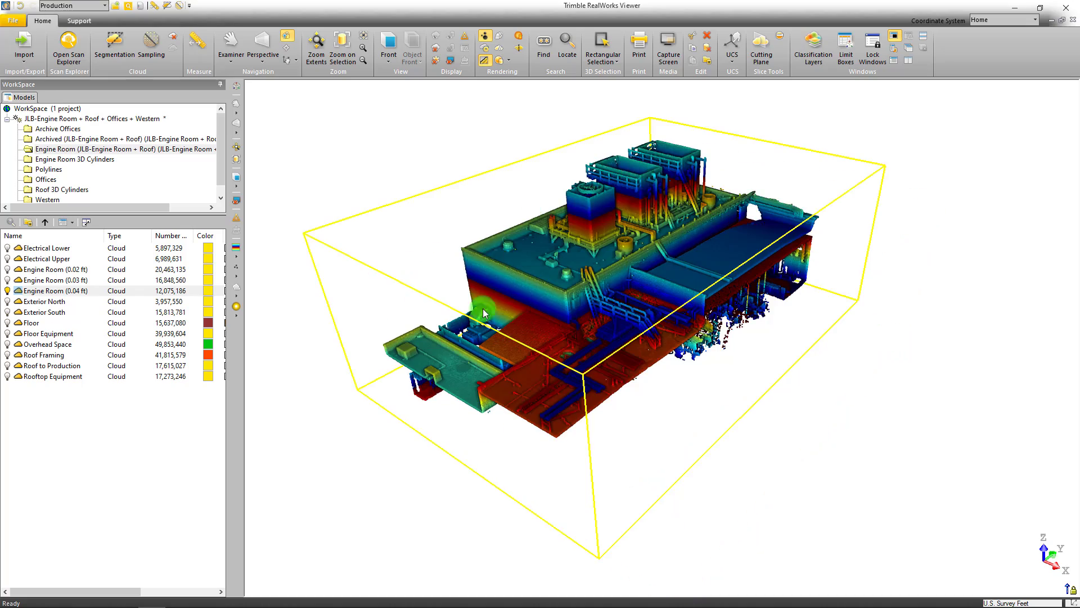
Examine the Engine Room (0.04 ft) cloud's exterior walls and lower roofs from all sides
{"action": "scroll", "coordinate": [466, 352], "scroll_direction": "up", "scroll_amount": 4}
{"action": "left_click_drag", "start_coordinate": [467, 349], "coordinate": [811, 263]}
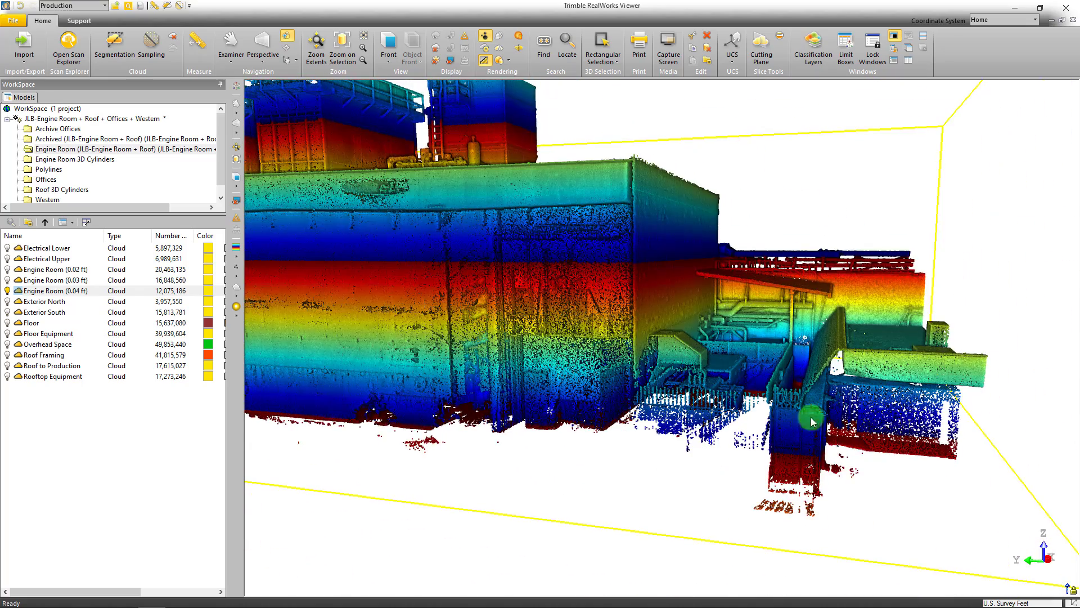
{"action": "scroll", "coordinate": [700, 339], "scroll_direction": "down", "scroll_amount": 5}
{"action": "left_click_drag", "start_coordinate": [528, 285], "coordinate": [460, 357]}
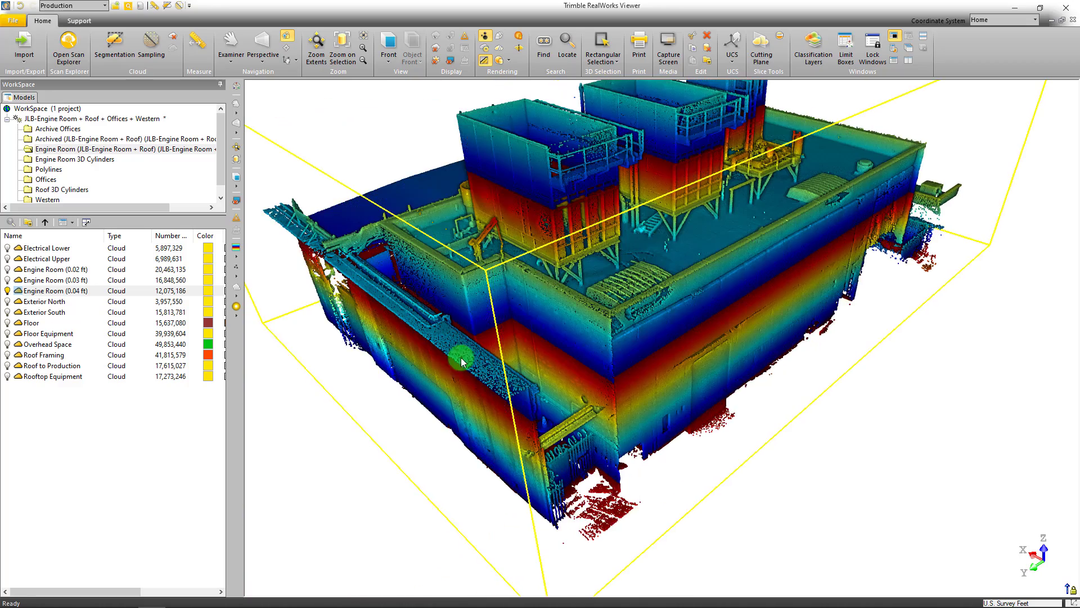
{"action": "scroll", "coordinate": [663, 294], "scroll_direction": "down", "scroll_amount": 4}
{"action": "left_click_drag", "start_coordinate": [663, 294], "coordinate": [529, 283]}
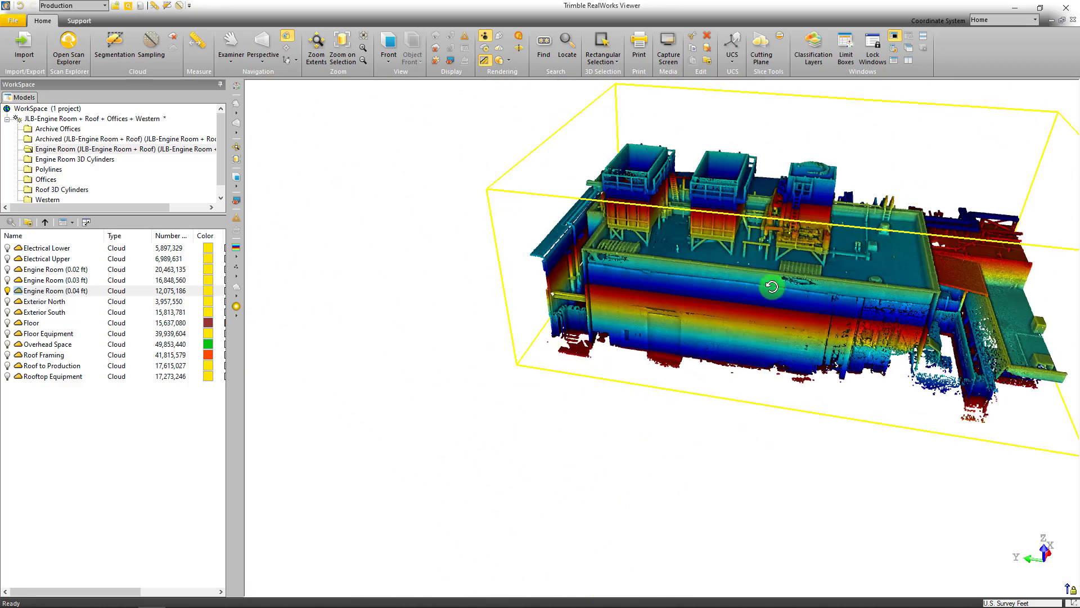
{"action": "middle_click_drag", "start_coordinate": [771, 285], "coordinate": [574, 283]}
{"action": "scroll", "coordinate": [654, 253], "scroll_direction": "up", "scroll_amount": 3}
{"action": "left_click_drag", "start_coordinate": [654, 253], "coordinate": [540, 258]}
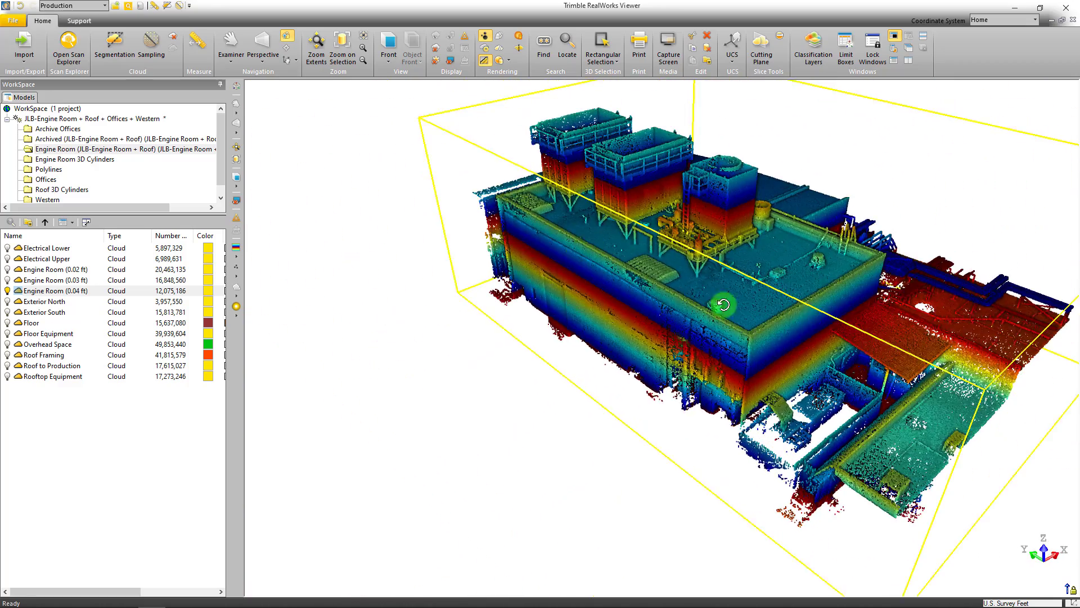
{"action": "middle_click_drag", "start_coordinate": [778, 302], "coordinate": [689, 302]}
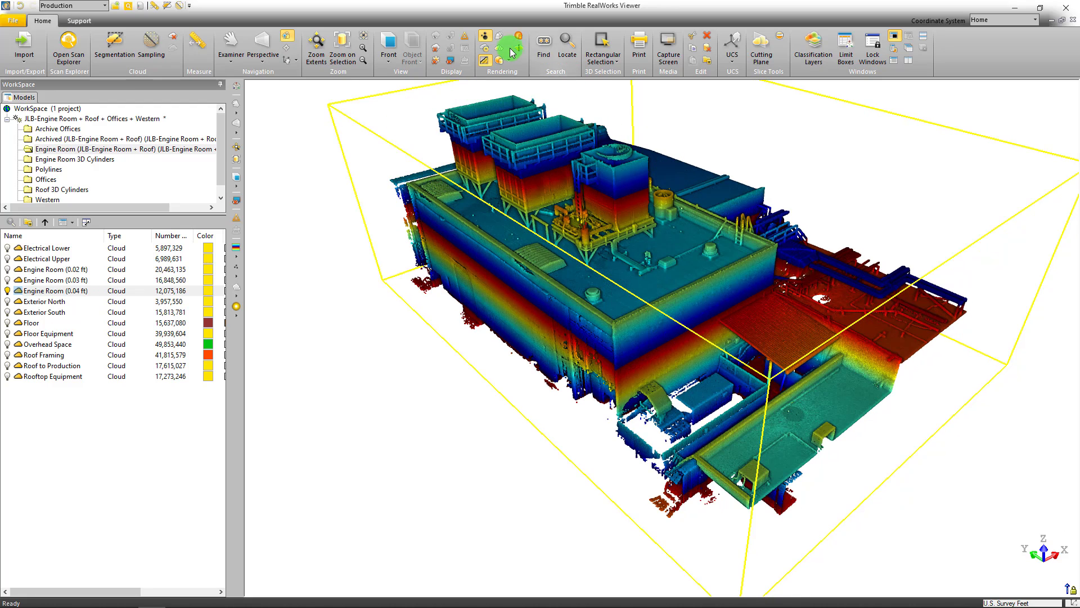
{"action": "left_click_drag", "start_coordinate": [534, 295], "coordinate": [662, 257]}
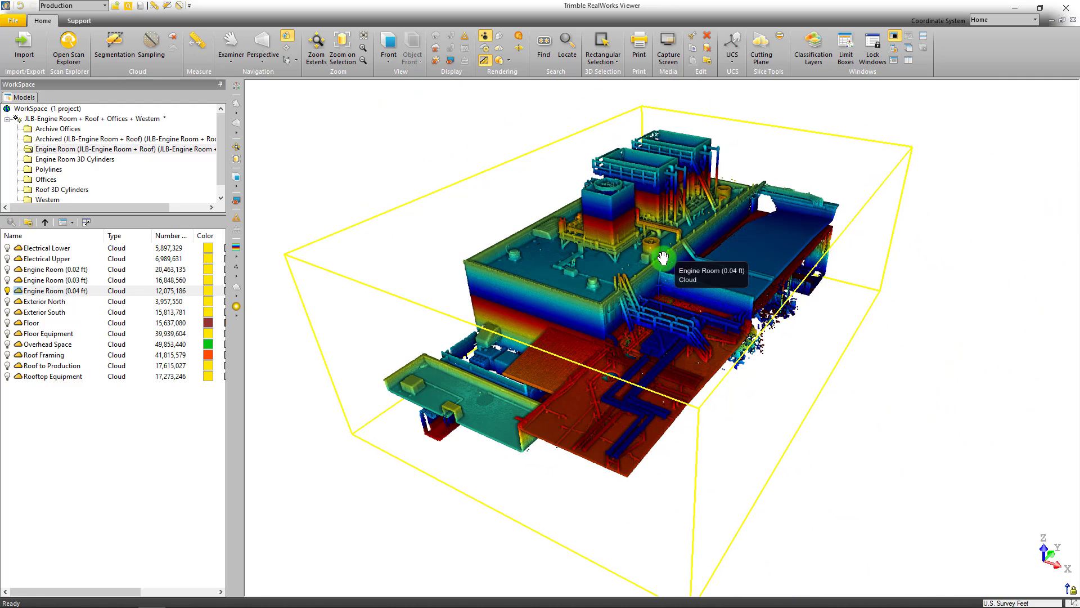
Hide the Engine Room (0.04 ft) cloud and display the Electrical Lower cloud
{"action": "left_click", "coordinate": [79, 290]}
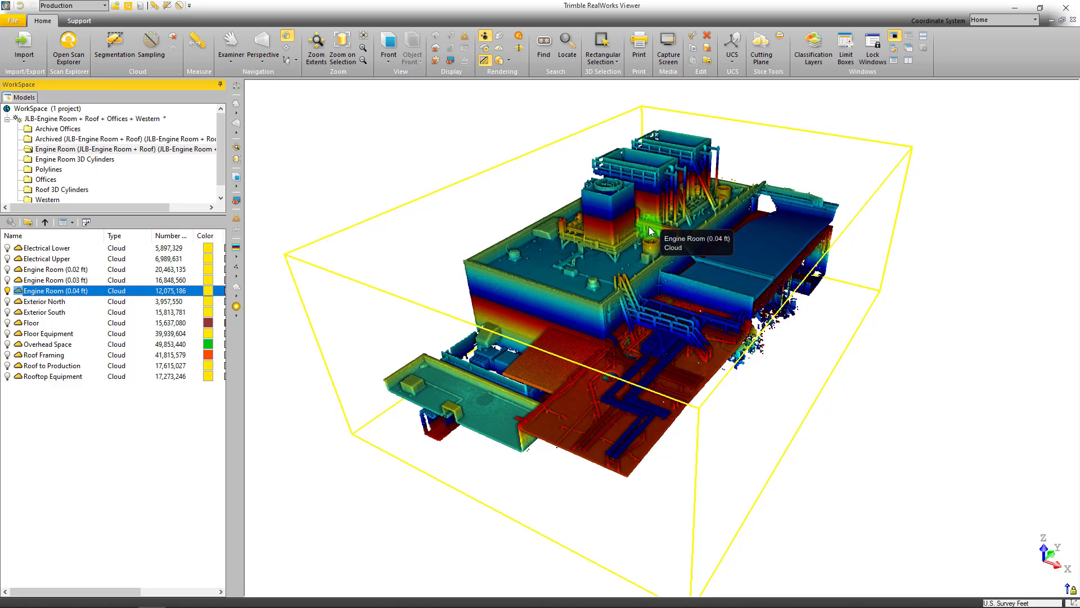
{"action": "left_click", "coordinate": [7, 290]}
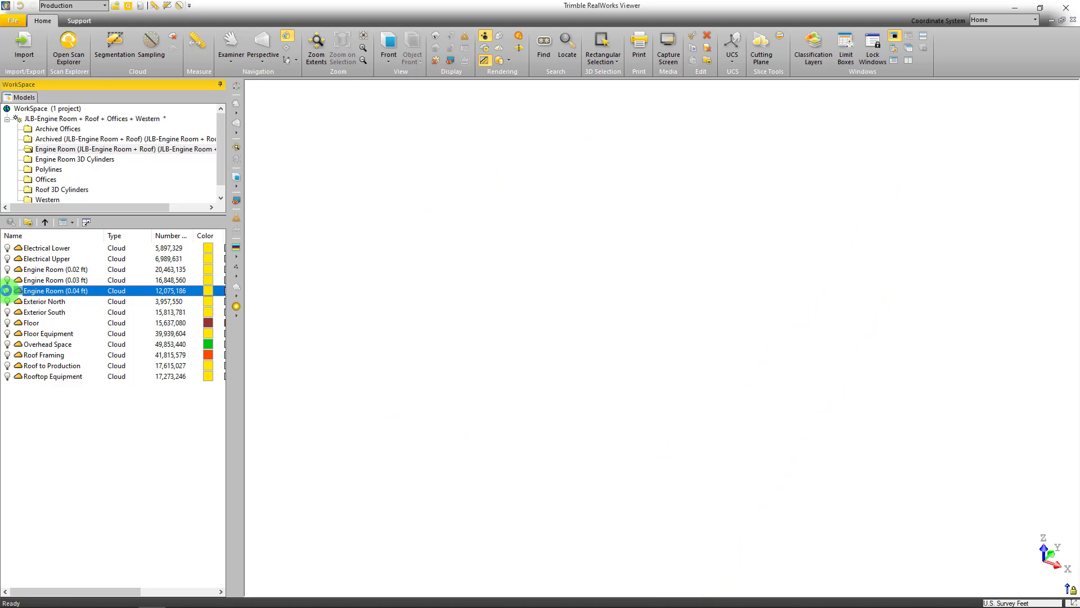
{"action": "left_click", "coordinate": [7, 248]}
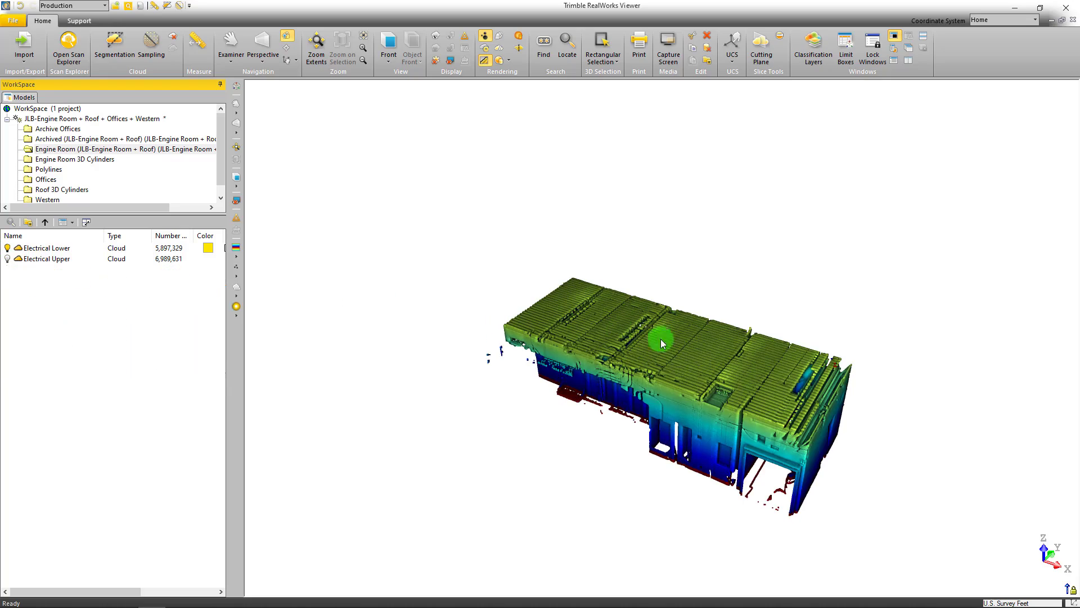
Examine the Electrical Lower cloud from outside, then inspect the electrical room's cabinets, conduits and lights from within
{"action": "middle_click_drag", "start_coordinate": [680, 358], "coordinate": [579, 319]}
{"action": "scroll", "coordinate": [603, 316], "scroll_direction": "up", "scroll_amount": 5}
{"action": "left_click_drag", "start_coordinate": [605, 316], "coordinate": [545, 283]}
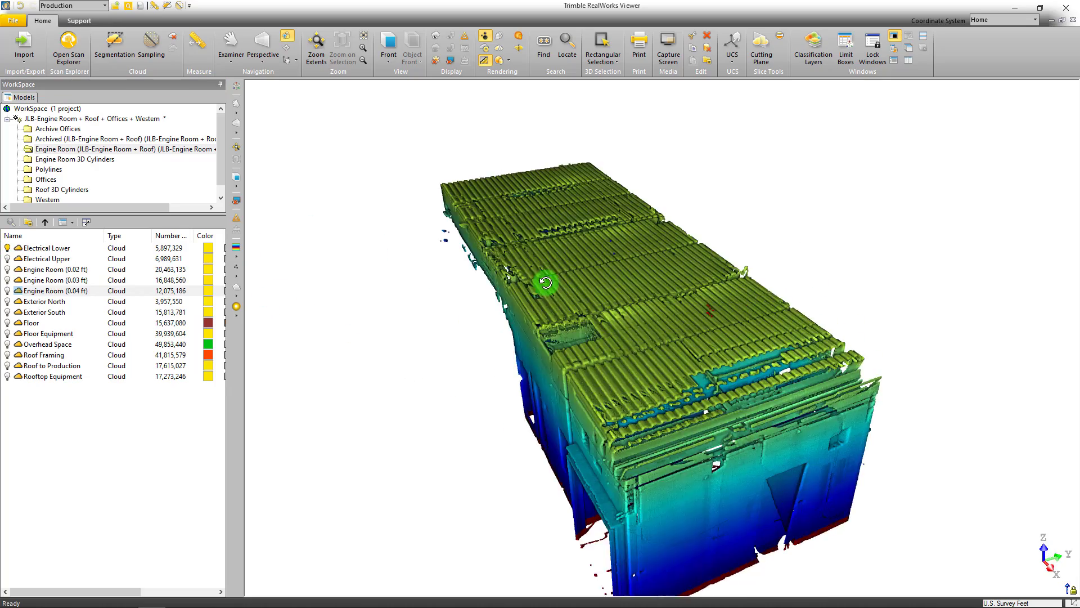
{"action": "scroll", "coordinate": [569, 174], "scroll_direction": "up", "scroll_amount": 10}
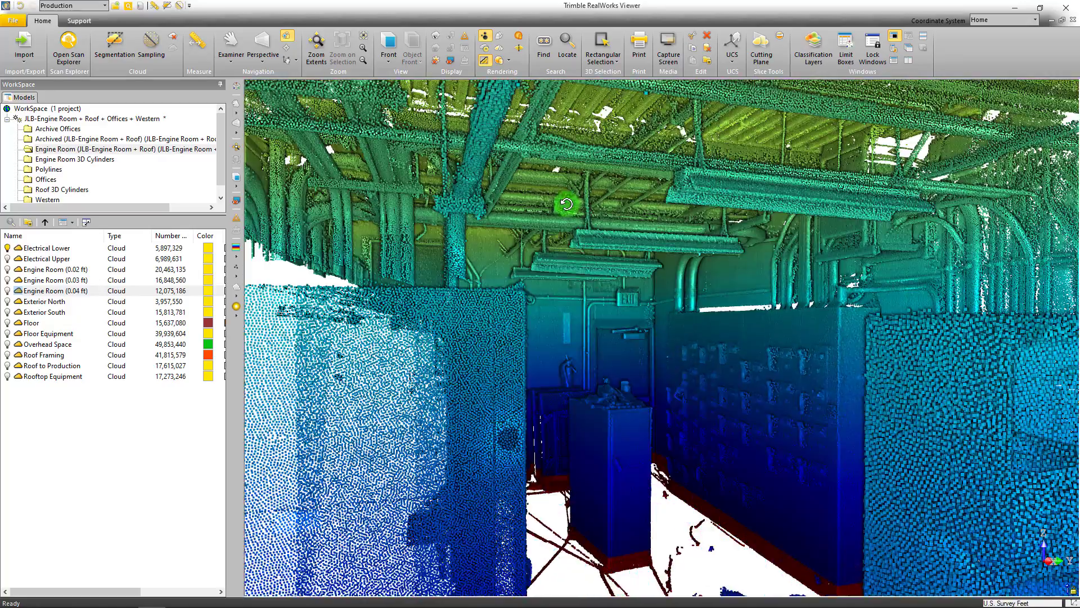
{"action": "scroll", "coordinate": [696, 338], "scroll_direction": "up", "scroll_amount": 5}
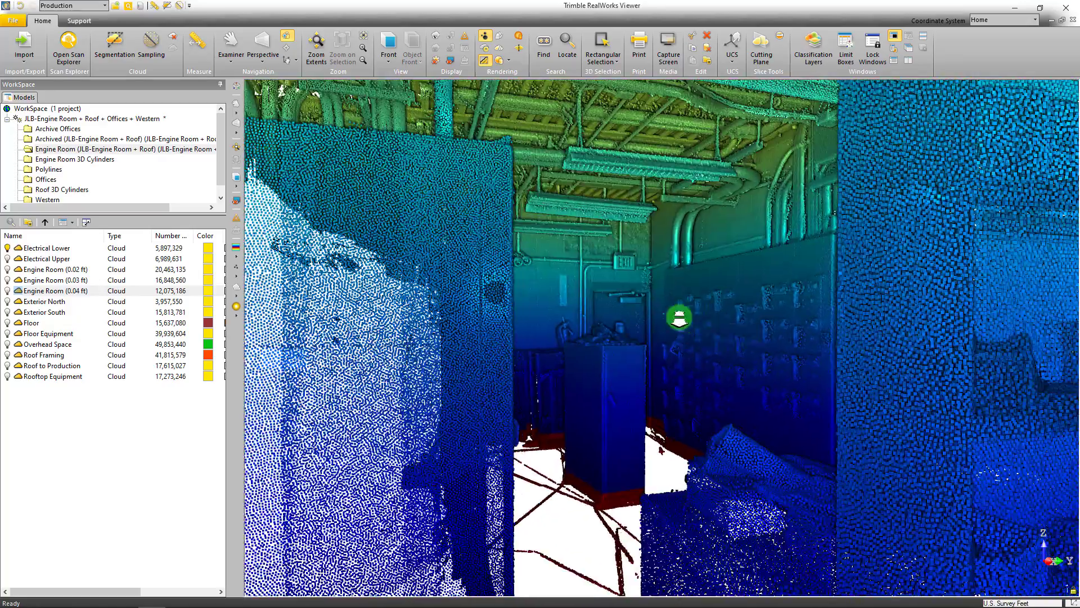
{"action": "scroll", "coordinate": [679, 317], "scroll_direction": "up", "scroll_amount": 5}
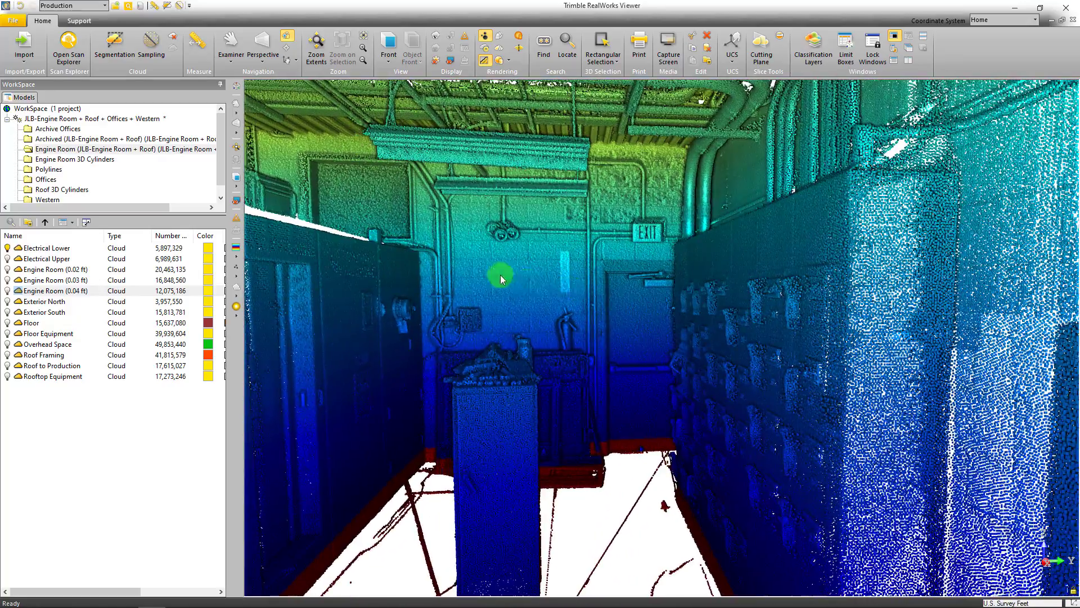
{"action": "scroll", "coordinate": [500, 275], "scroll_direction": "down", "scroll_amount": 10}
{"action": "left_click_drag", "start_coordinate": [495, 277], "coordinate": [648, 346]}
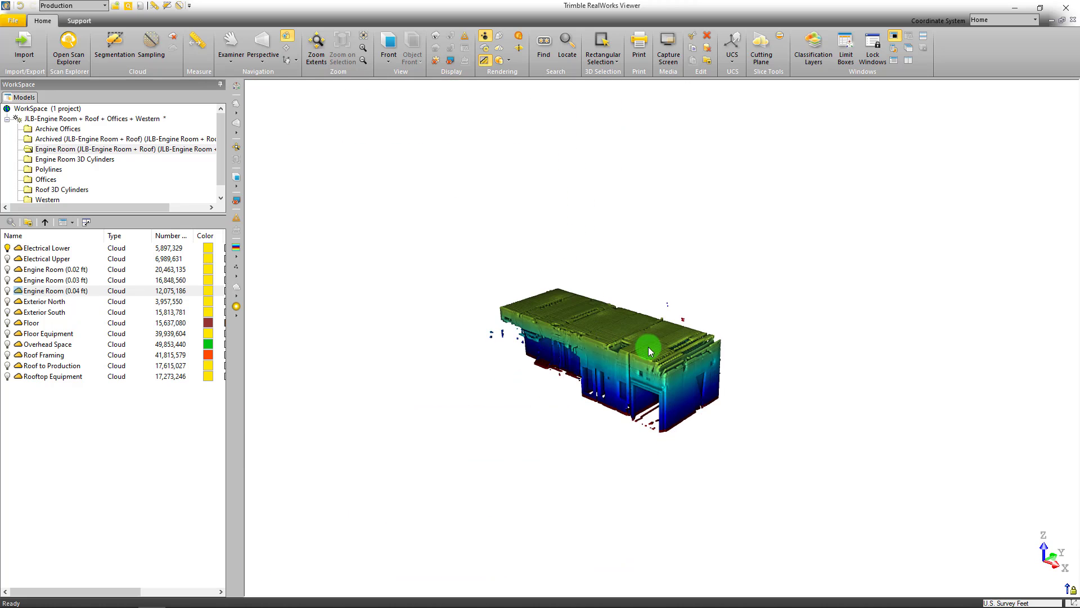
Display the Electrical Upper cloud together with the Electrical Lower cloud and view both from above
{"action": "scroll", "coordinate": [648, 346], "scroll_direction": "up", "scroll_amount": 3}
{"action": "middle_click_drag", "start_coordinate": [603, 342], "coordinate": [568, 347]}
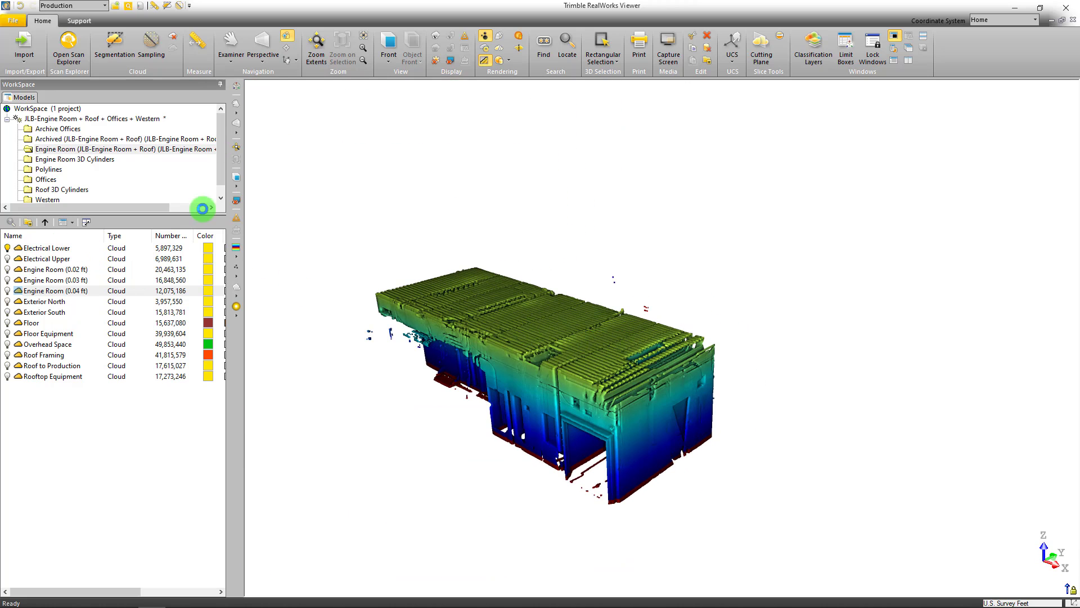
{"action": "left_click_drag", "start_coordinate": [602, 212], "coordinate": [498, 318]}
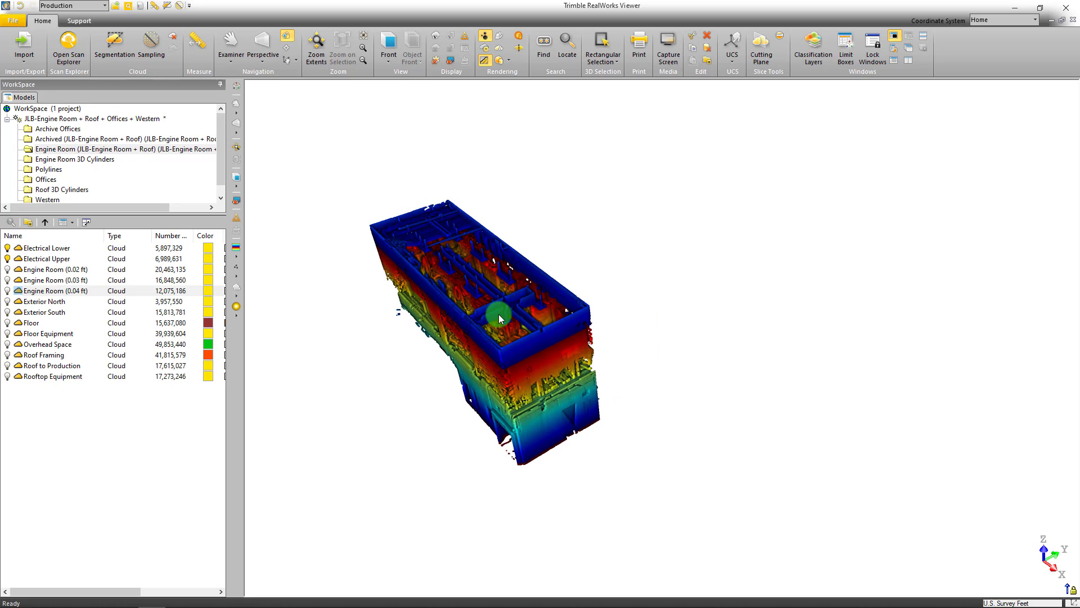
Add the Exterior North, Exterior South, Floor and Floor Equipment clouds to the display, briefly previewing the Overhead Space cloud
{"action": "left_click", "coordinate": [7, 302]}
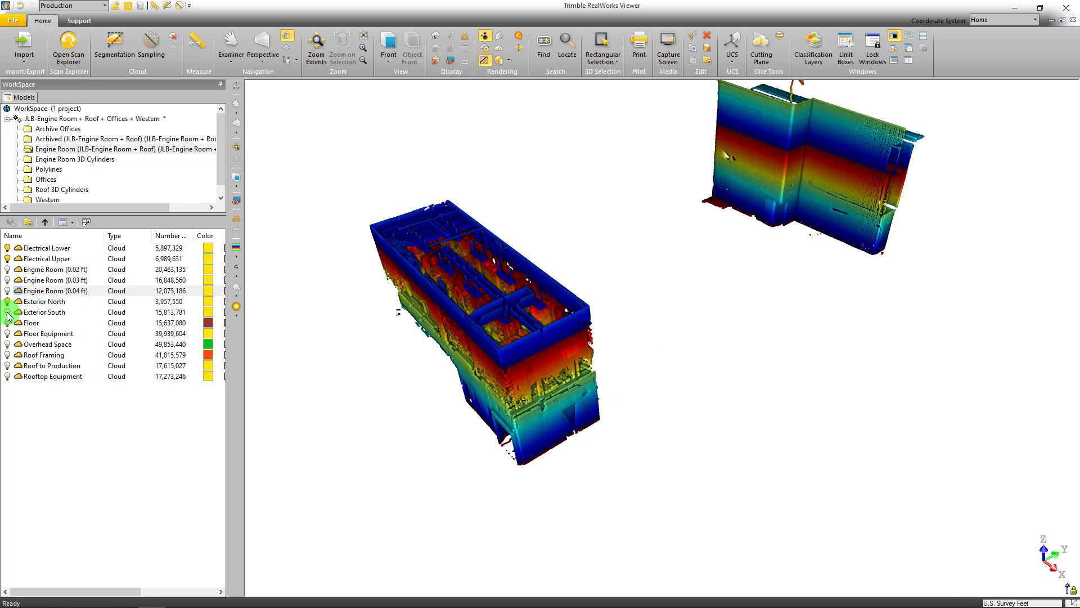
{"action": "left_click", "coordinate": [7, 323]}
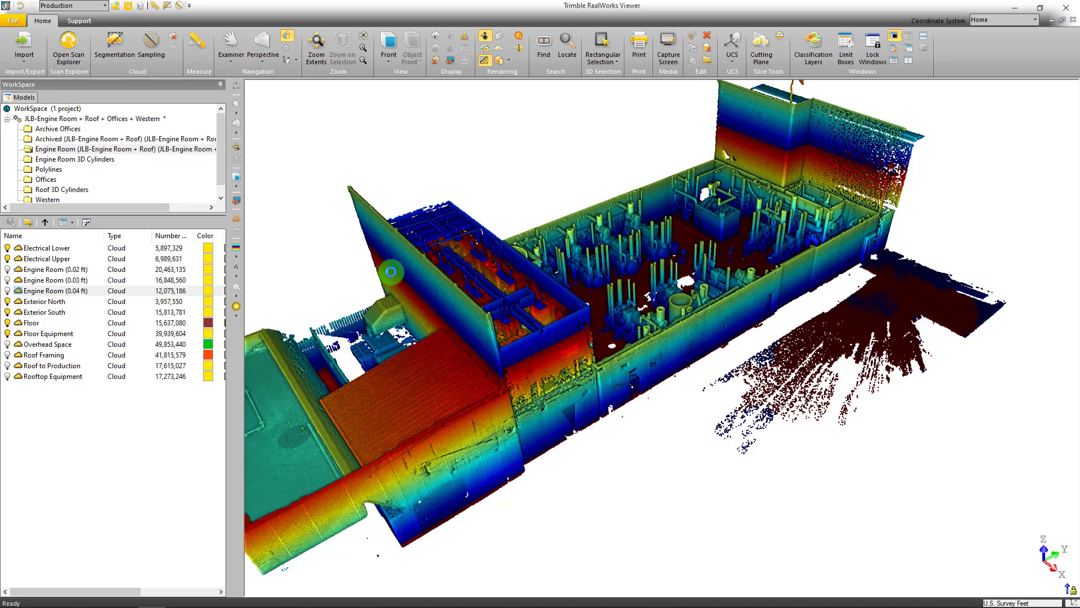
{"action": "left_click", "coordinate": [7, 345]}
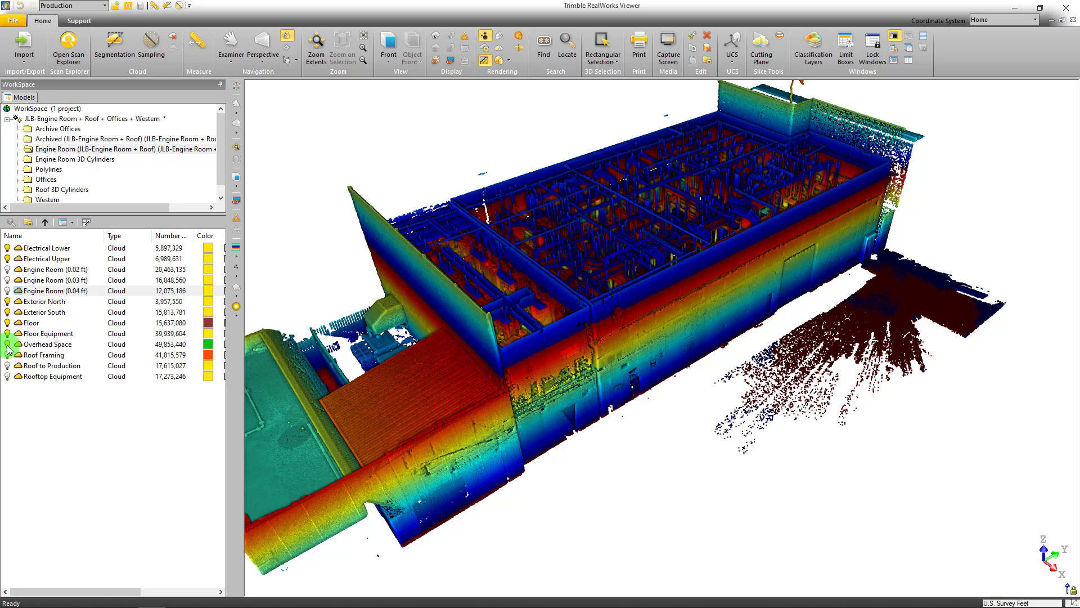
{"action": "left_click", "coordinate": [7, 344]}
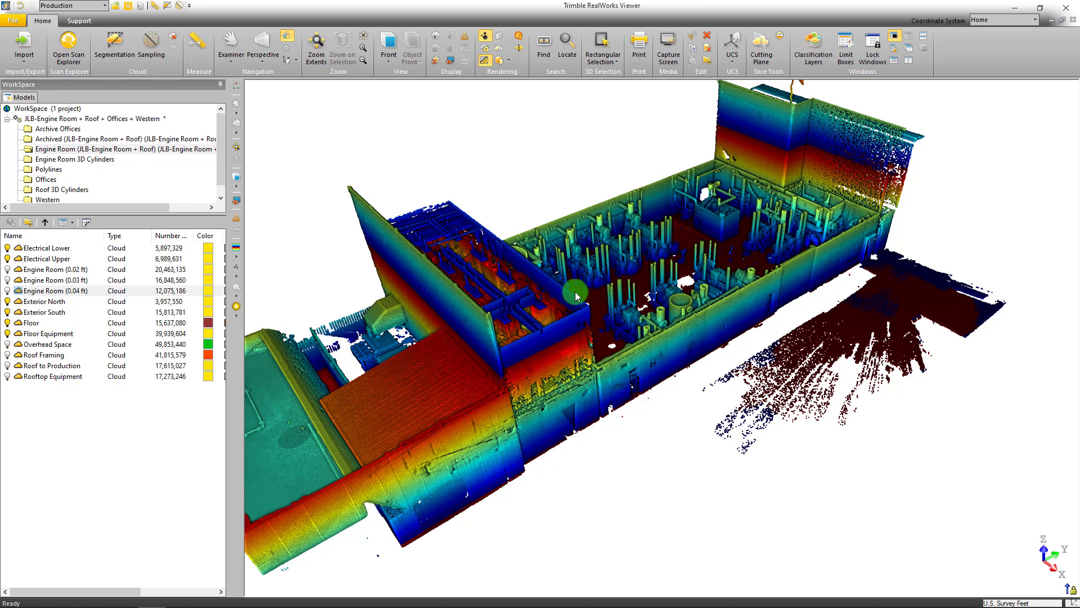
{"action": "scroll", "coordinate": [668, 225], "scroll_direction": "down", "scroll_amount": 3}
{"action": "middle_click_drag", "start_coordinate": [664, 230], "coordinate": [649, 257]}
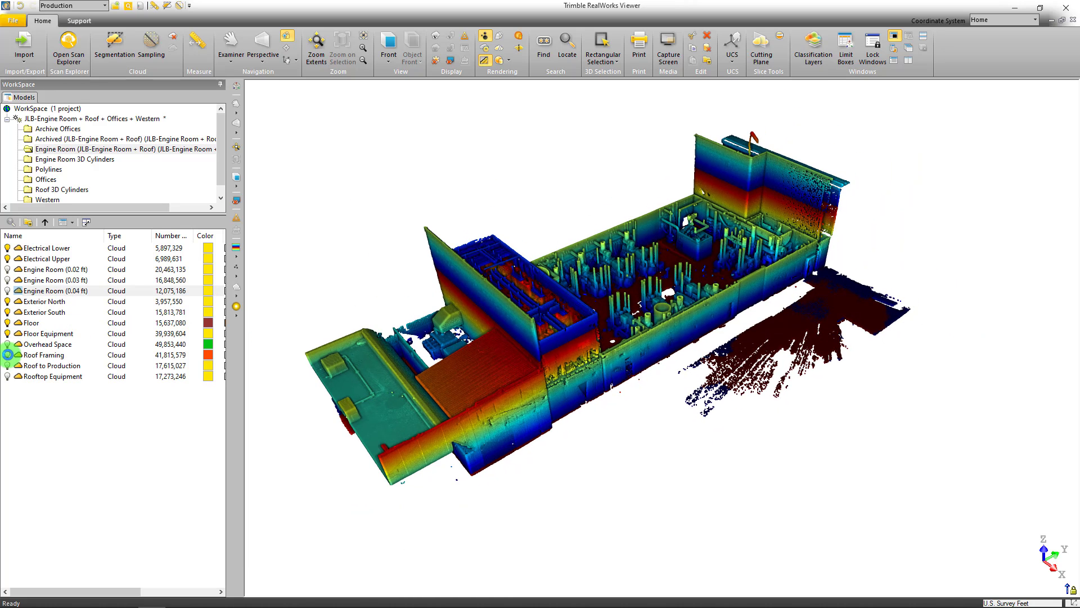
Display the Overhead Space, Roof Framing, Roof to Production and Rooftop Equipment clouds and view the assembled facility from the opposite side
{"action": "left_click", "coordinate": [7, 345]}
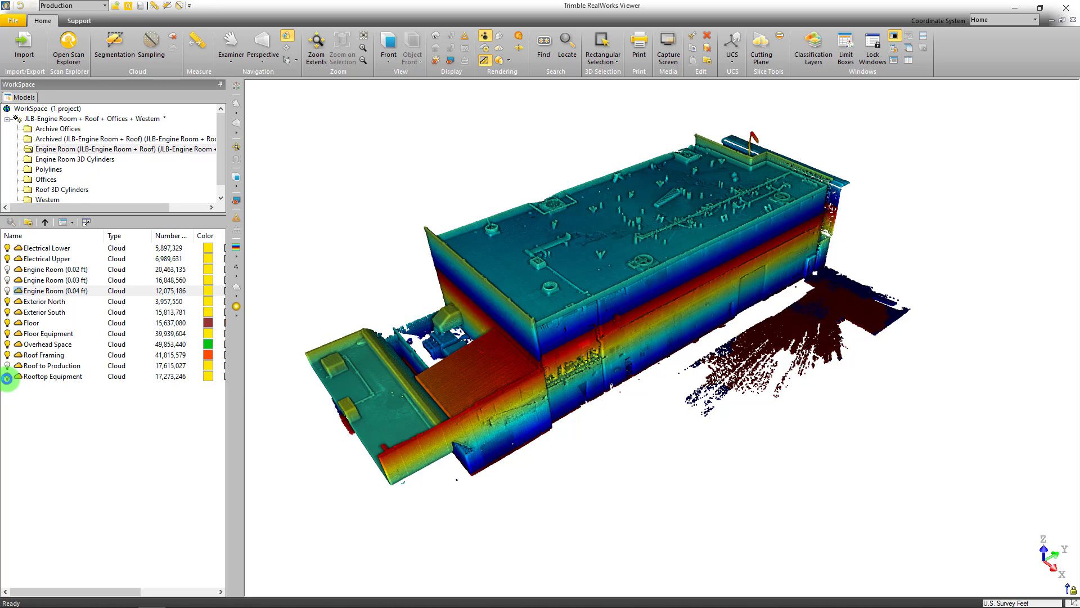
{"action": "left_click", "coordinate": [7, 376]}
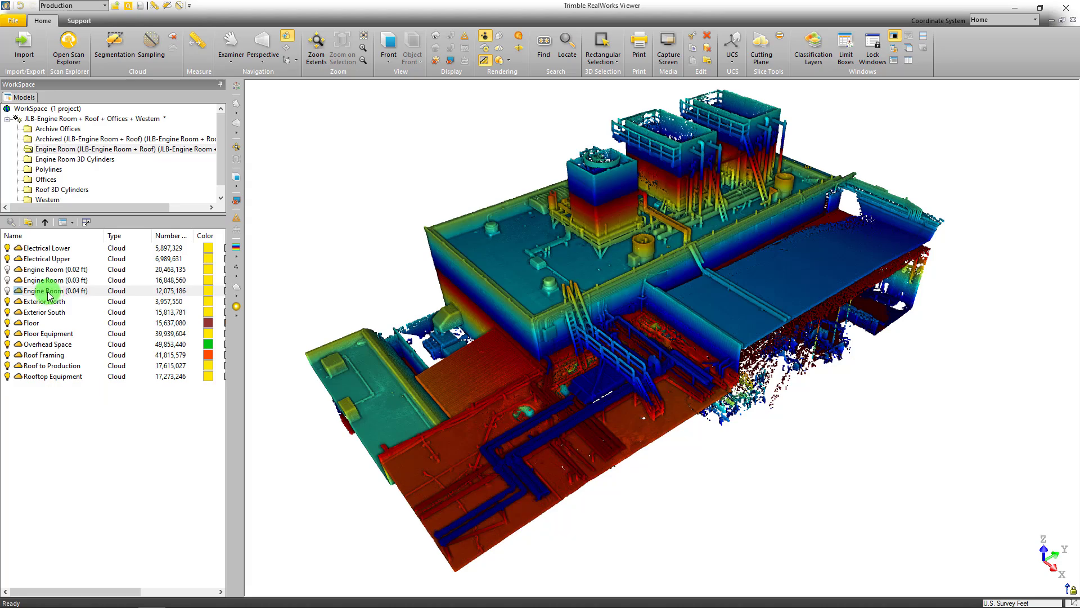
{"action": "left_click_drag", "start_coordinate": [640, 195], "coordinate": [646, 243]}
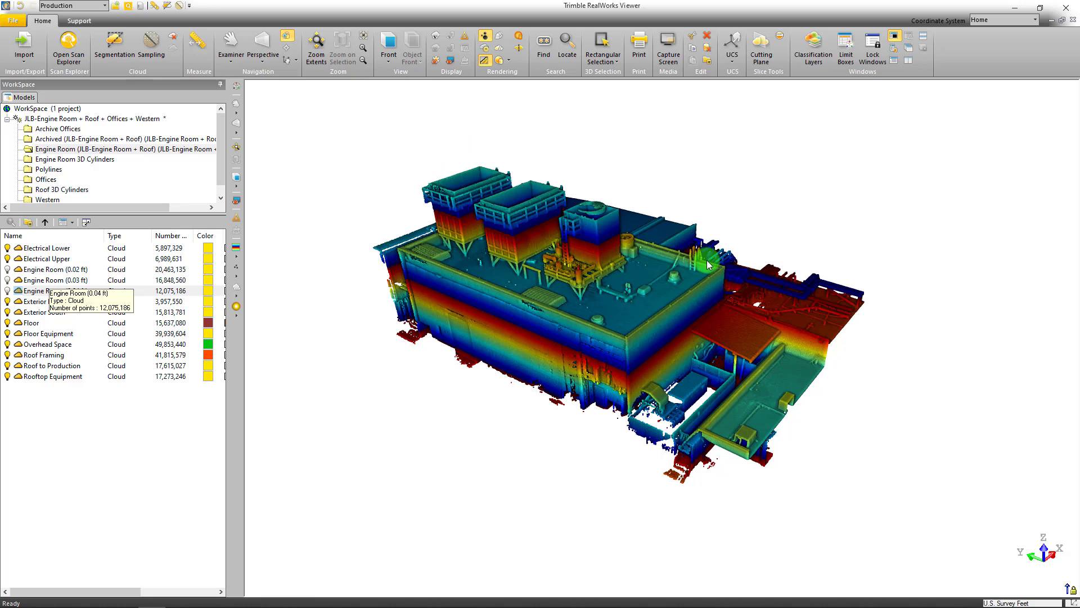
Highlight the extents of all ten regional clouds together, excluding the three sampled Engine Room clouds, and clear the selection
{"action": "left_click", "coordinate": [47, 248]}
{"action": "left_click", "coordinate": [48, 258], "text": "ctrl"}
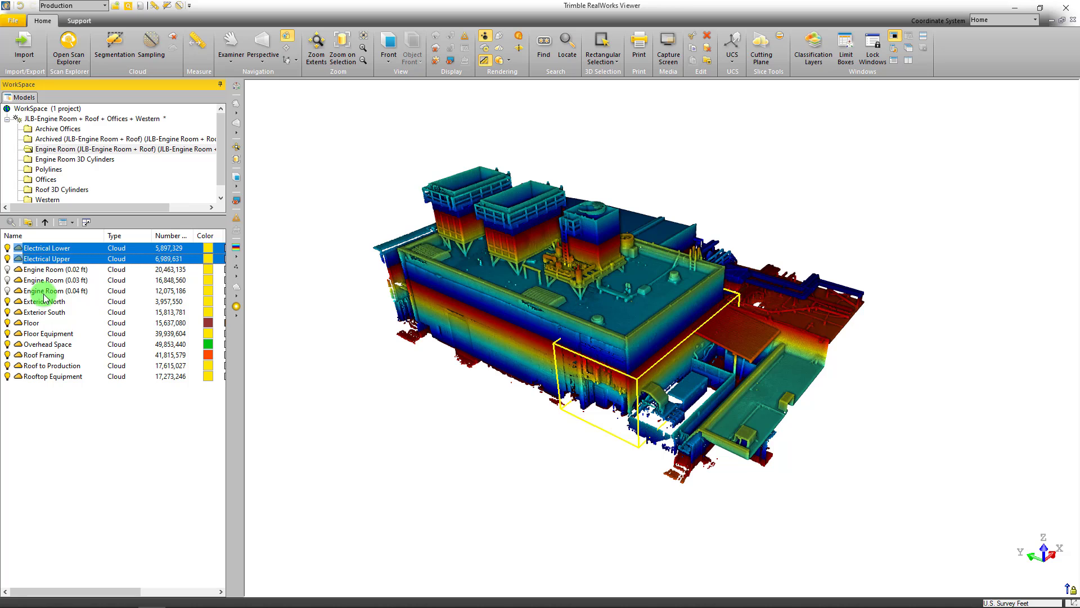
{"action": "left_click", "coordinate": [40, 302], "text": "ctrl"}
{"action": "left_click", "coordinate": [40, 312], "text": "ctrl"}
{"action": "left_click", "coordinate": [34, 322], "text": "ctrl"}
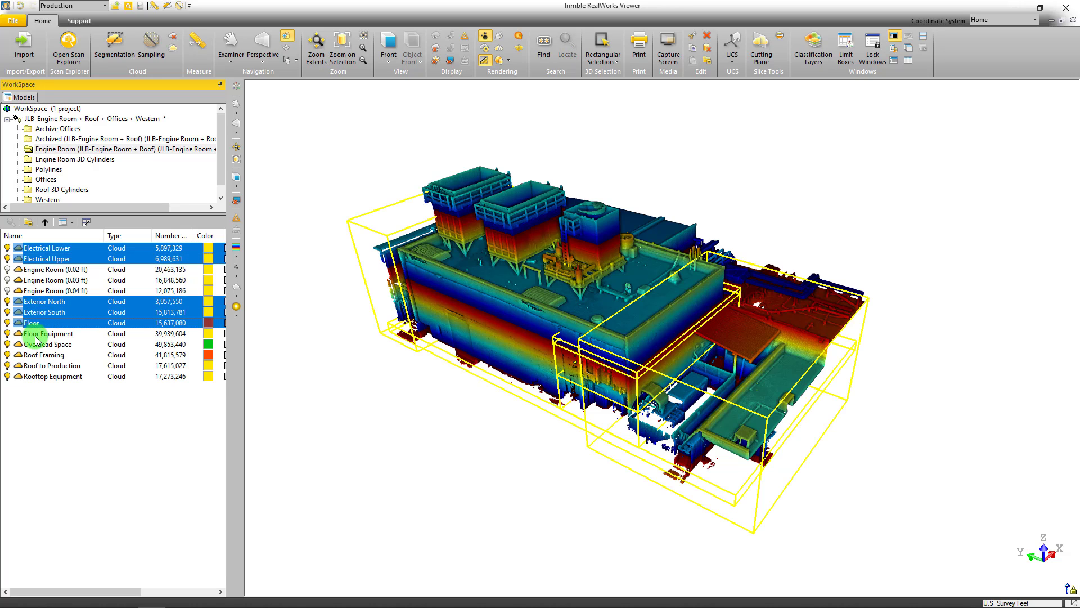
{"action": "left_click", "coordinate": [37, 333], "text": "ctrl"}
{"action": "left_click", "coordinate": [40, 344], "text": "ctrl"}
{"action": "left_click", "coordinate": [39, 355], "text": "ctrl"}
{"action": "left_click", "coordinate": [40, 366], "text": "ctrl"}
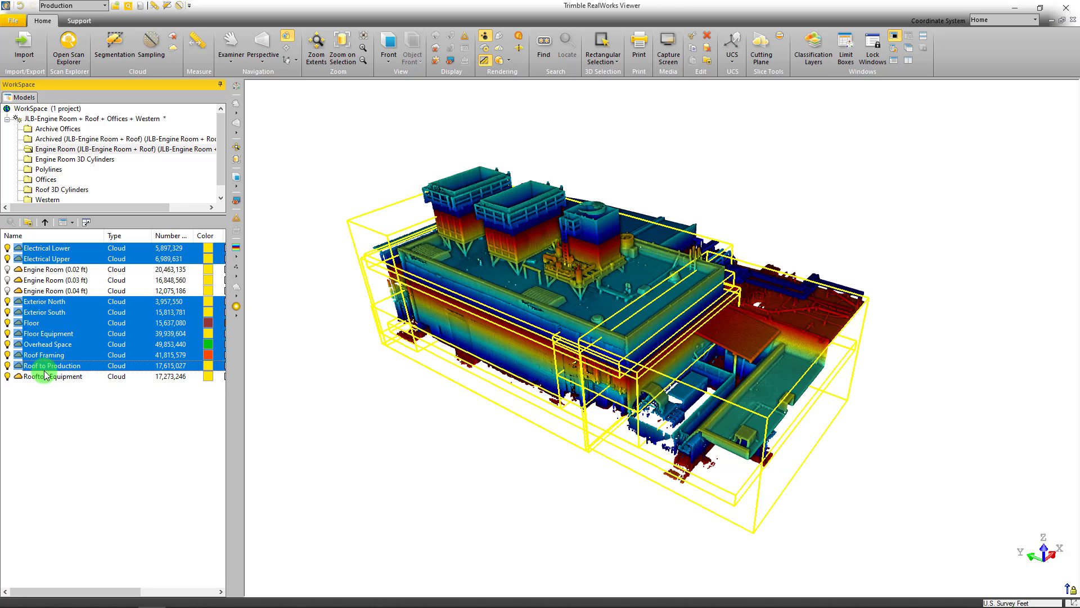
{"action": "left_click", "coordinate": [46, 375], "text": "ctrl"}
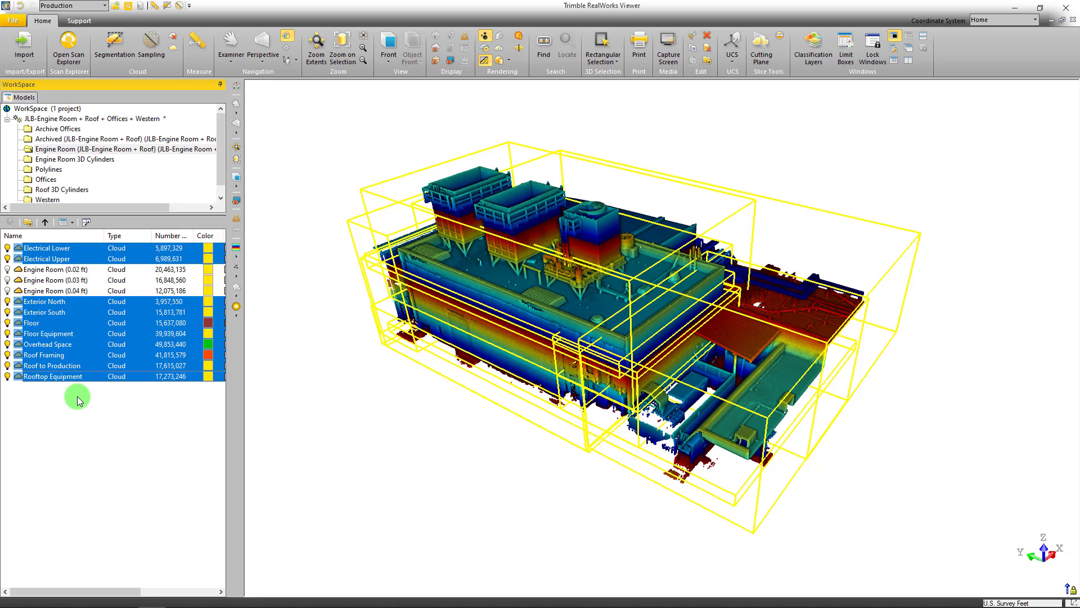
{"action": "left_click", "coordinate": [454, 465]}
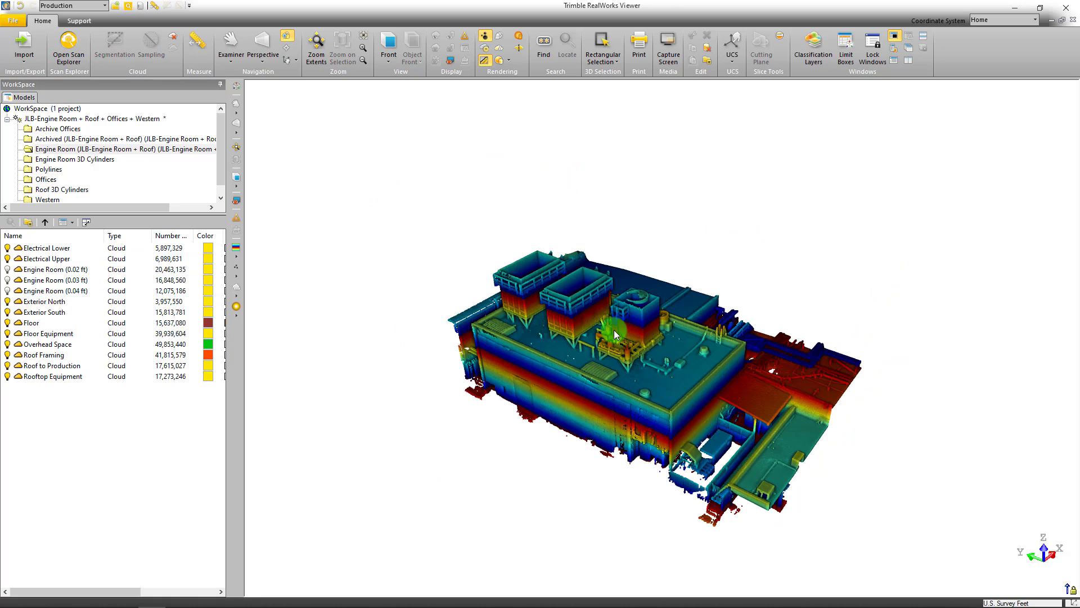
{"action": "scroll", "coordinate": [614, 335], "scroll_direction": "up", "scroll_amount": 2}
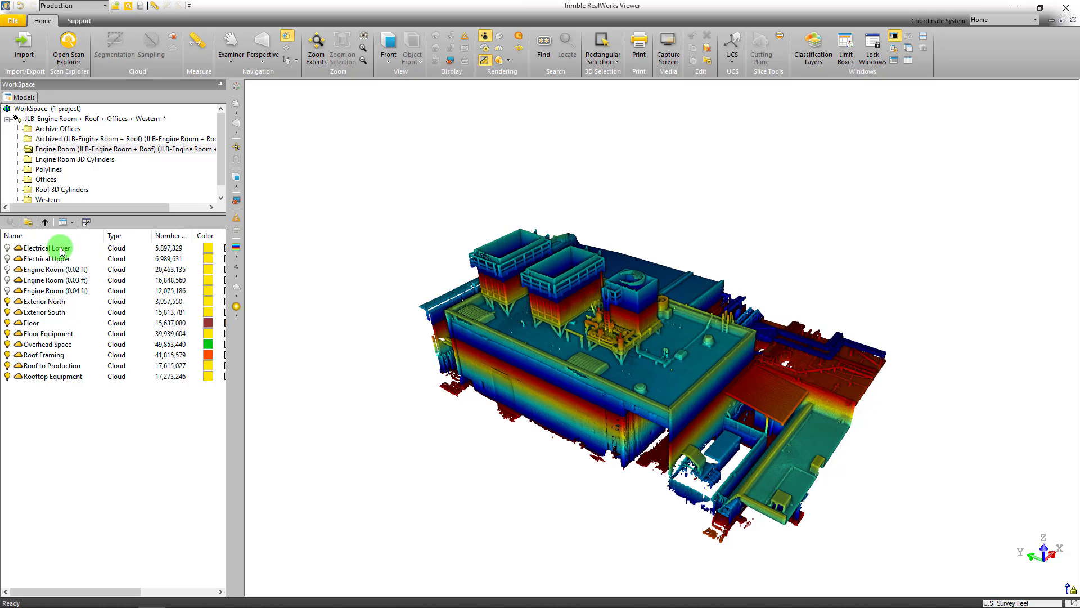
Hide all the clouds in the Engine Room (JLB-Engine Room + Roof) folder
{"action": "left_click", "coordinate": [49, 151]}
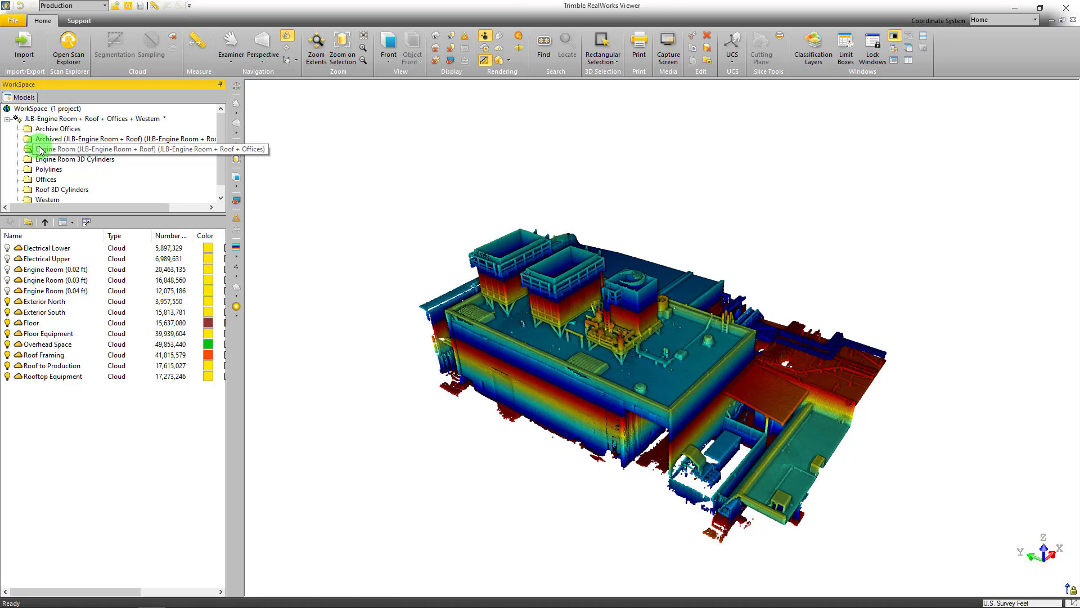
{"action": "right_click", "coordinate": [38, 151]}
{"action": "key", "text": "Escape"}
{"action": "right_click", "coordinate": [37, 150]}
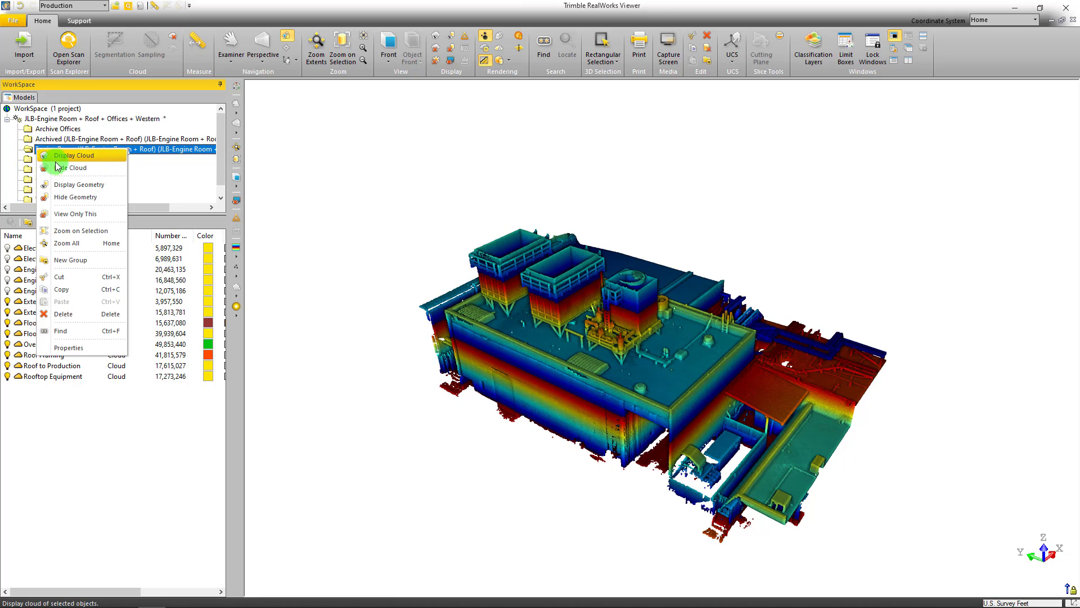
{"action": "left_click", "coordinate": [72, 171]}
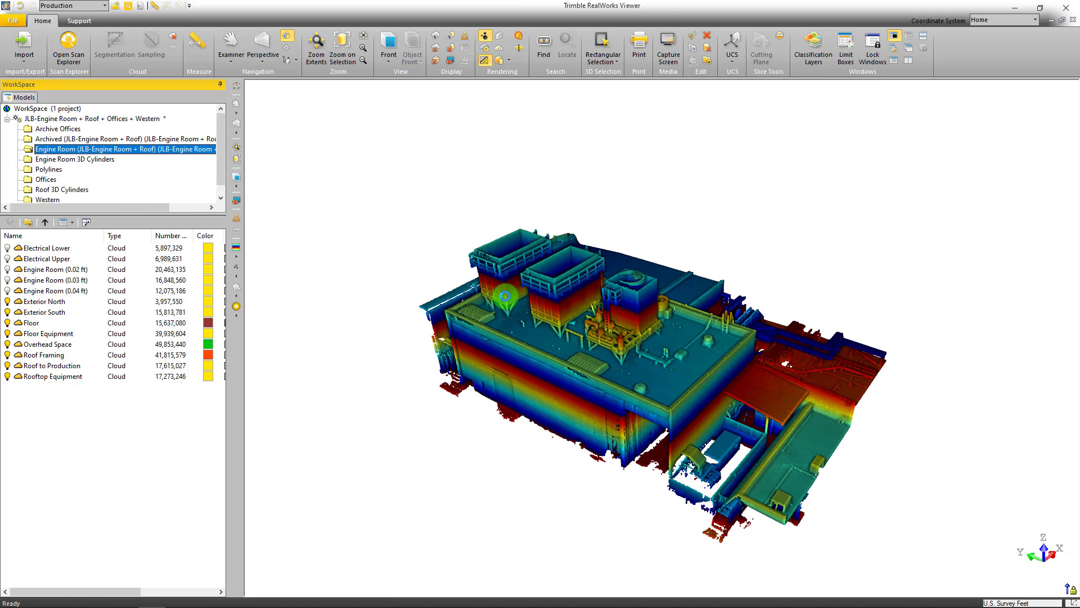
Display the geometry of all the objects in the Engine Room 3D Cylinders folder
{"action": "left_click", "coordinate": [77, 159]}
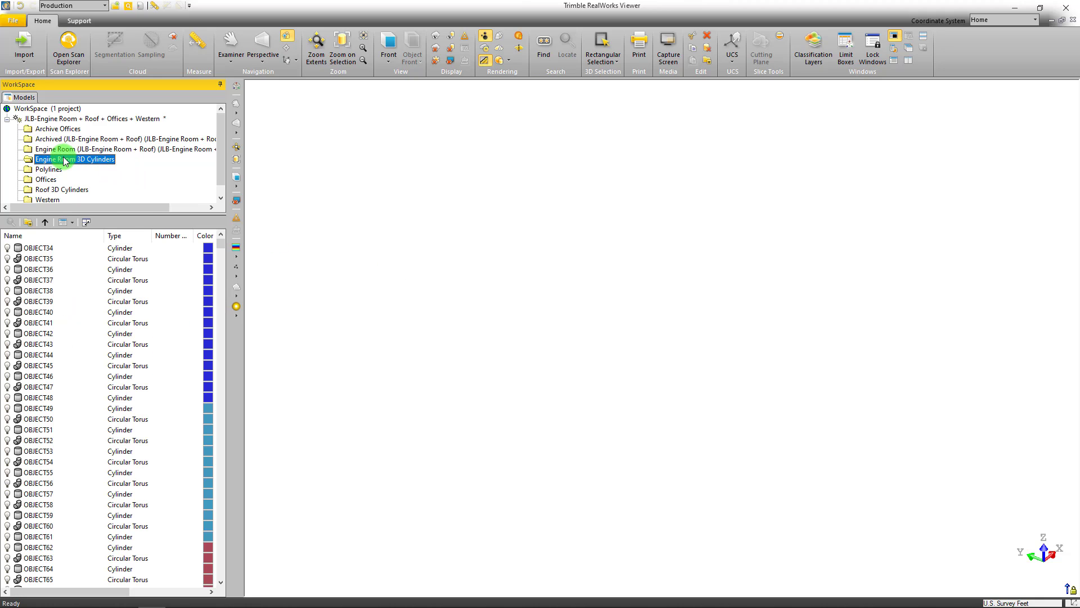
{"action": "right_click", "coordinate": [64, 159]}
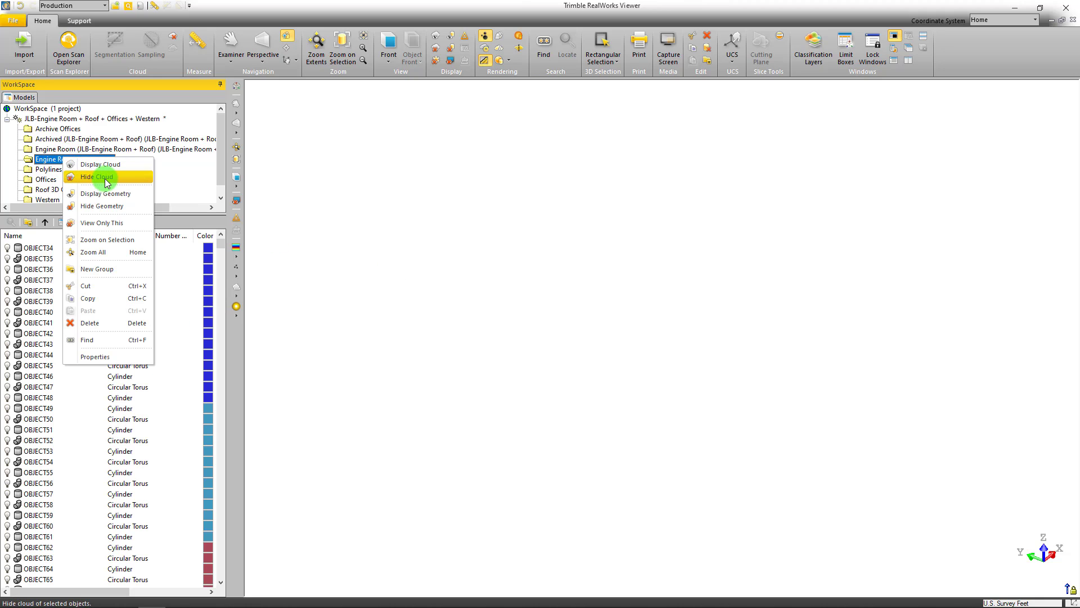
{"action": "left_click", "coordinate": [265, 250]}
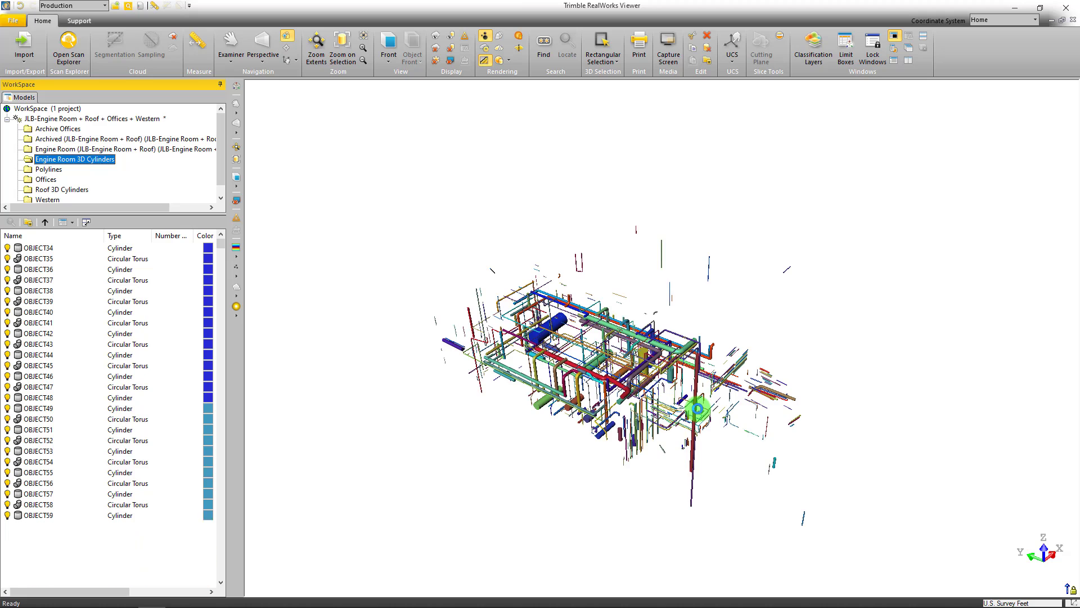
Examine the modelled engine room pipes, elbows and tanks at close range from above
{"action": "scroll", "coordinate": [603, 367], "scroll_direction": "up", "scroll_amount": 5}
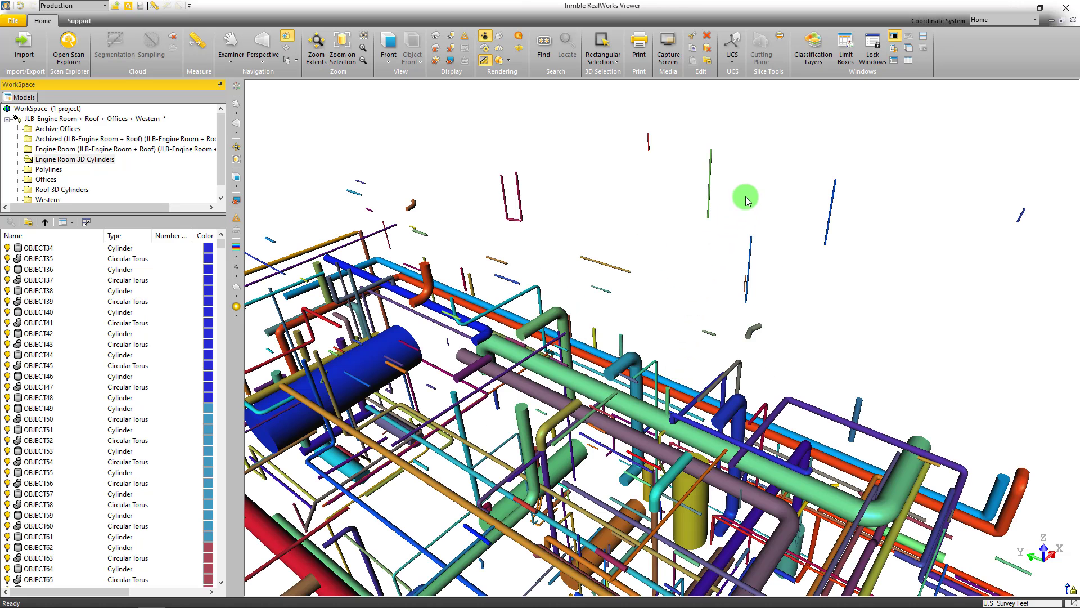
{"action": "scroll", "coordinate": [629, 381], "scroll_direction": "up", "scroll_amount": 3}
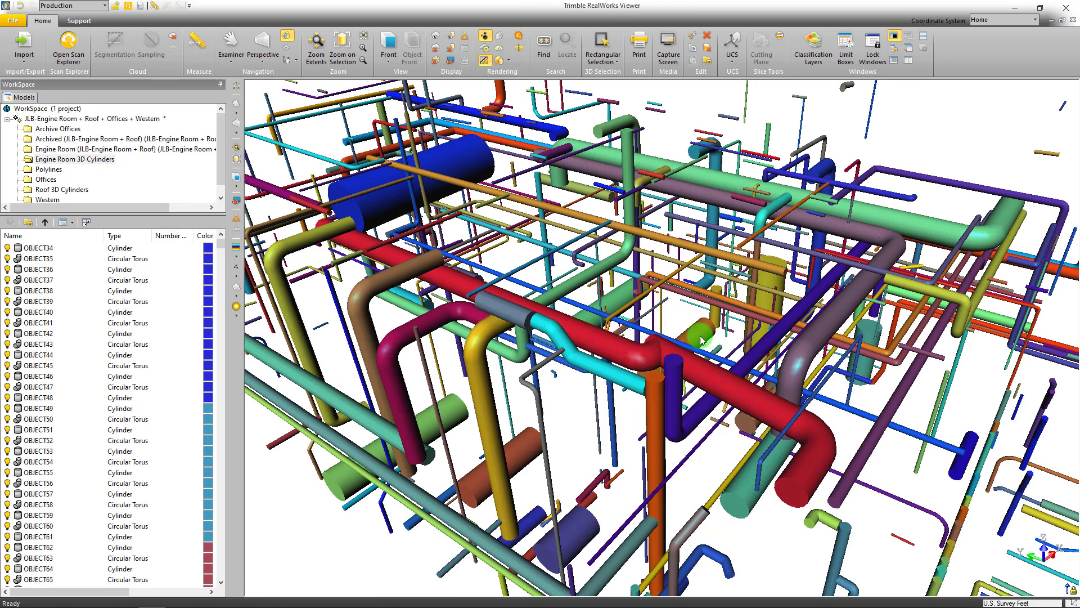
{"action": "scroll", "coordinate": [631, 254], "scroll_direction": "down", "scroll_amount": 2}
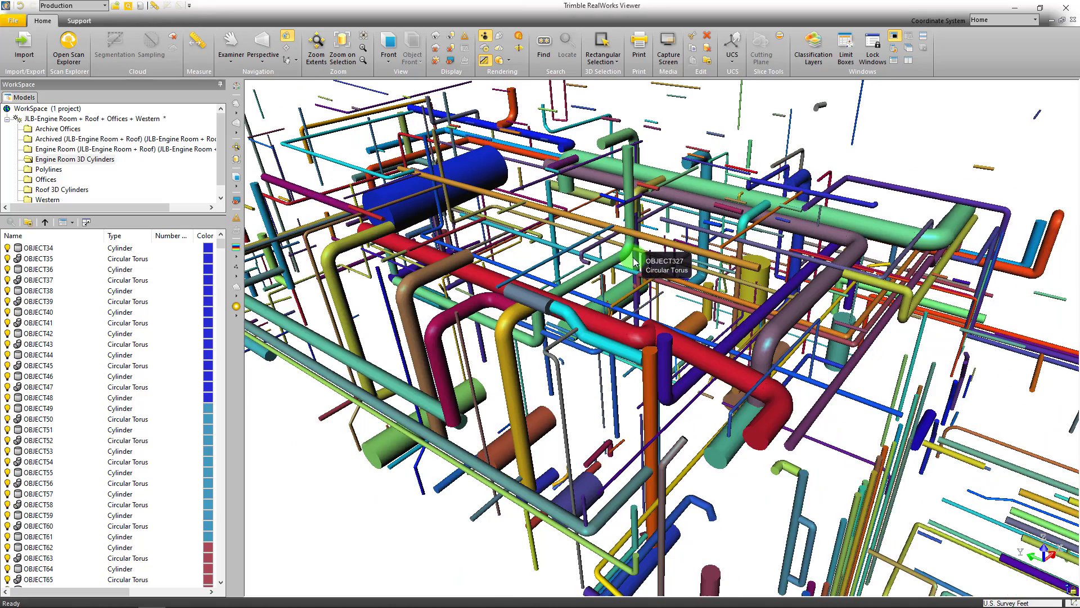
{"action": "left_click_drag", "start_coordinate": [631, 254], "coordinate": [573, 257]}
{"action": "scroll", "coordinate": [585, 207], "scroll_direction": "up", "scroll_amount": 3}
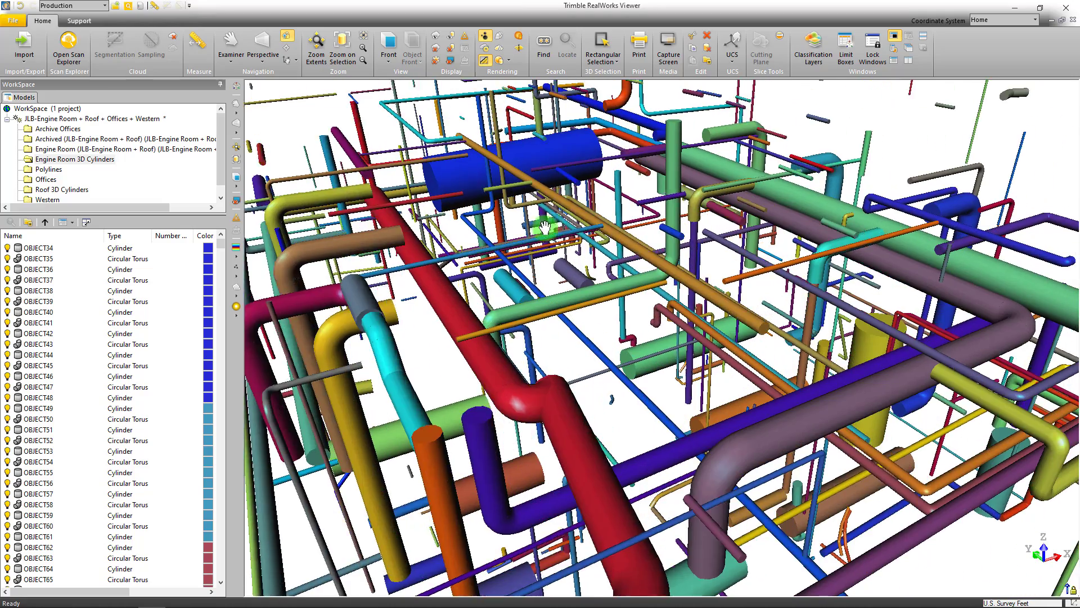
Select the long overhead pipe running past the large blue tank, browse the neighbouring objects in the list, and clear the selection
{"action": "left_click", "coordinate": [595, 269]}
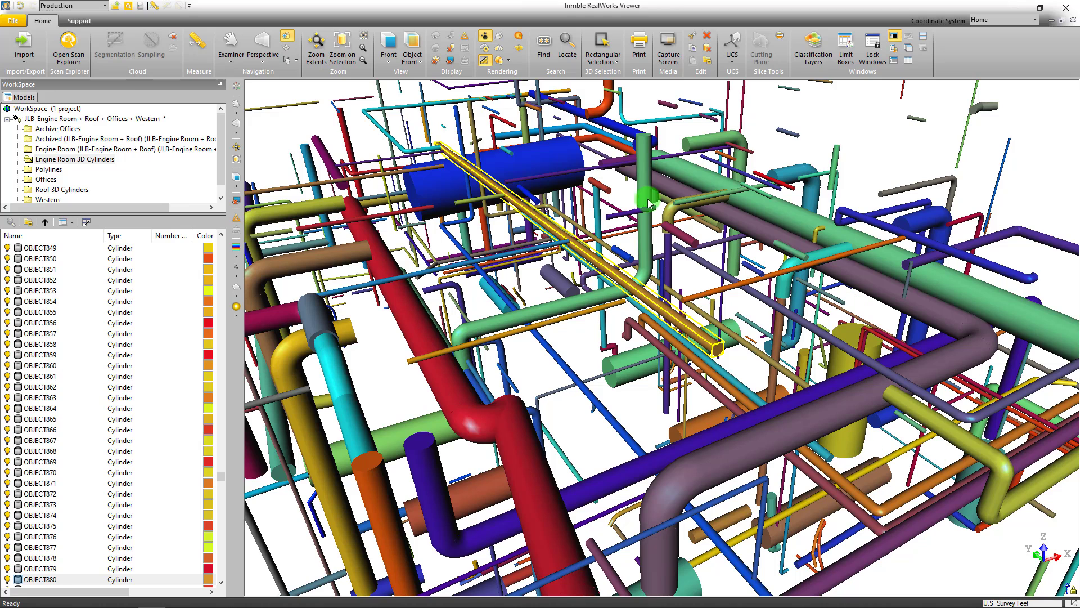
{"action": "scroll", "coordinate": [61, 279], "scroll_direction": "up", "scroll_amount": 4}
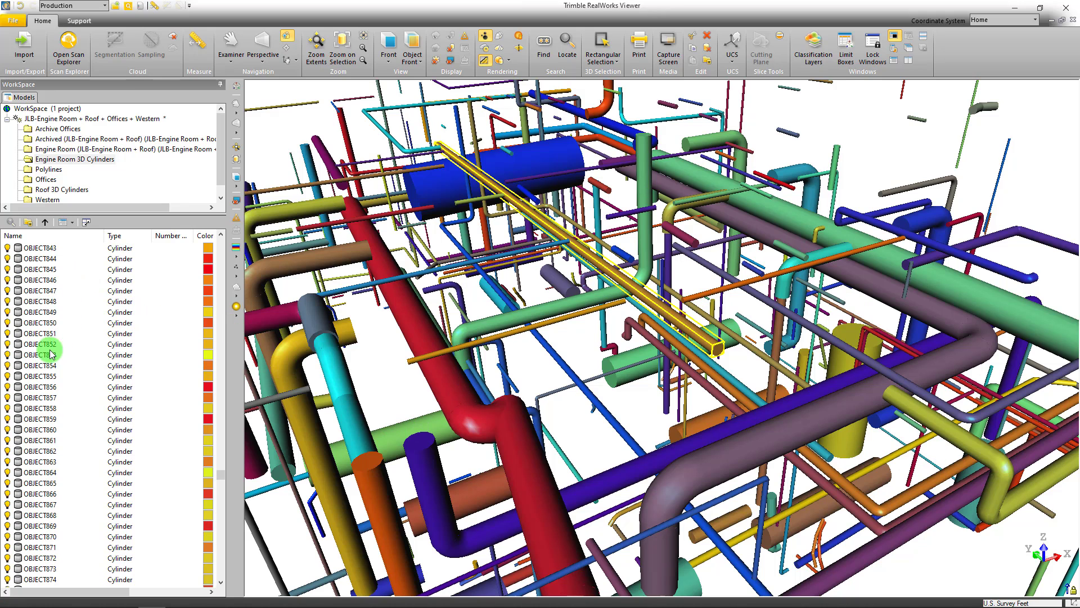
{"action": "scroll", "coordinate": [79, 336], "scroll_direction": "down", "scroll_amount": 20}
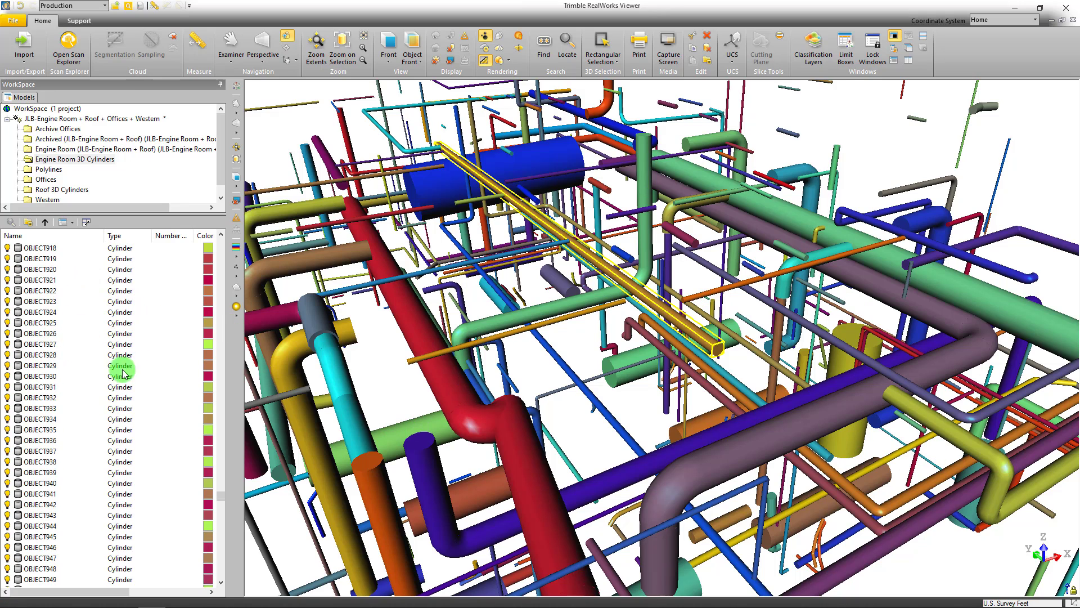
{"action": "left_click_drag", "start_coordinate": [685, 384], "coordinate": [712, 200]}
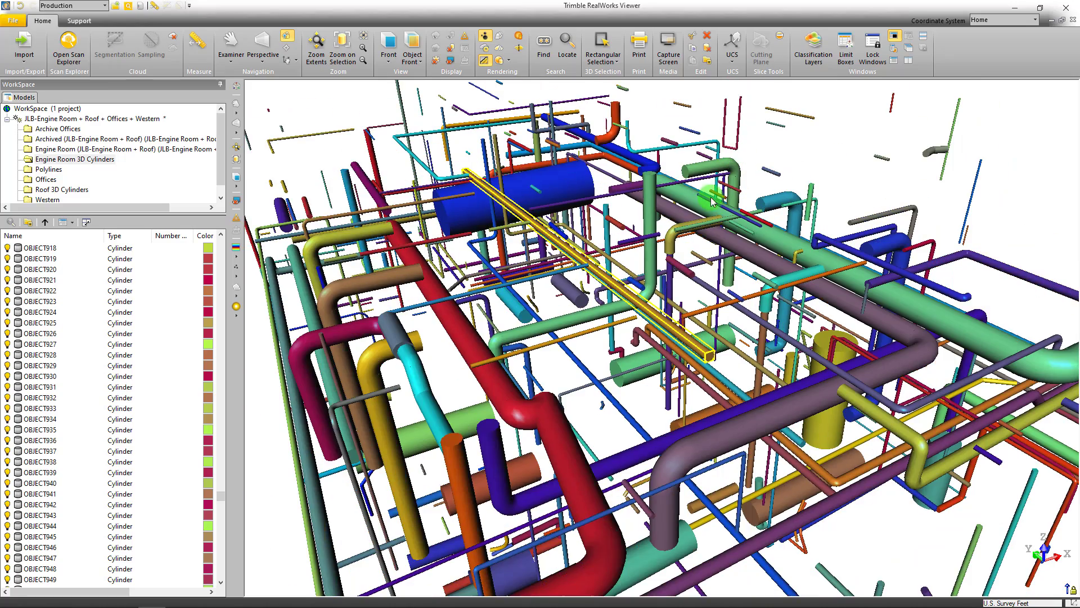
{"action": "left_click", "coordinate": [837, 149]}
Inspect the modelled piping and horizontal tanks from near floor level inside the engine room
{"action": "scroll", "coordinate": [810, 219], "scroll_direction": "up", "scroll_amount": 5}
{"action": "left_click_drag", "start_coordinate": [751, 239], "coordinate": [725, 194]}
{"action": "left_click_drag", "start_coordinate": [584, 463], "coordinate": [626, 437]}
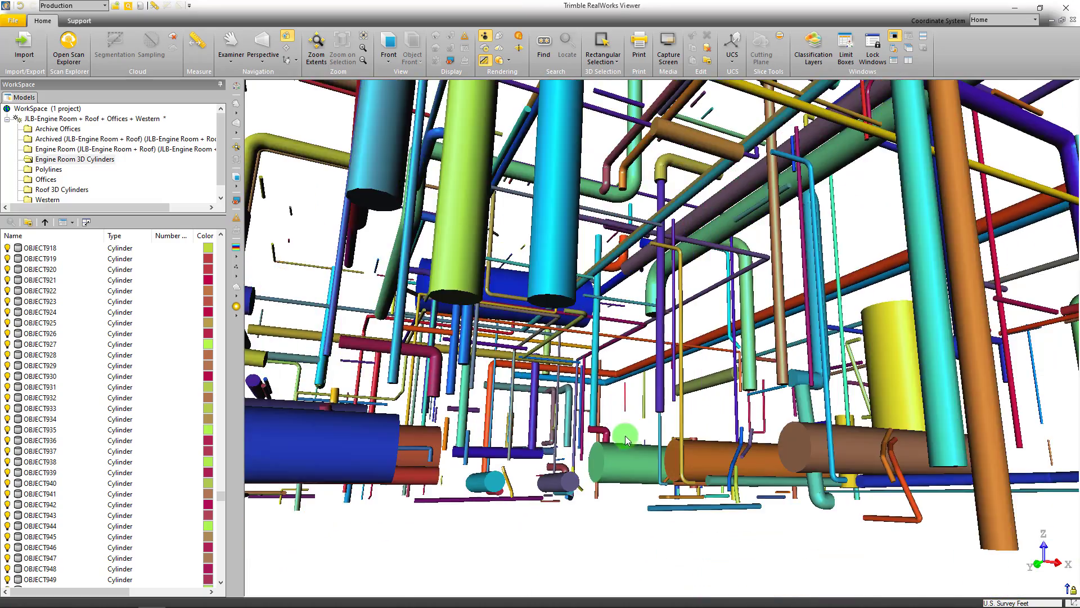
{"action": "scroll", "coordinate": [625, 439], "scroll_direction": "up", "scroll_amount": 5}
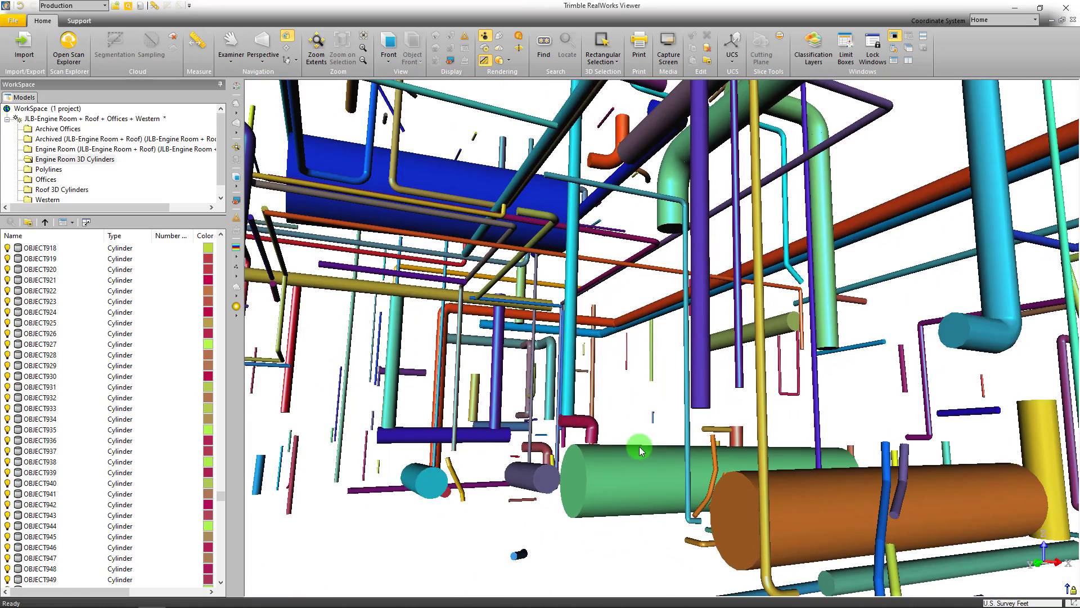
{"action": "left_click_drag", "start_coordinate": [628, 450], "coordinate": [522, 325]}
Select the tall vertical purple pipe by the horizontal green tank and browse the cylinder list back to its first object
{"action": "left_click", "coordinate": [679, 335]}
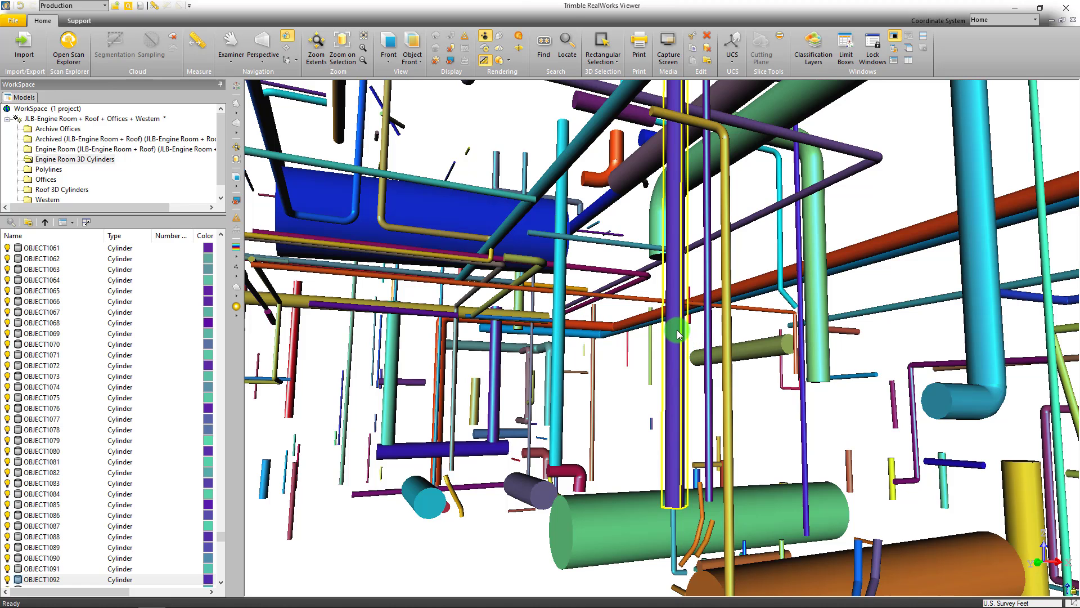
{"action": "scroll", "coordinate": [57, 477], "scroll_direction": "down", "scroll_amount": 6}
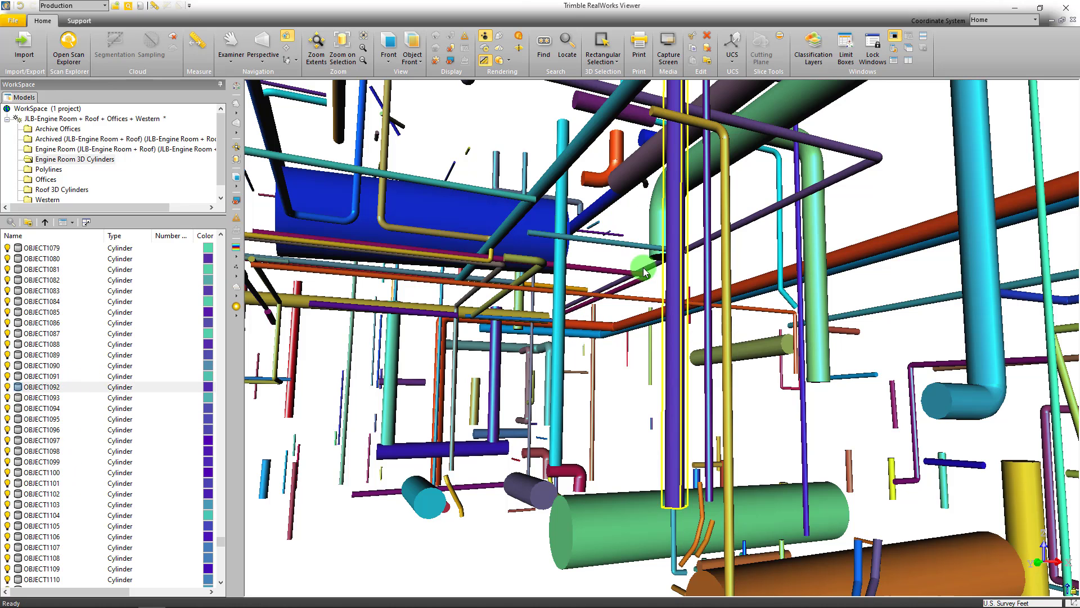
{"action": "scroll", "coordinate": [686, 353], "scroll_direction": "down", "scroll_amount": 2}
{"action": "left_click_drag", "start_coordinate": [682, 364], "coordinate": [662, 374]}
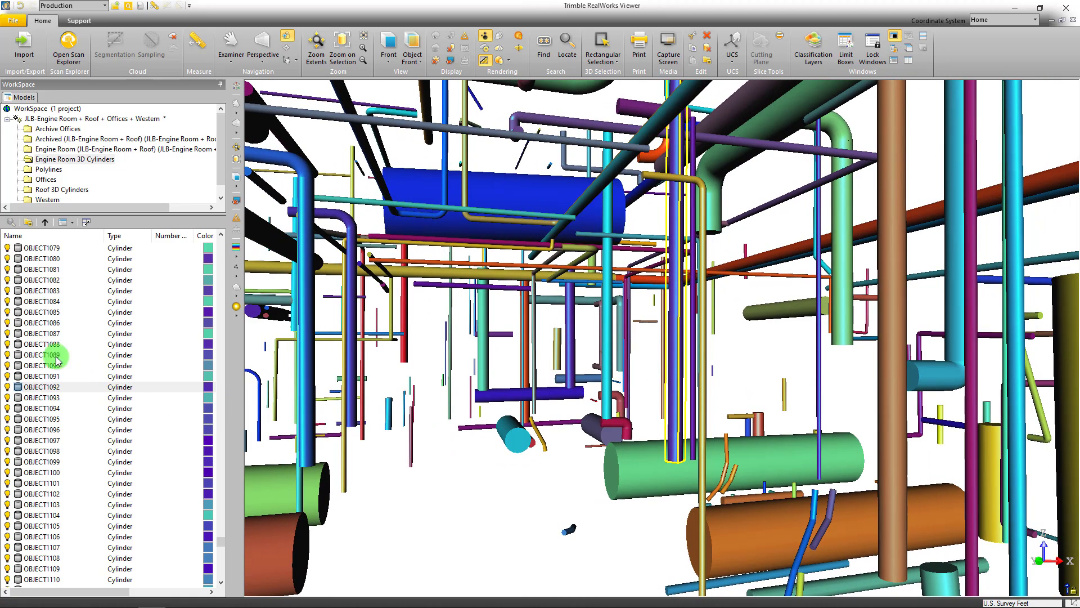
{"action": "scroll", "coordinate": [46, 333], "scroll_direction": "up", "scroll_amount": 10}
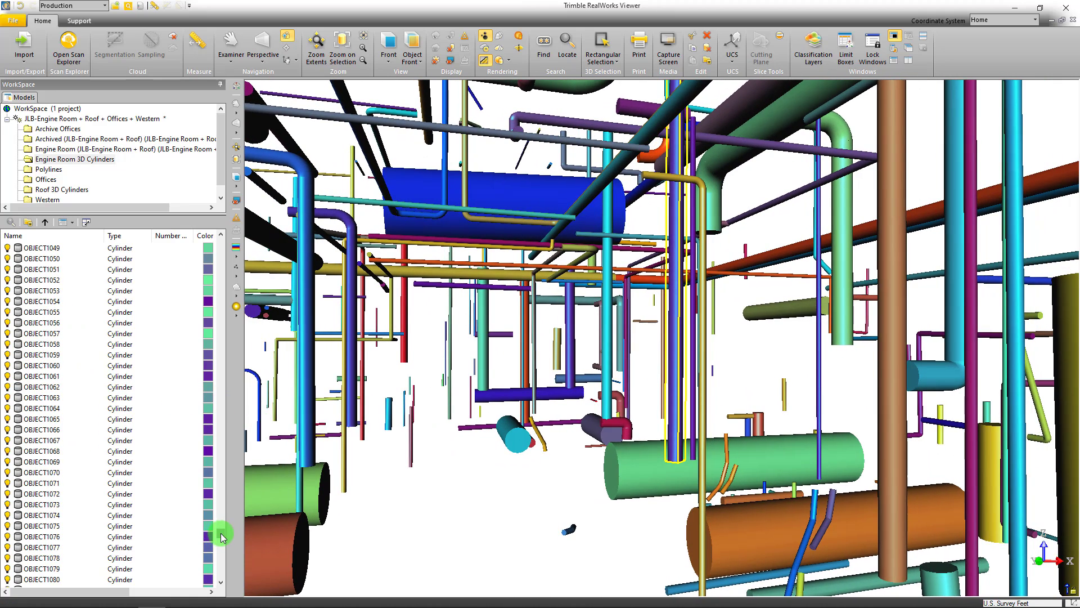
{"action": "left_click_drag", "start_coordinate": [221, 536], "coordinate": [224, 219]}
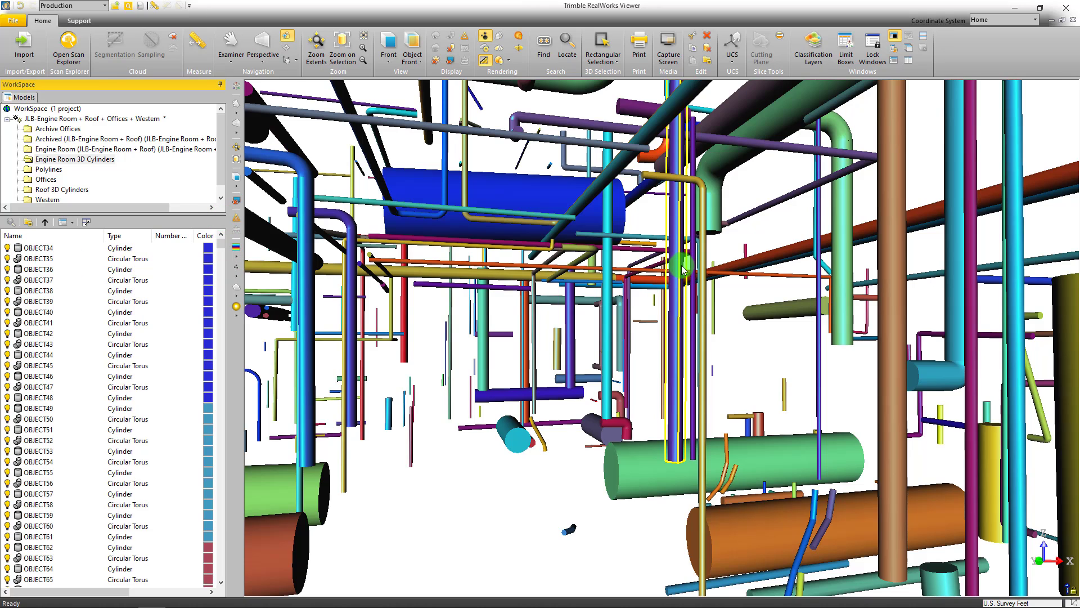
Overlay the Engine Room (0.04 ft) cloud on the modelled 3D cylinders and compare them from near floor level
{"action": "middle_click_drag", "start_coordinate": [681, 266], "coordinate": [701, 263]}
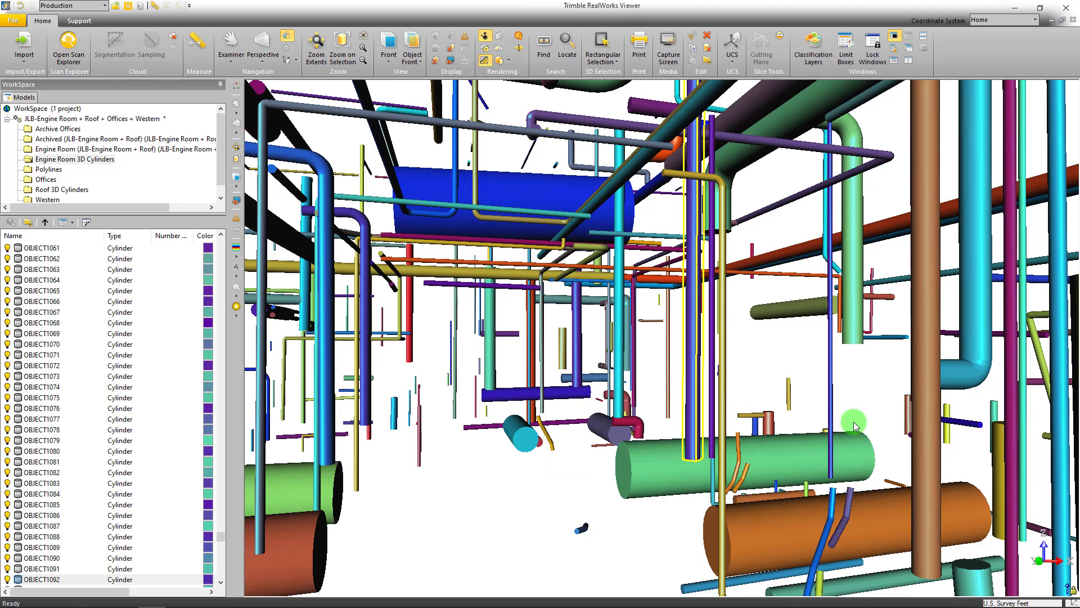
{"action": "scroll", "coordinate": [618, 266], "scroll_direction": "down", "scroll_amount": 3}
{"action": "middle_click_drag", "start_coordinate": [618, 266], "coordinate": [649, 278]}
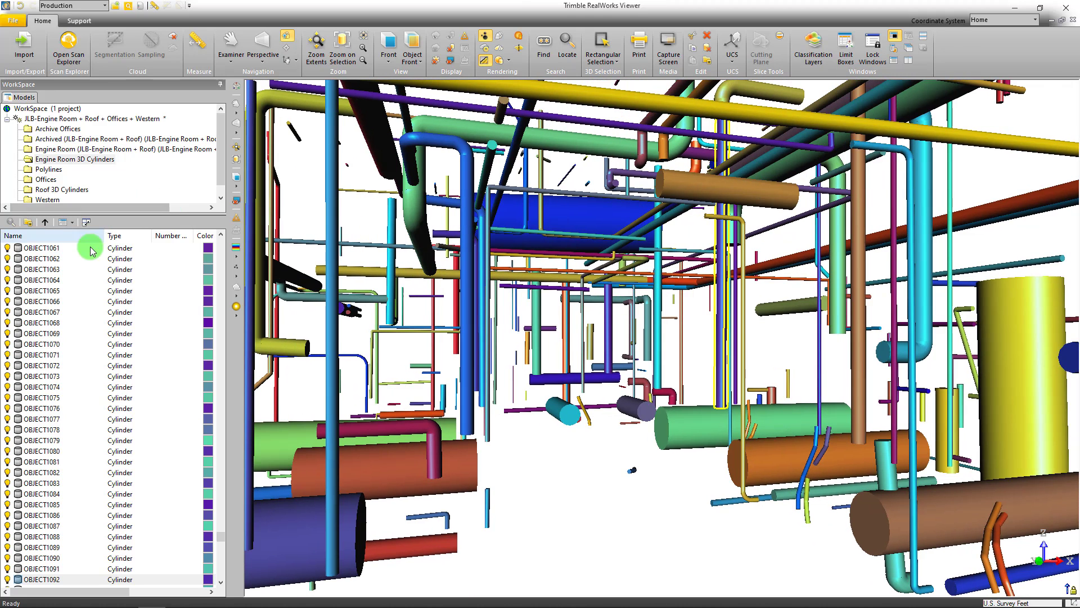
{"action": "scroll", "coordinate": [92, 247], "scroll_direction": "up", "scroll_amount": 7}
{"action": "left_click", "coordinate": [51, 149]}
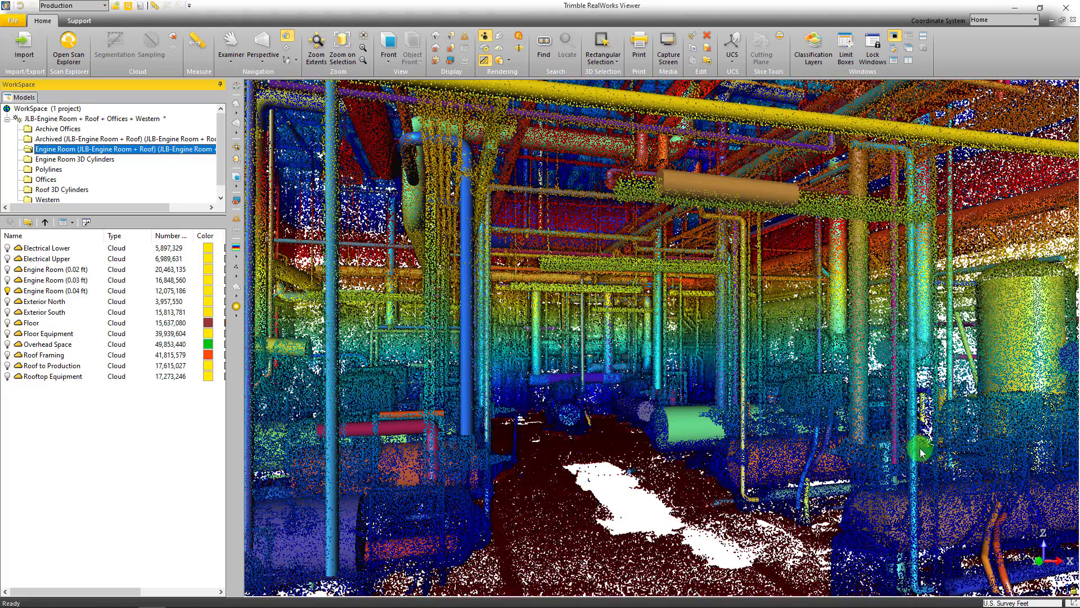
{"action": "scroll", "coordinate": [777, 469], "scroll_direction": "up", "scroll_amount": 2}
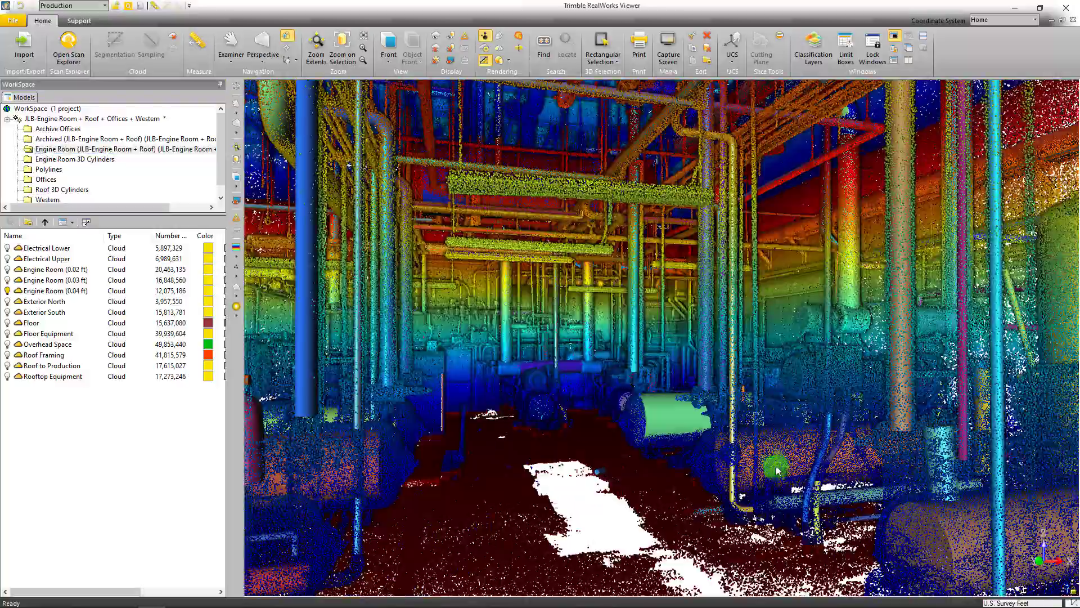
{"action": "scroll", "coordinate": [795, 460], "scroll_direction": "up", "scroll_amount": 2}
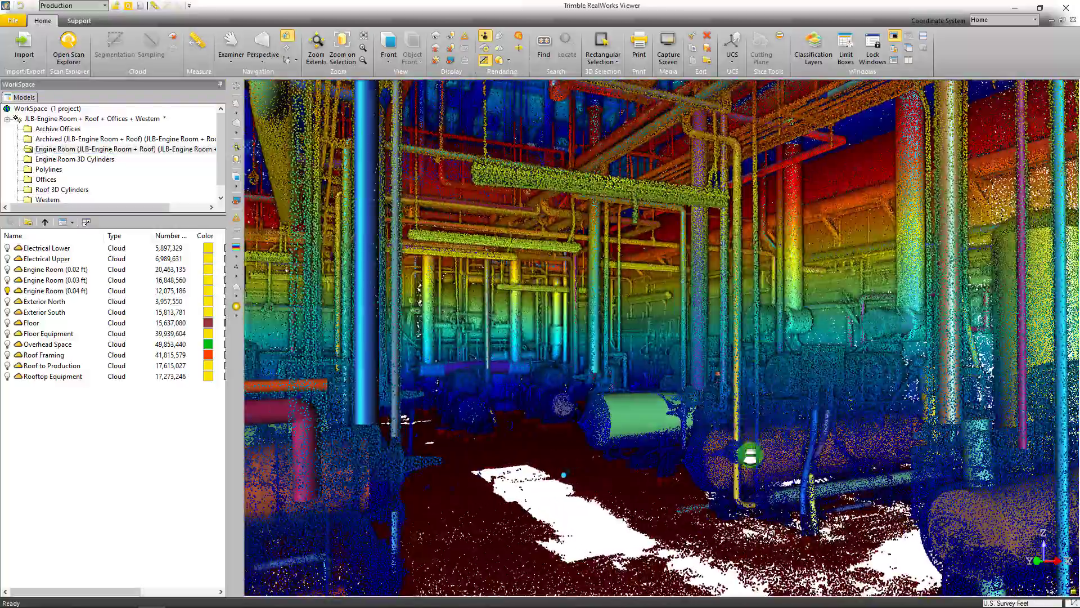
{"action": "scroll", "coordinate": [805, 463], "scroll_direction": "up", "scroll_amount": 2}
{"action": "left_click_drag", "start_coordinate": [807, 463], "coordinate": [574, 386]}
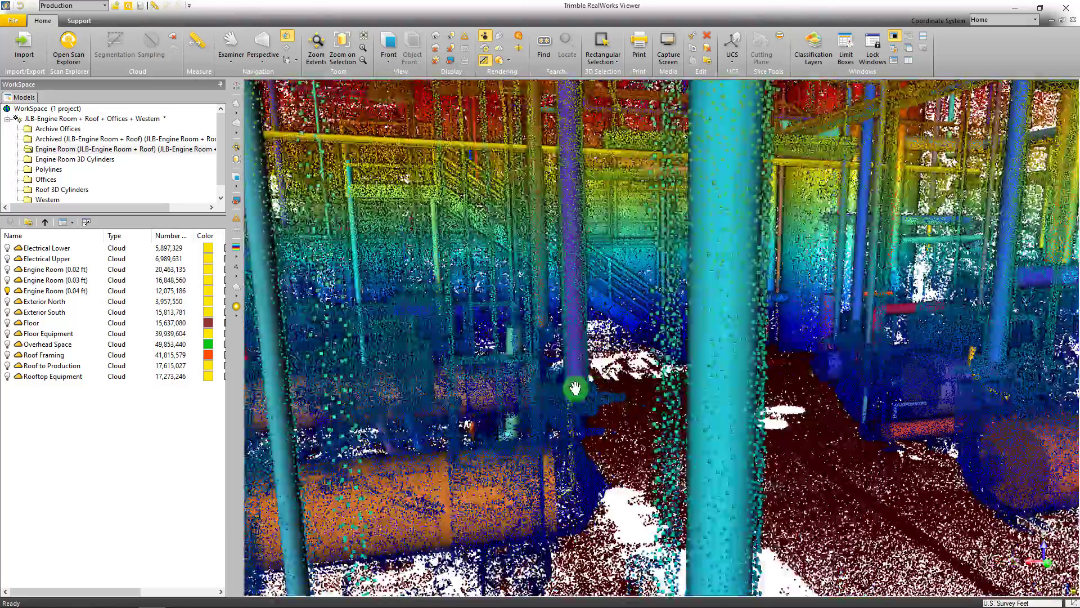
Switch to Archicad, collapse the Survey Cuts view folder and select the As-Built Modeling folder
{"action": "left_click", "coordinate": [1065, 8]}
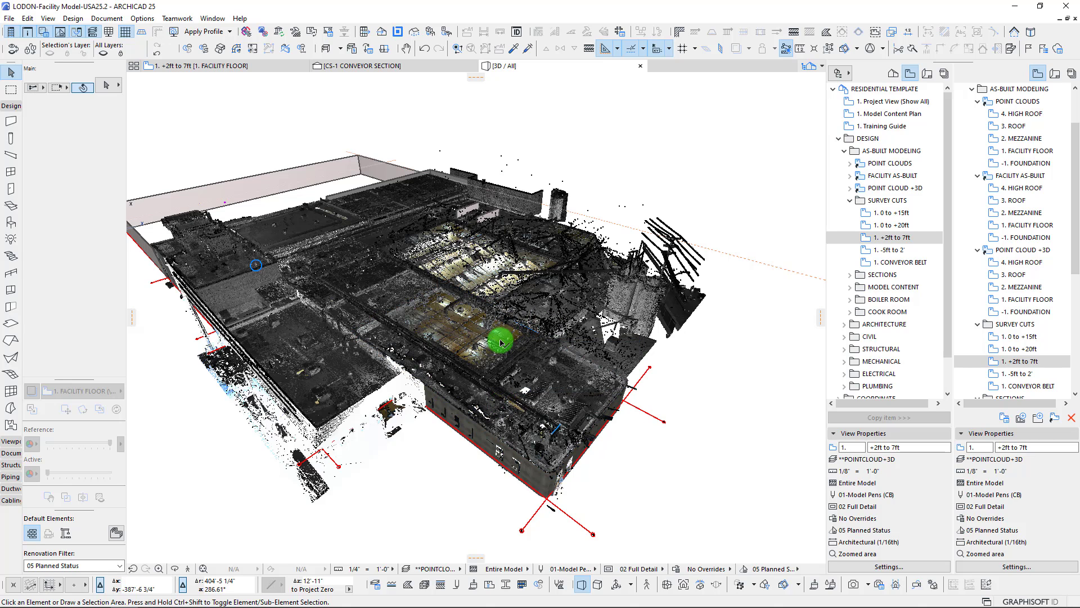
{"action": "scroll", "coordinate": [491, 332], "scroll_direction": "down", "scroll_amount": 1}
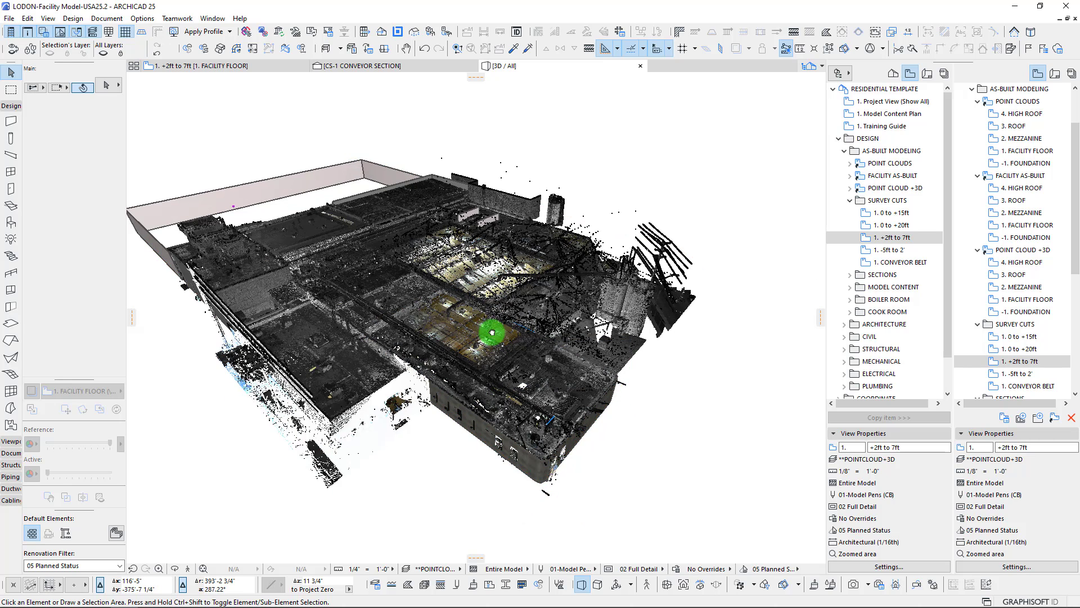
{"action": "scroll", "coordinate": [525, 341], "scroll_direction": "down", "scroll_amount": 1}
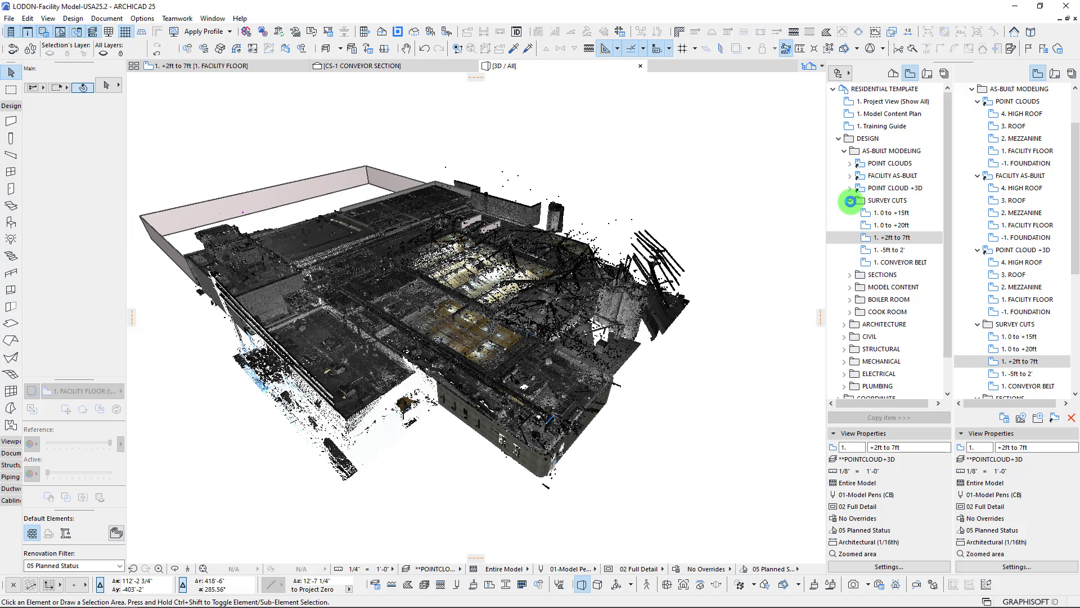
{"action": "left_click", "coordinate": [850, 200]}
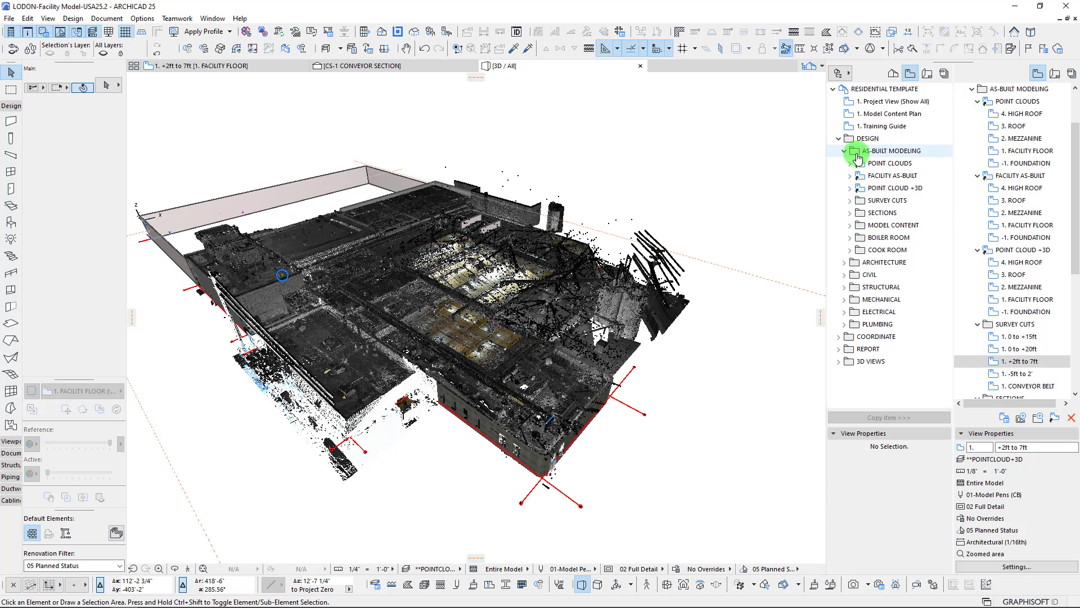
{"action": "left_click", "coordinate": [844, 151]}
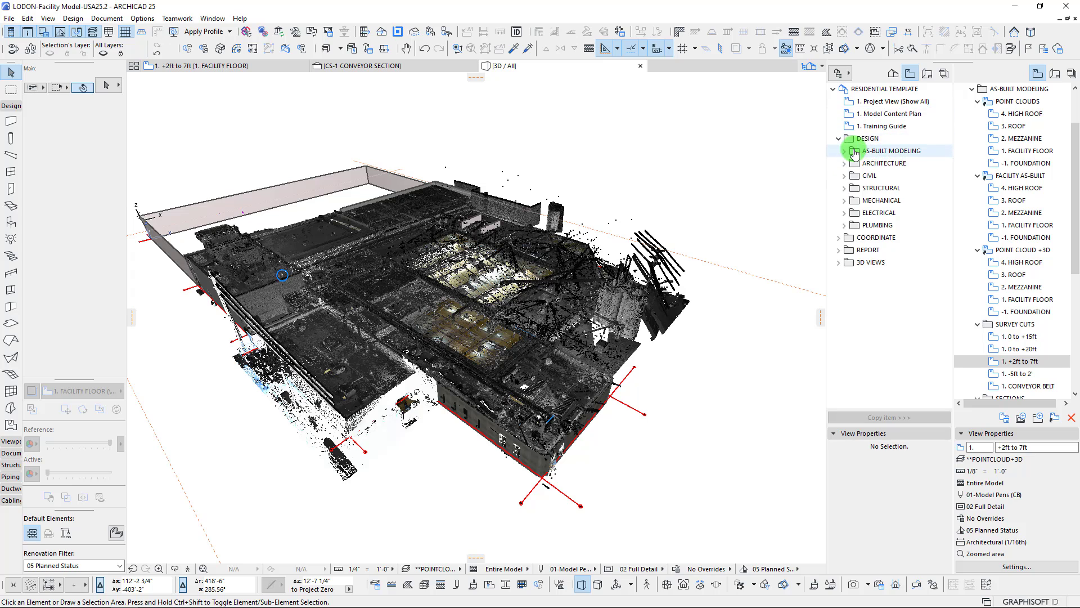
{"action": "left_click", "coordinate": [843, 152]}
{"action": "left_click", "coordinate": [869, 150]}
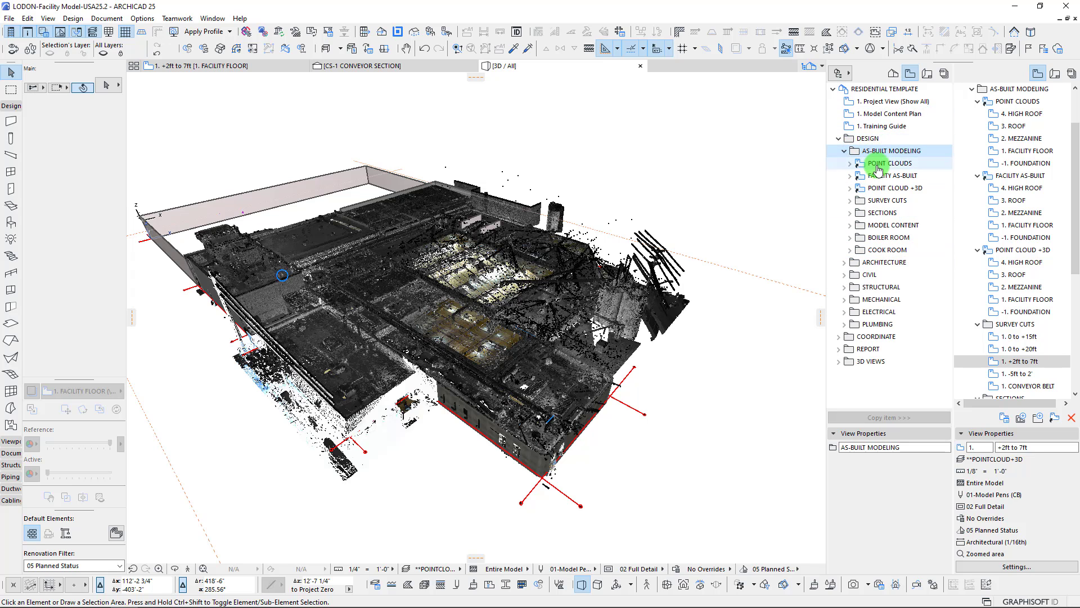
Open the 1. Facility Floor view from the Point Clouds folder under As-Built Modeling
{"action": "left_click", "coordinate": [850, 163]}
{"action": "double_click", "coordinate": [900, 212]}
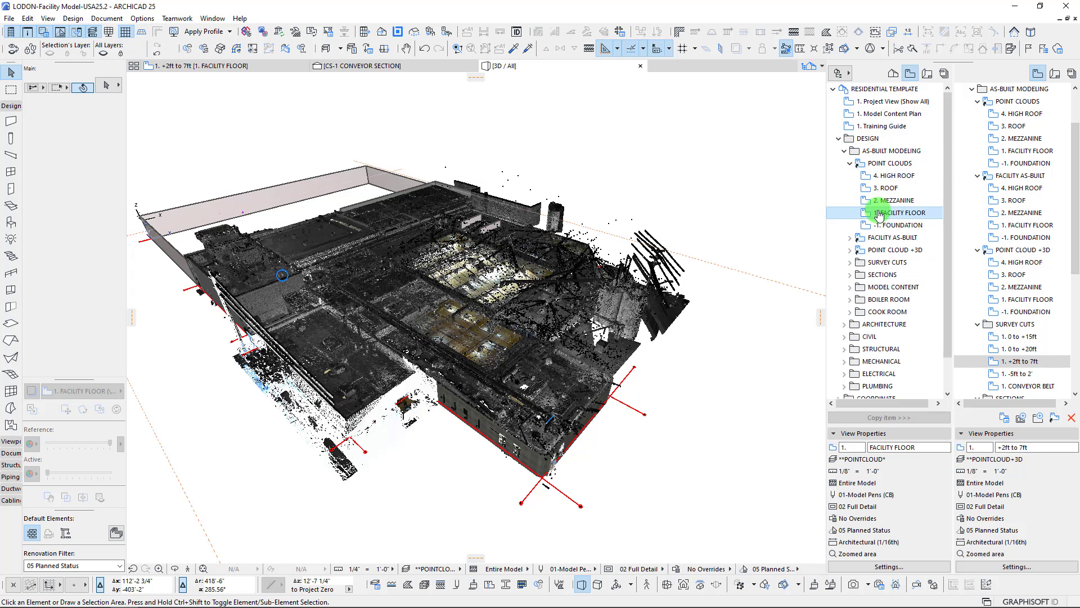
{"action": "left_click", "coordinate": [877, 212]}
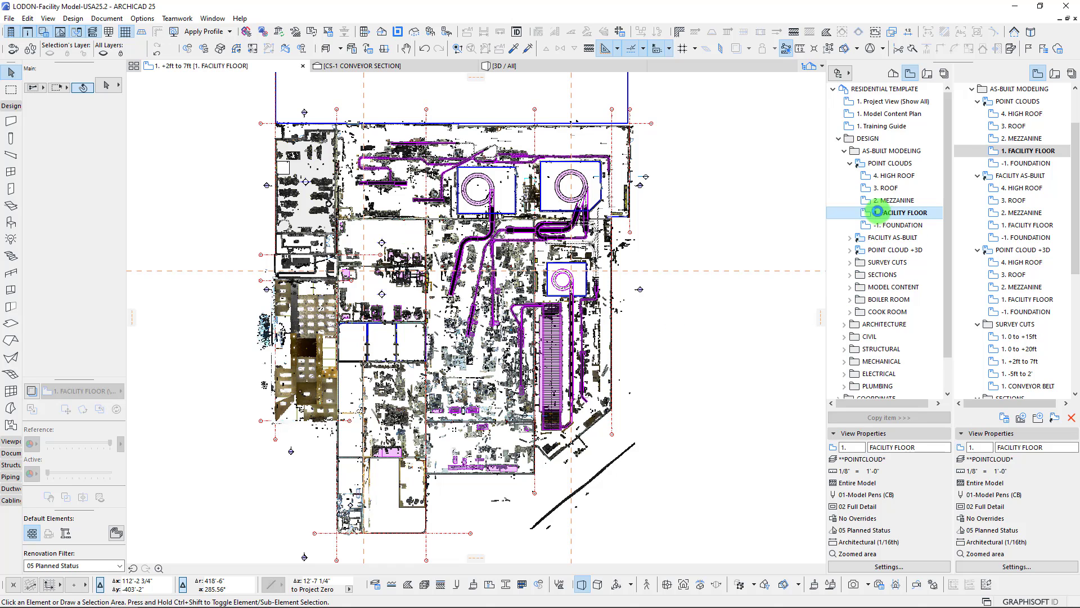
{"action": "left_click", "coordinate": [428, 287]}
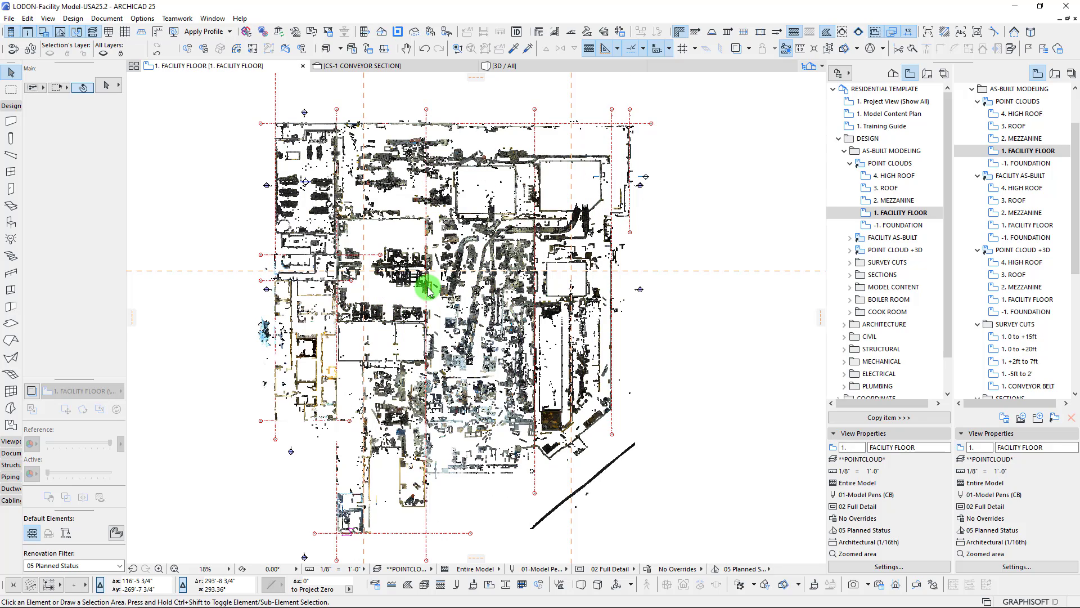
Open the GL-1 Building section from its marker on the facility floor plan, using the current view settings
{"action": "scroll", "coordinate": [386, 163], "scroll_direction": "up", "scroll_amount": 3}
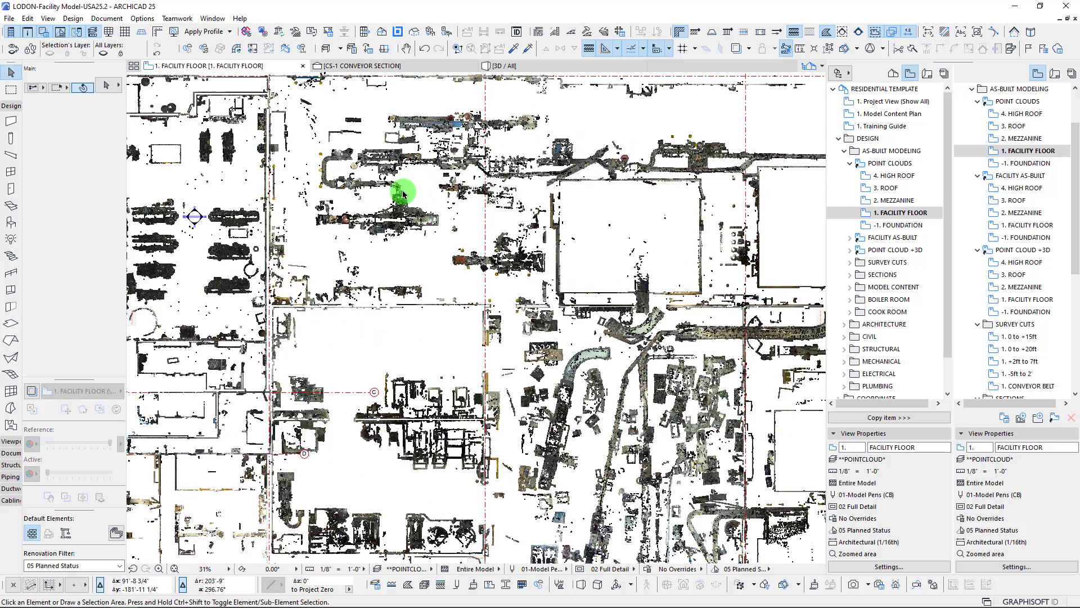
{"action": "scroll", "coordinate": [403, 194], "scroll_direction": "down", "scroll_amount": 2}
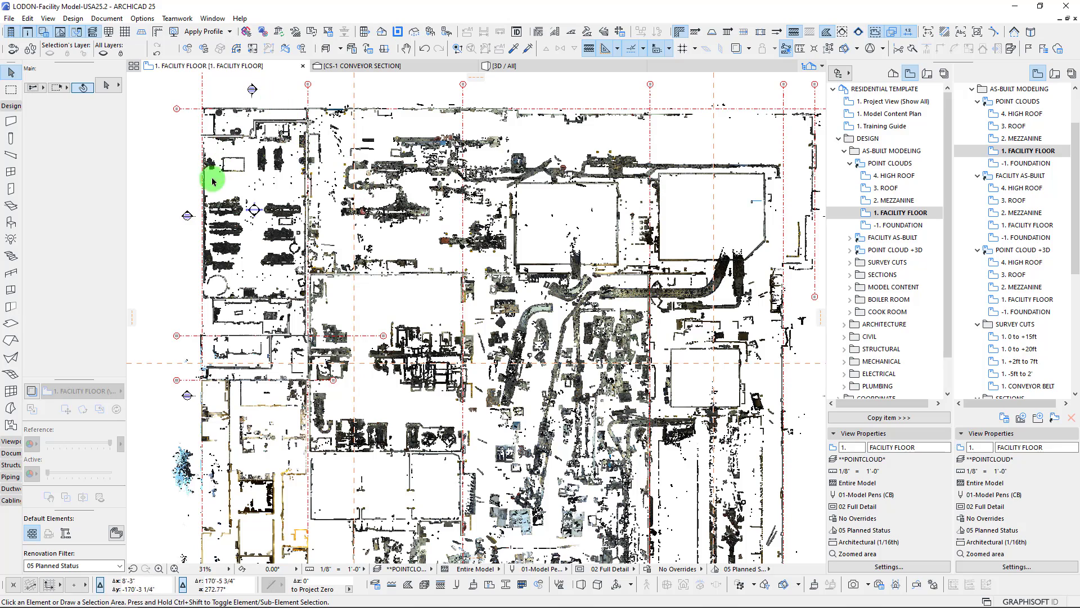
{"action": "mouse_move", "coordinate": [605, 288]}
{"action": "middle_mouse_down"}
{"action": "mouse_move", "coordinate": [560, 280]}
{"action": "mouse_move", "coordinate": [764, 347]}
{"action": "middle_mouse_up"}
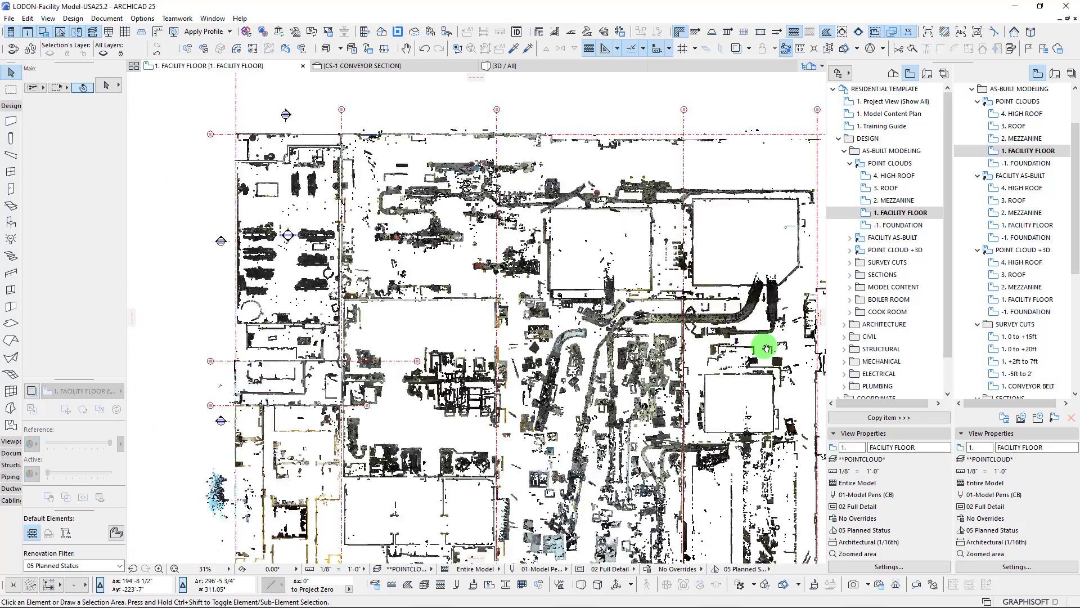
{"action": "scroll", "coordinate": [366, 142], "scroll_direction": "up", "scroll_amount": 8}
{"action": "left_click", "coordinate": [393, 157]}
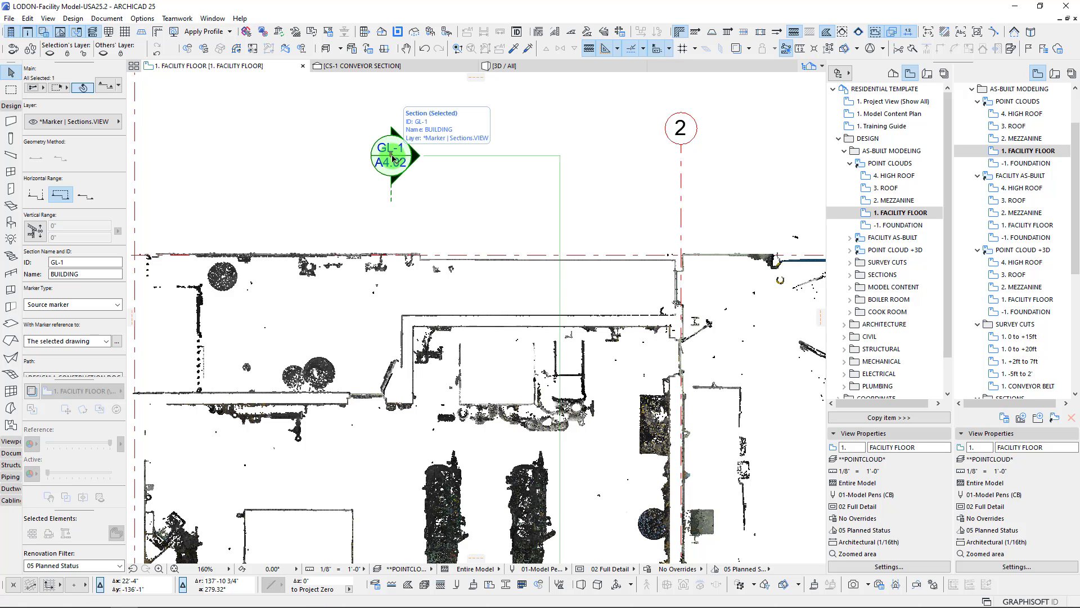
{"action": "right_click", "coordinate": [392, 157]}
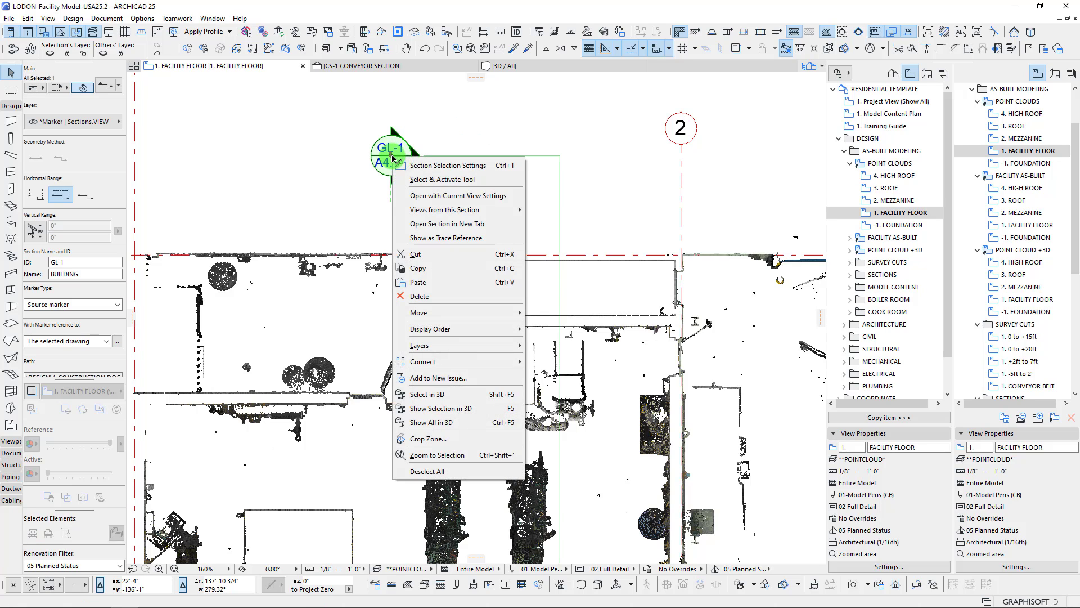
{"action": "left_click", "coordinate": [439, 197]}
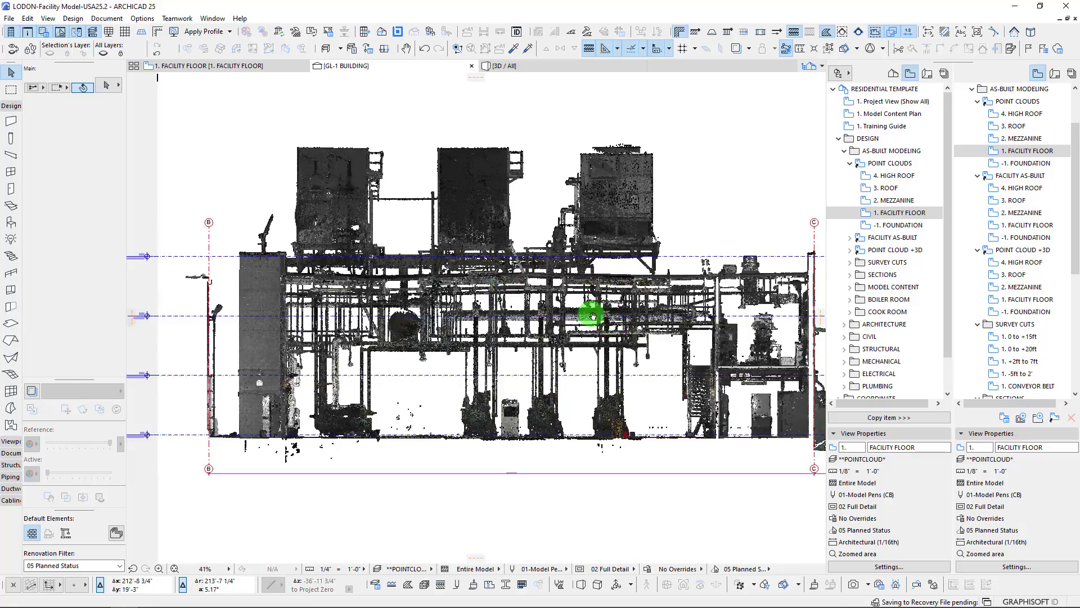
Examine the scanned roof structure, overhead pipes and floor equipment near gridline B in the GL-1 section
{"action": "mouse_move", "coordinate": [642, 323]}
{"action": "middle_mouse_down"}
{"action": "mouse_move", "coordinate": [632, 306]}
{"action": "mouse_move", "coordinate": [663, 307]}
{"action": "middle_mouse_up"}
{"action": "scroll", "coordinate": [309, 285], "scroll_direction": "up", "scroll_amount": 4}
{"action": "scroll", "coordinate": [363, 248], "scroll_direction": "up", "scroll_amount": 4}
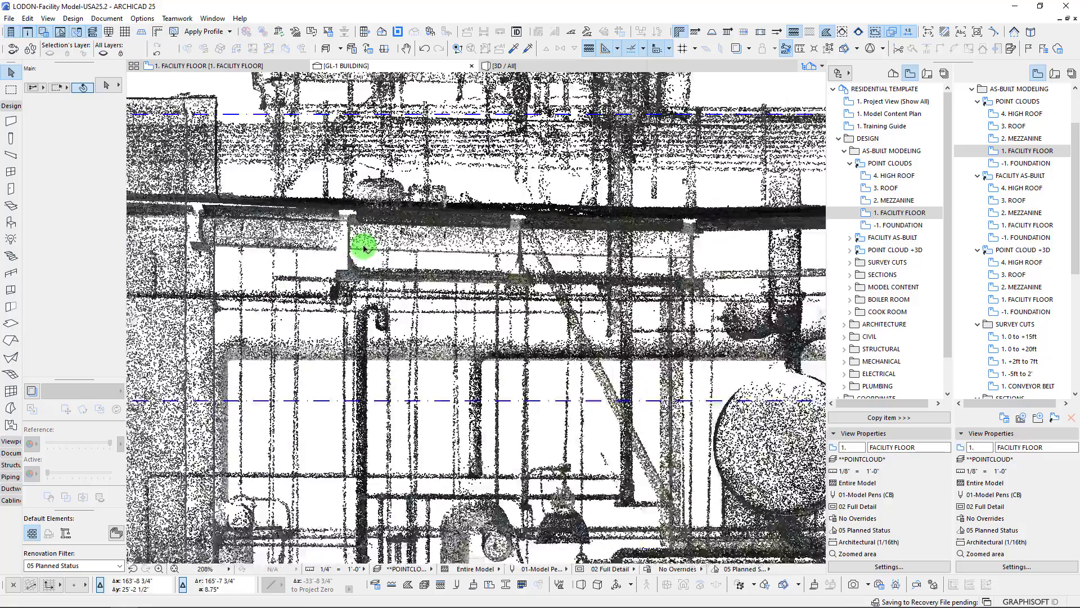
{"action": "scroll", "coordinate": [357, 246], "scroll_direction": "down", "scroll_amount": 7}
{"action": "middle_click_drag", "start_coordinate": [443, 270], "coordinate": [412, 267]}
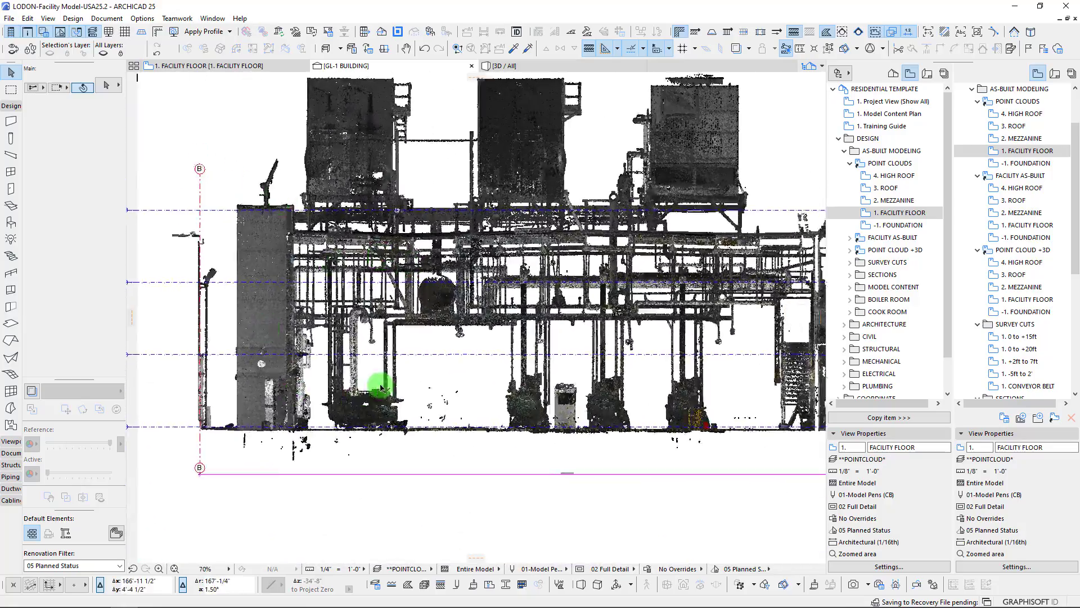
{"action": "scroll", "coordinate": [375, 384], "scroll_direction": "up", "scroll_amount": 4}
{"action": "scroll", "coordinate": [327, 432], "scroll_direction": "up", "scroll_amount": 2}
{"action": "scroll", "coordinate": [326, 432], "scroll_direction": "up", "scroll_amount": 1}
{"action": "scroll", "coordinate": [352, 383], "scroll_direction": "down", "scroll_amount": 4}
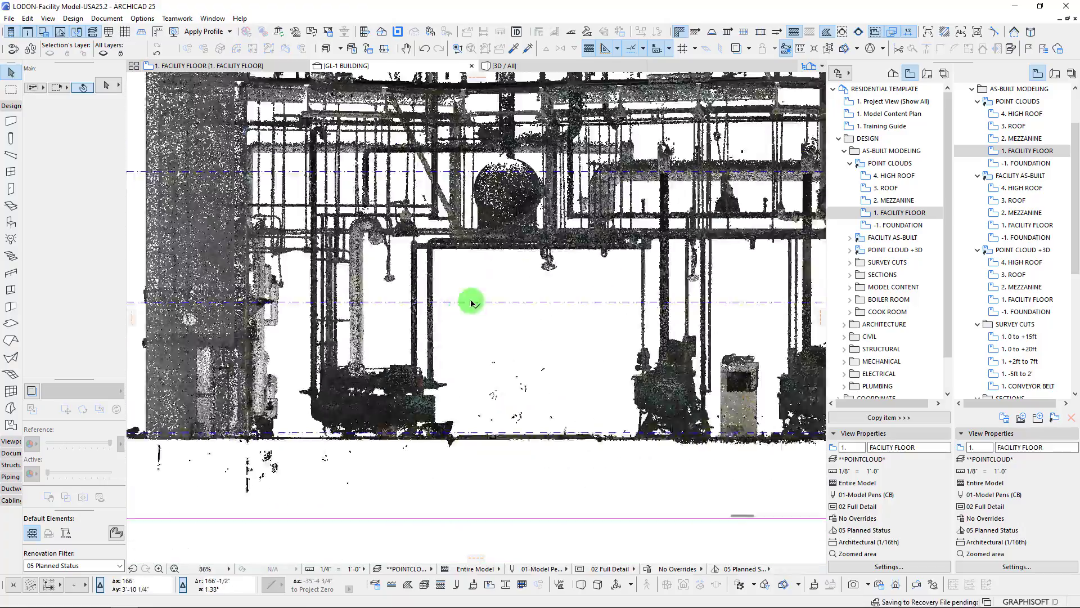
Examine the overhead pipe runs and circular pipe cross-sections farther along the engine room in the section
{"action": "middle_click_drag", "start_coordinate": [485, 283], "coordinate": [270, 316]}
{"action": "scroll", "coordinate": [424, 143], "scroll_direction": "up", "scroll_amount": 4}
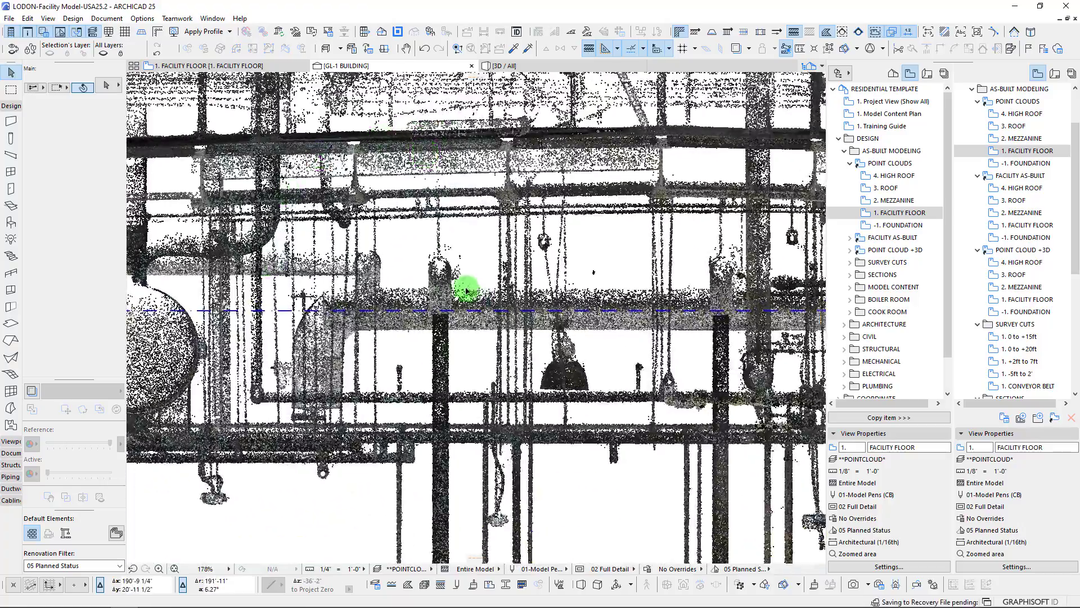
{"action": "scroll", "coordinate": [466, 289], "scroll_direction": "down", "scroll_amount": 4}
{"action": "scroll", "coordinate": [615, 328], "scroll_direction": "up", "scroll_amount": 2}
{"action": "scroll", "coordinate": [656, 279], "scroll_direction": "up", "scroll_amount": 2}
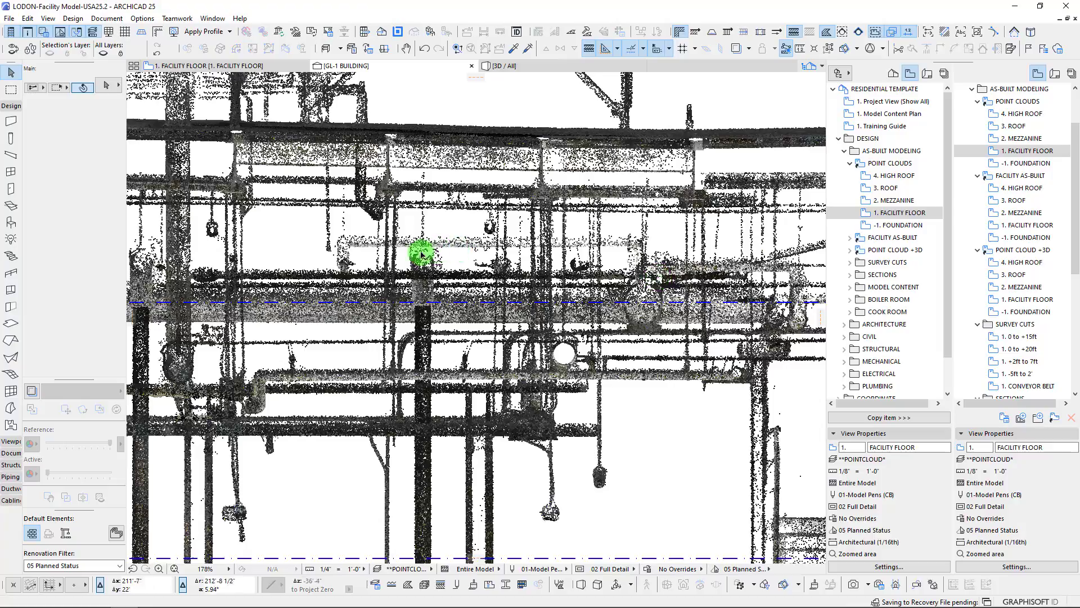
{"action": "scroll", "coordinate": [675, 315], "scroll_direction": "up", "scroll_amount": 4}
{"action": "scroll", "coordinate": [464, 402], "scroll_direction": "up", "scroll_amount": 5}
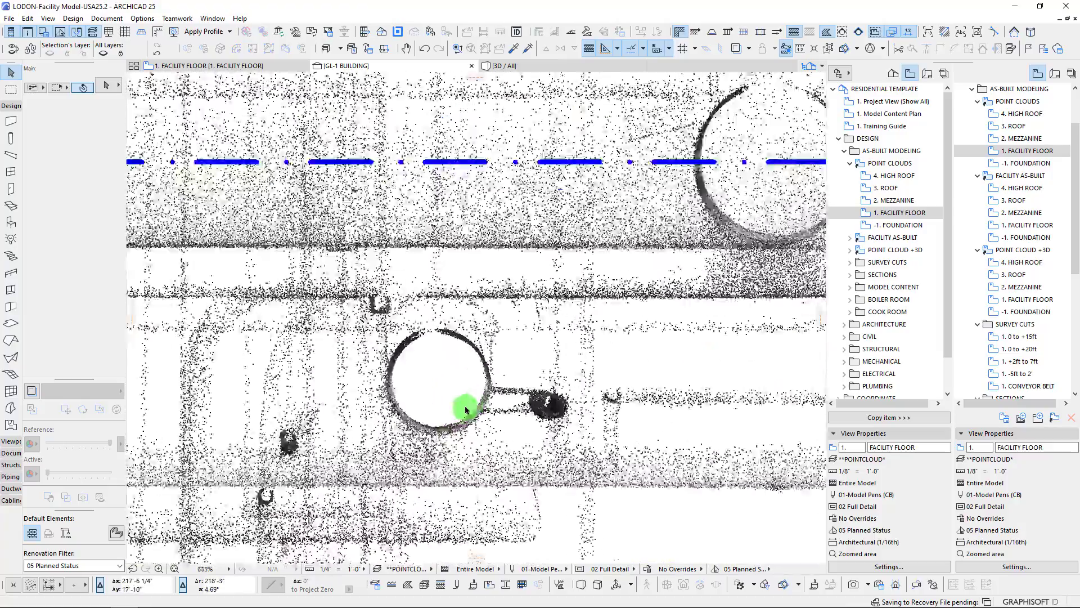
{"action": "scroll", "coordinate": [415, 313], "scroll_direction": "down", "scroll_amount": 12}
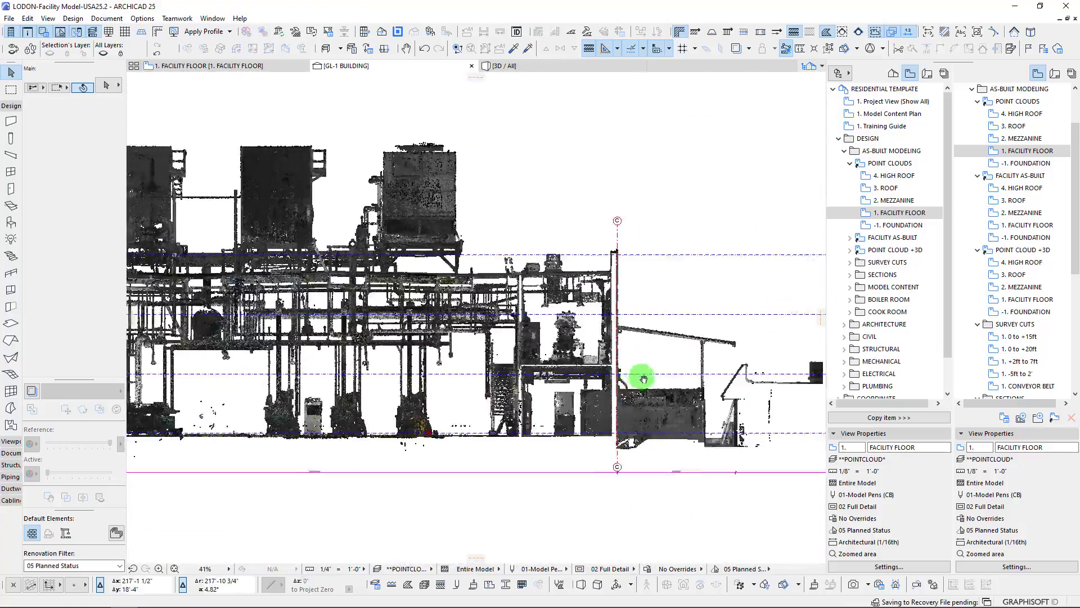
Inspect the scanned office interiors beyond gridline D, then view the engine room and offices together in section
{"action": "middle_click_drag", "start_coordinate": [328, 342], "coordinate": [119, 293]}
{"action": "scroll", "coordinate": [358, 345], "scroll_direction": "up", "scroll_amount": 3}
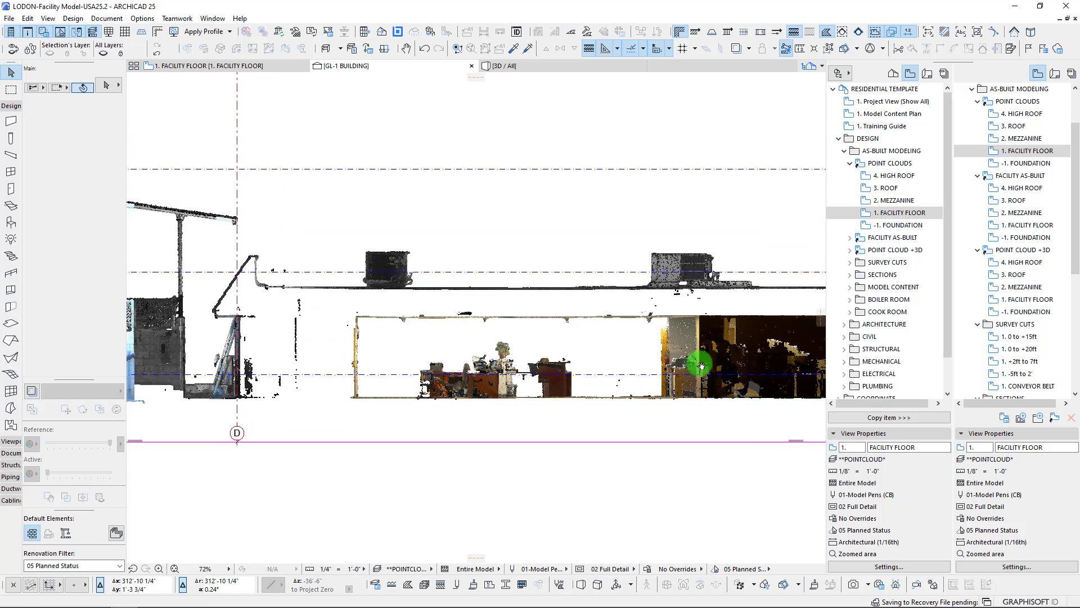
{"action": "middle_click_drag", "start_coordinate": [697, 363], "coordinate": [320, 317]}
{"action": "scroll", "coordinate": [699, 338], "scroll_direction": "up", "scroll_amount": 5}
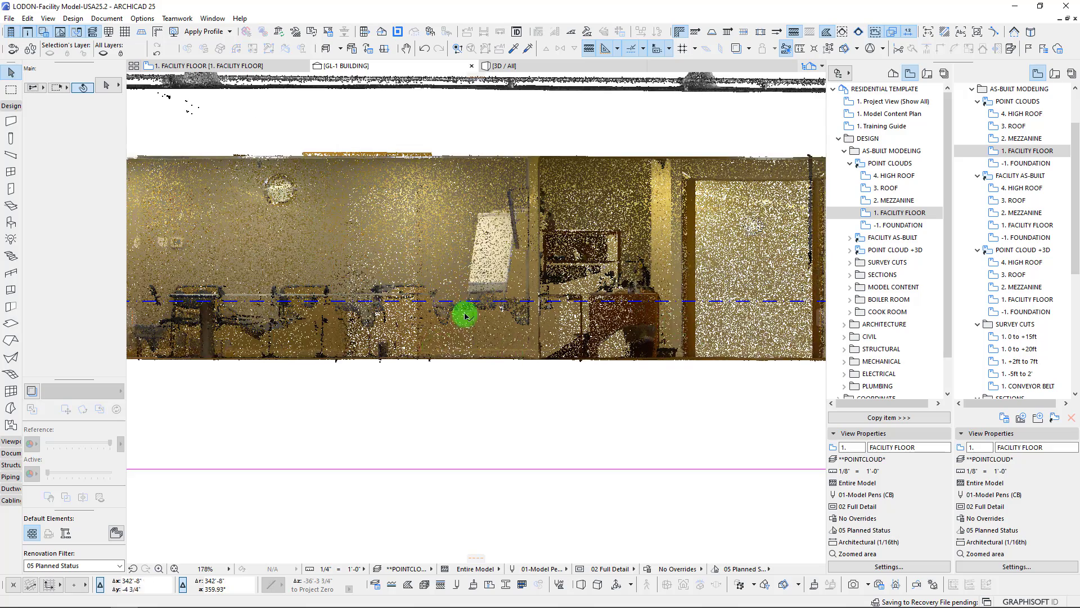
{"action": "scroll", "coordinate": [588, 347], "scroll_direction": "down", "scroll_amount": 8}
{"action": "scroll", "coordinate": [587, 346], "scroll_direction": "down", "scroll_amount": 10}
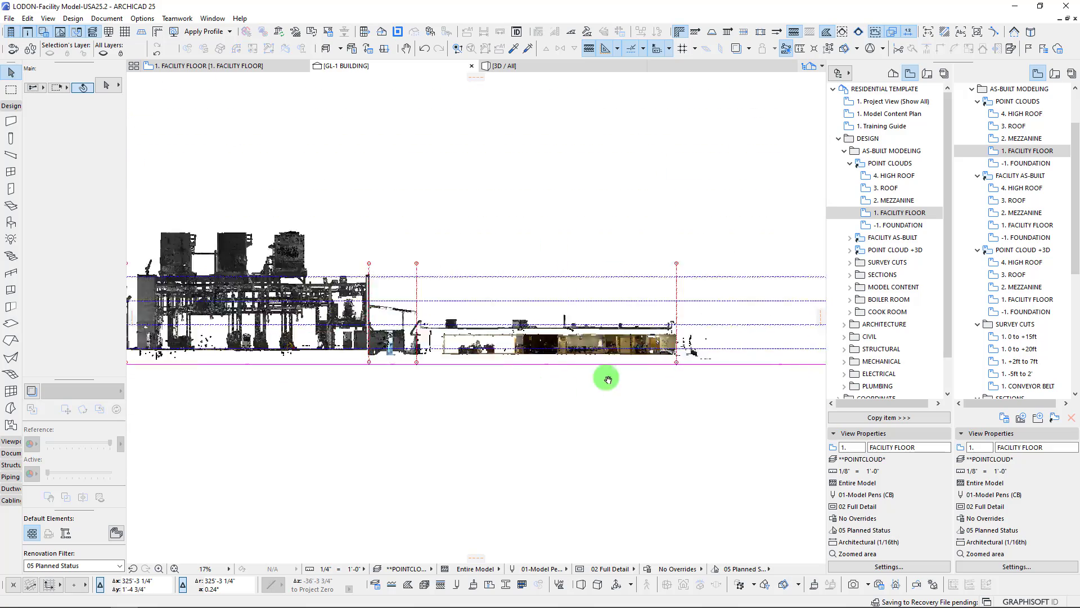
{"action": "scroll", "coordinate": [374, 338], "scroll_direction": "up", "scroll_amount": 4}
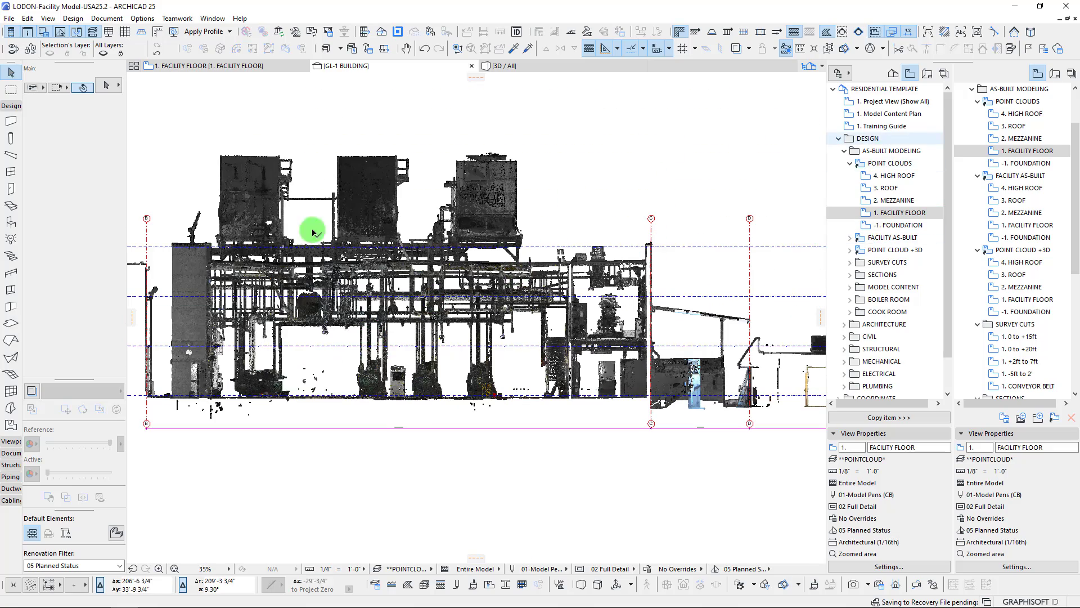
Return to the 1. Facility Floor plan and clear the selection of the GL-1 section marker
{"action": "left_click", "coordinate": [194, 66]}
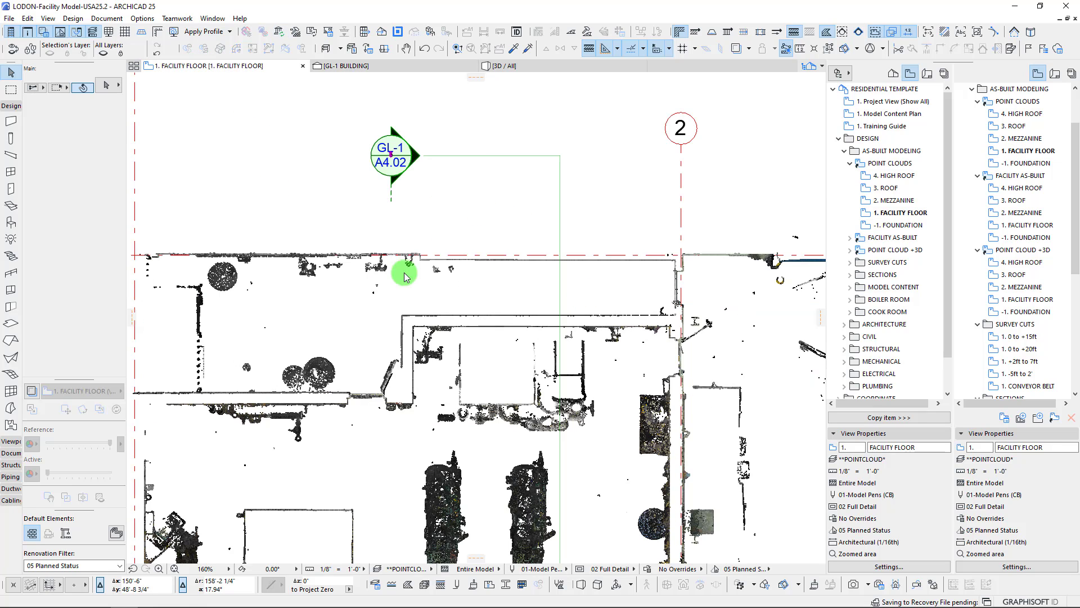
{"action": "left_click", "coordinate": [400, 297]}
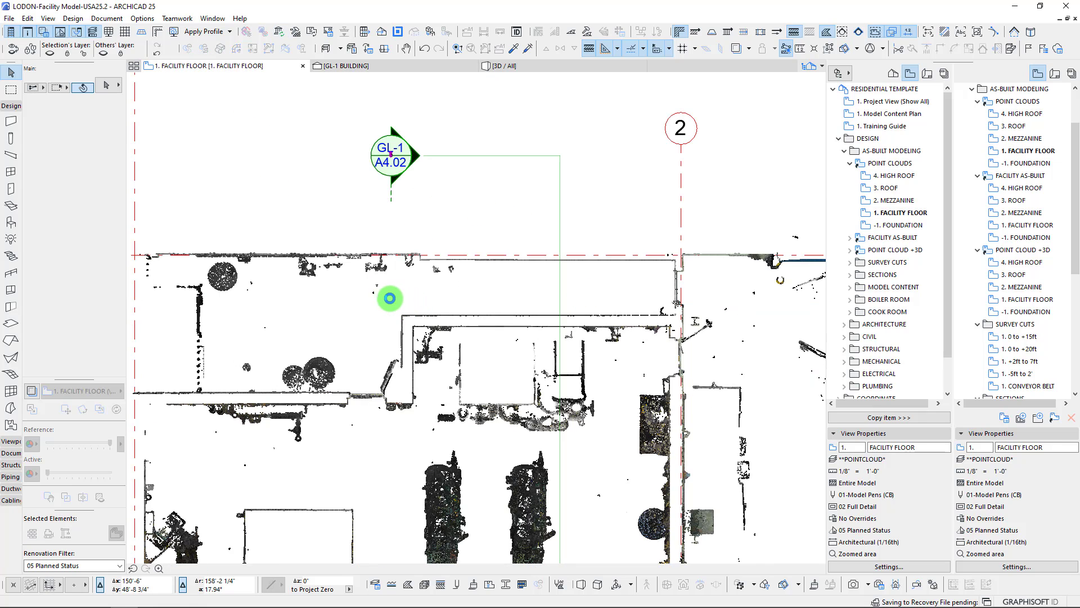
{"action": "left_click", "coordinate": [325, 157]}
{"action": "key", "text": "Escape"}
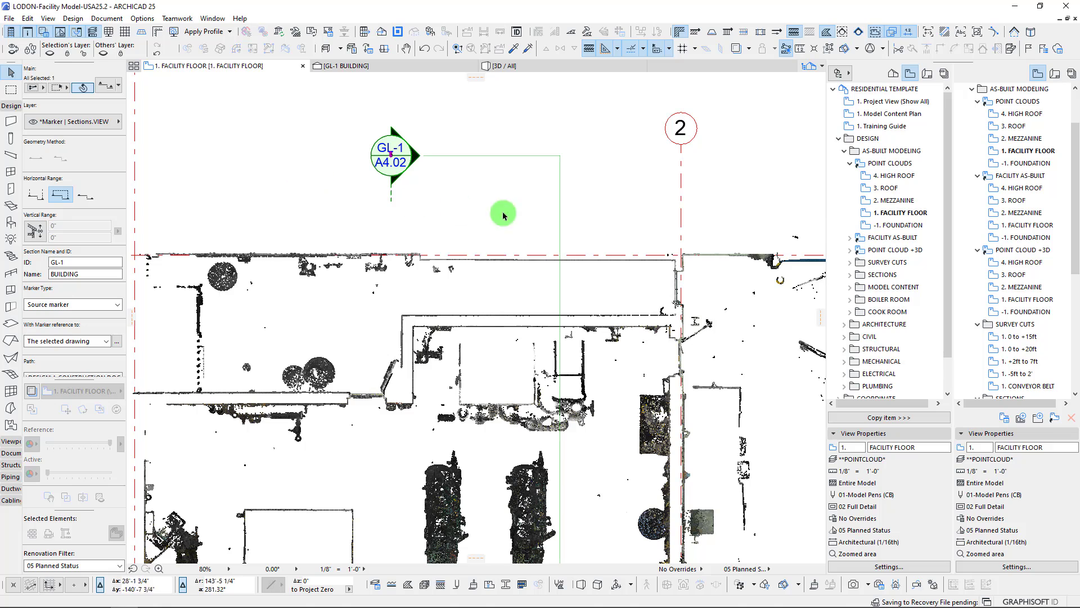
Open the Floor Plan Cut Plane settings for the facility floor plan and review the cut height and display range
{"action": "scroll", "coordinate": [371, 237], "scroll_direction": "down", "scroll_amount": 3}
{"action": "scroll", "coordinate": [371, 237], "scroll_direction": "down", "scroll_amount": 5}
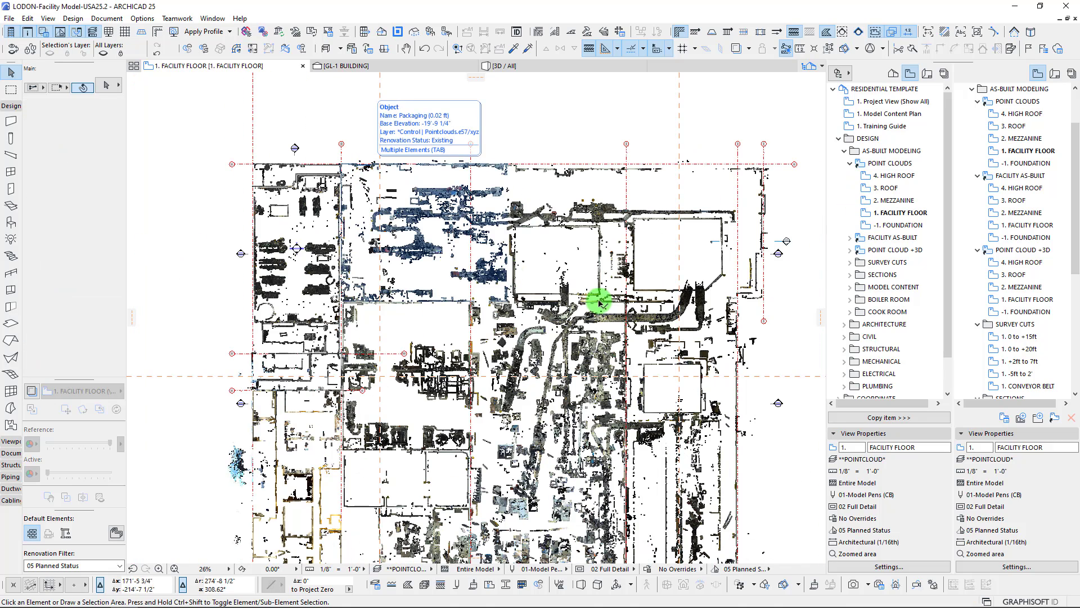
{"action": "middle_click_drag", "start_coordinate": [597, 302], "coordinate": [587, 262]}
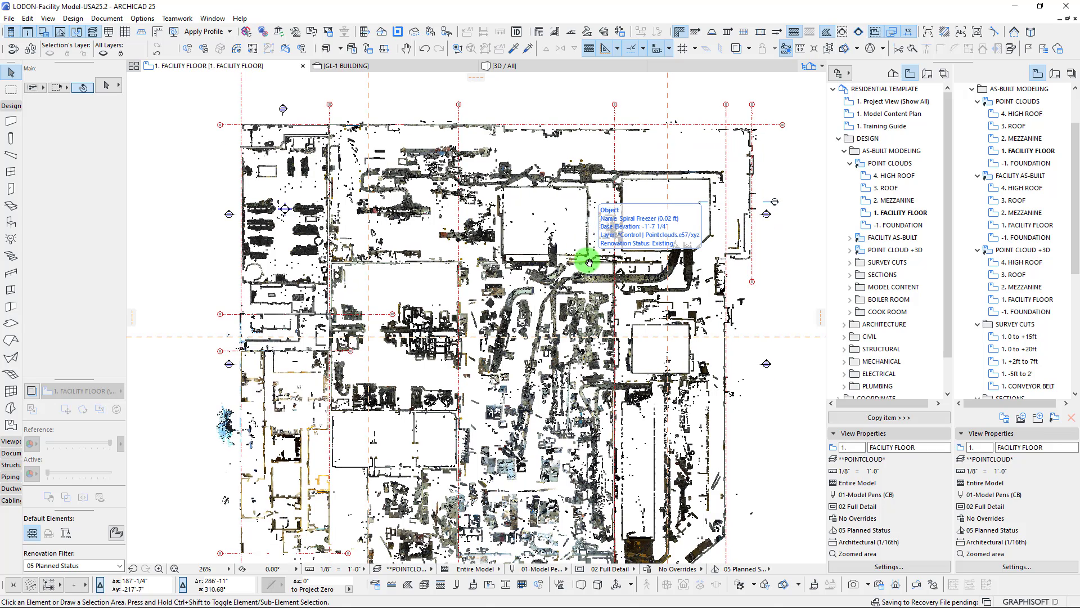
{"action": "left_click", "coordinate": [107, 18]}
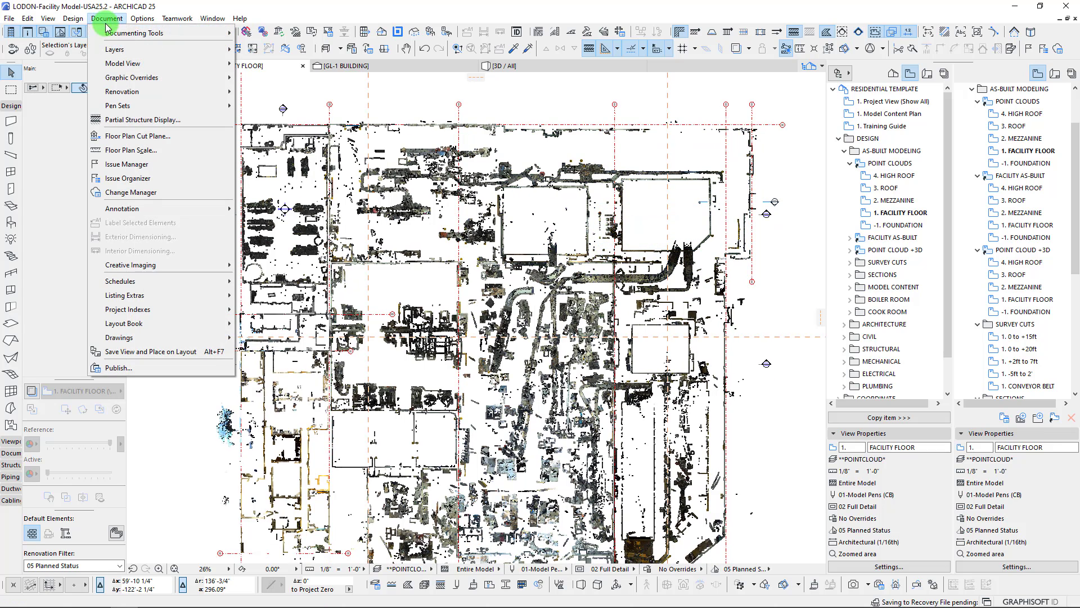
{"action": "left_click", "coordinate": [133, 137]}
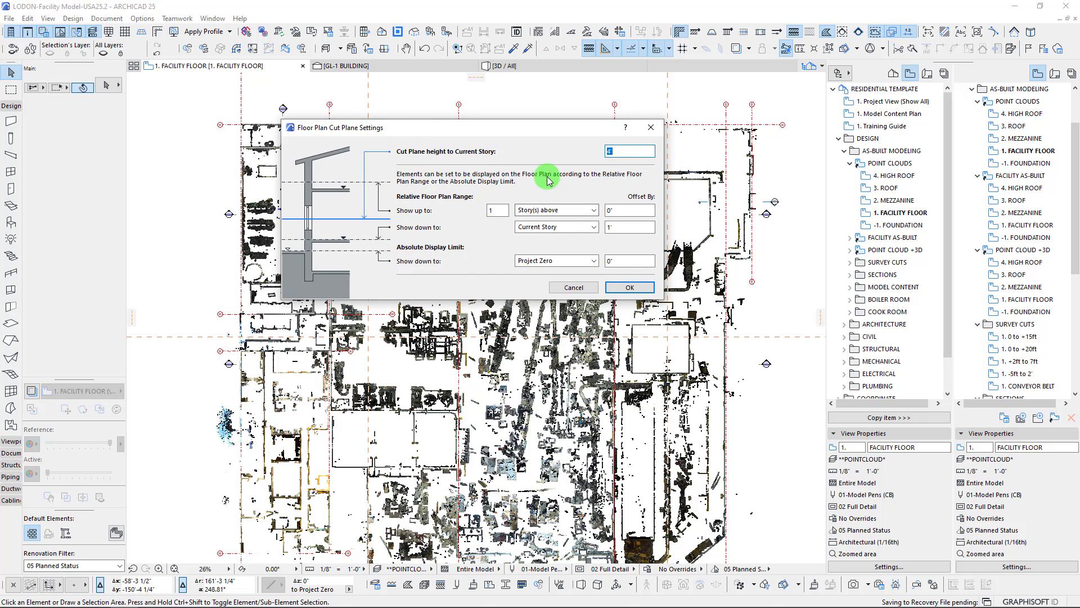
{"action": "left_click_drag", "start_coordinate": [527, 127], "coordinate": [400, 137]}
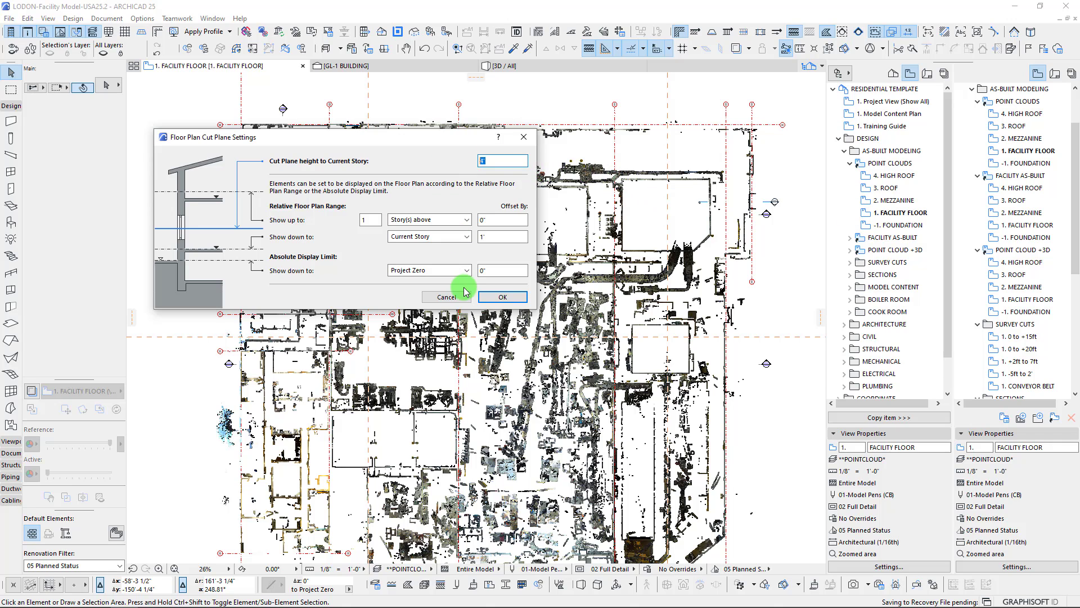
{"action": "left_click_drag", "start_coordinate": [454, 138], "coordinate": [518, 139]}
{"action": "left_click", "coordinate": [564, 236]}
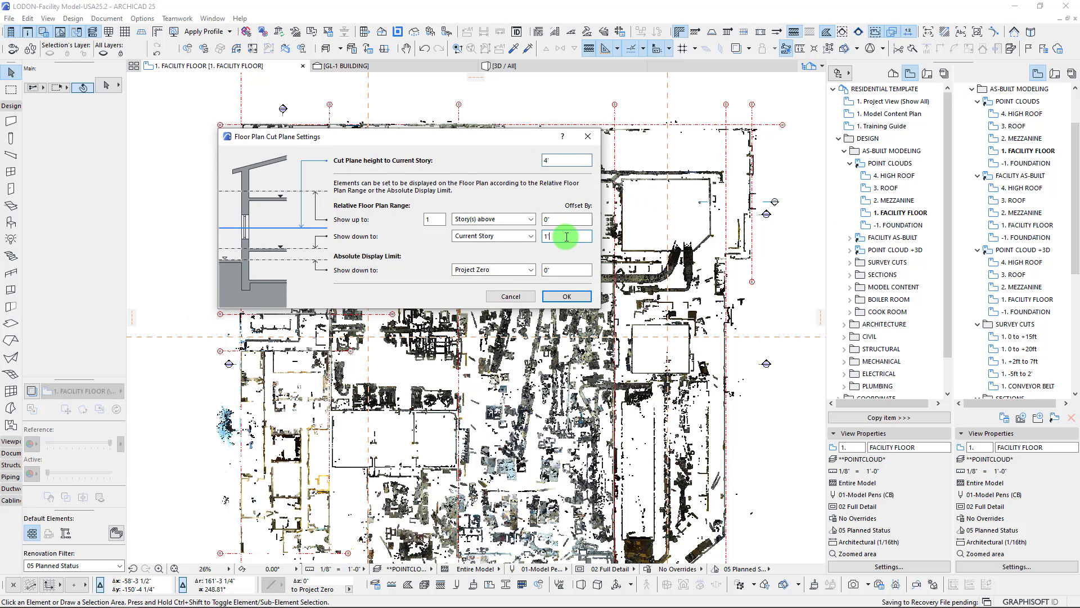
{"action": "left_click", "coordinate": [572, 238]}
{"action": "left_click", "coordinate": [558, 236]}
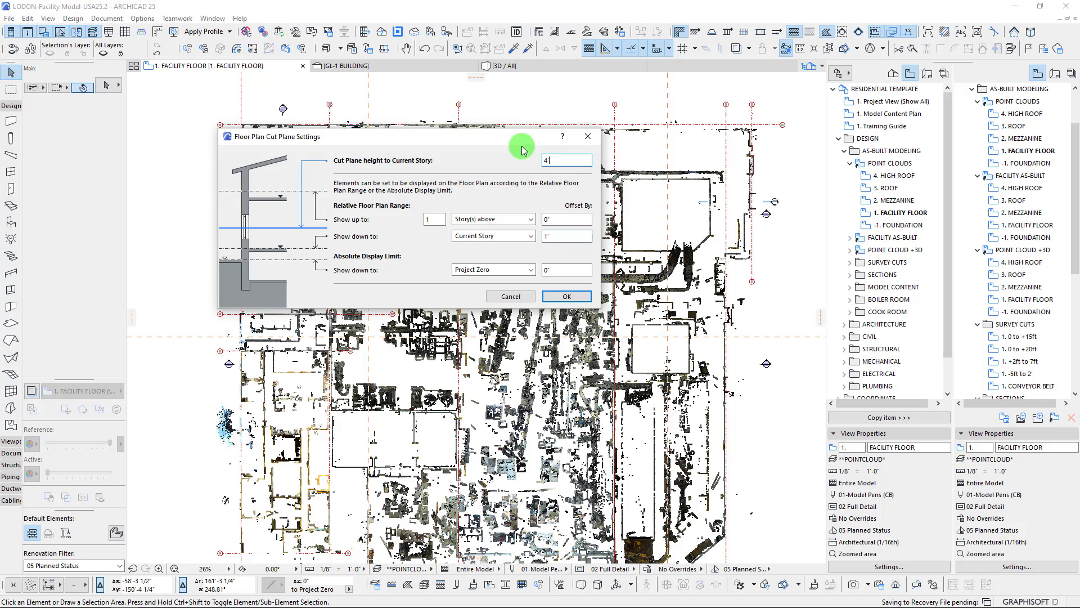
{"action": "left_click_drag", "start_coordinate": [514, 137], "coordinate": [511, 148]}
Set the relative floor plan range's lower offset from the current story to 0' and apply it
{"action": "left_click", "coordinate": [541, 245]}
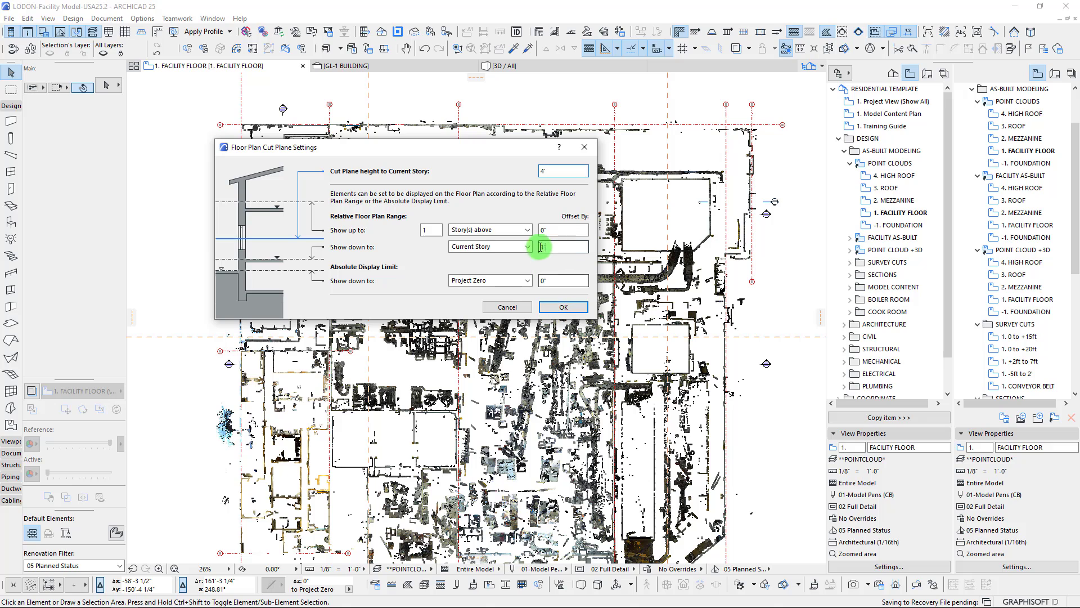
{"action": "type", "text": "0"}
{"action": "left_click_drag", "start_coordinate": [428, 148], "coordinate": [539, 215]}
{"action": "left_click_drag", "start_coordinate": [585, 312], "coordinate": [555, 313]}
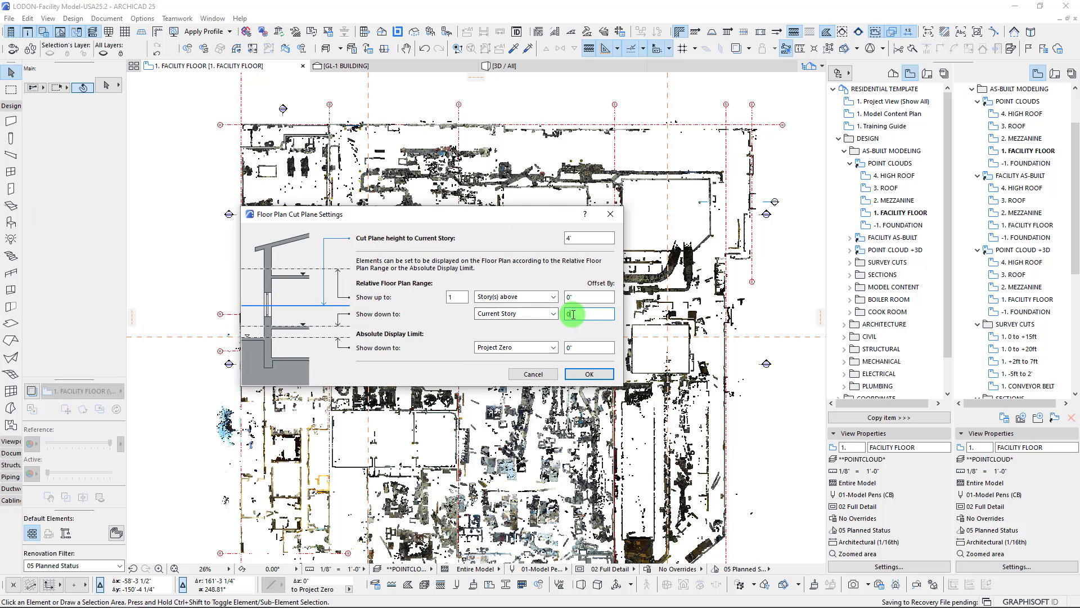
{"action": "left_click", "coordinate": [588, 372]}
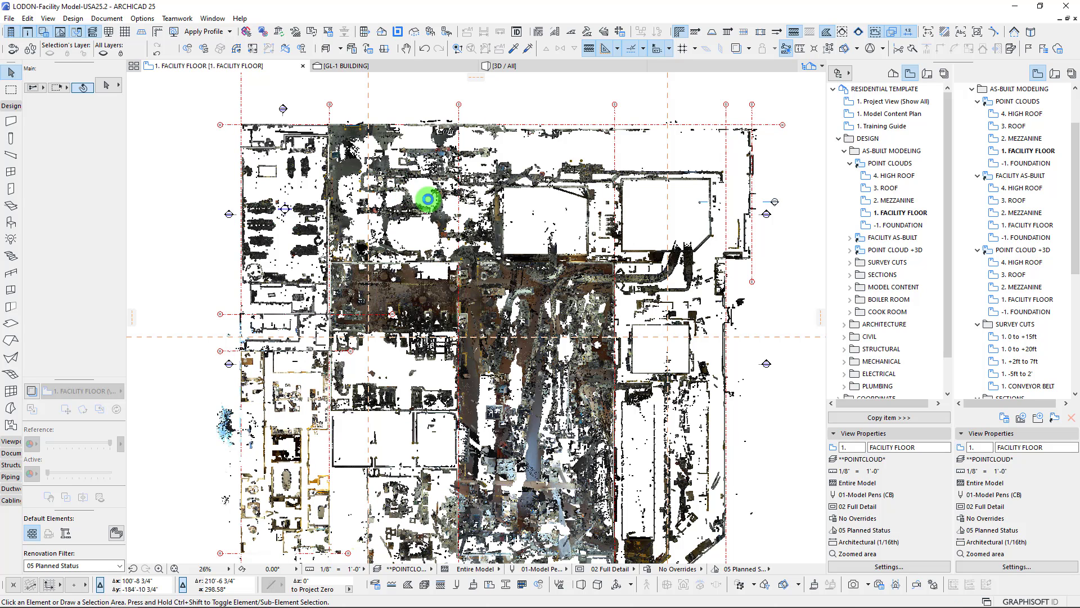
Examine the scanned floor surface, yellow floor markings and equipment in the production area of the plan
{"action": "scroll", "coordinate": [489, 307], "scroll_direction": "up", "scroll_amount": 5}
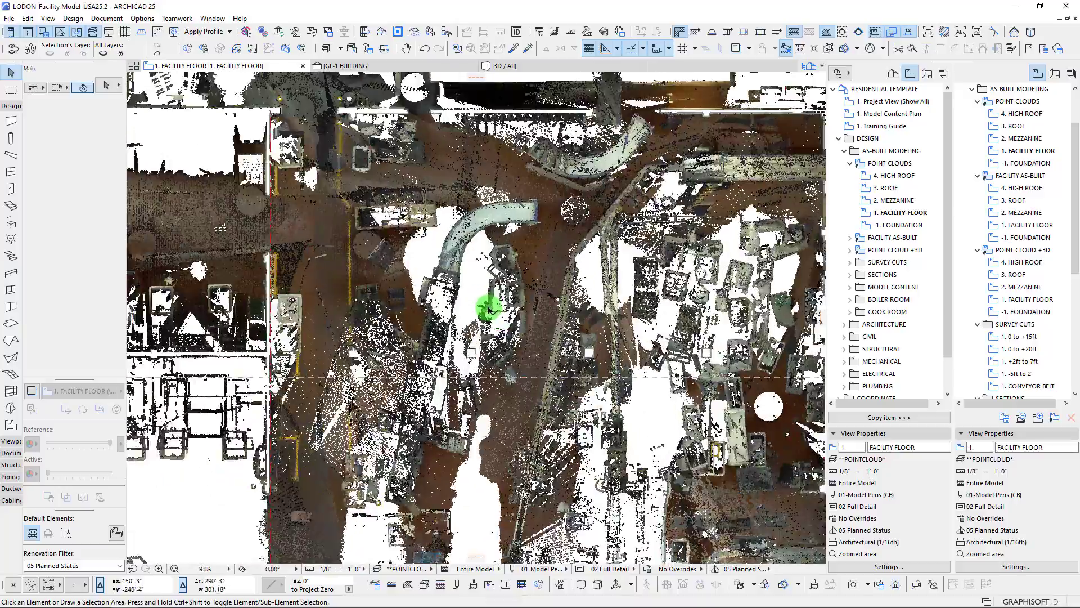
{"action": "scroll", "coordinate": [280, 198], "scroll_direction": "up", "scroll_amount": 4}
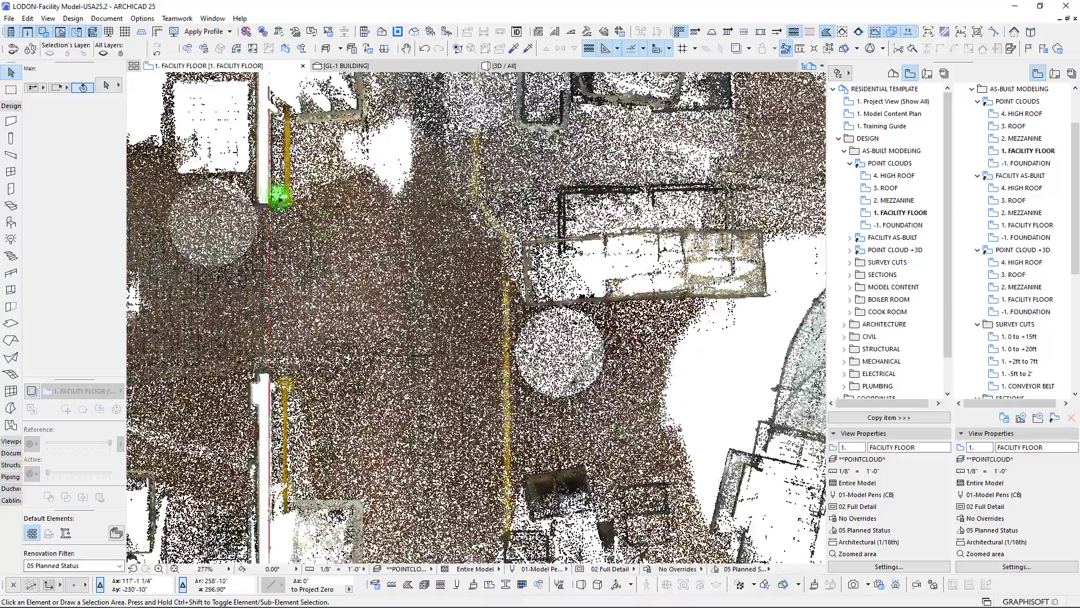
{"action": "scroll", "coordinate": [482, 193], "scroll_direction": "down", "scroll_amount": 3}
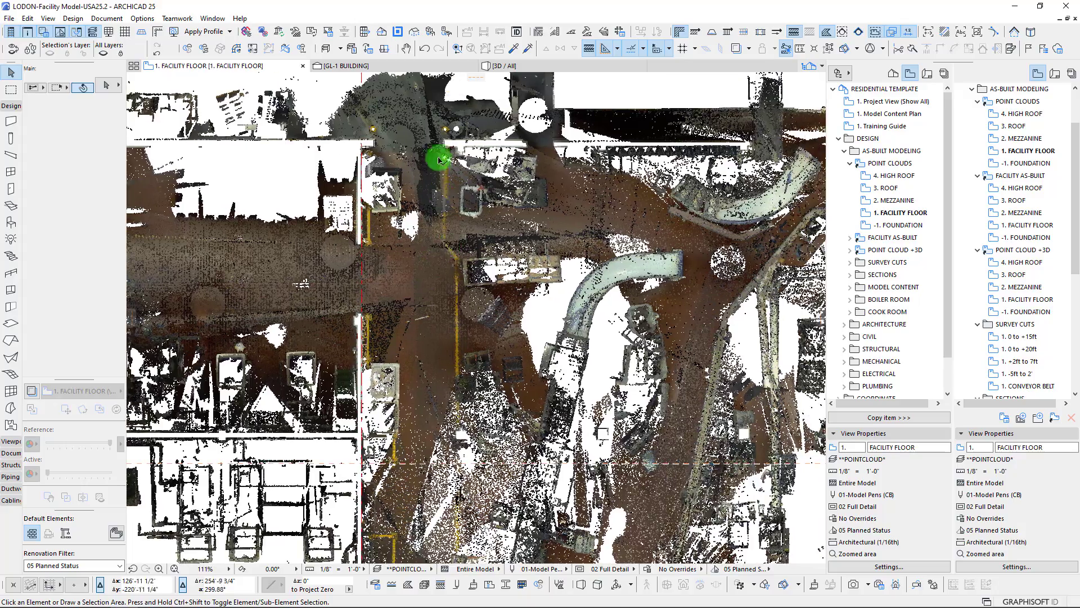
{"action": "middle_click_drag", "start_coordinate": [467, 458], "coordinate": [398, 353]}
{"action": "scroll", "coordinate": [398, 365], "scroll_direction": "up", "scroll_amount": 3}
{"action": "scroll", "coordinate": [407, 275], "scroll_direction": "down", "scroll_amount": 3}
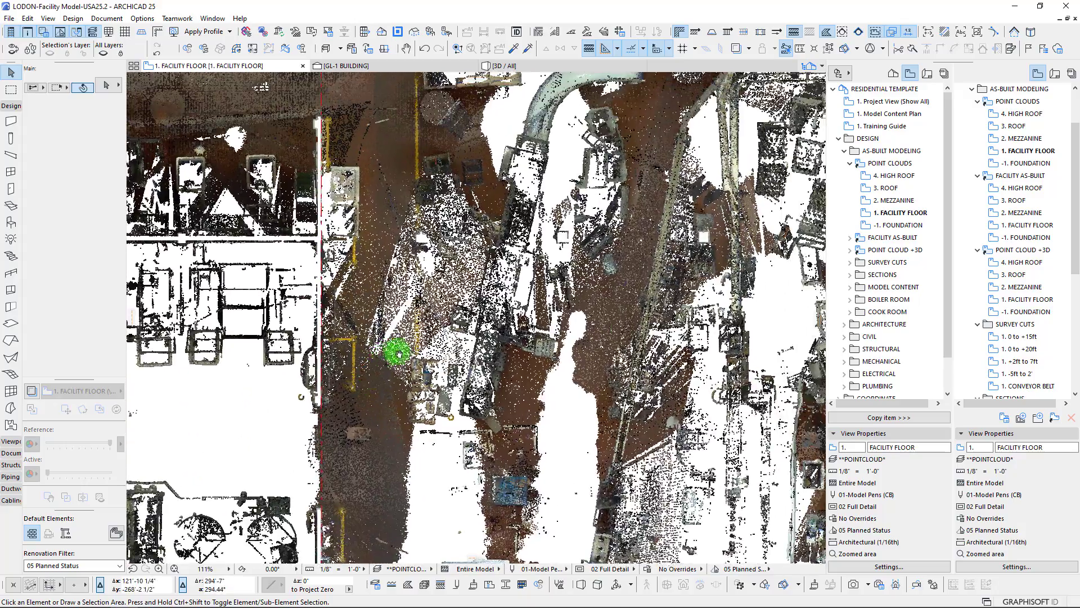
Restore the saved cut plane by reopening the 1. FACILITY FLOOR view under POINT CLOUDS
{"action": "left_click", "coordinate": [894, 214]}
{"action": "right_click", "coordinate": [893, 218]}
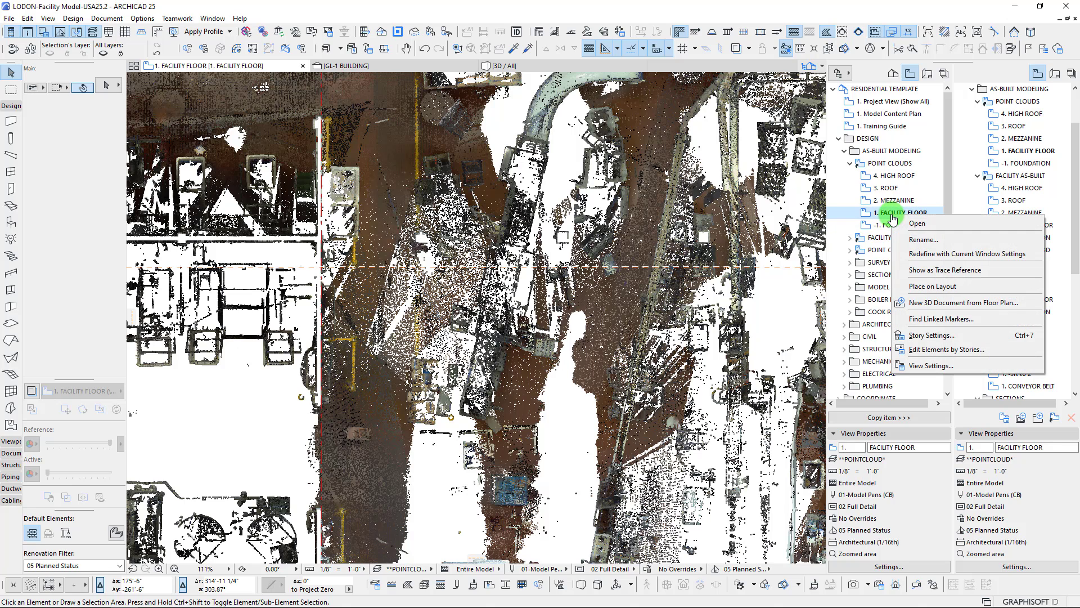
{"action": "double_click", "coordinate": [880, 217]}
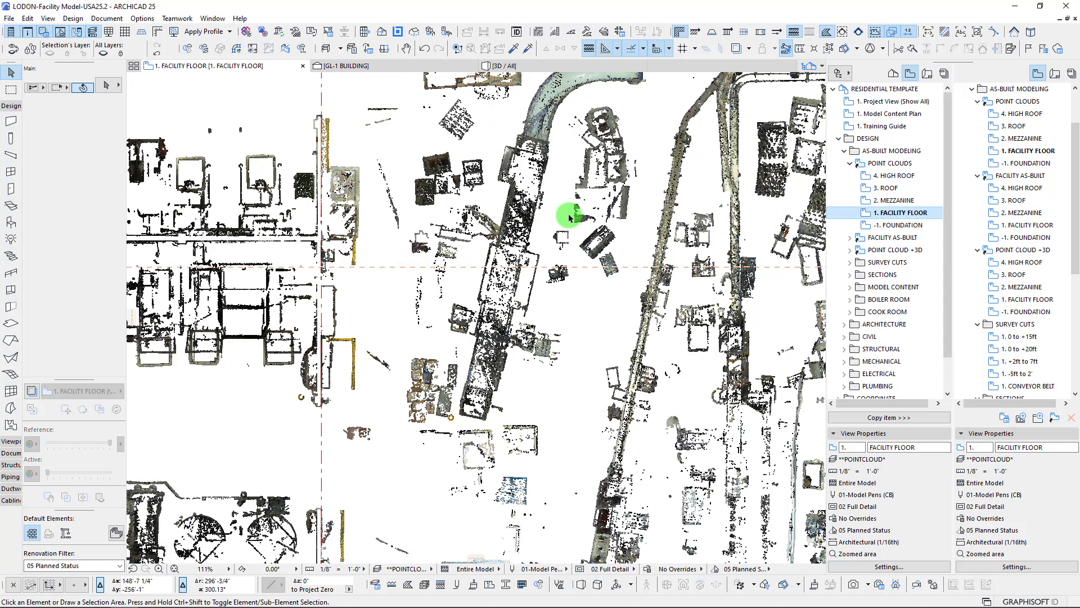
Review the floor plan cut plane values stored in the 1. FACILITY FLOOR point cloud view's settings and accept them
{"action": "scroll", "coordinate": [361, 252], "scroll_direction": "up", "scroll_amount": 5}
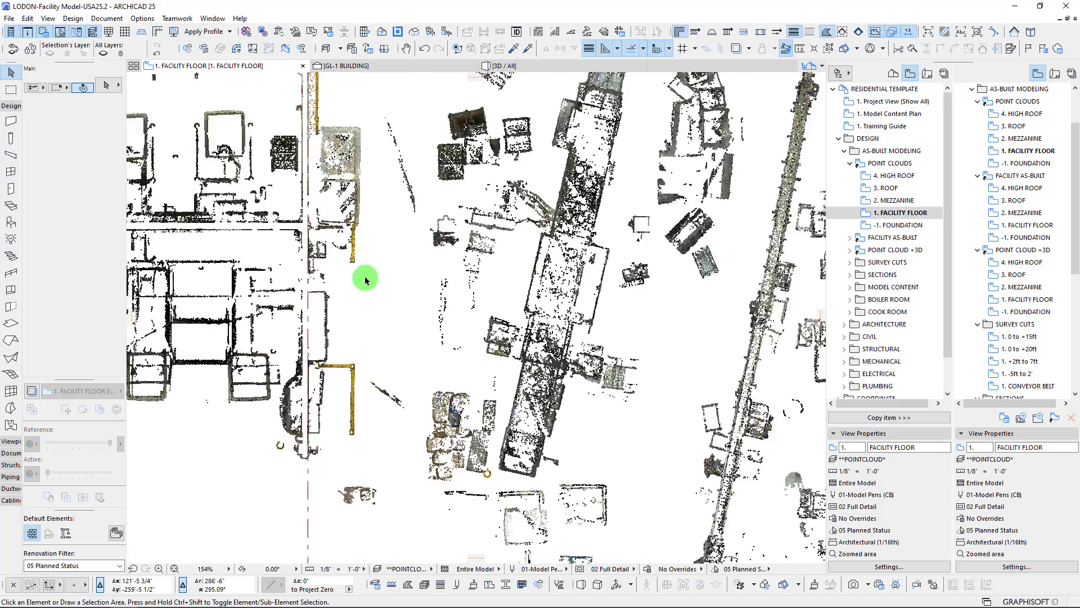
{"action": "left_click", "coordinate": [95, 20]}
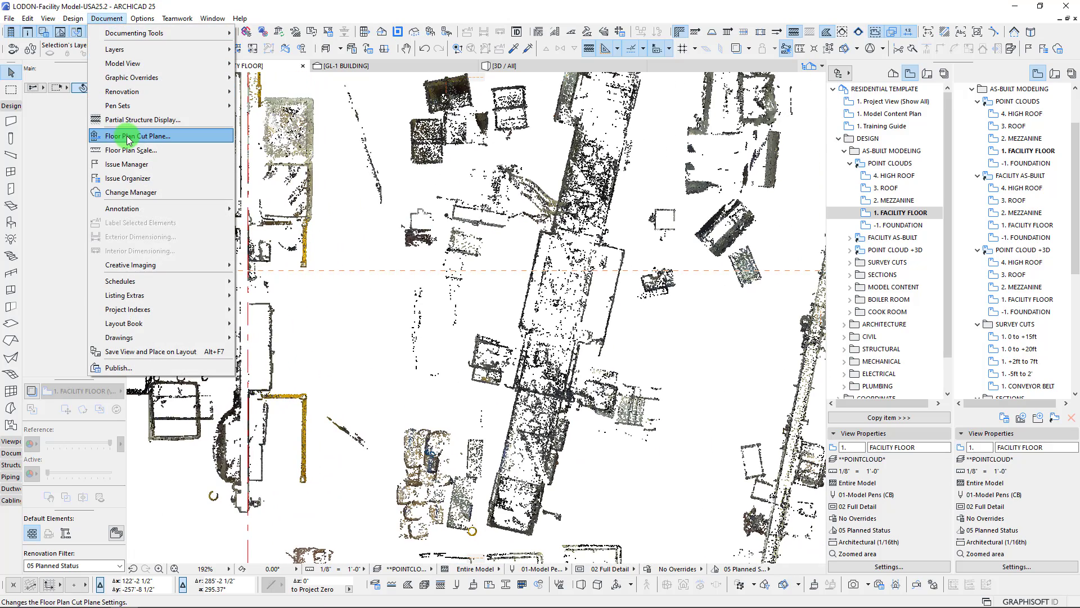
{"action": "left_click", "coordinate": [844, 218]}
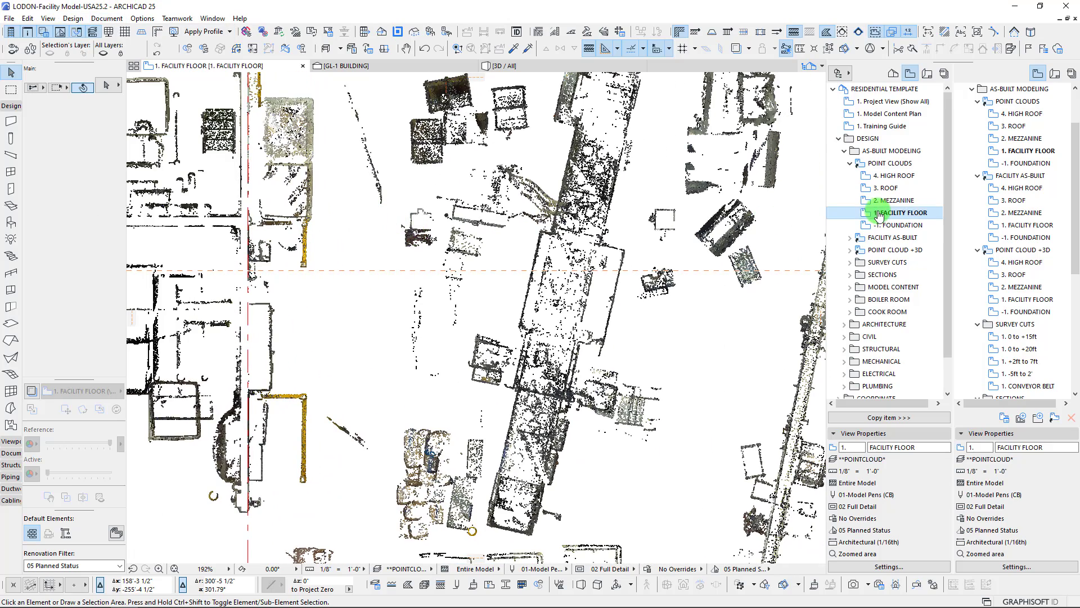
{"action": "right_click", "coordinate": [876, 213]}
{"action": "left_click", "coordinate": [914, 362]}
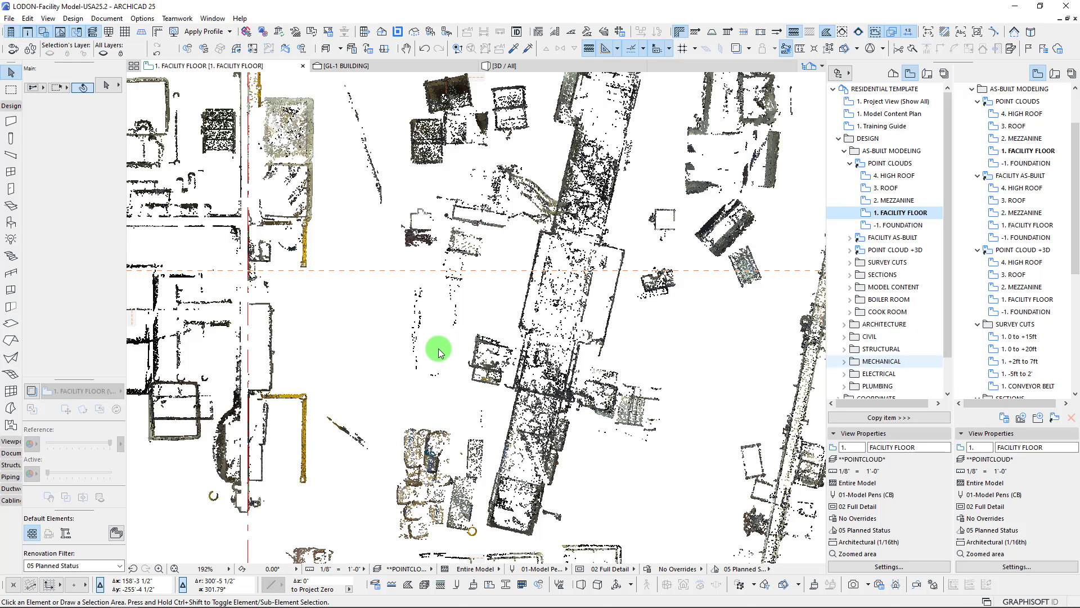
{"action": "left_click", "coordinate": [458, 400]}
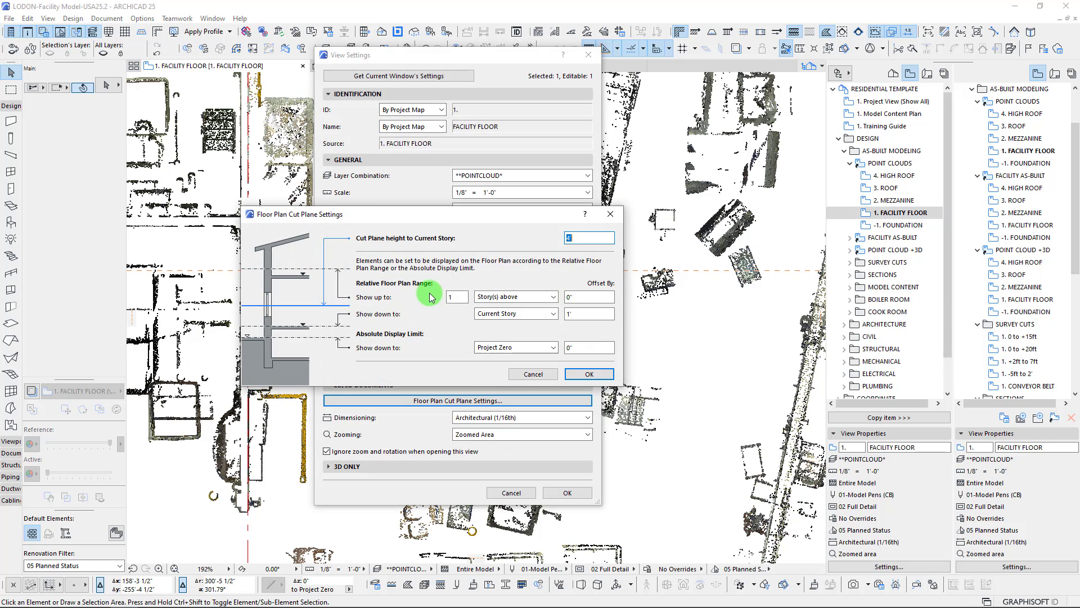
{"action": "left_click_drag", "start_coordinate": [466, 219], "coordinate": [399, 228]}
{"action": "left_click", "coordinate": [522, 324]}
{"action": "left_click_drag", "start_coordinate": [464, 227], "coordinate": [443, 234]}
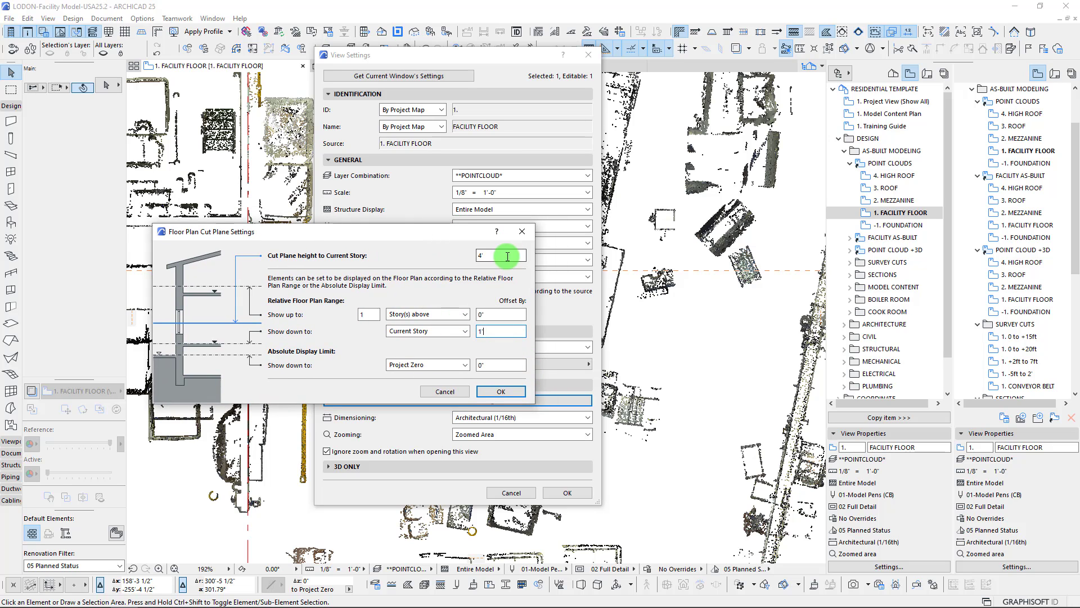
{"action": "left_click", "coordinate": [497, 390]}
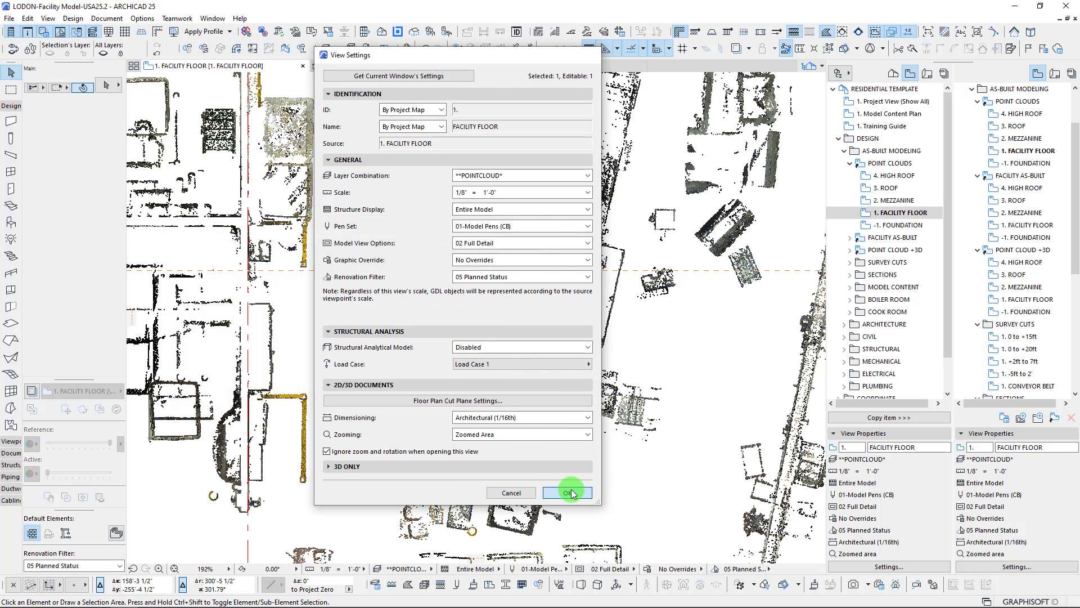
{"action": "left_click", "coordinate": [568, 492]}
Inspect the scanned conveyors and production equipment, followed by the engine room machinery, in the facility floor plan
{"action": "scroll", "coordinate": [494, 204], "scroll_direction": "down", "scroll_amount": 5}
{"action": "middle_click_drag", "start_coordinate": [482, 173], "coordinate": [232, 278]}
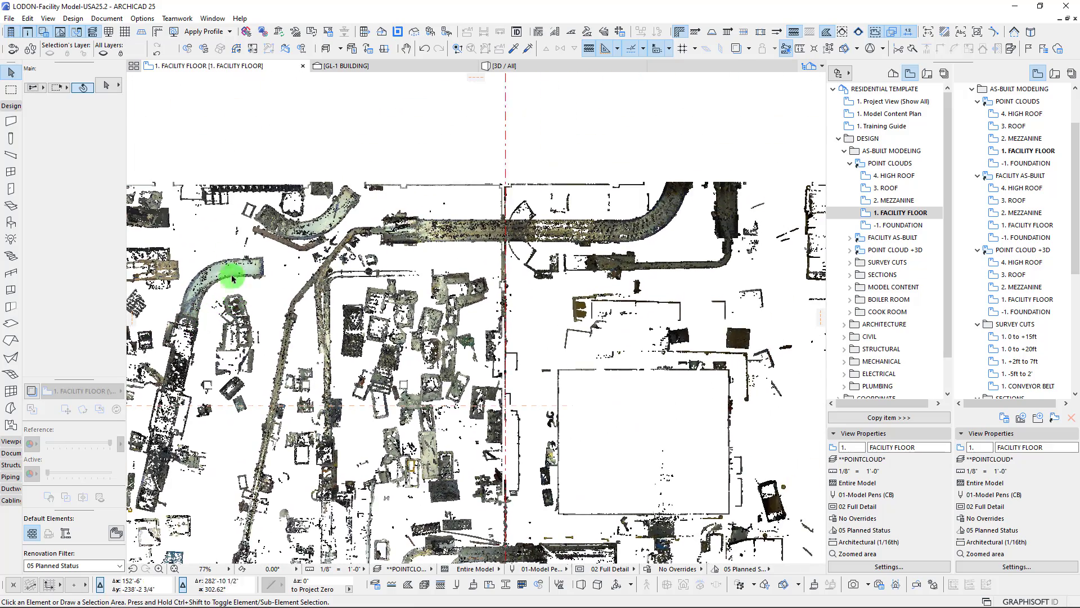
{"action": "scroll", "coordinate": [506, 169], "scroll_direction": "down", "scroll_amount": 5}
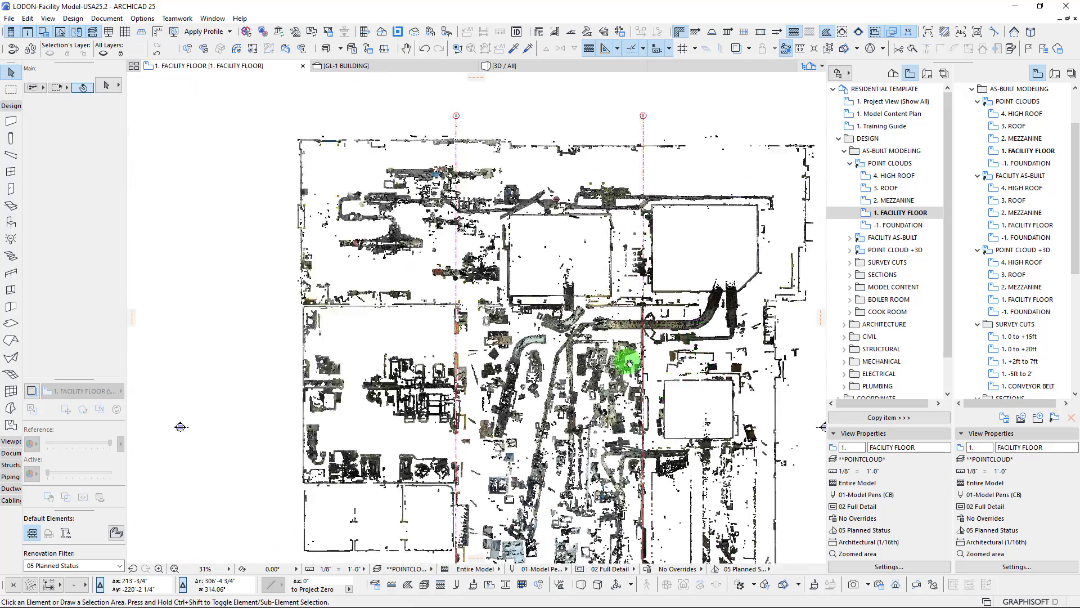
{"action": "middle_click_drag", "start_coordinate": [629, 363], "coordinate": [632, 433]}
{"action": "scroll", "coordinate": [355, 262], "scroll_direction": "up", "scroll_amount": 5}
{"action": "middle_click_drag", "start_coordinate": [330, 273], "coordinate": [669, 142]}
{"action": "scroll", "coordinate": [422, 288], "scroll_direction": "up", "scroll_amount": 4}
{"action": "scroll", "coordinate": [298, 349], "scroll_direction": "down", "scroll_amount": 3}
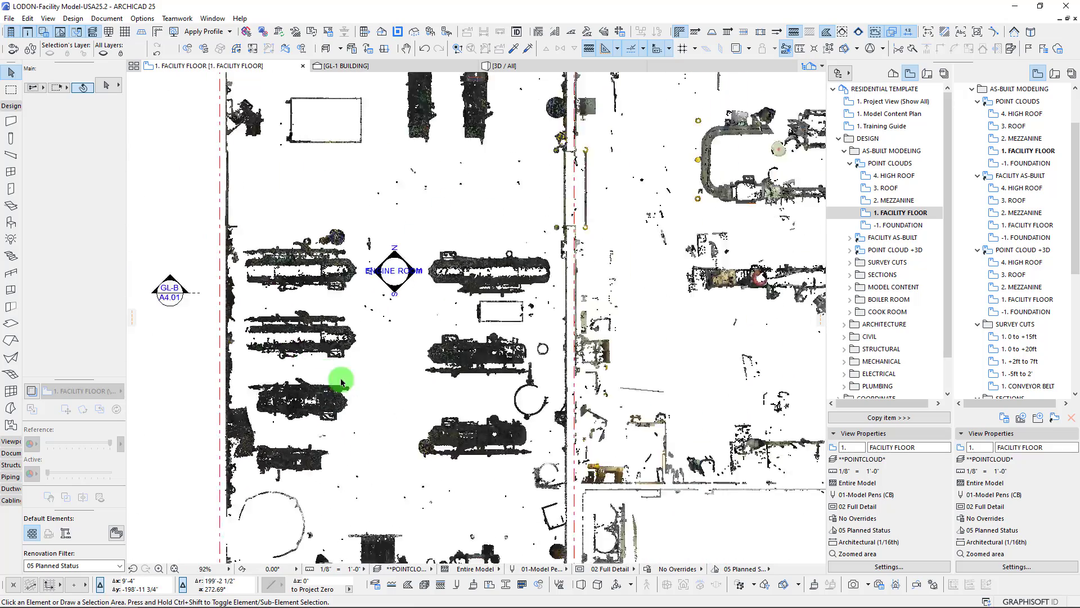
Examine the scanned rooms and equipment around gridlines C and D, including the neighbouring offices and conveyor area
{"action": "scroll", "coordinate": [341, 382], "scroll_direction": "down", "scroll_amount": 2}
{"action": "middle_click_drag", "start_coordinate": [370, 319], "coordinate": [340, 123]}
{"action": "middle_click_drag", "start_coordinate": [475, 466], "coordinate": [281, 320]}
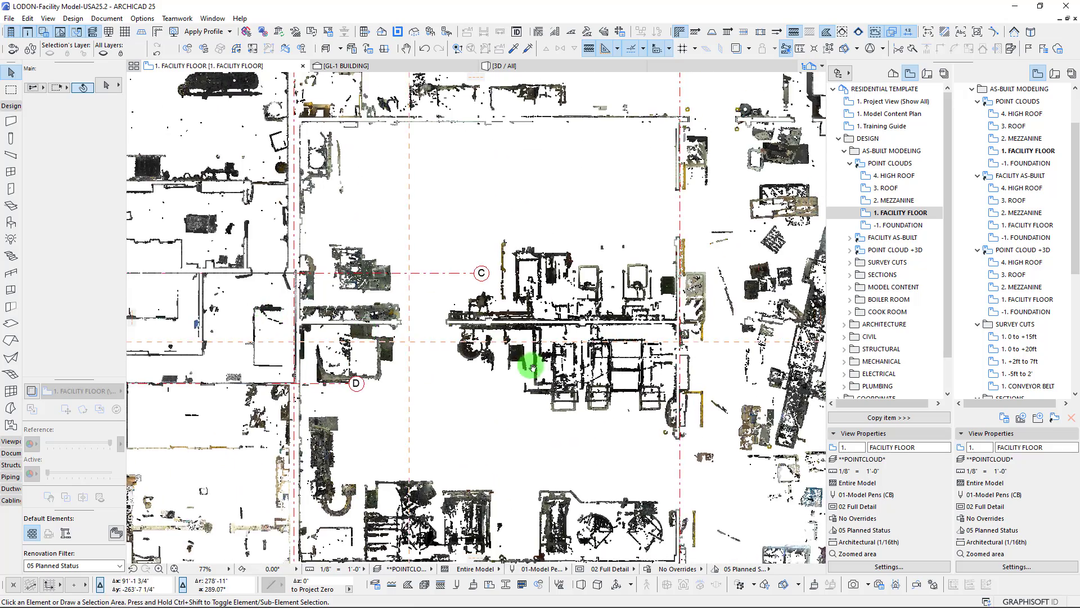
{"action": "middle_click_drag", "start_coordinate": [533, 367], "coordinate": [477, 253]}
{"action": "scroll", "coordinate": [536, 331], "scroll_direction": "down", "scroll_amount": 4}
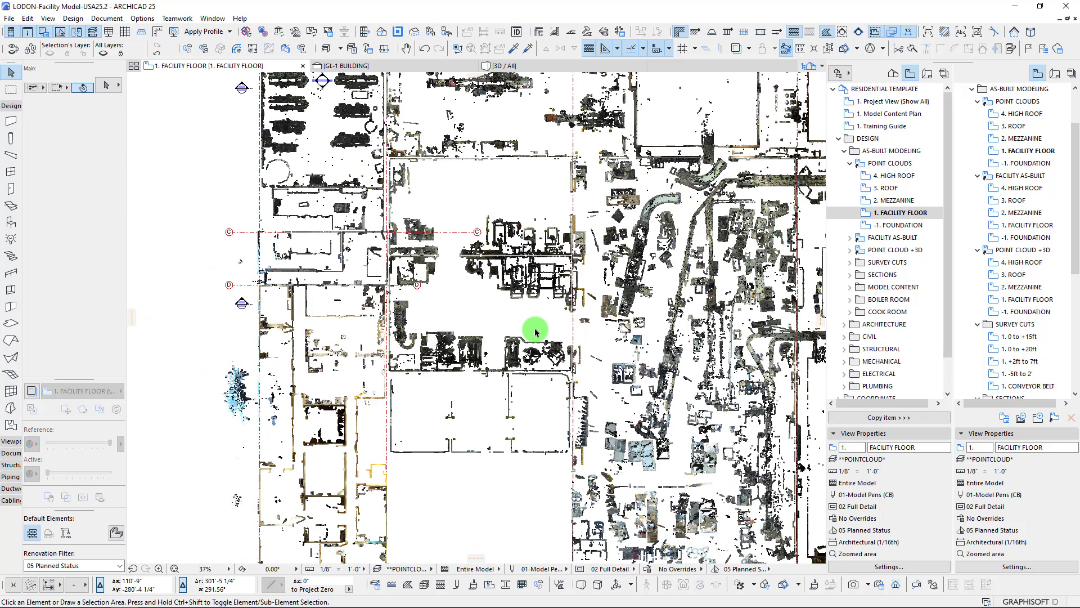
{"action": "middle_click_drag", "start_coordinate": [635, 339], "coordinate": [513, 339]}
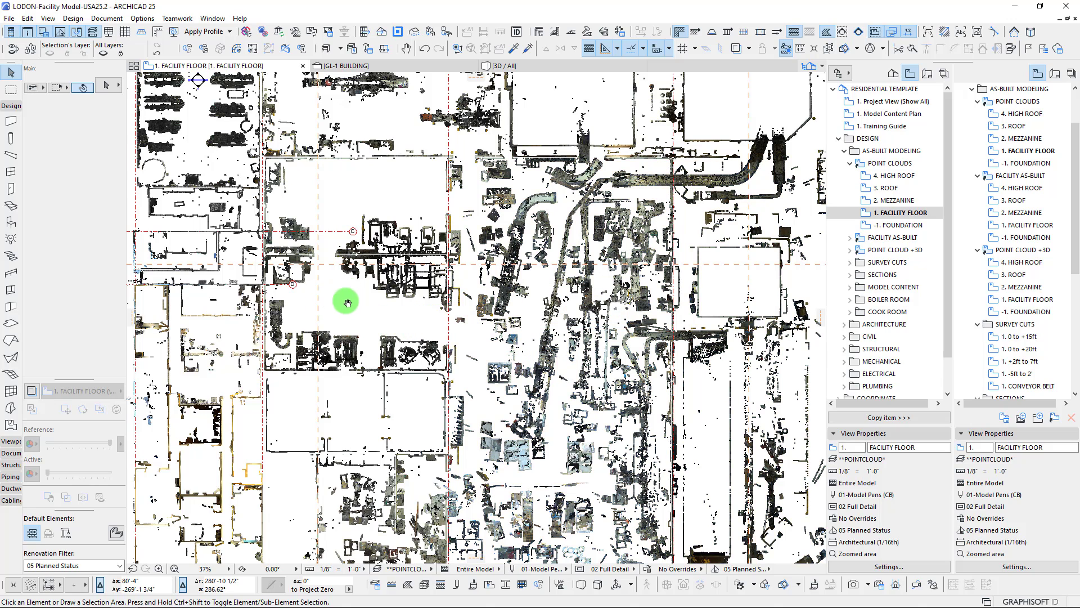
{"action": "middle_click_drag", "start_coordinate": [348, 295], "coordinate": [344, 306]}
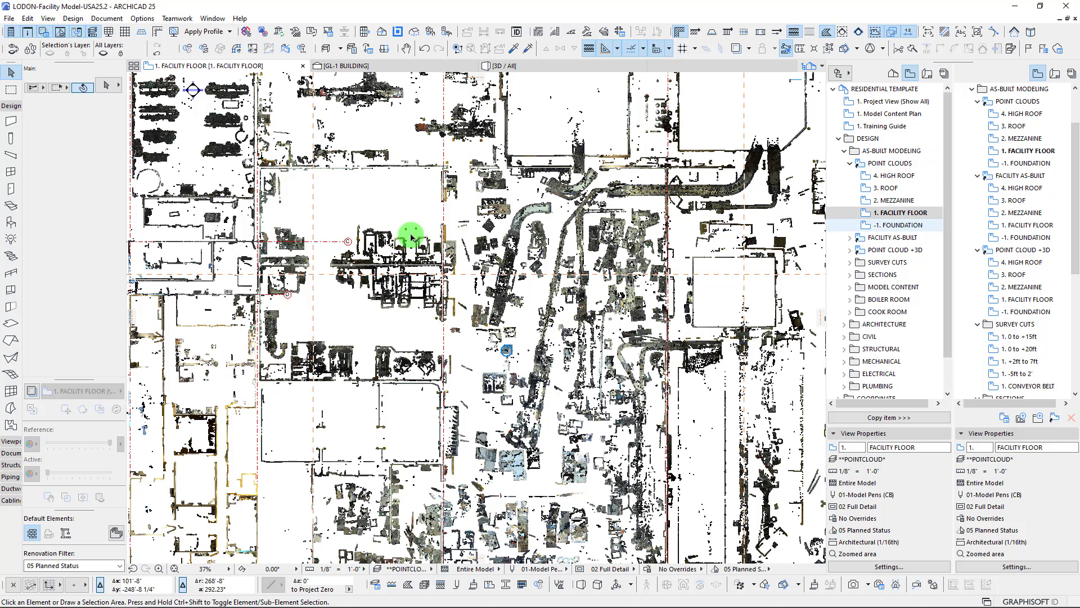
{"action": "middle_click_drag", "start_coordinate": [485, 265], "coordinate": [455, 270]}
Collapse the POINT CLOUDS views, expand FACILITY AS-BUILT and open its 1. FACILITY FLOOR plan to view the modeled facility
{"action": "left_click", "coordinate": [850, 164]}
{"action": "left_click", "coordinate": [851, 175]}
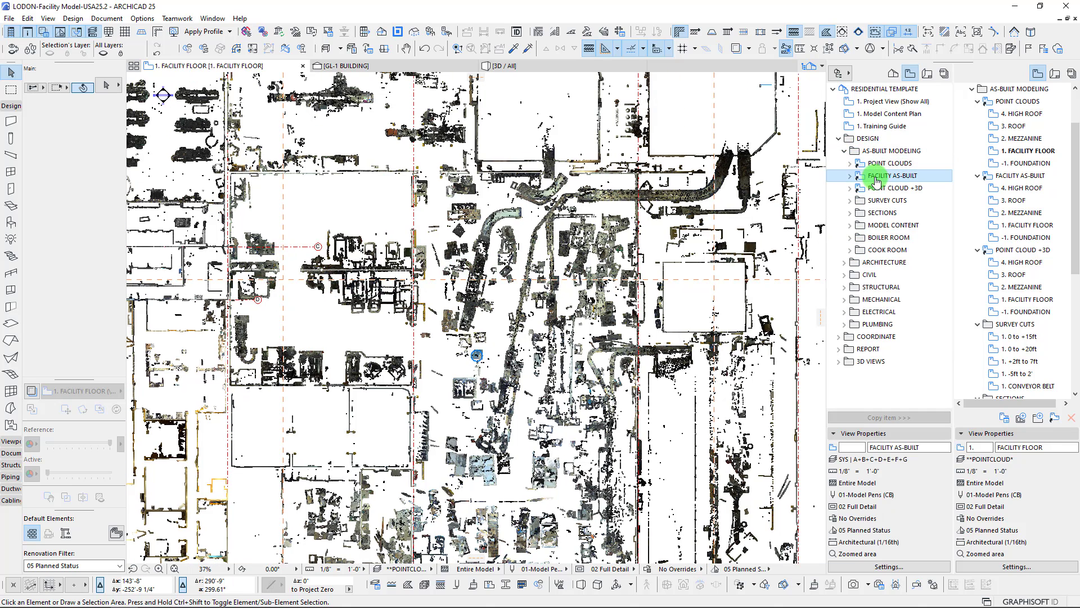
{"action": "left_click", "coordinate": [850, 175]}
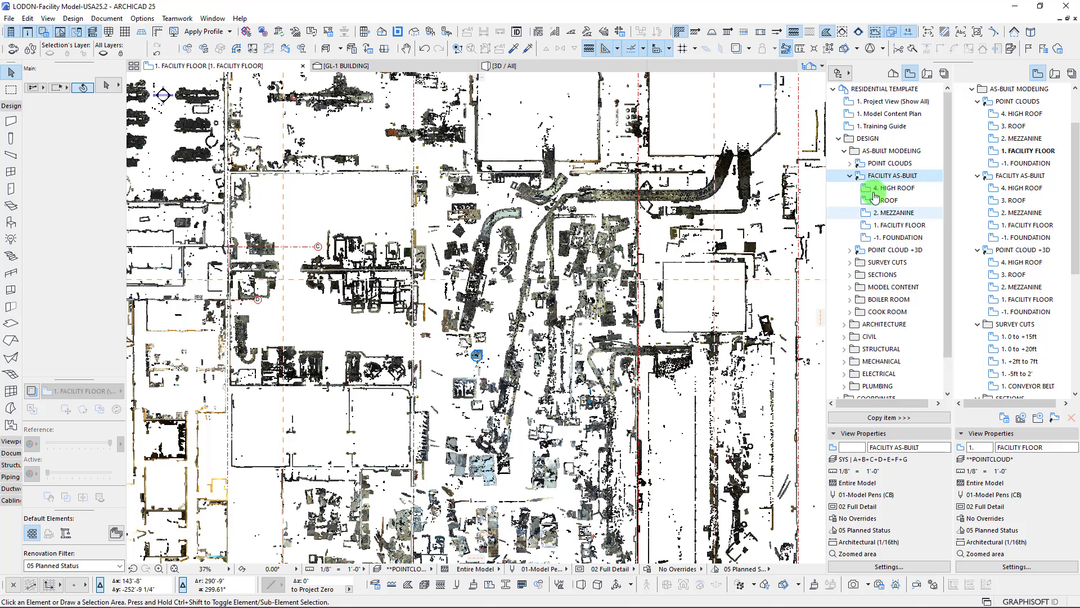
{"action": "left_click", "coordinate": [899, 228]}
{"action": "double_click", "coordinate": [899, 230]}
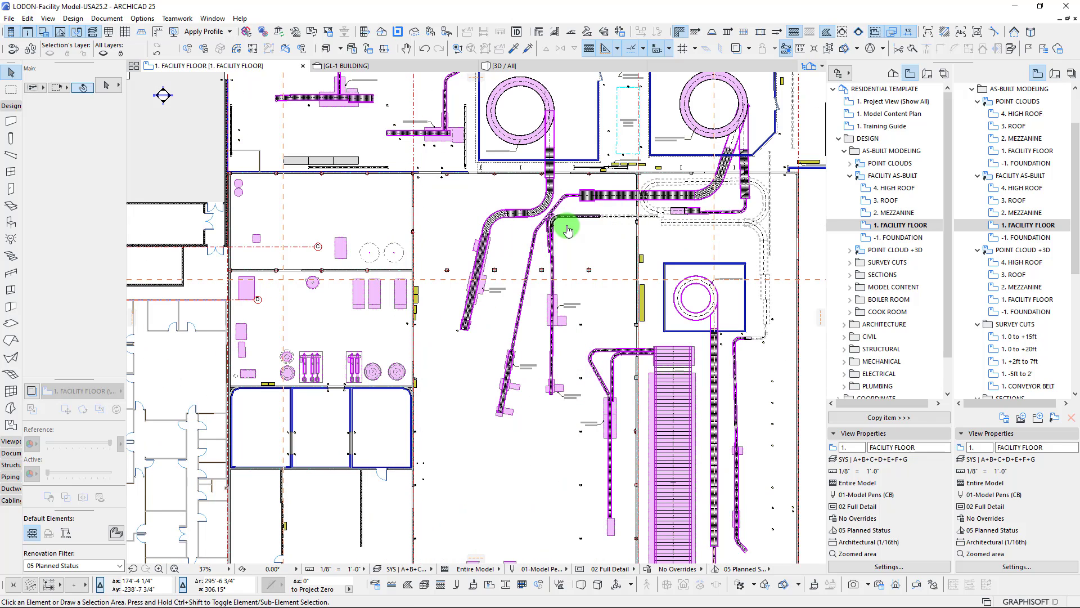
{"action": "scroll", "coordinate": [567, 229], "scroll_direction": "down", "scroll_amount": 4}
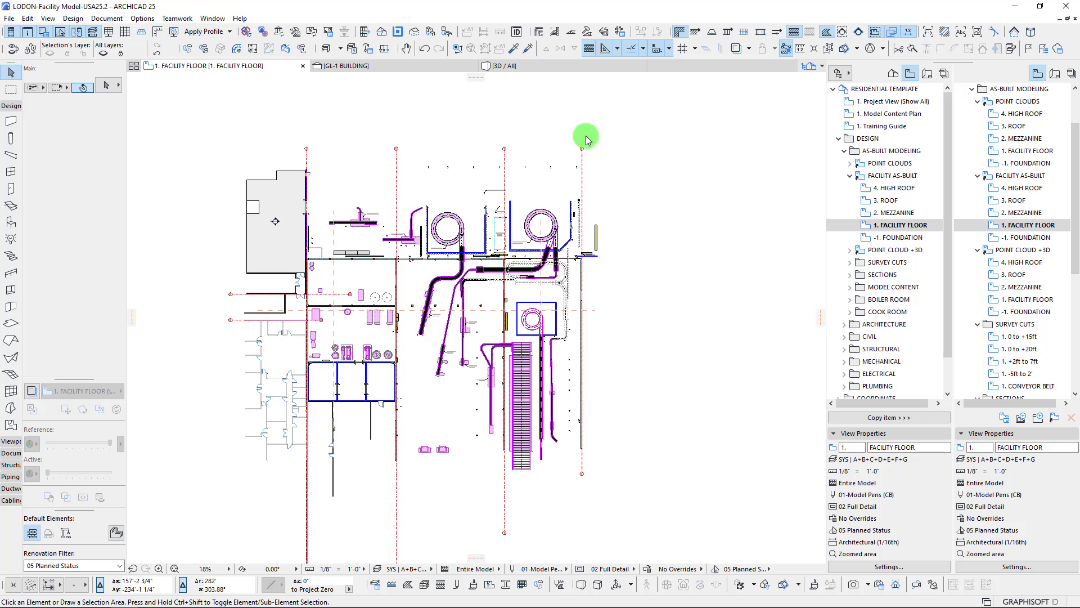
{"action": "scroll", "coordinate": [320, 306], "scroll_direction": "up", "scroll_amount": 4}
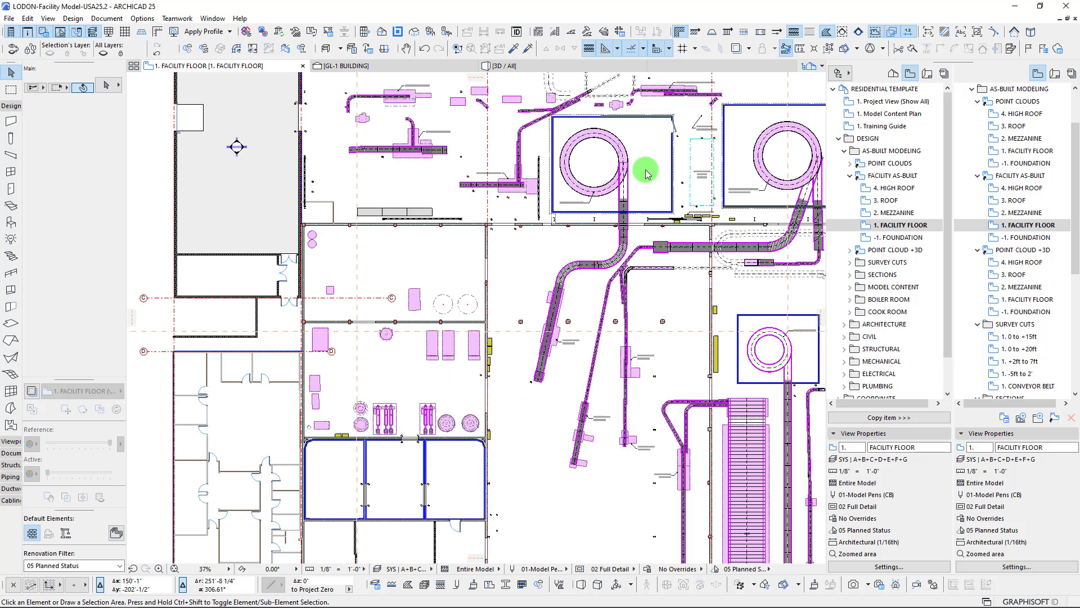
Examine the modeled conveyors and spiral equipment rooms across the as-built facility floor plan
{"action": "middle_click_drag", "start_coordinate": [569, 378], "coordinate": [424, 441]}
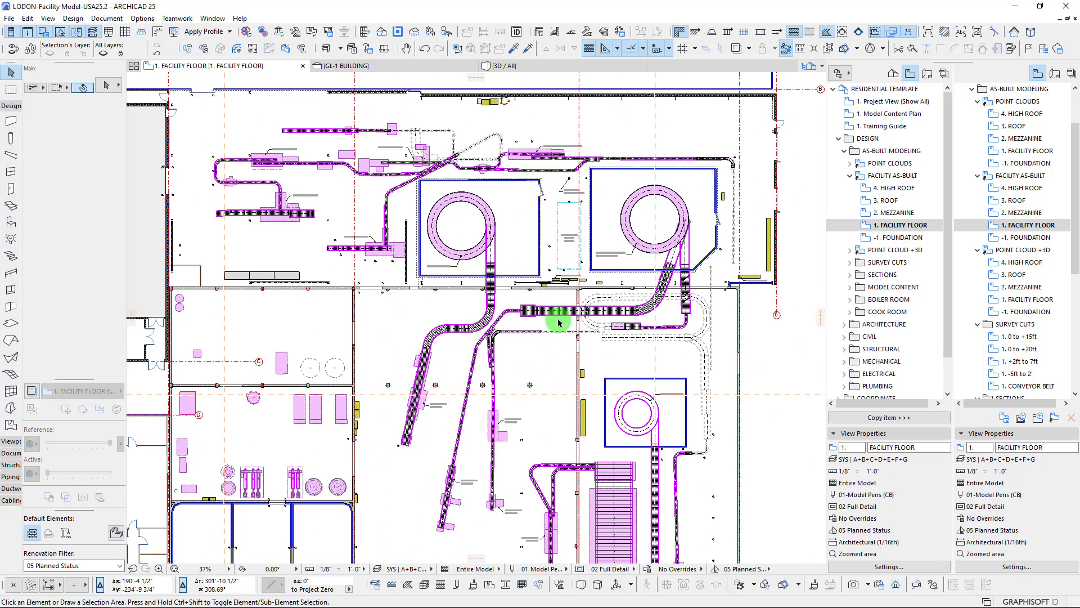
{"action": "scroll", "coordinate": [531, 348], "scroll_direction": "up", "scroll_amount": 5}
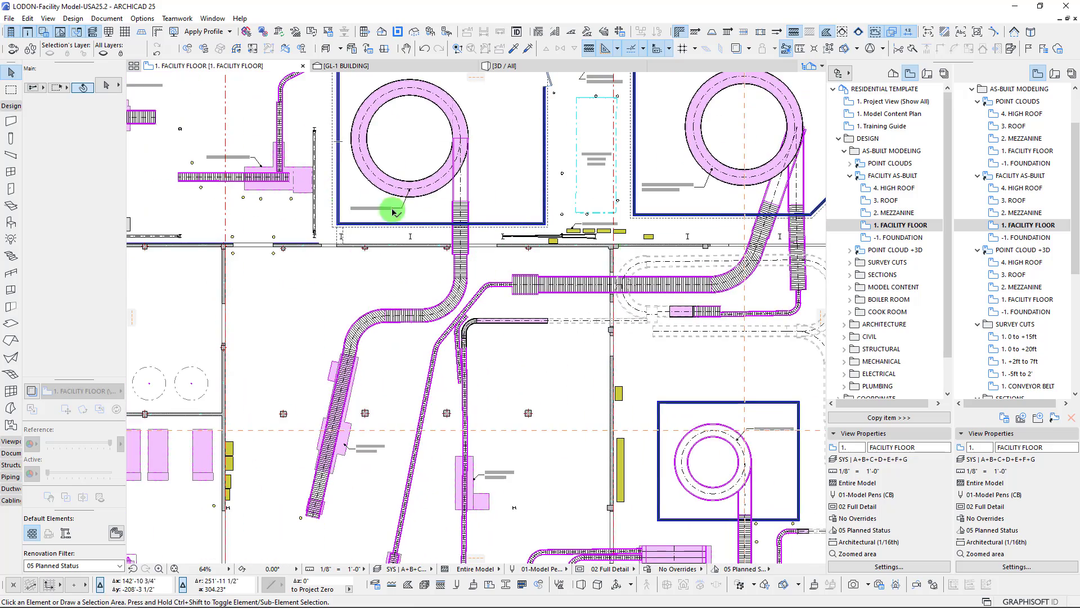
{"action": "scroll", "coordinate": [386, 210], "scroll_direction": "up", "scroll_amount": 4}
{"action": "scroll", "coordinate": [360, 208], "scroll_direction": "down", "scroll_amount": 7}
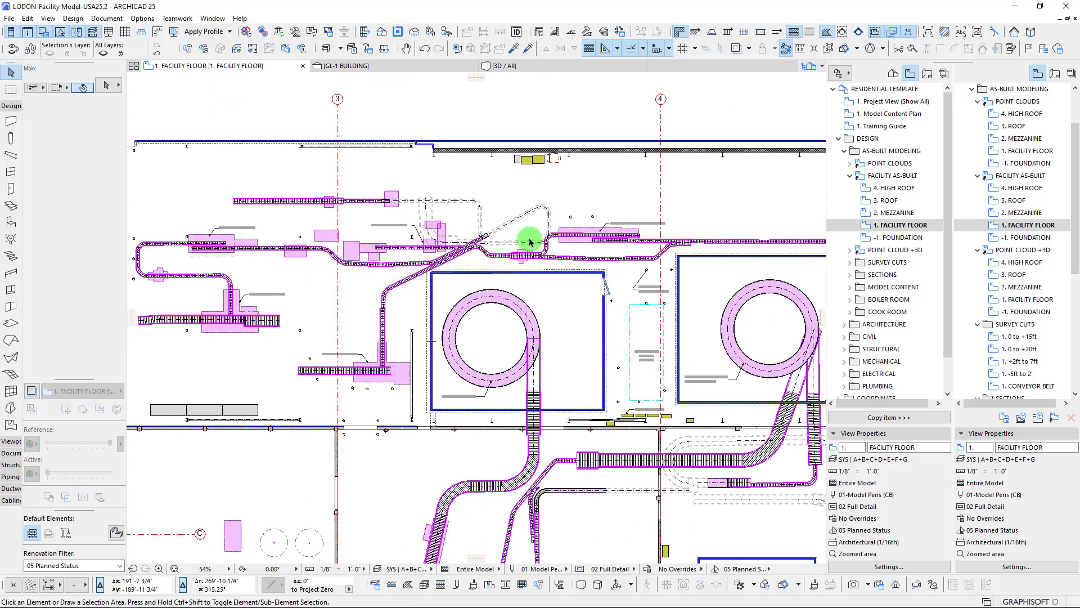
{"action": "scroll", "coordinate": [374, 270], "scroll_direction": "down", "scroll_amount": 5}
{"action": "middle_click_drag", "start_coordinate": [386, 298], "coordinate": [496, 184]}
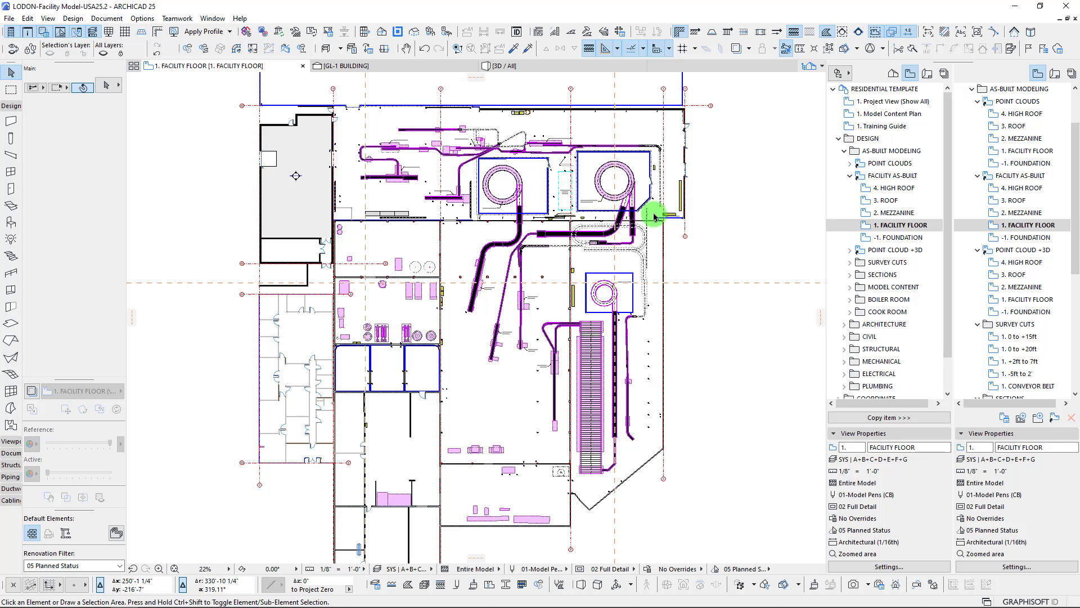
Collapse FACILITY AS-BUILT, expand POINT CLOUD +3D and open its 1. FACILITY FLOOR view to show scan and model together
{"action": "double_click", "coordinate": [887, 176]}
{"action": "double_click", "coordinate": [889, 188]}
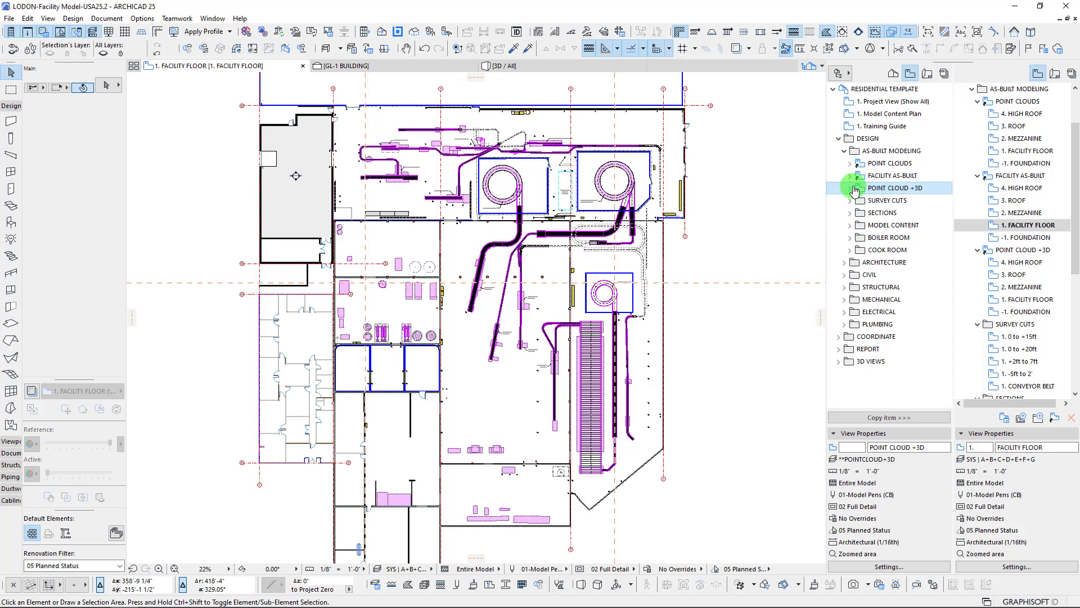
{"action": "double_click", "coordinate": [899, 237]}
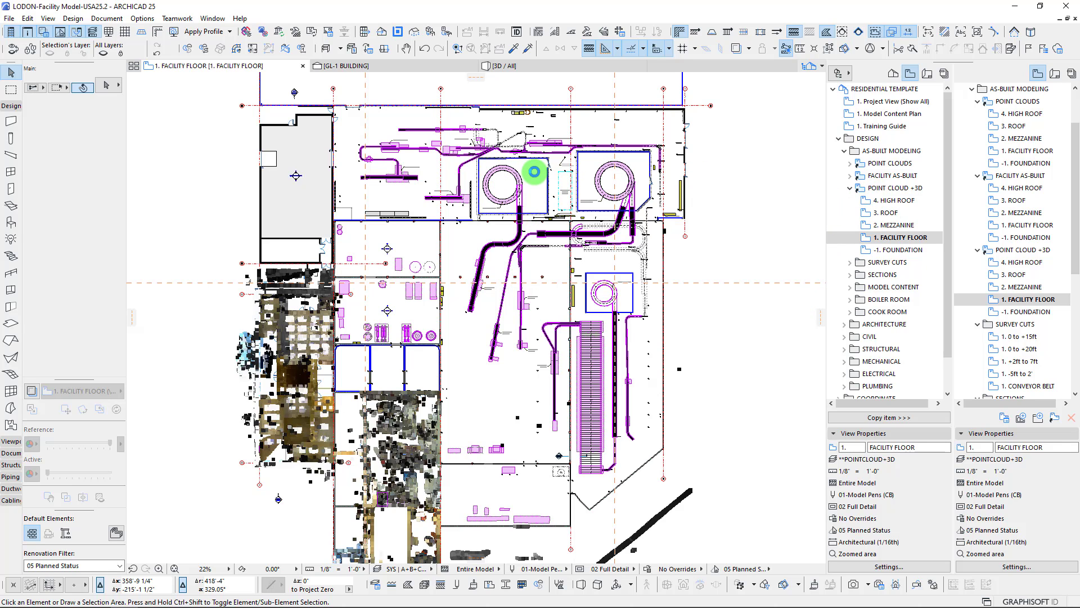
{"action": "scroll", "coordinate": [534, 171], "scroll_direction": "up", "scroll_amount": 3}
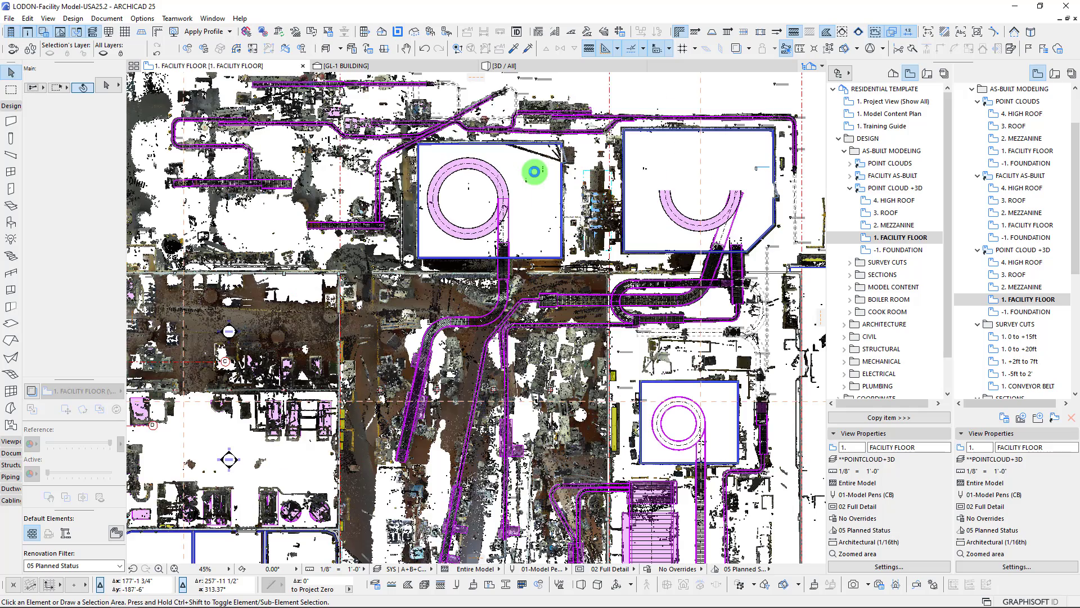
{"action": "middle_click_drag", "start_coordinate": [407, 204], "coordinate": [504, 232]}
{"action": "middle_click_drag", "start_coordinate": [584, 392], "coordinate": [538, 324]}
In the POINT CLOUD +3D 1. FACILITY FLOOR view settings, offset the cut plane range's lower limit by 1' from the current story
{"action": "right_click", "coordinate": [894, 237]}
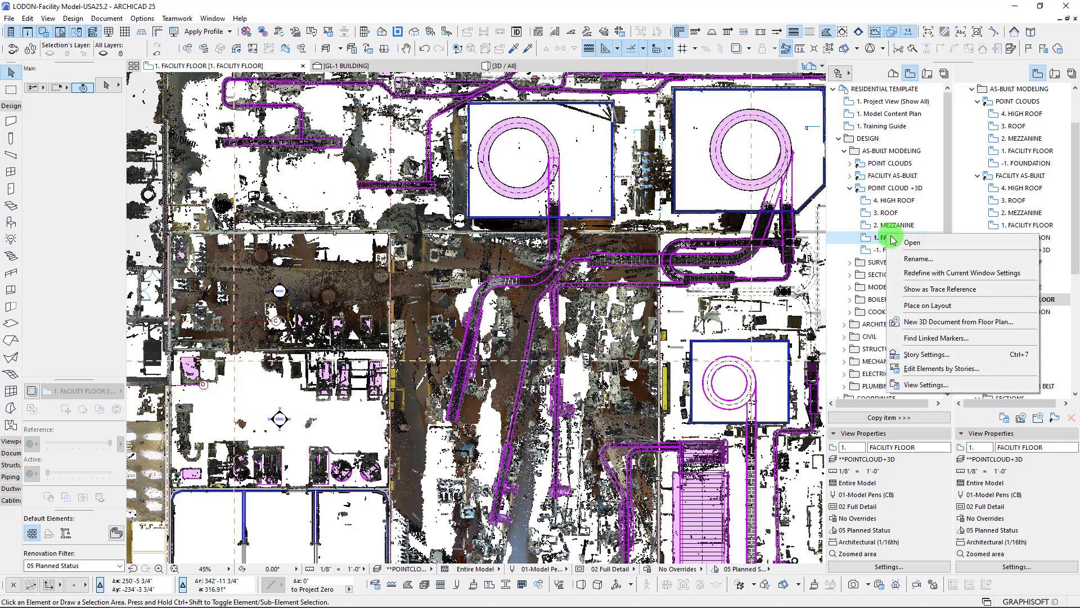
{"action": "left_click", "coordinate": [923, 387]}
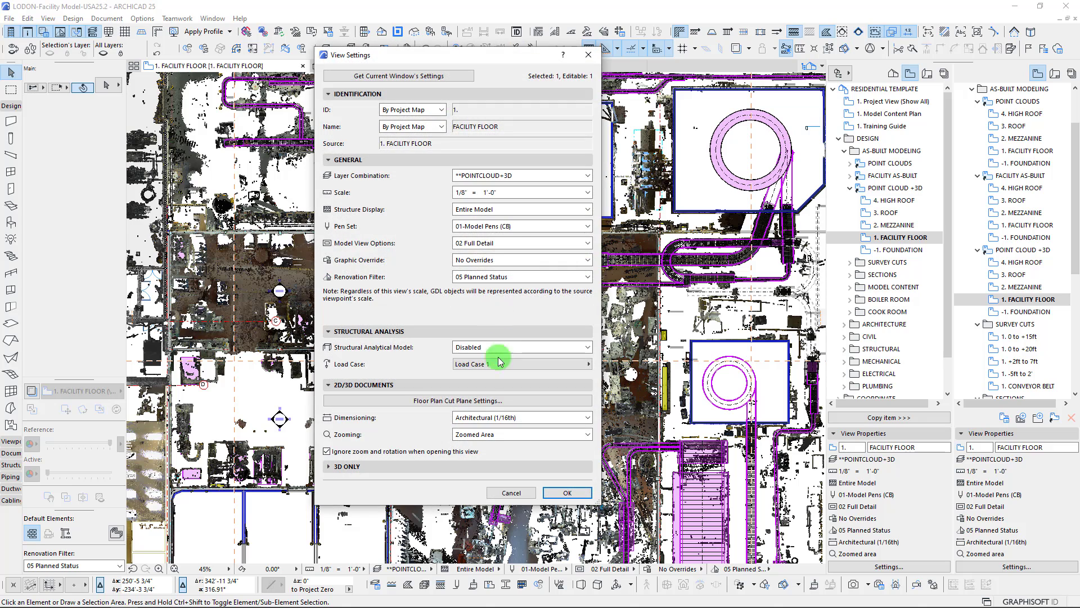
{"action": "left_click", "coordinate": [483, 400]}
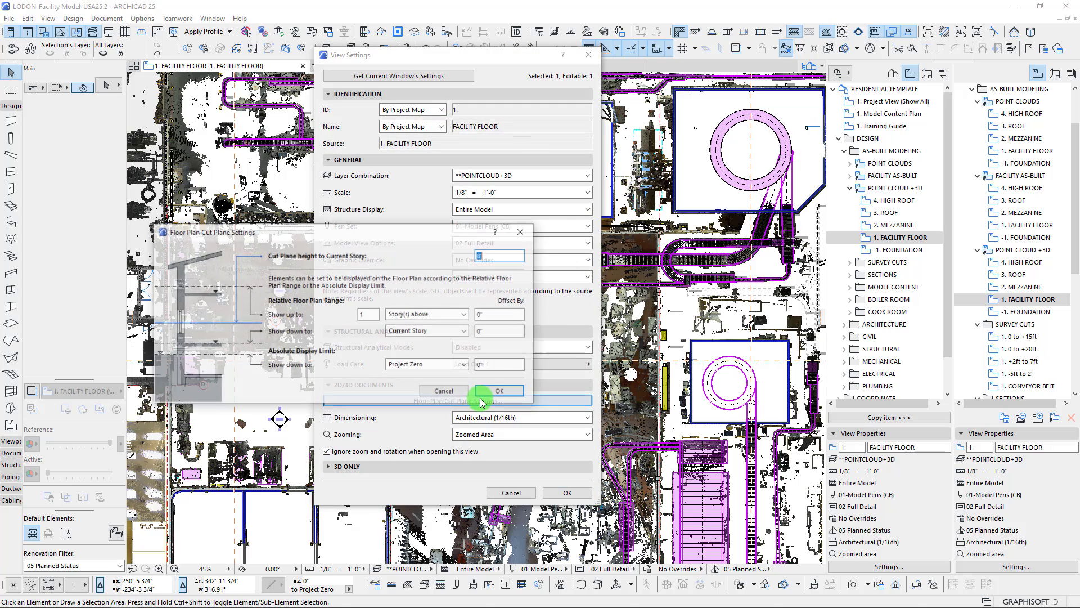
{"action": "left_click", "coordinate": [499, 258]}
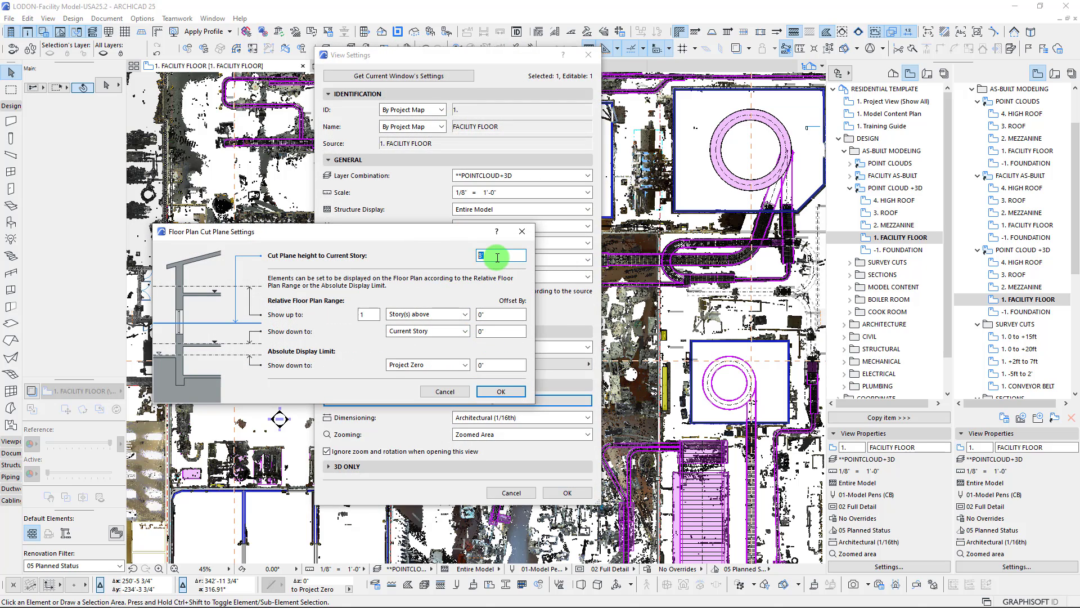
{"action": "left_click", "coordinate": [500, 332]}
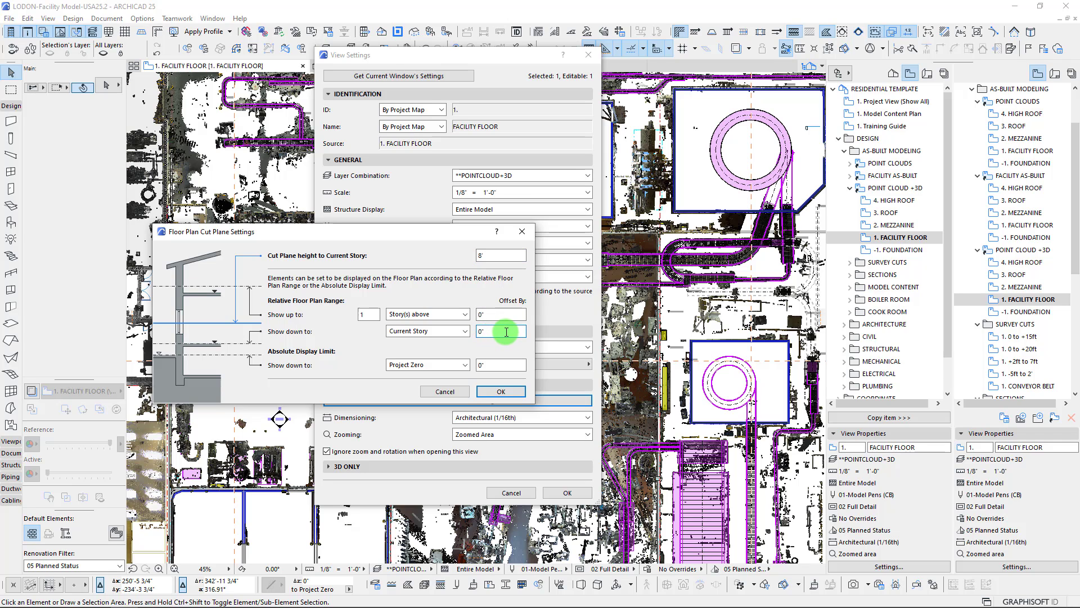
{"action": "key", "text": "BackSpace"}
{"action": "key", "text": "BackSpace"}
{"action": "type", "text": "1'"}
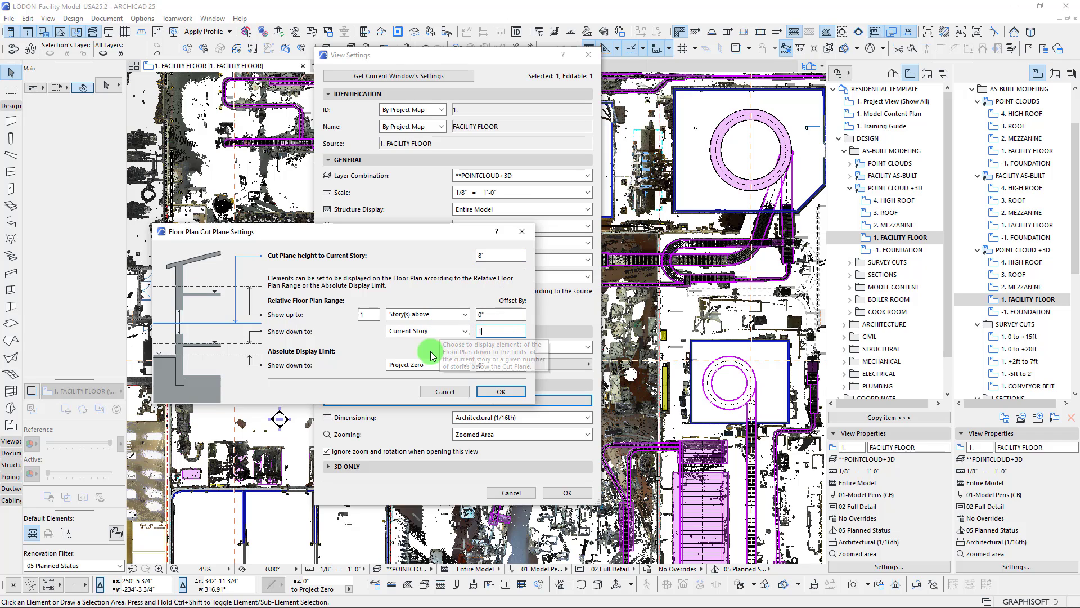
{"action": "left_click", "coordinate": [499, 390]}
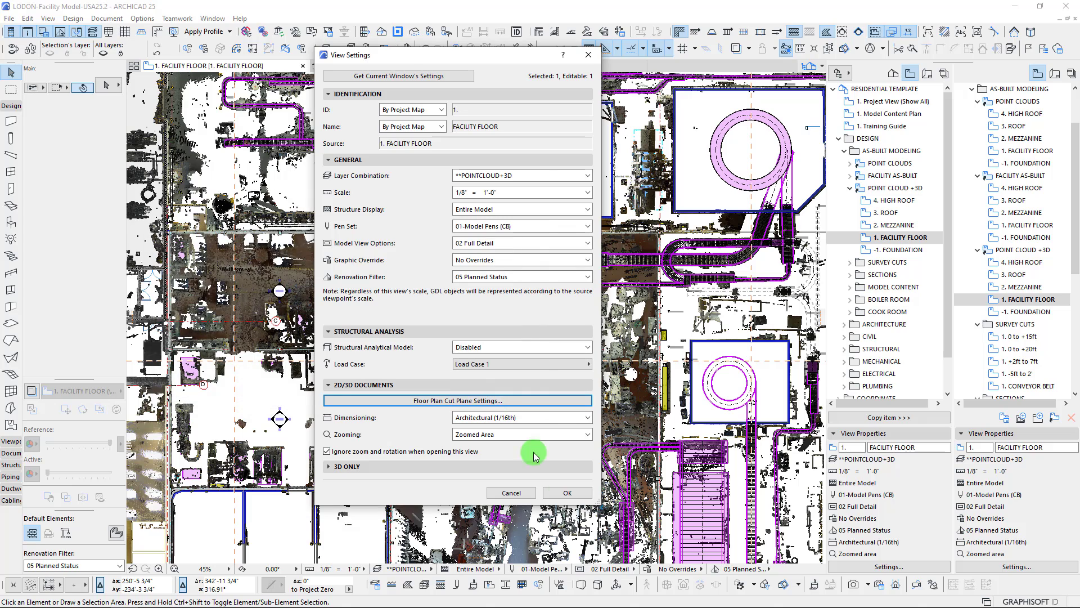
{"action": "left_click", "coordinate": [567, 493]}
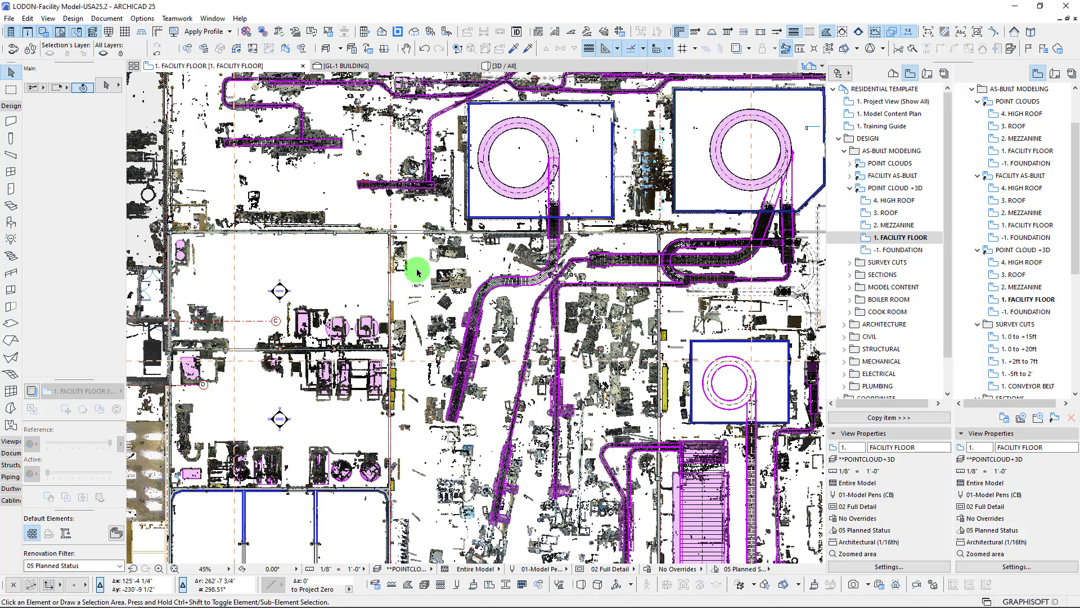
Inspect how the scanned floor equipment aligns with the modeled conveyors in the central and lower production areas
{"action": "middle_click_drag", "start_coordinate": [381, 326], "coordinate": [318, 430]}
{"action": "middle_click_drag", "start_coordinate": [509, 325], "coordinate": [314, 93]}
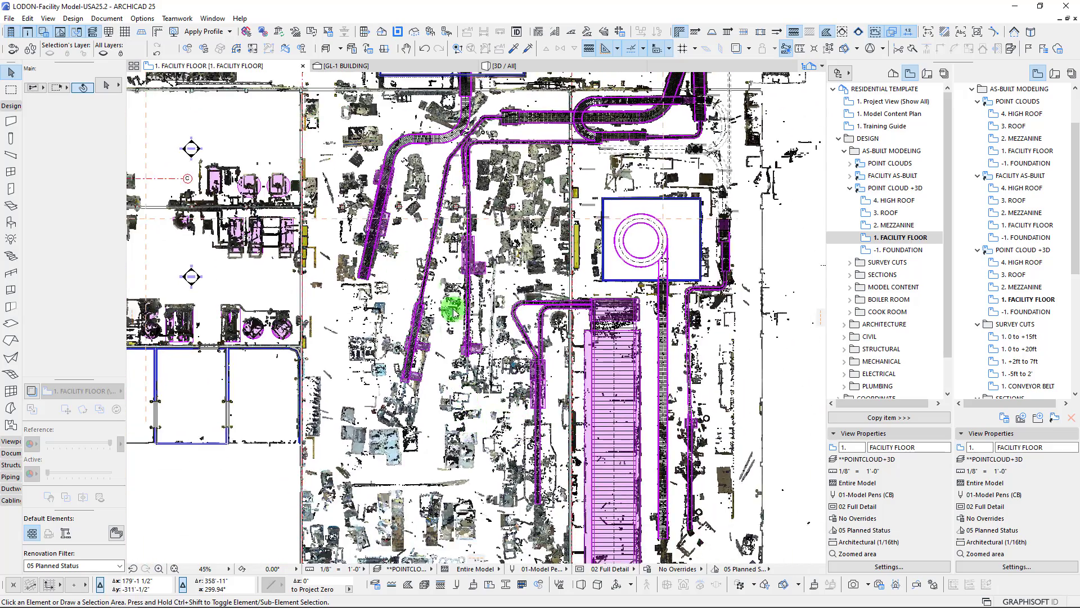
{"action": "scroll", "coordinate": [479, 172], "scroll_direction": "up", "scroll_amount": 3}
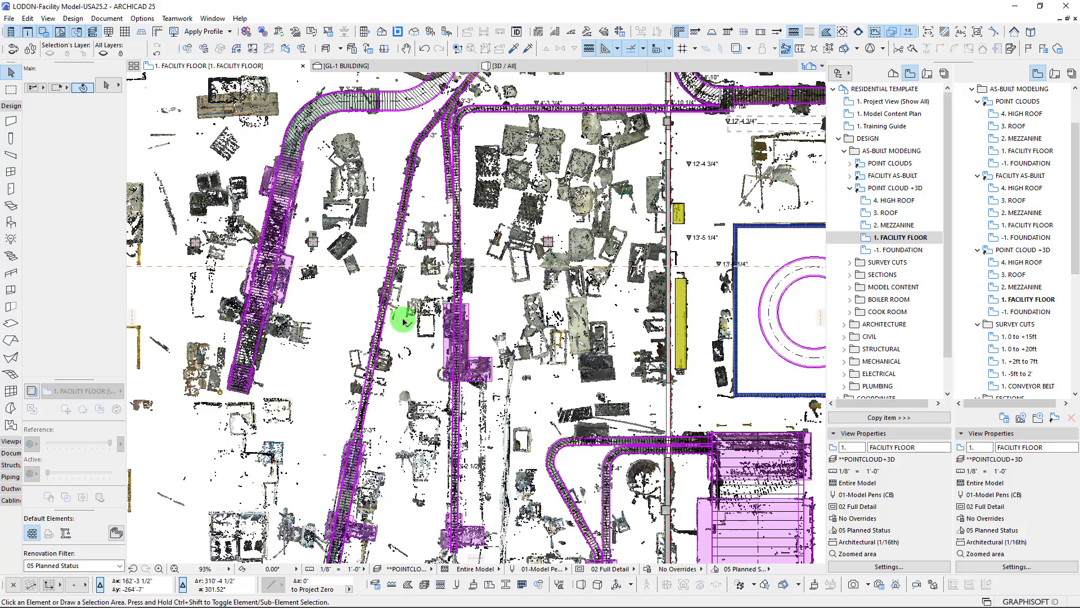
{"action": "middle_click_drag", "start_coordinate": [309, 476], "coordinate": [388, 249]}
{"action": "scroll", "coordinate": [292, 392], "scroll_direction": "down", "scroll_amount": 4}
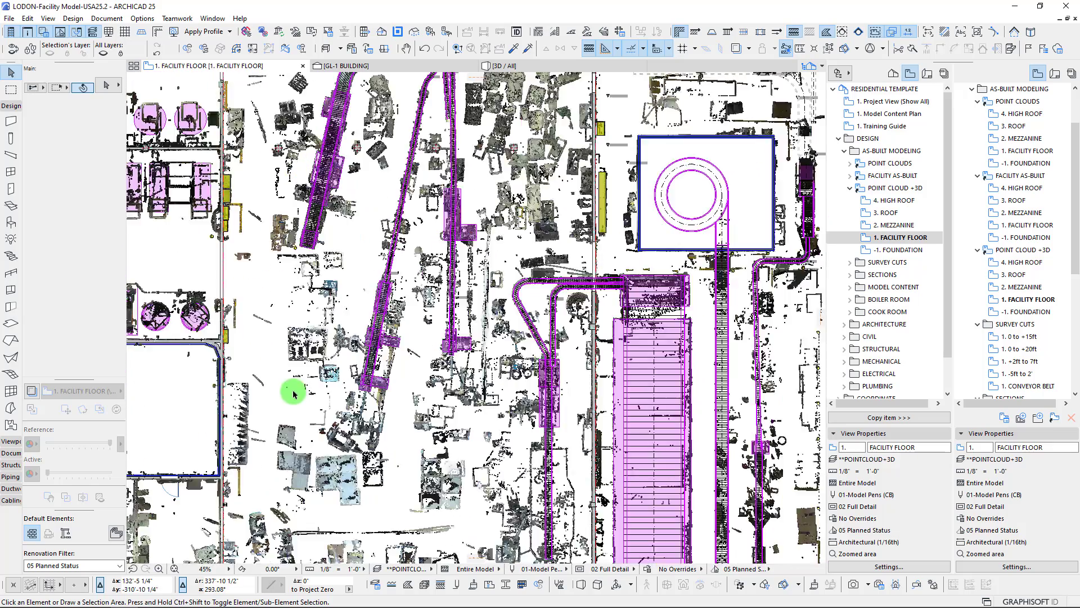
{"action": "middle_click_drag", "start_coordinate": [345, 412], "coordinate": [432, 318]}
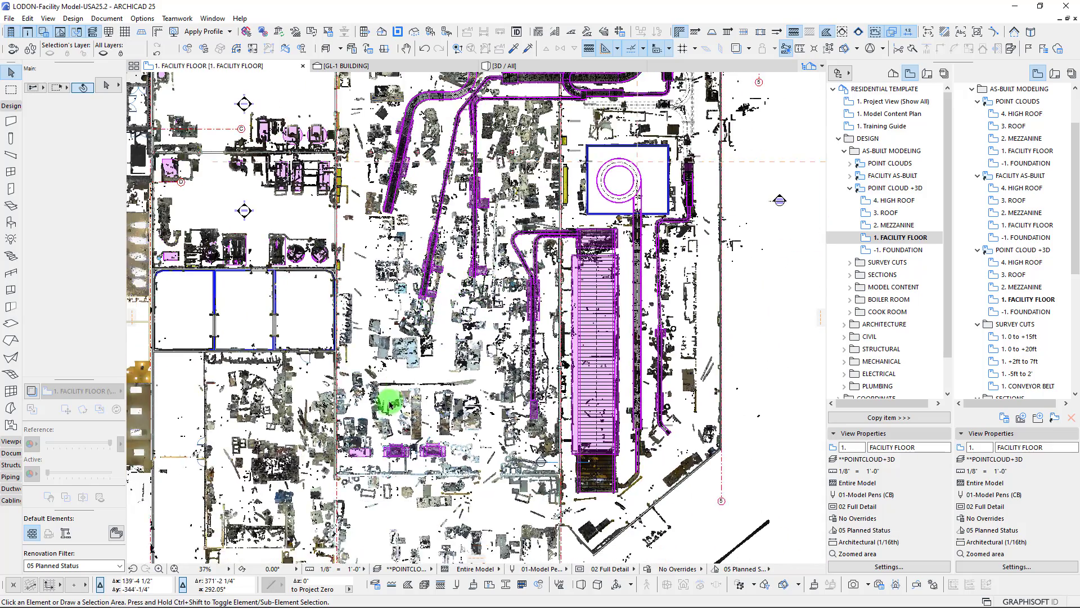
{"action": "scroll", "coordinate": [366, 414], "scroll_direction": "up", "scroll_amount": 2}
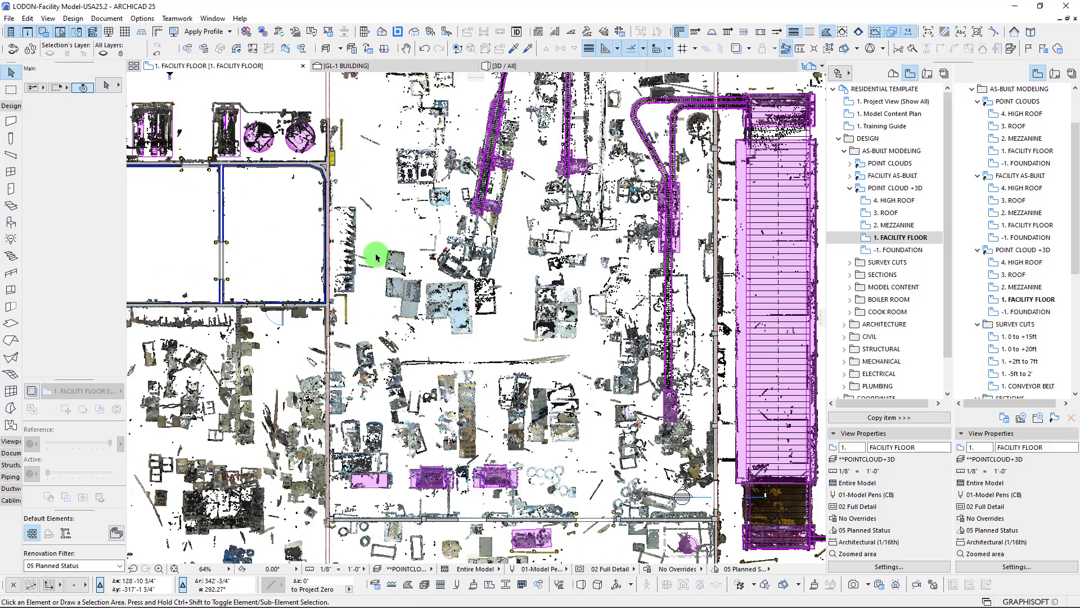
{"action": "scroll", "coordinate": [514, 444], "scroll_direction": "up", "scroll_amount": 2}
{"action": "middle_click_drag", "start_coordinate": [560, 343], "coordinate": [444, 344]}
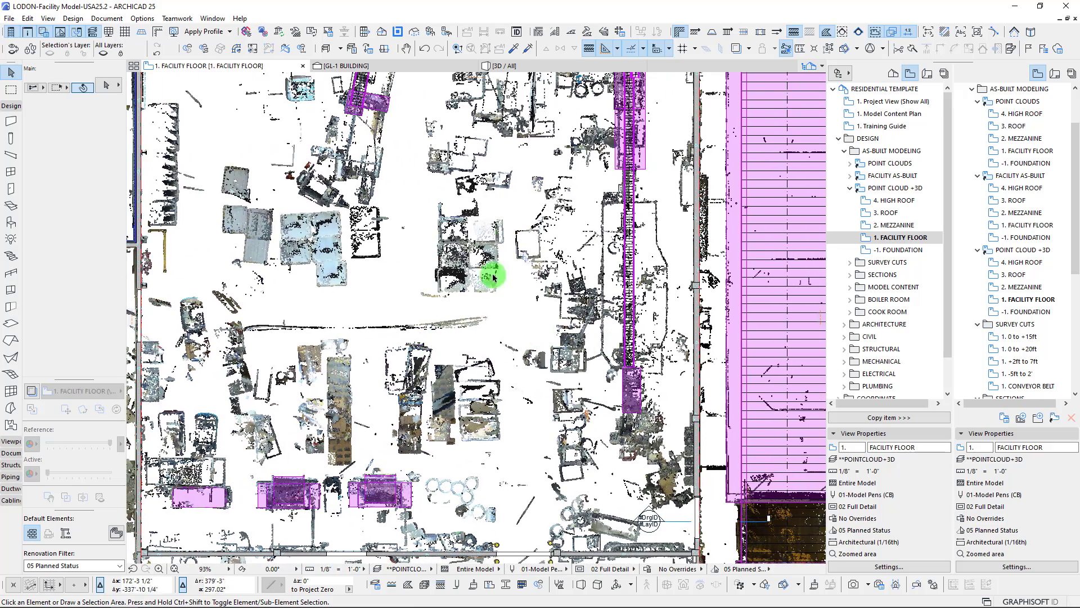
{"action": "scroll", "coordinate": [394, 360], "scroll_direction": "down", "scroll_amount": 4}
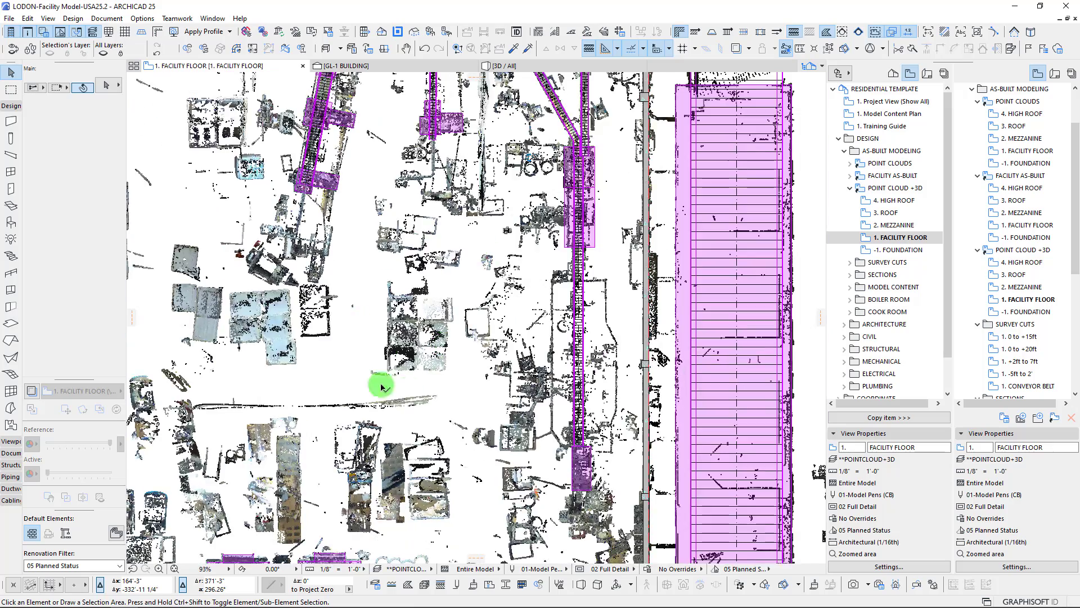
Review the combined scan and model across the whole facility, including the conveyor junction below the spiral rooms
{"action": "middle_click_drag", "start_coordinate": [413, 284], "coordinate": [554, 426]}
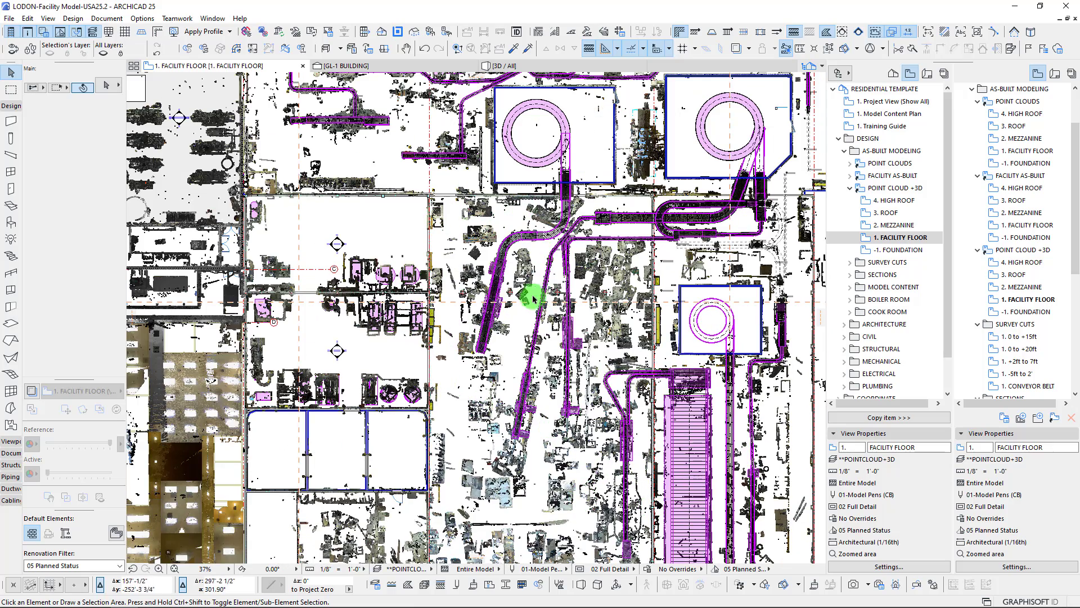
{"action": "scroll", "coordinate": [541, 283], "scroll_direction": "down", "scroll_amount": 2}
{"action": "scroll", "coordinate": [540, 283], "scroll_direction": "down", "scroll_amount": 3}
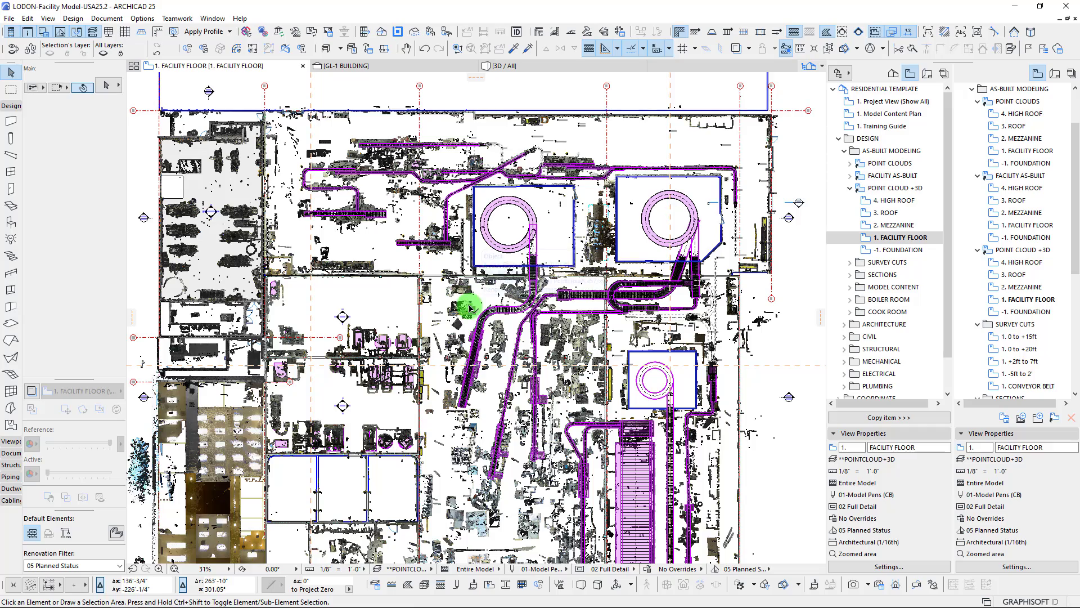
{"action": "scroll", "coordinate": [471, 309], "scroll_direction": "up", "scroll_amount": 10}
{"action": "scroll", "coordinate": [448, 310], "scroll_direction": "down", "scroll_amount": 10}
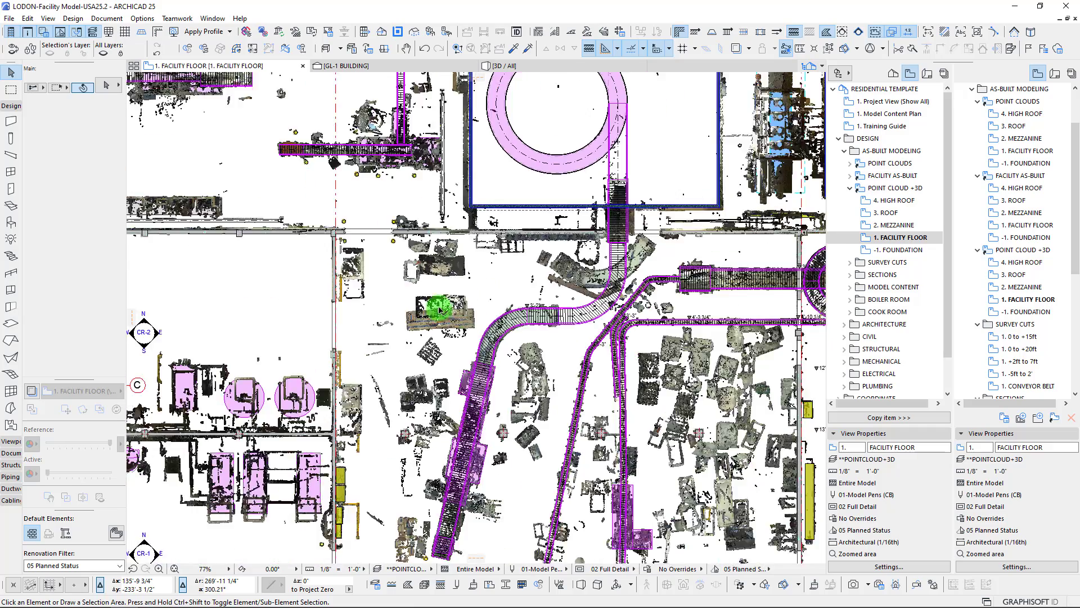
{"action": "middle_click_drag", "start_coordinate": [465, 265], "coordinate": [482, 256]}
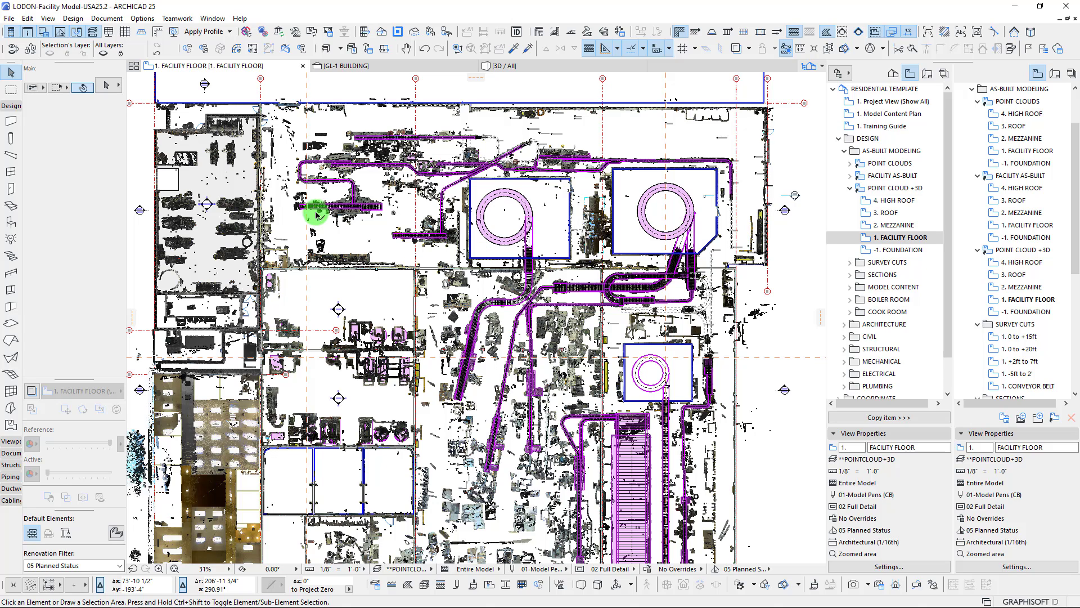
{"action": "middle_click_drag", "start_coordinate": [398, 296], "coordinate": [403, 292]}
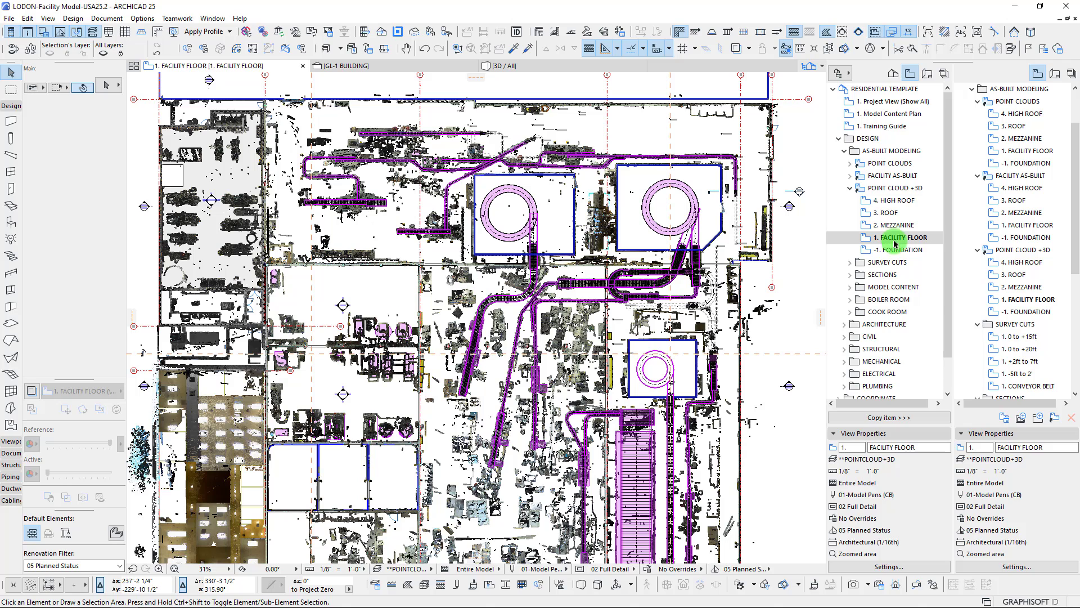
Collapse the POINT CLOUD +3D views, expand SURVEY CUTS and open the 1. +2ft to 7ft view
{"action": "left_click", "coordinate": [885, 191]}
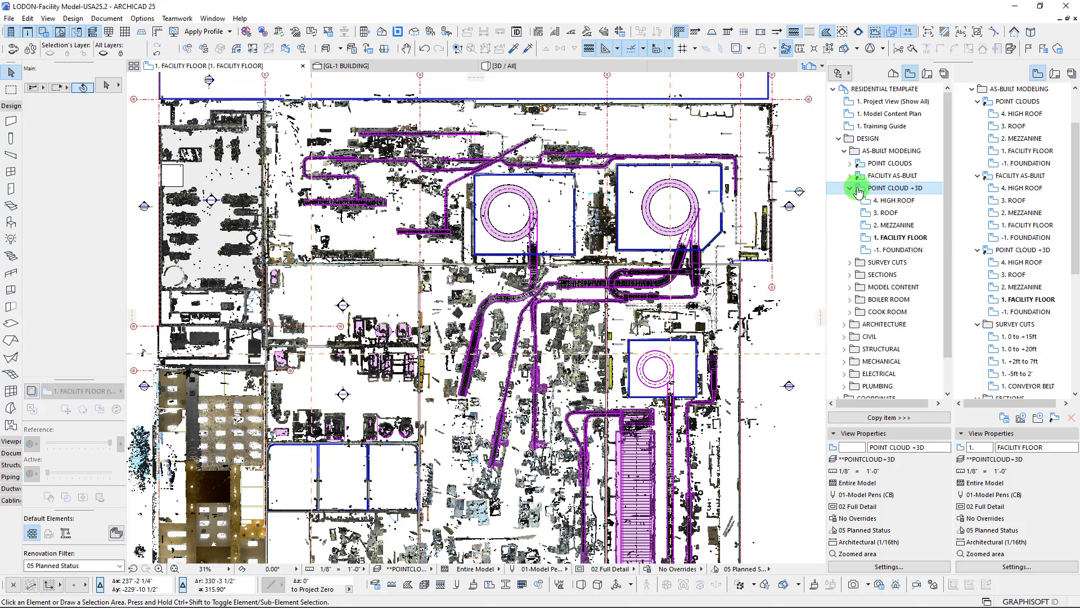
{"action": "left_click", "coordinate": [850, 187]}
{"action": "left_click", "coordinate": [856, 201]}
{"action": "left_click", "coordinate": [852, 201]}
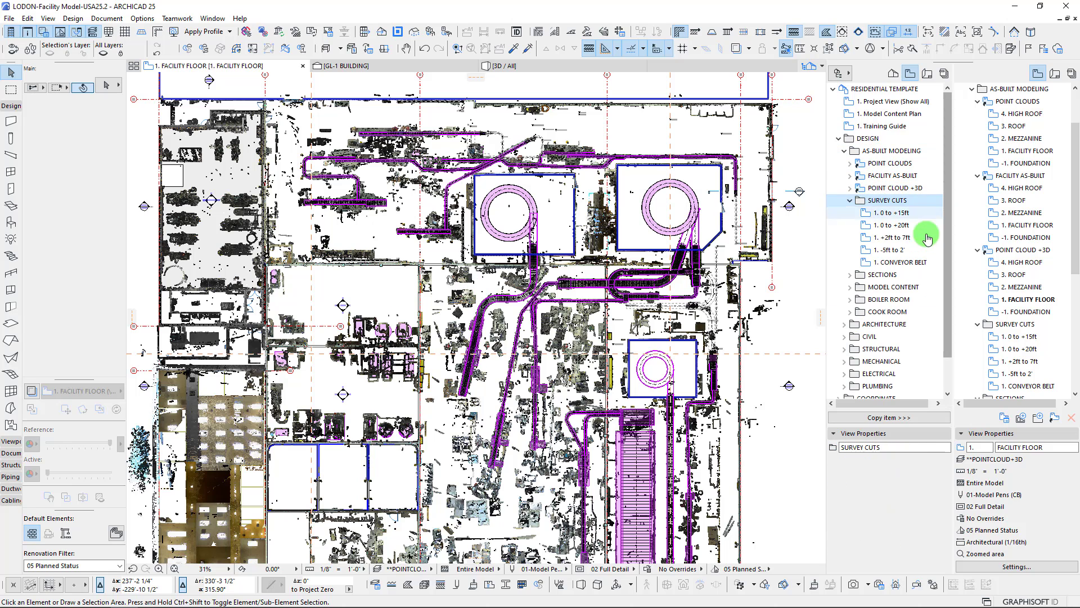
{"action": "left_click", "coordinate": [894, 238]}
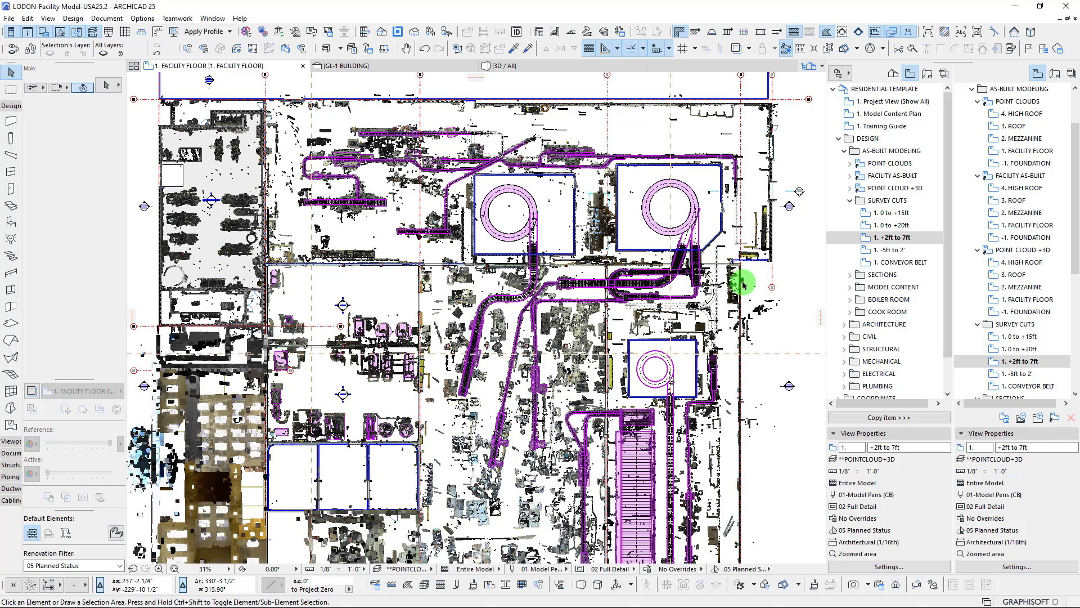
{"action": "double_click", "coordinate": [893, 237]}
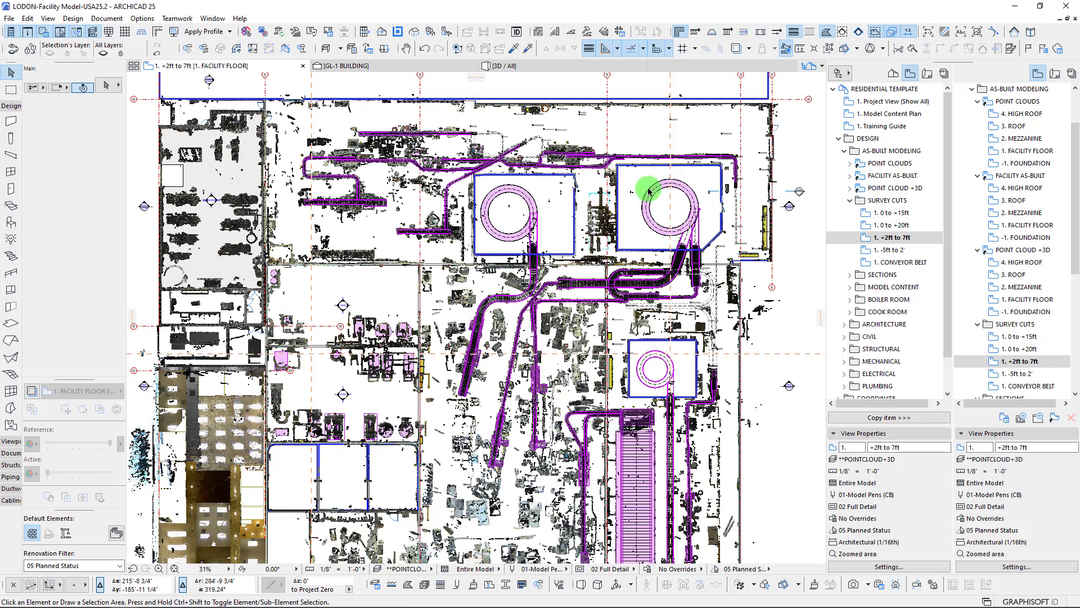
Check the scanned conveyors around the upper spiral rooms and open the 1. 0 to +15ft survey cut for comparison
{"action": "scroll", "coordinate": [731, 149], "scroll_direction": "up", "scroll_amount": 5}
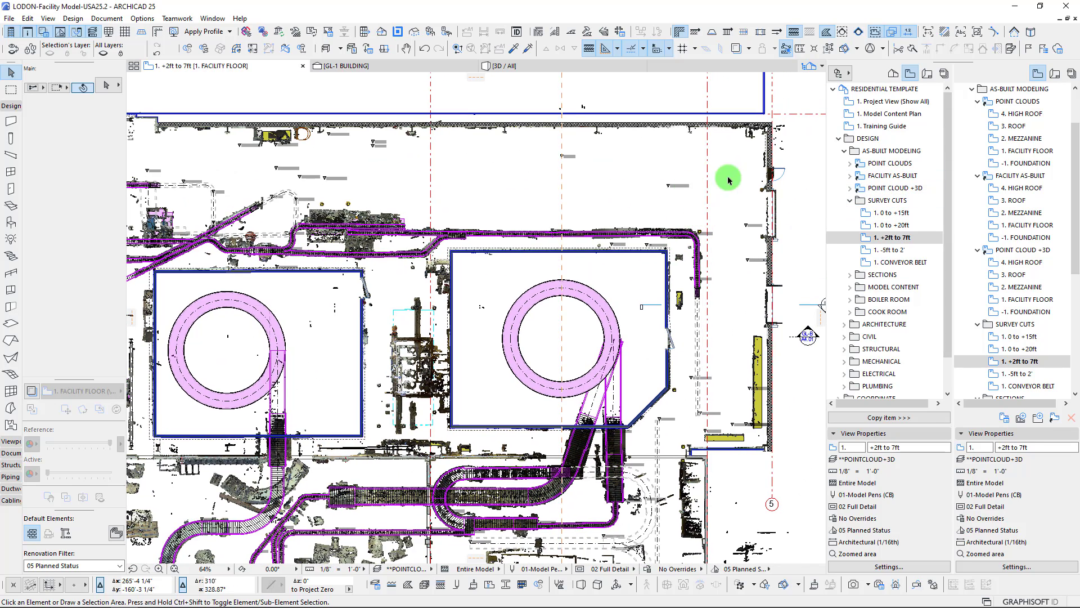
{"action": "scroll", "coordinate": [593, 231], "scroll_direction": "up", "scroll_amount": 1}
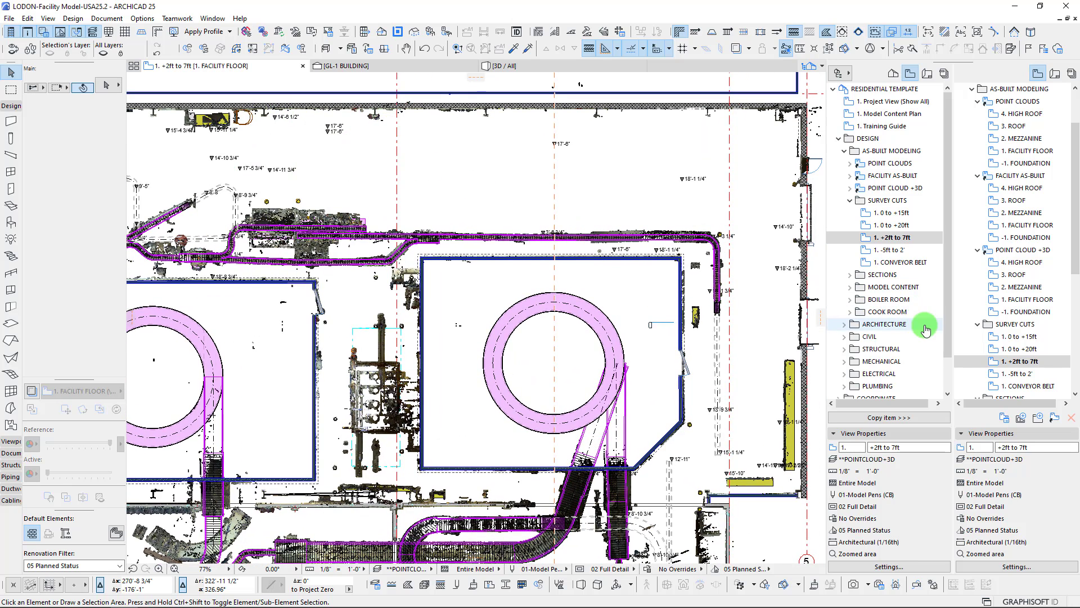
{"action": "left_click", "coordinate": [892, 215]}
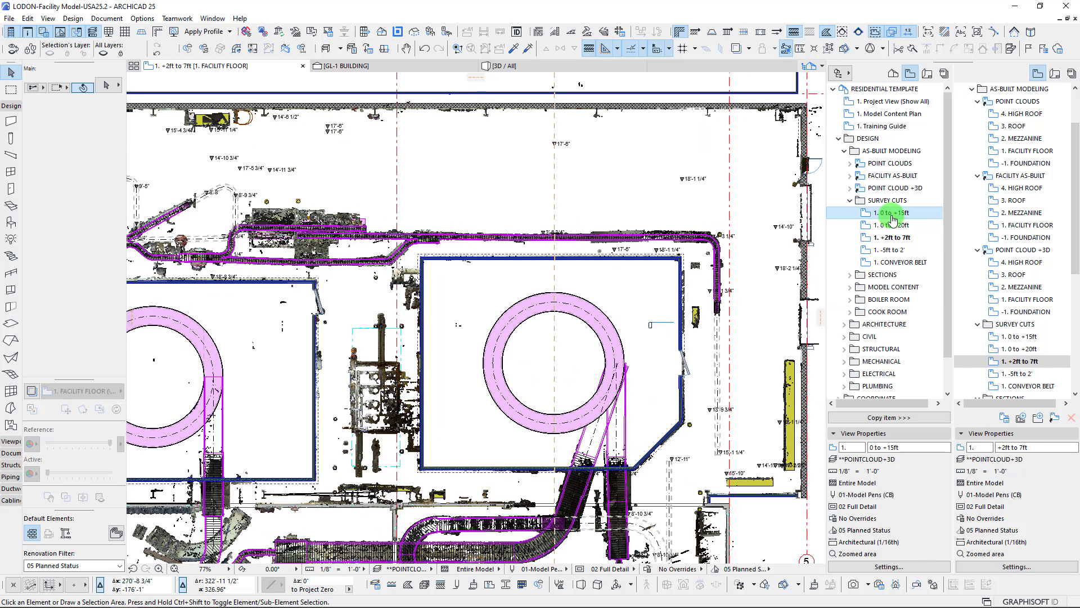
{"action": "double_click", "coordinate": [893, 215]}
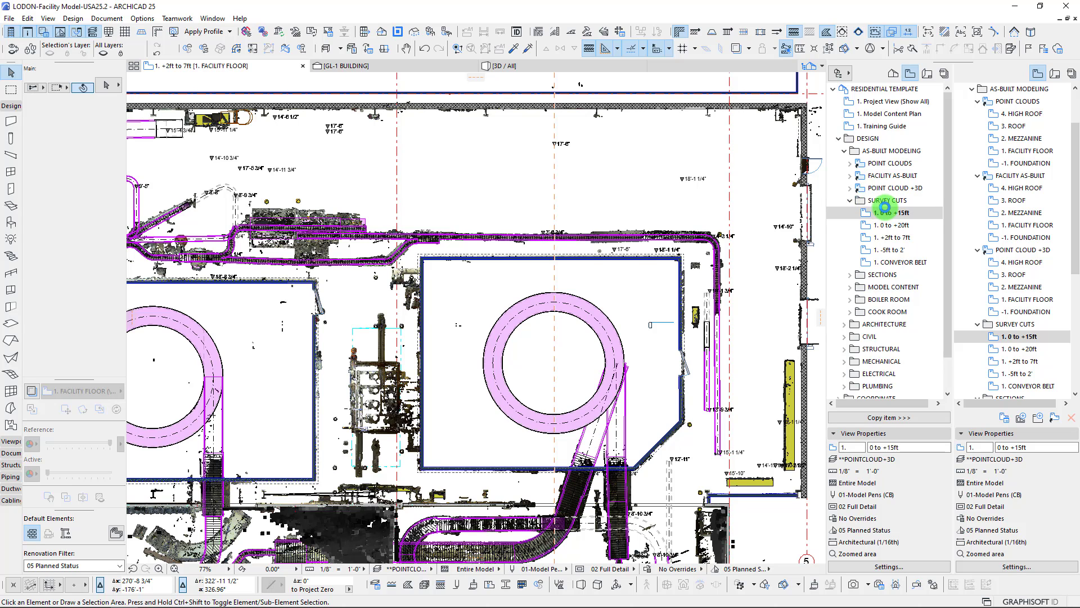
Open the 1. 0 to +15ft survey cut and examine the scanned equipment above the spiral room near the outer corner
{"action": "double_click", "coordinate": [885, 212]}
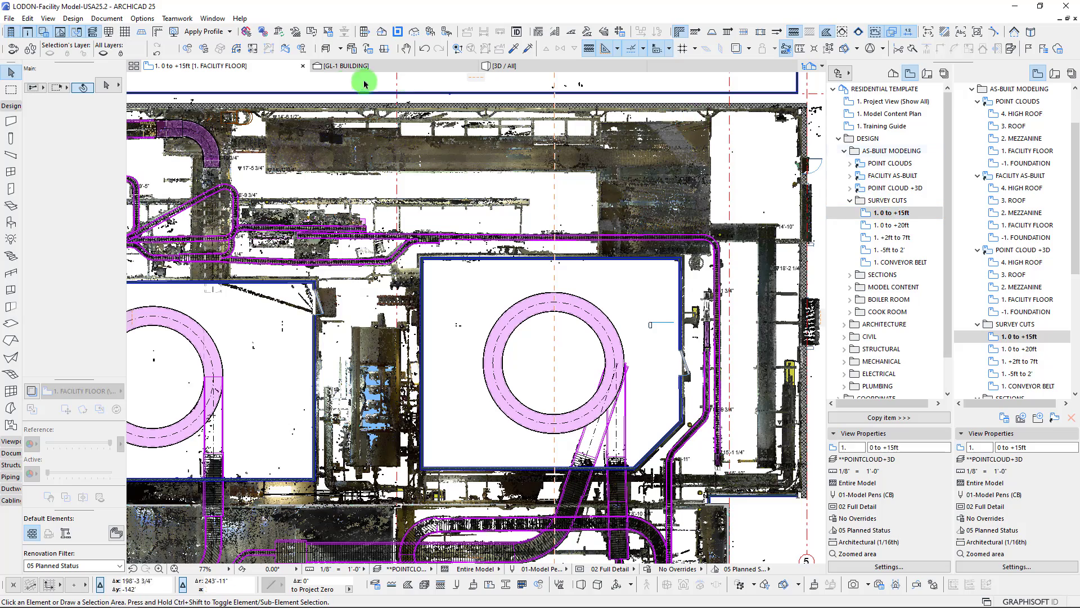
{"action": "scroll", "coordinate": [672, 150], "scroll_direction": "up", "scroll_amount": 3}
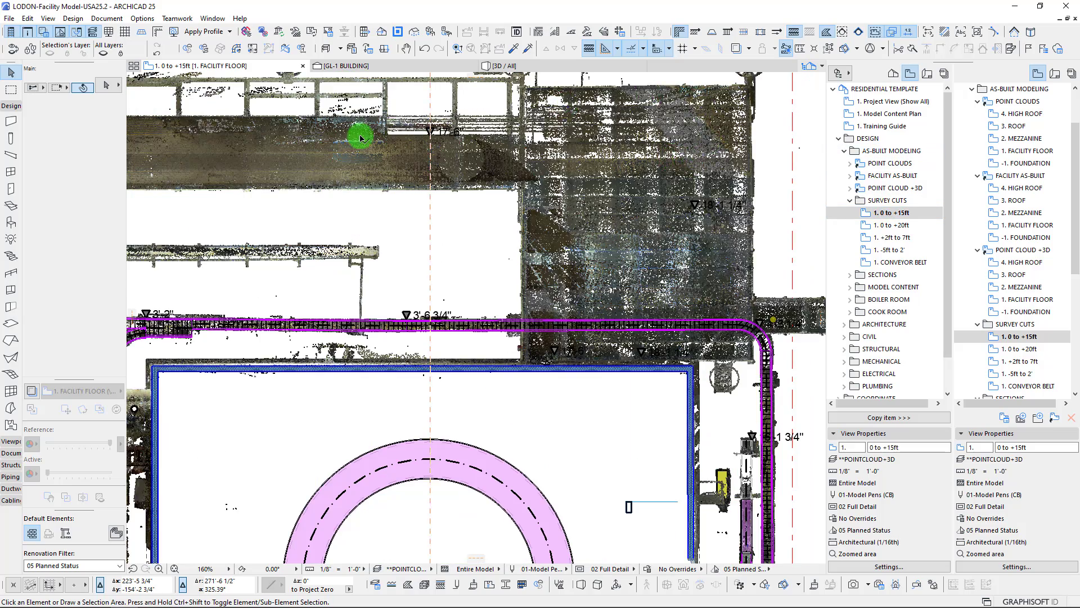
{"action": "scroll", "coordinate": [379, 144], "scroll_direction": "down", "scroll_amount": 3}
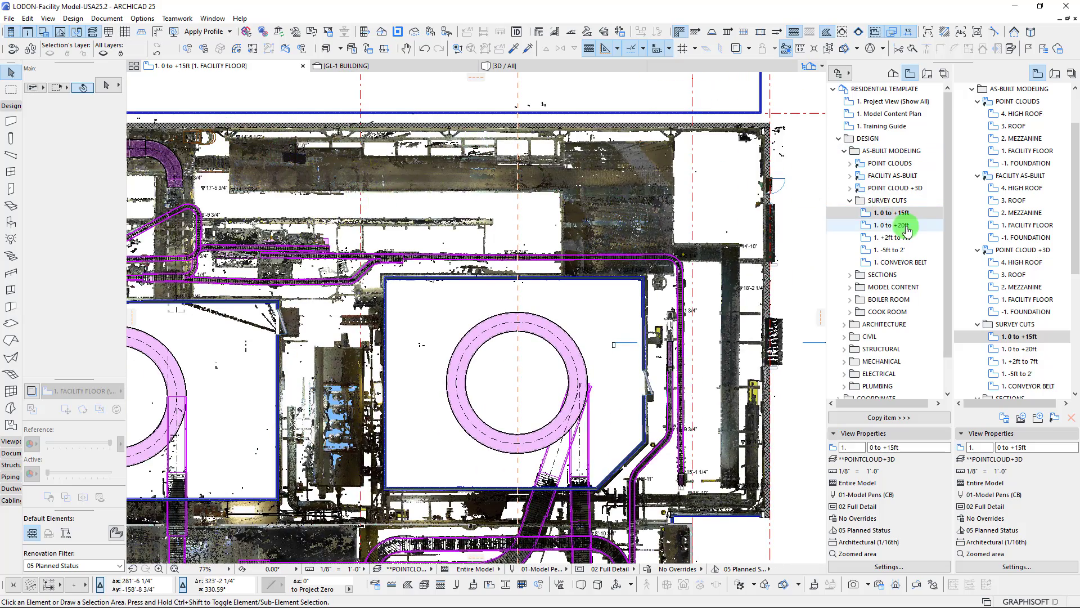
Open the 1. 0 to +20ft survey cut and review the overhead conveyors around both spiral rooms and the production area below
{"action": "left_click", "coordinate": [898, 226]}
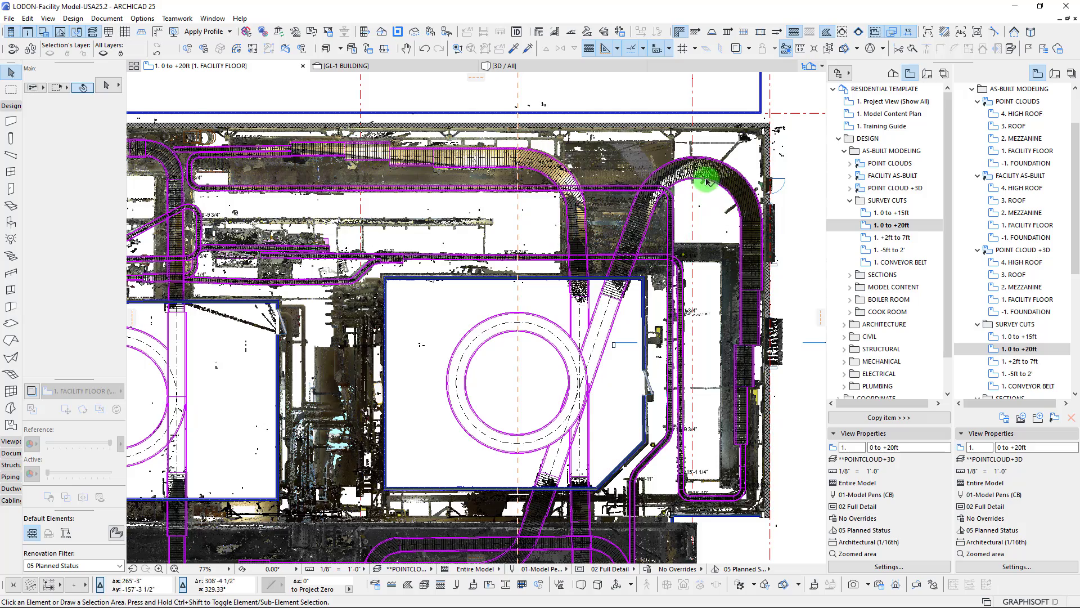
{"action": "scroll", "coordinate": [616, 170], "scroll_direction": "up", "scroll_amount": 3}
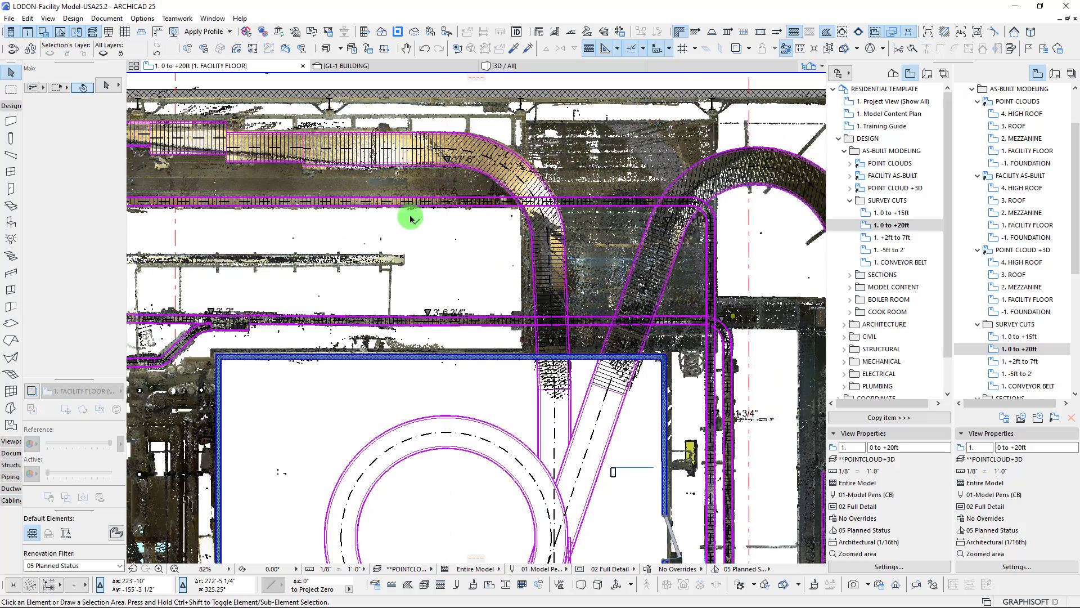
{"action": "scroll", "coordinate": [394, 185], "scroll_direction": "down", "scroll_amount": 6}
{"action": "middle_click_drag", "start_coordinate": [499, 229], "coordinate": [742, 209]}
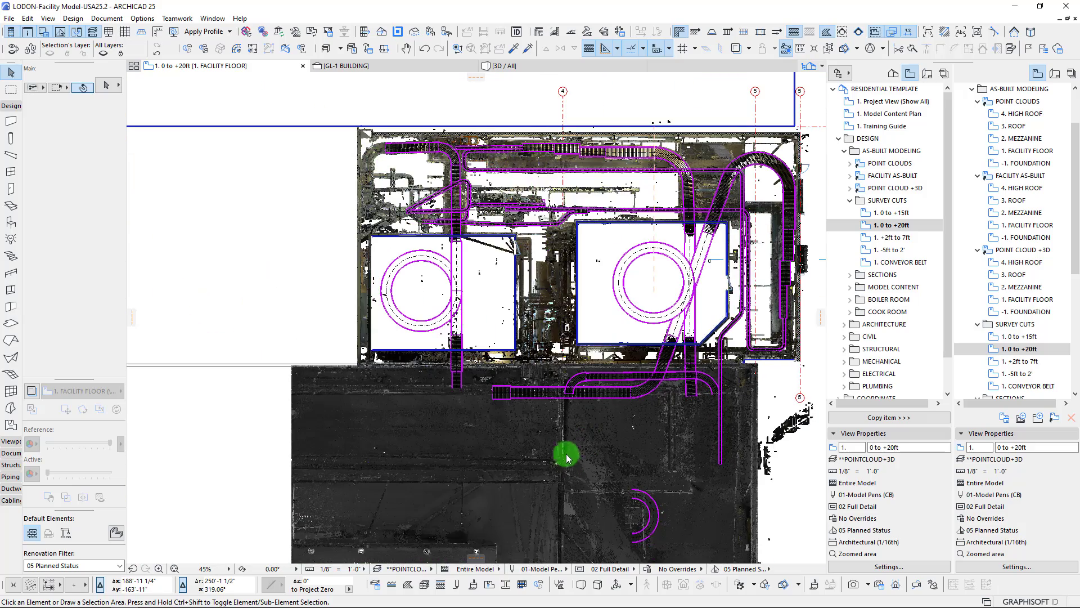
{"action": "middle_click_drag", "start_coordinate": [538, 351], "coordinate": [489, 197]}
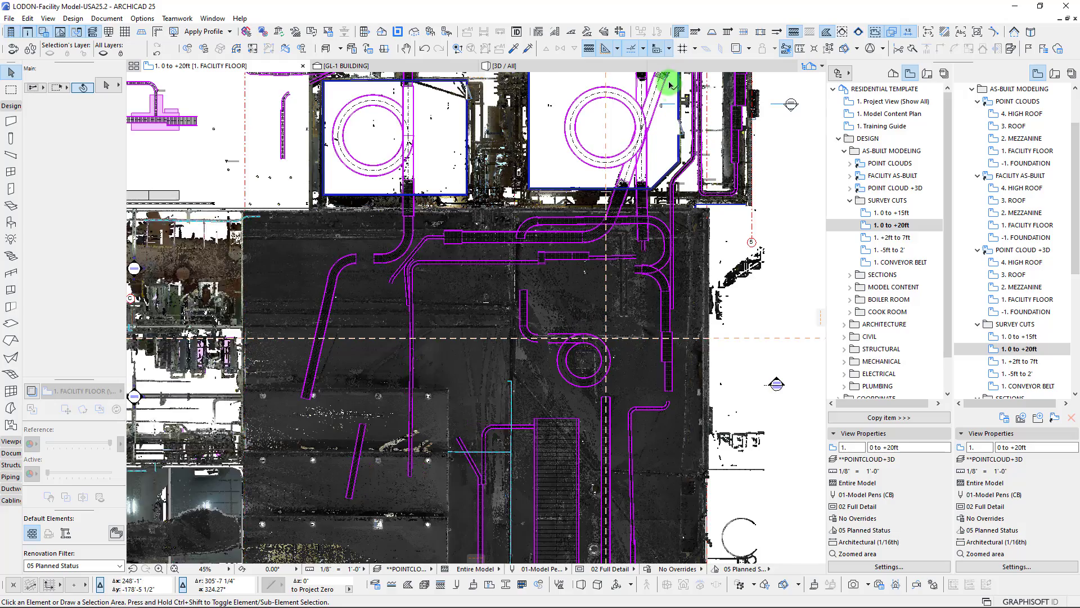
Inspect how the modeled overhead conveyor bends match the scan near the building's outer corner and along the upper wall
{"action": "scroll", "coordinate": [671, 85], "scroll_direction": "up", "scroll_amount": 5}
{"action": "middle_click_drag", "start_coordinate": [675, 97], "coordinate": [522, 330]}
{"action": "middle_click_drag", "start_coordinate": [714, 151], "coordinate": [546, 368]}
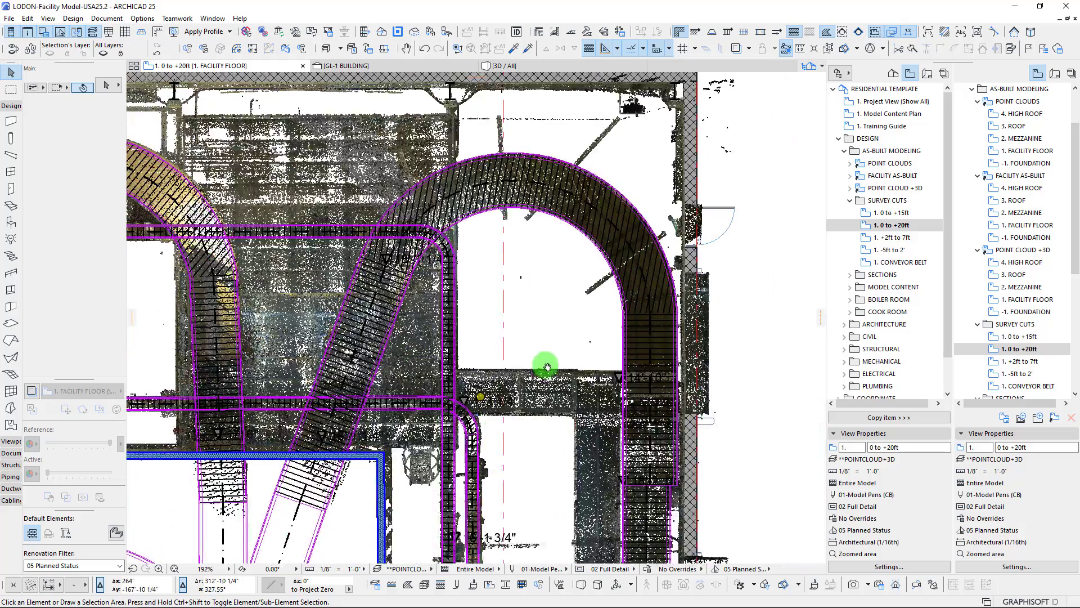
{"action": "scroll", "coordinate": [464, 231], "scroll_direction": "down", "scroll_amount": 2}
{"action": "middle_click_drag", "start_coordinate": [464, 231], "coordinate": [539, 259]}
{"action": "scroll", "coordinate": [539, 259], "scroll_direction": "up", "scroll_amount": 2}
{"action": "mouse_move", "coordinate": [513, 298]}
{"action": "middle_mouse_down"}
{"action": "mouse_move", "coordinate": [506, 313]}
{"action": "mouse_move", "coordinate": [414, 251]}
{"action": "mouse_move", "coordinate": [429, 239]}
{"action": "mouse_move", "coordinate": [506, 241]}
{"action": "mouse_move", "coordinate": [465, 325]}
{"action": "mouse_move", "coordinate": [514, 279]}
{"action": "middle_mouse_up"}
{"action": "middle_click_drag", "start_coordinate": [290, 291], "coordinate": [747, 302]}
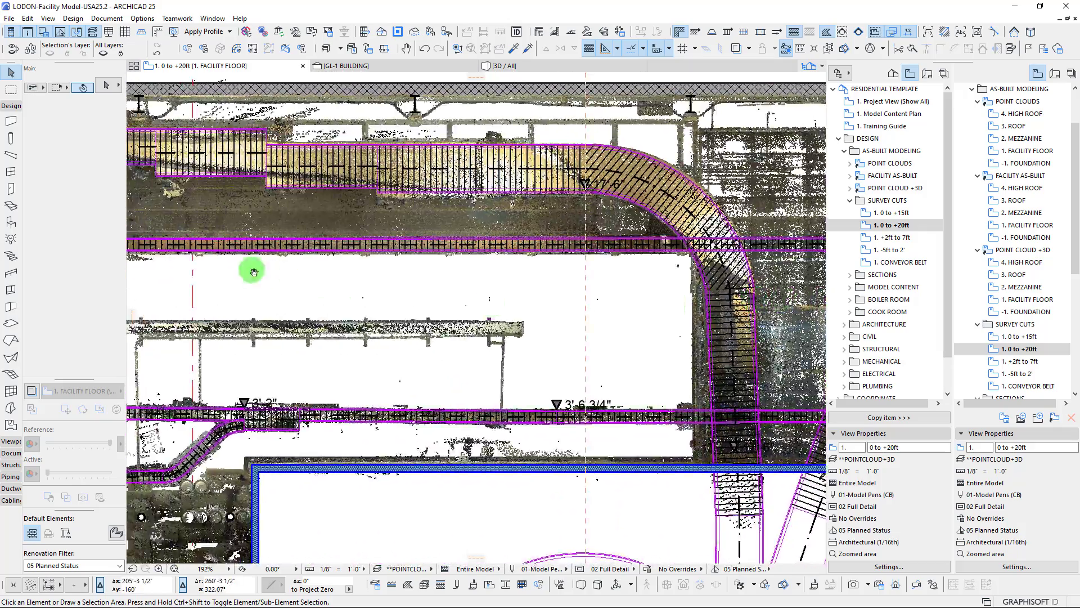
Follow the modeled conveyors past the other spiral room to the looping conveyor and the adjoining scanned room
{"action": "middle_click_drag", "start_coordinate": [252, 270], "coordinate": [581, 290]}
{"action": "middle_click_drag", "start_coordinate": [345, 358], "coordinate": [647, 266]}
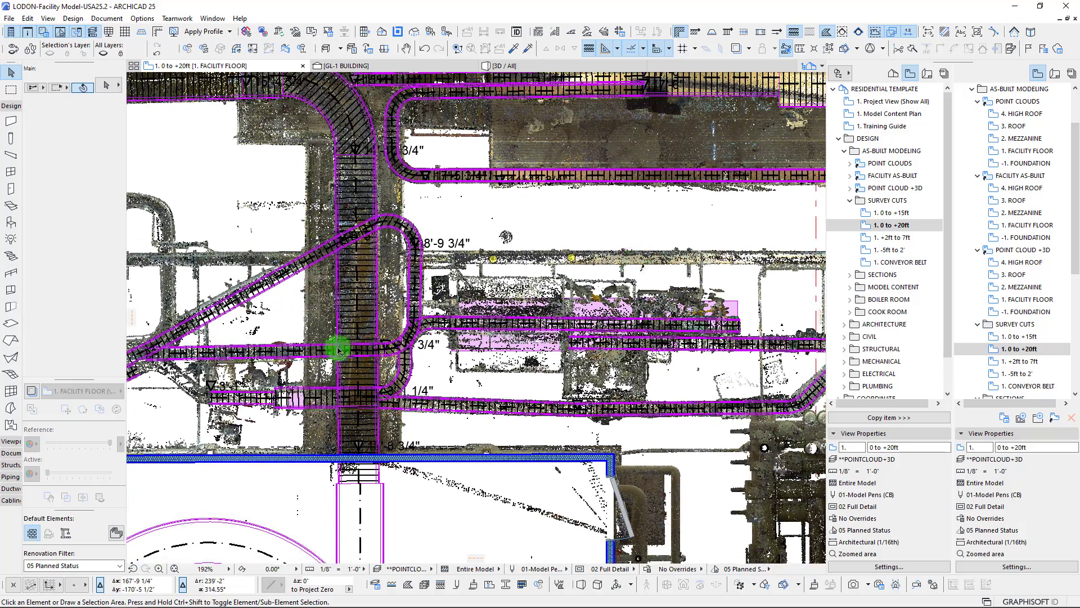
{"action": "scroll", "coordinate": [324, 355], "scroll_direction": "up", "scroll_amount": 4}
{"action": "scroll", "coordinate": [530, 304], "scroll_direction": "down", "scroll_amount": 5}
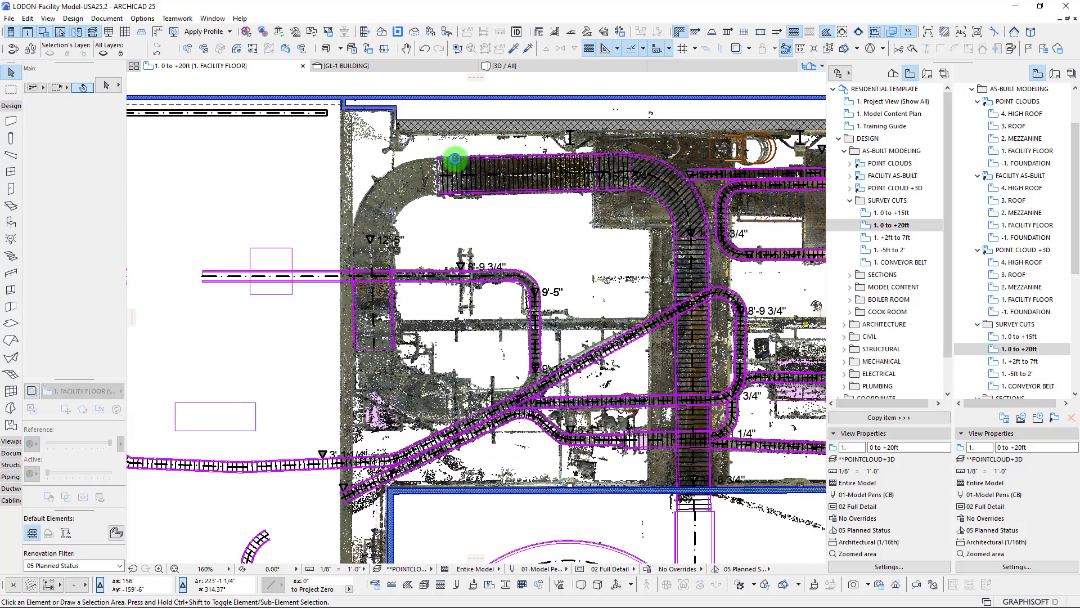
{"action": "middle_click_drag", "start_coordinate": [242, 227], "coordinate": [325, 248]}
{"action": "middle_click_drag", "start_coordinate": [614, 298], "coordinate": [837, 242]}
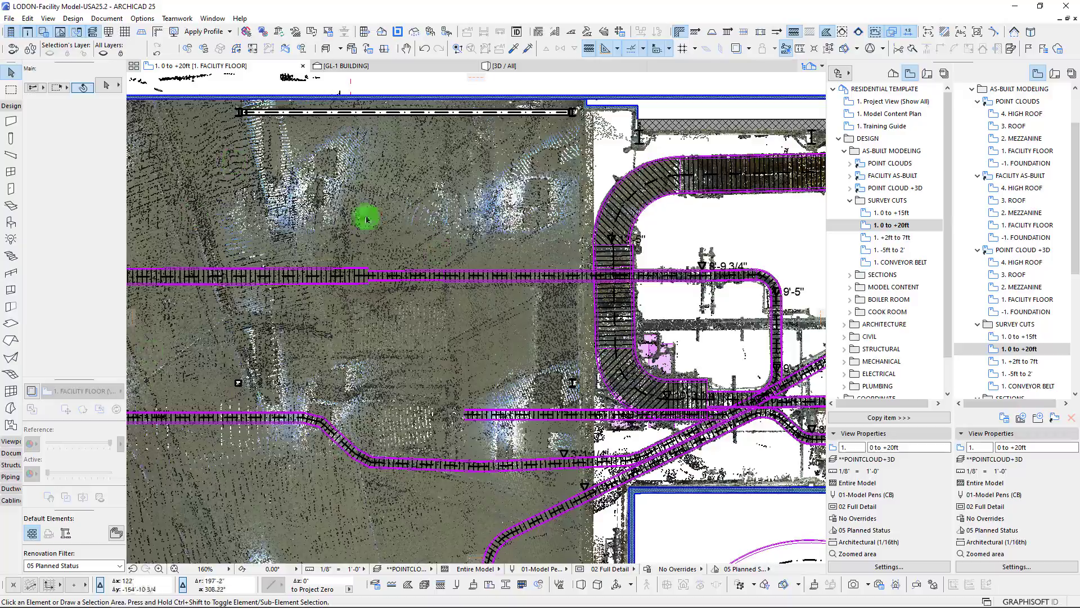
Examine the conveyor runs inside the adjoining scanned room against the point cloud
{"action": "scroll", "coordinate": [324, 335], "scroll_direction": "up", "scroll_amount": 4}
{"action": "middle_click_drag", "start_coordinate": [325, 332], "coordinate": [621, 259]}
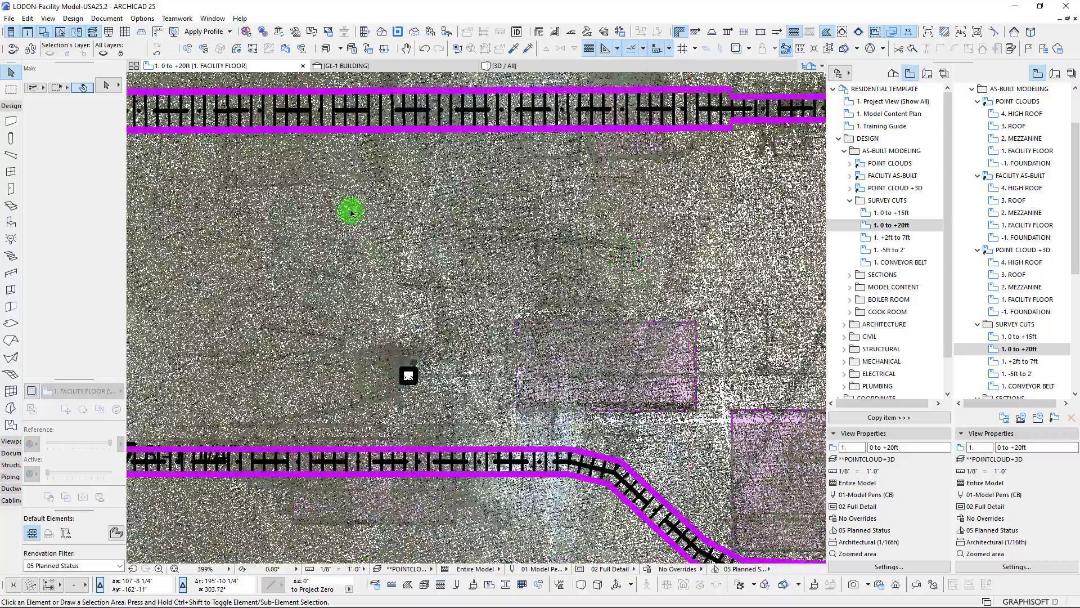
{"action": "scroll", "coordinate": [392, 351], "scroll_direction": "down", "scroll_amount": 4}
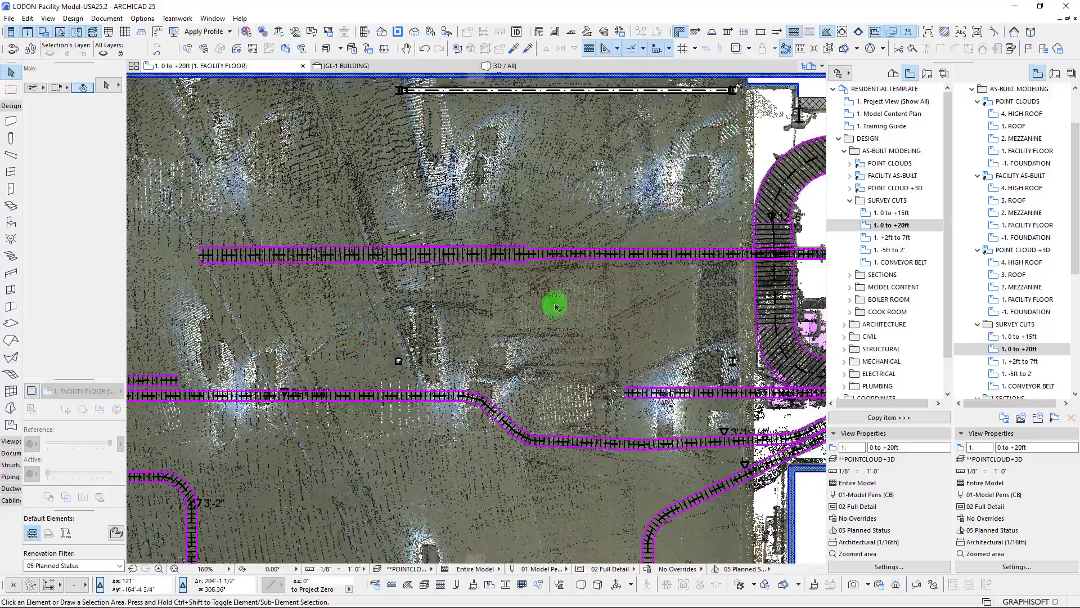
{"action": "scroll", "coordinate": [555, 306], "scroll_direction": "down", "scroll_amount": 3}
{"action": "middle_click_drag", "start_coordinate": [506, 304], "coordinate": [243, 258]}
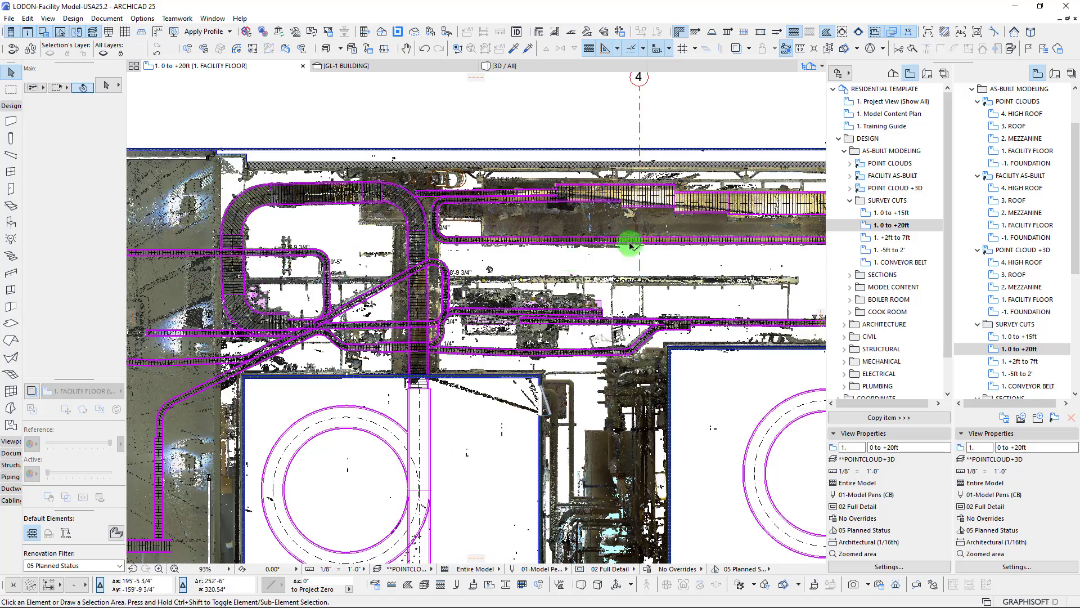
Check the stepped overhead conveyor near grid line 4 against the scan and return to the spiral room by grid line 5
{"action": "scroll", "coordinate": [630, 245], "scroll_direction": "up", "scroll_amount": 3}
{"action": "middle_click_drag", "start_coordinate": [663, 239], "coordinate": [477, 311]}
{"action": "scroll", "coordinate": [667, 405], "scroll_direction": "down", "scroll_amount": 3}
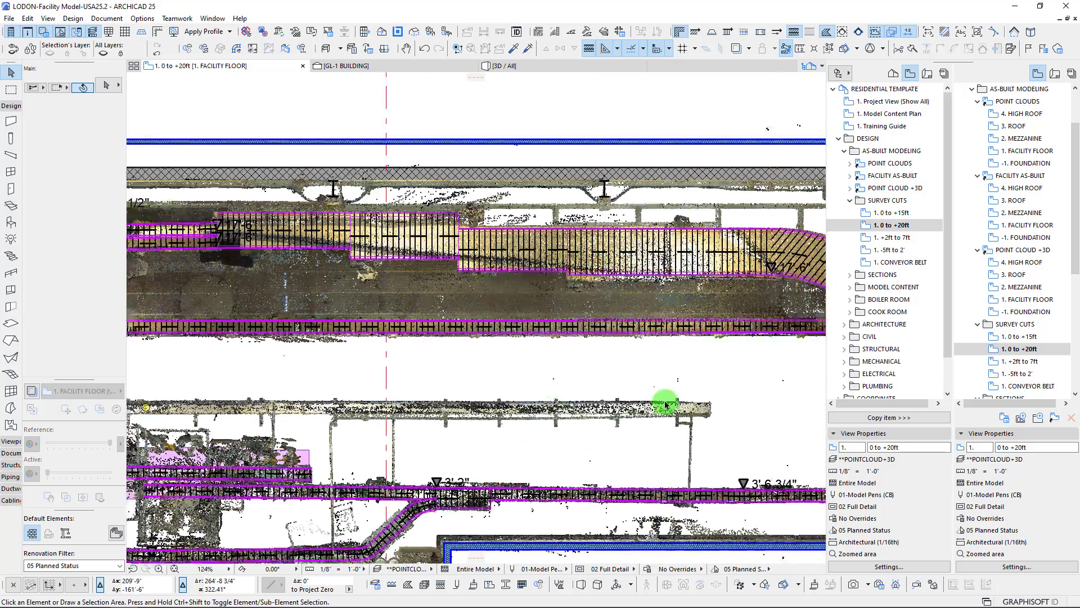
{"action": "middle_click_drag", "start_coordinate": [714, 400], "coordinate": [480, 260]}
{"action": "scroll", "coordinate": [519, 259], "scroll_direction": "down", "scroll_amount": 2}
{"action": "scroll", "coordinate": [519, 259], "scroll_direction": "down", "scroll_amount": 1}
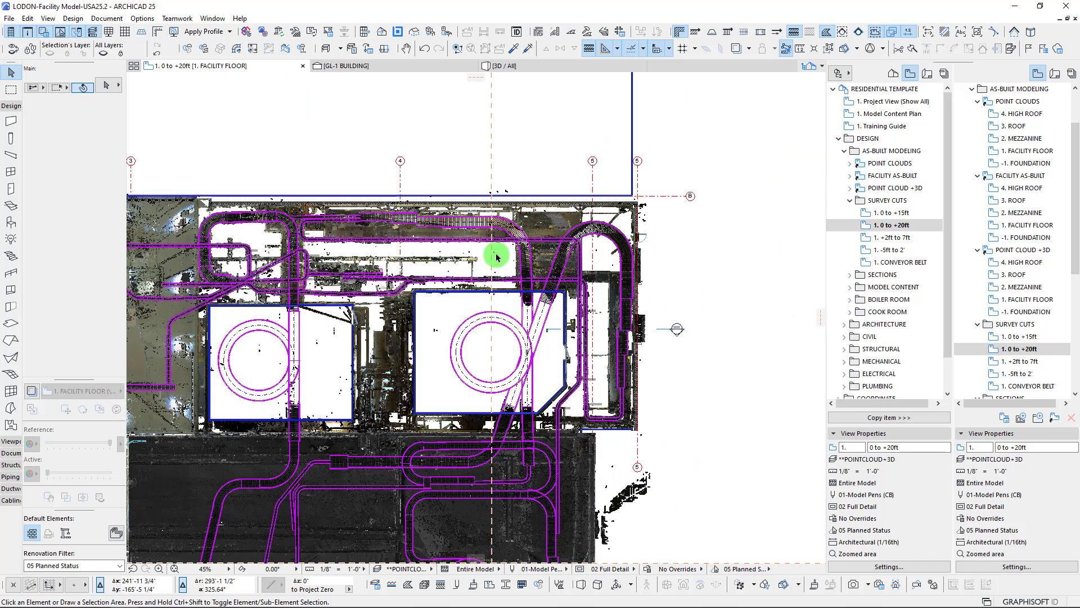
{"action": "scroll", "coordinate": [494, 254], "scroll_direction": "up", "scroll_amount": 2}
{"action": "middle_click_drag", "start_coordinate": [771, 372], "coordinate": [690, 369]}
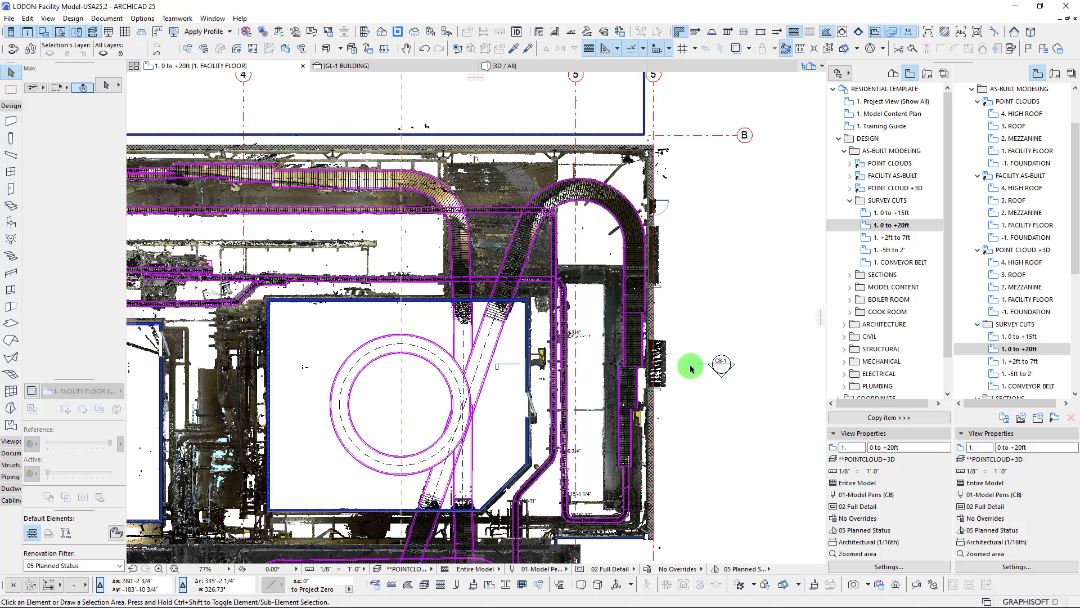
Select the CS-1 conveyor section marker beside the outer wall and review the survey cut across the whole facility
{"action": "left_click", "coordinate": [723, 365]}
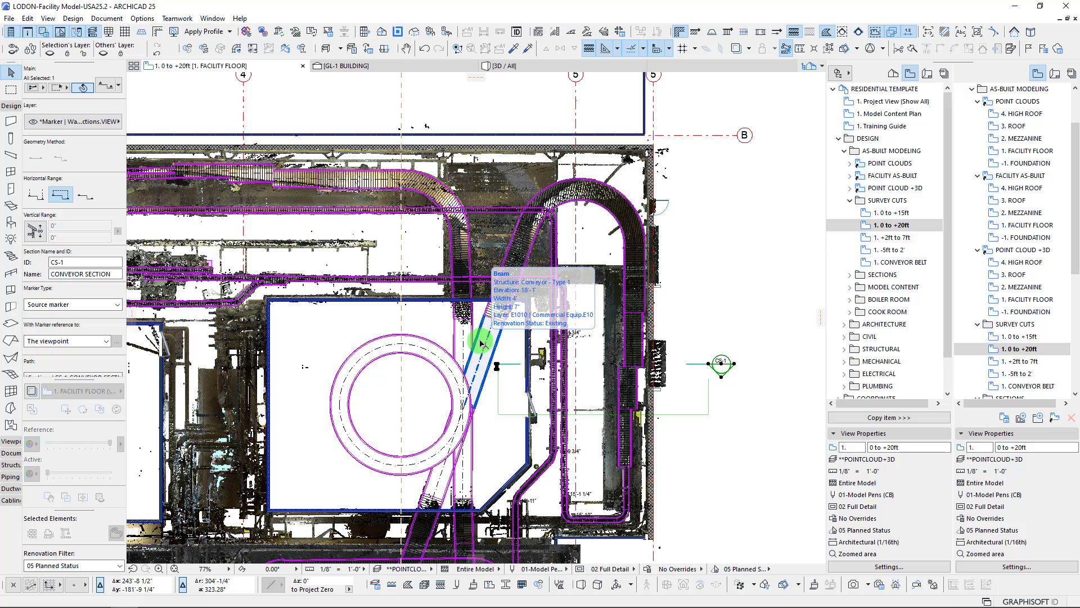
{"action": "scroll", "coordinate": [361, 311], "scroll_direction": "down", "scroll_amount": 5}
{"action": "scroll", "coordinate": [506, 276], "scroll_direction": "down", "scroll_amount": 3}
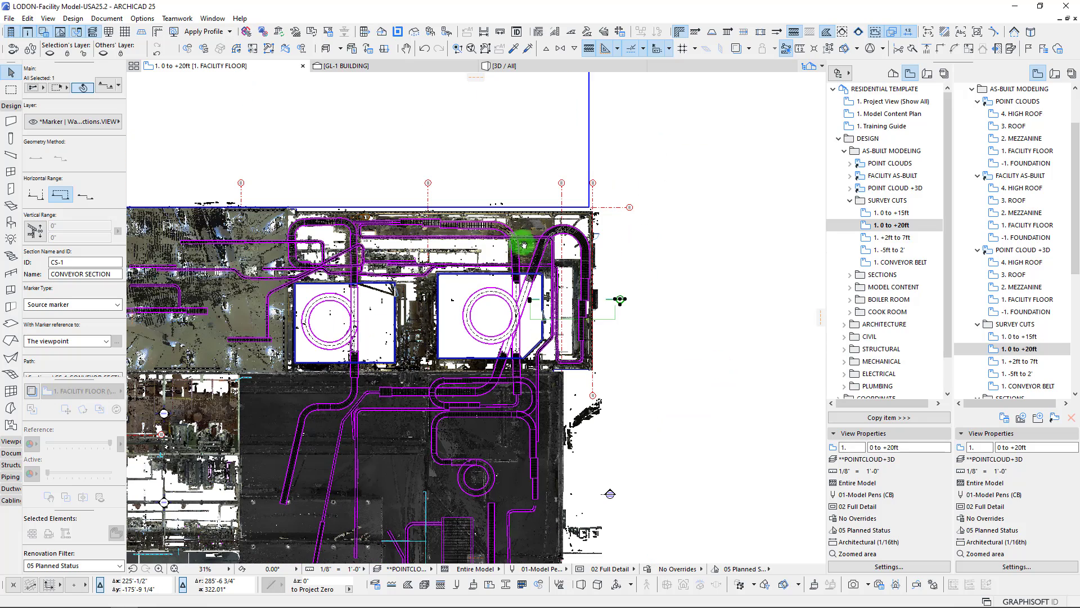
{"action": "scroll", "coordinate": [394, 230], "scroll_direction": "down", "scroll_amount": 3}
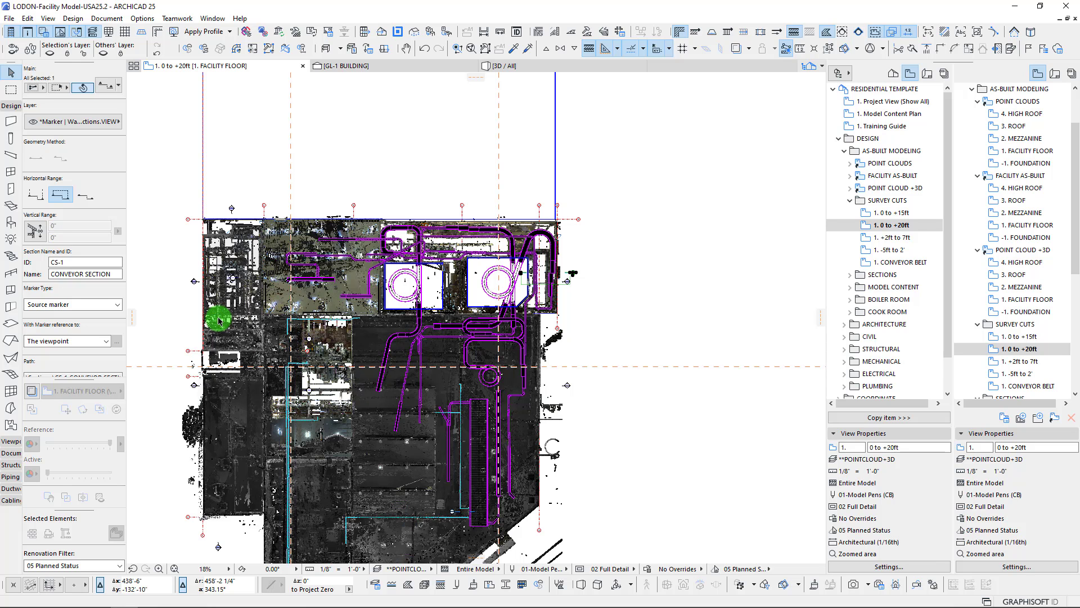
{"action": "scroll", "coordinate": [218, 318], "scroll_direction": "up", "scroll_amount": 3}
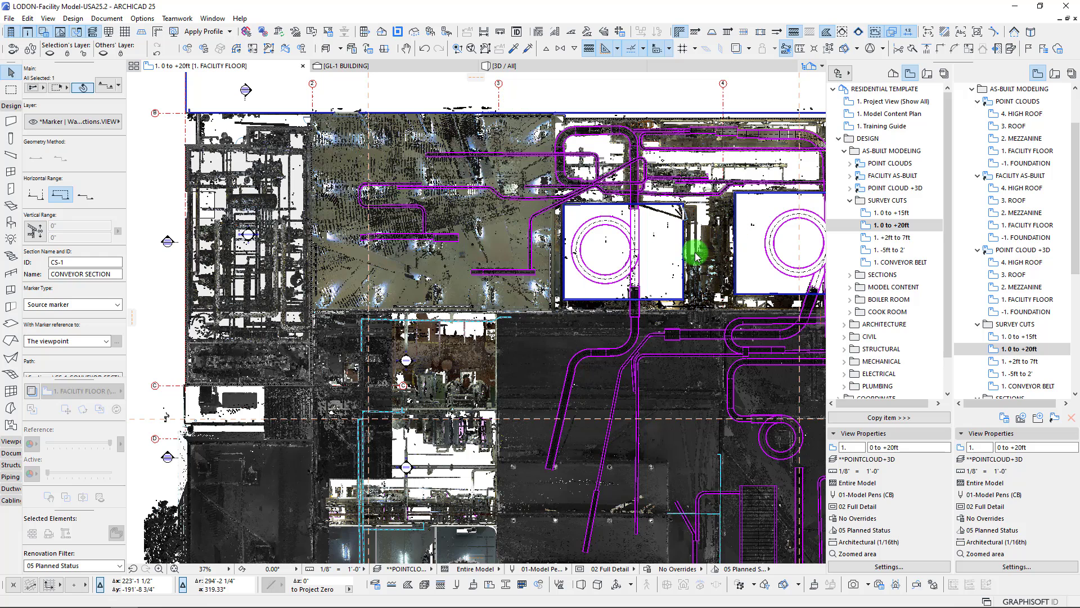
Open the 1. +2ft to 7ft survey cut and examine the scanned equipment in the engine room
{"action": "left_click", "coordinate": [893, 227]}
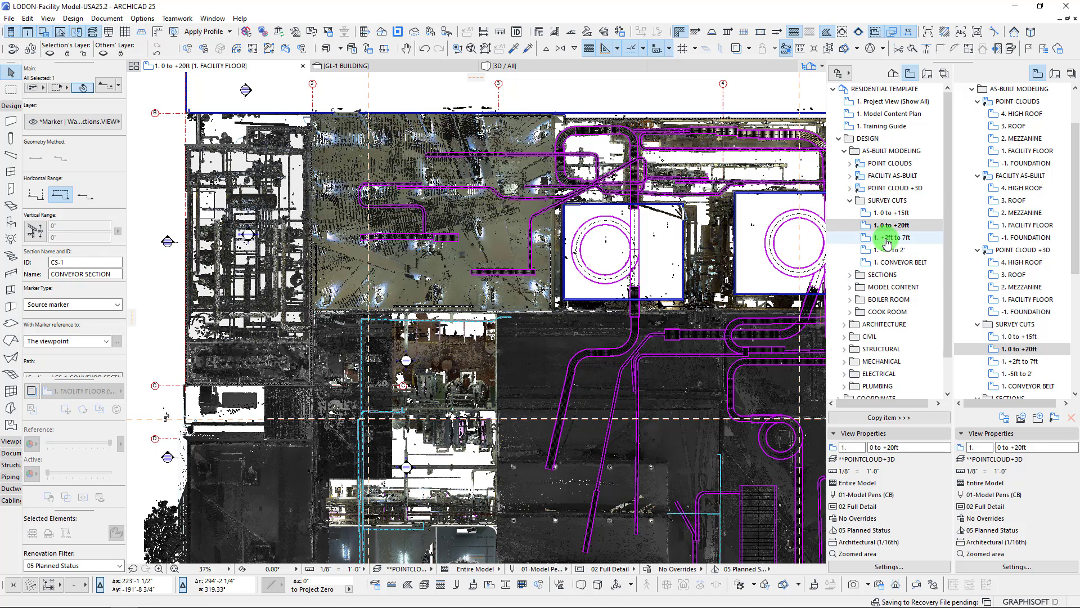
{"action": "left_click", "coordinate": [887, 240]}
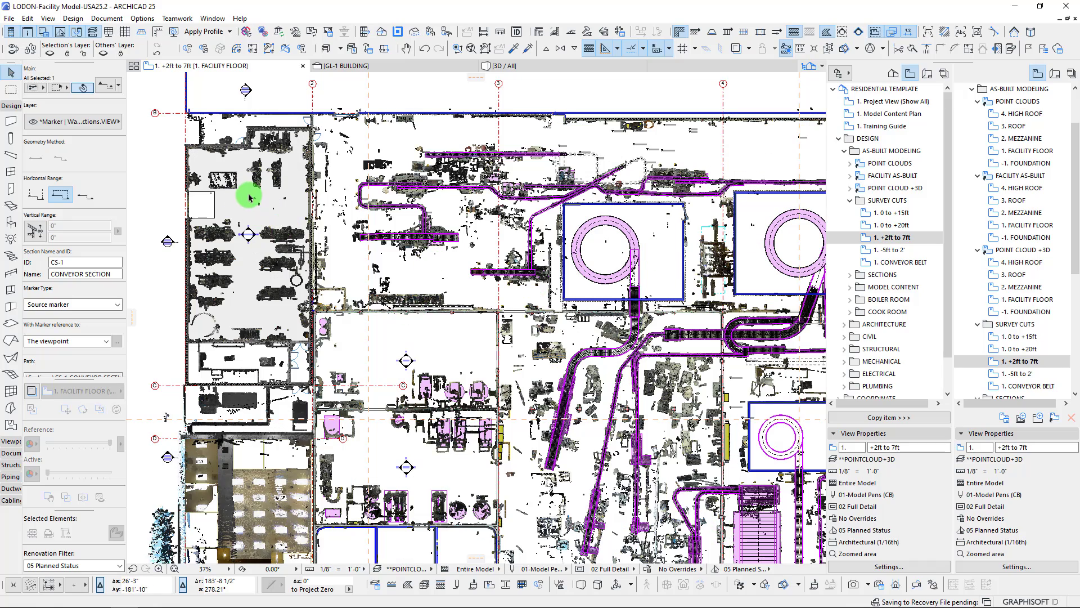
{"action": "scroll", "coordinate": [381, 345], "scroll_direction": "up", "scroll_amount": 3}
{"action": "middle_click_drag", "start_coordinate": [380, 344], "coordinate": [379, 475]}
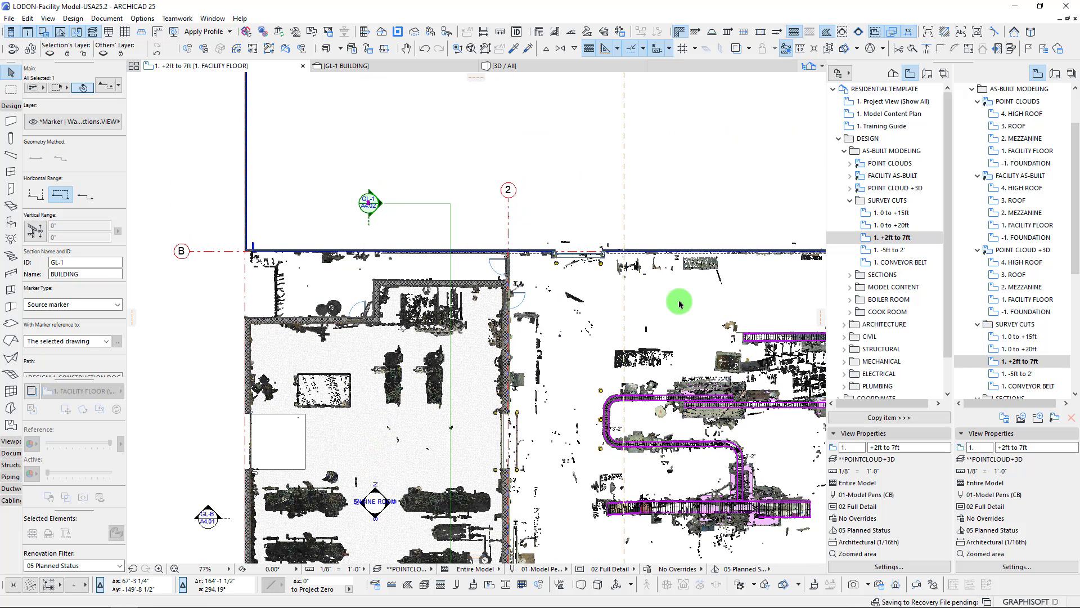
Open the GL-1 building section with current view settings and examine the scanned building along its length
{"action": "right_click", "coordinate": [317, 182]}
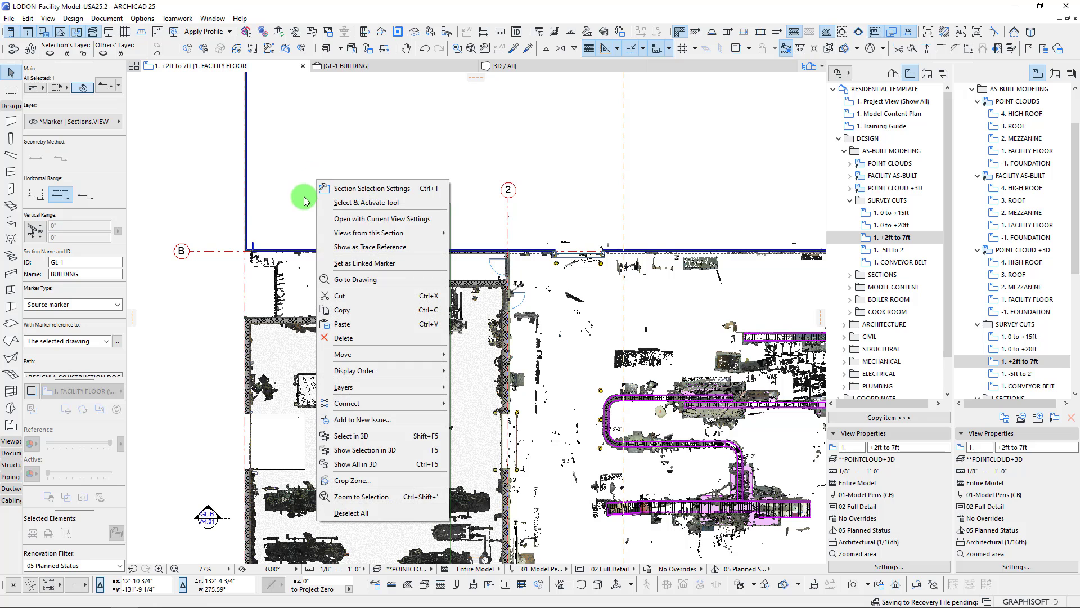
{"action": "left_click", "coordinate": [365, 218]}
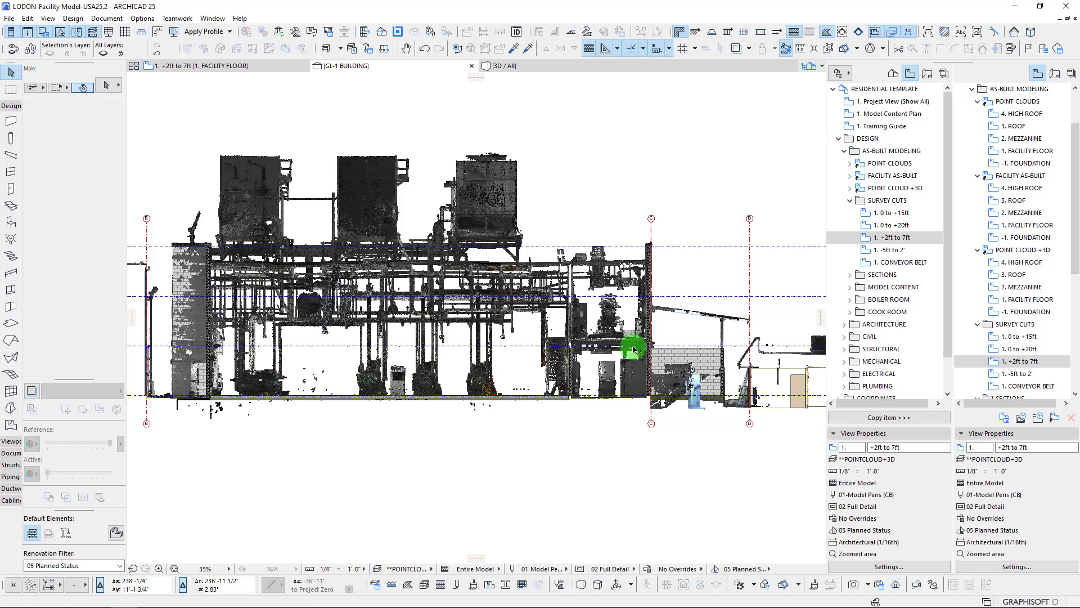
{"action": "middle_click_drag", "start_coordinate": [627, 311], "coordinate": [284, 319]}
{"action": "middle_click_drag", "start_coordinate": [640, 373], "coordinate": [309, 361]}
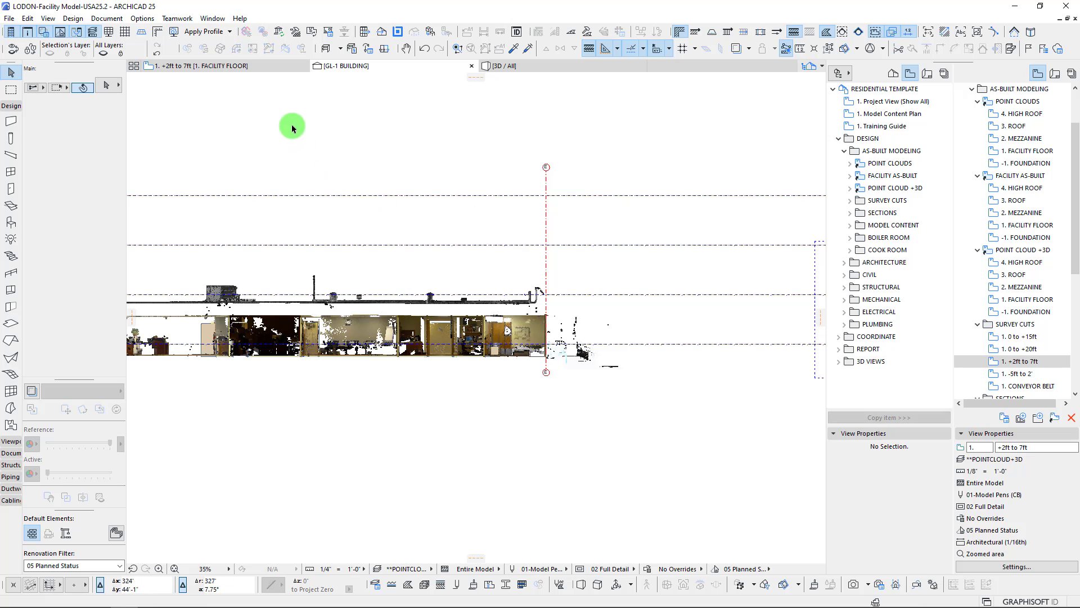
Return to the 1. +2ft to 7ft plan, open the CS-1 conveyor section with current view settings and examine its suspended conveyors
{"action": "left_click", "coordinate": [229, 65]}
{"action": "left_click", "coordinate": [383, 219]}
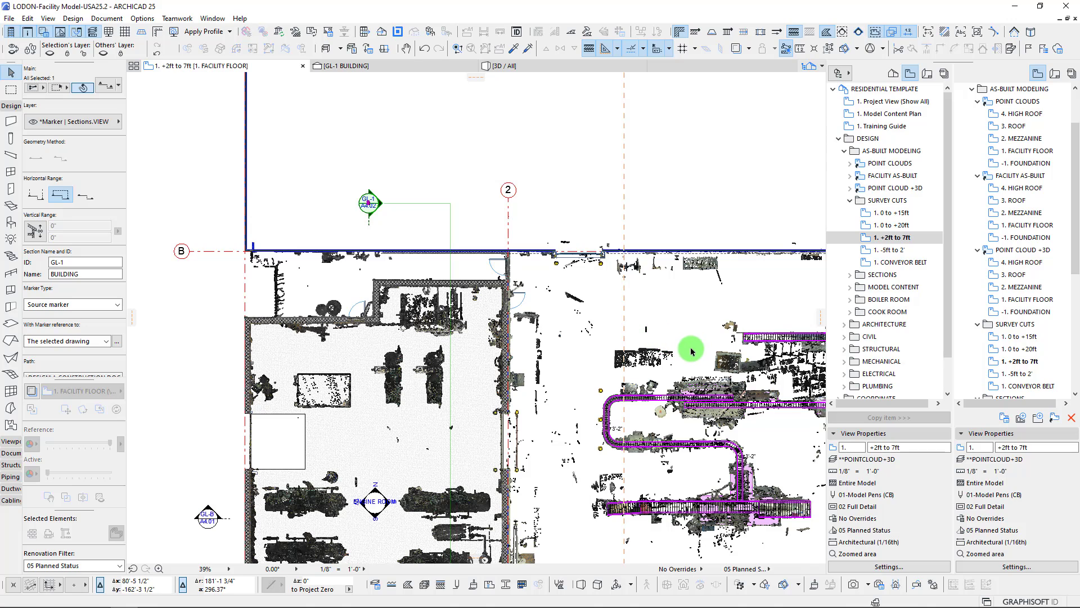
{"action": "scroll", "coordinate": [691, 350], "scroll_direction": "down", "scroll_amount": 3}
{"action": "middle_click_drag", "start_coordinate": [585, 309], "coordinate": [203, 217]}
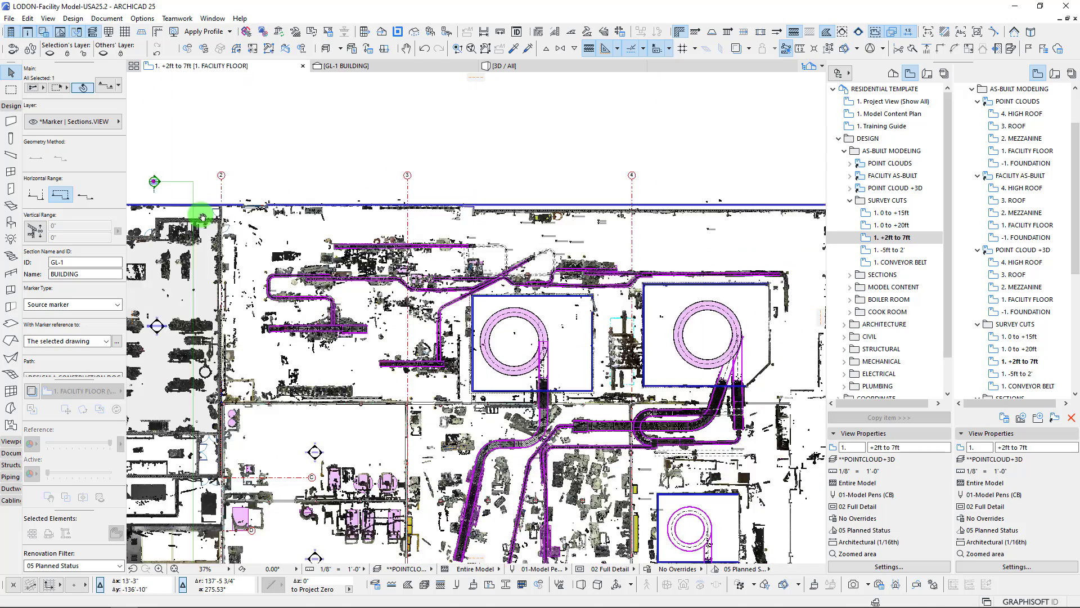
{"action": "scroll", "coordinate": [625, 245], "scroll_direction": "up", "scroll_amount": 3}
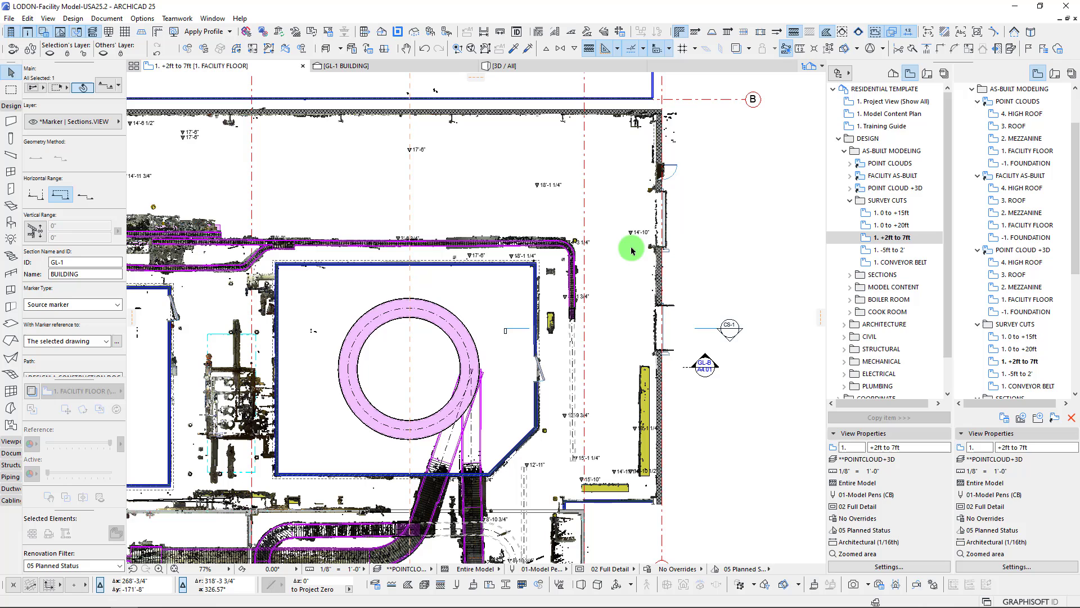
{"action": "left_click", "coordinate": [730, 329]}
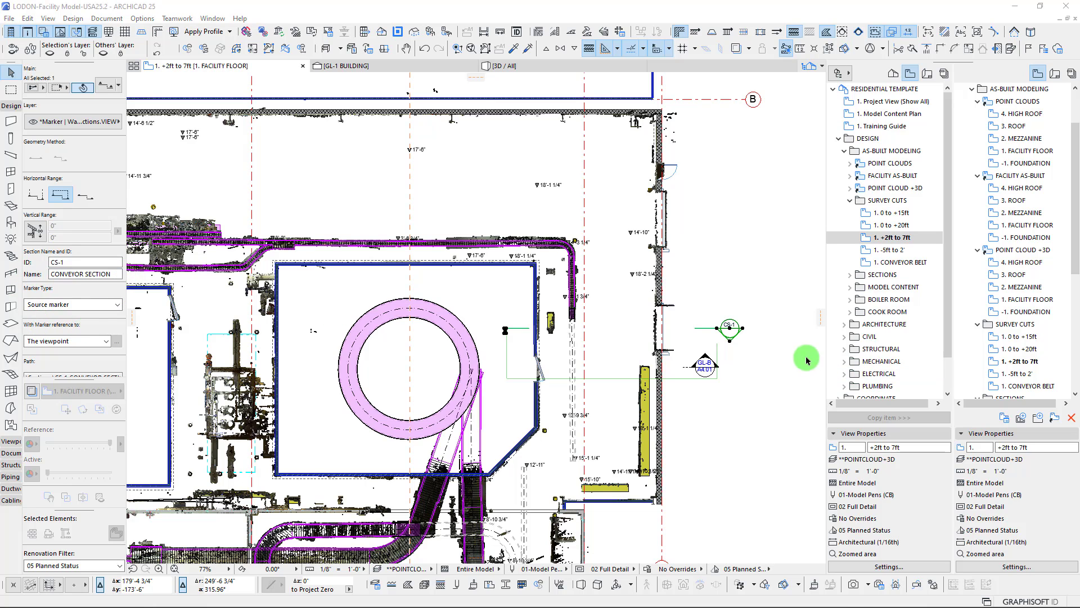
{"action": "right_click", "coordinate": [731, 263]}
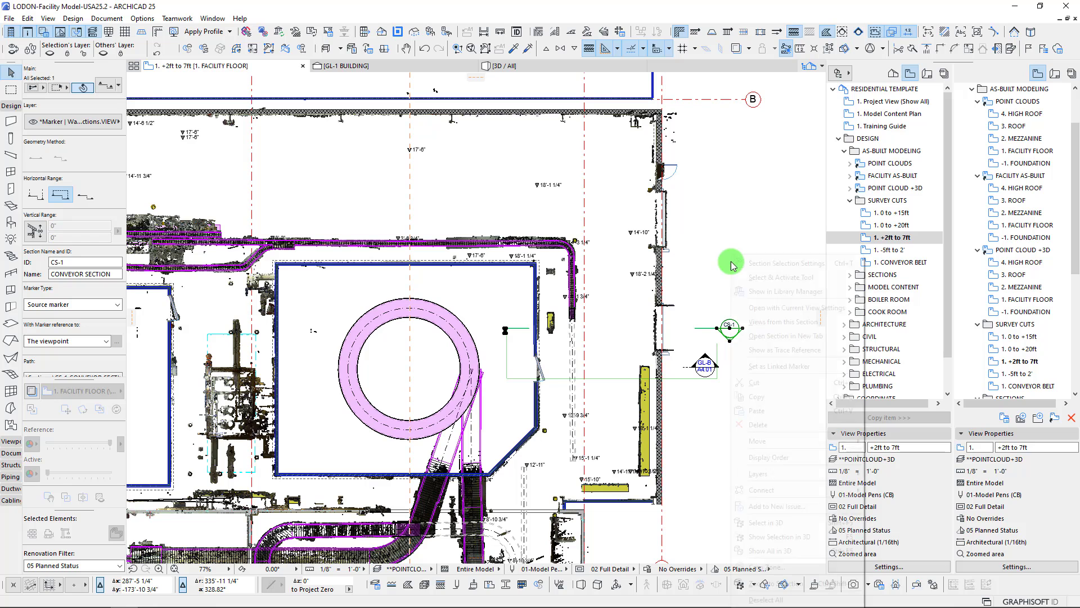
{"action": "left_click", "coordinate": [768, 309]}
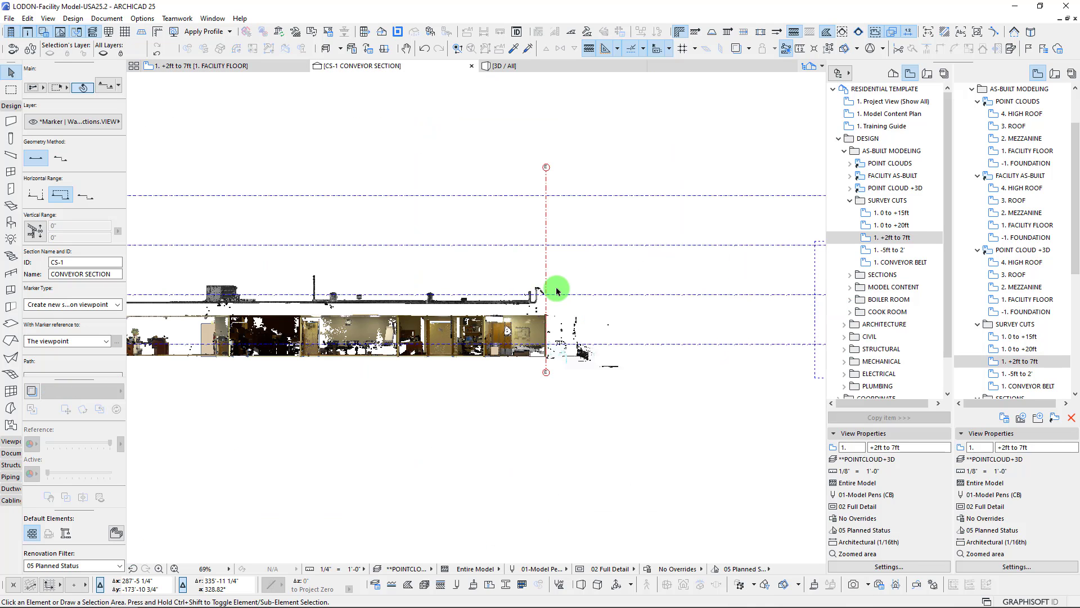
{"action": "scroll", "coordinate": [347, 228], "scroll_direction": "up", "scroll_amount": 4}
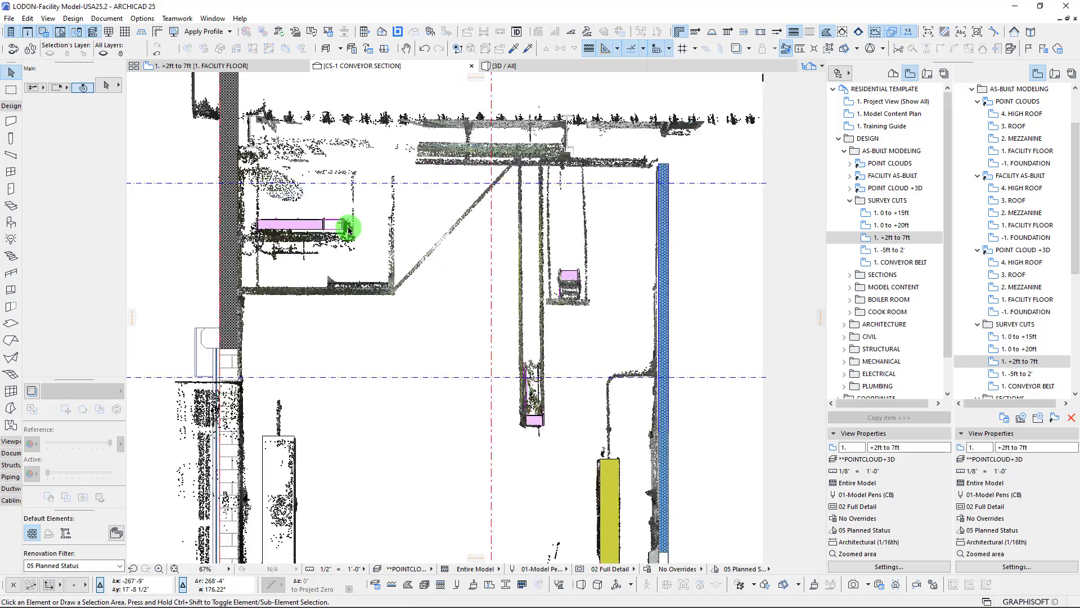
Review the conveyors and their supports in the CS-1 section and return to the 1. +2ft to 7ft floor plan
{"action": "scroll", "coordinate": [520, 326], "scroll_direction": "down", "scroll_amount": 4}
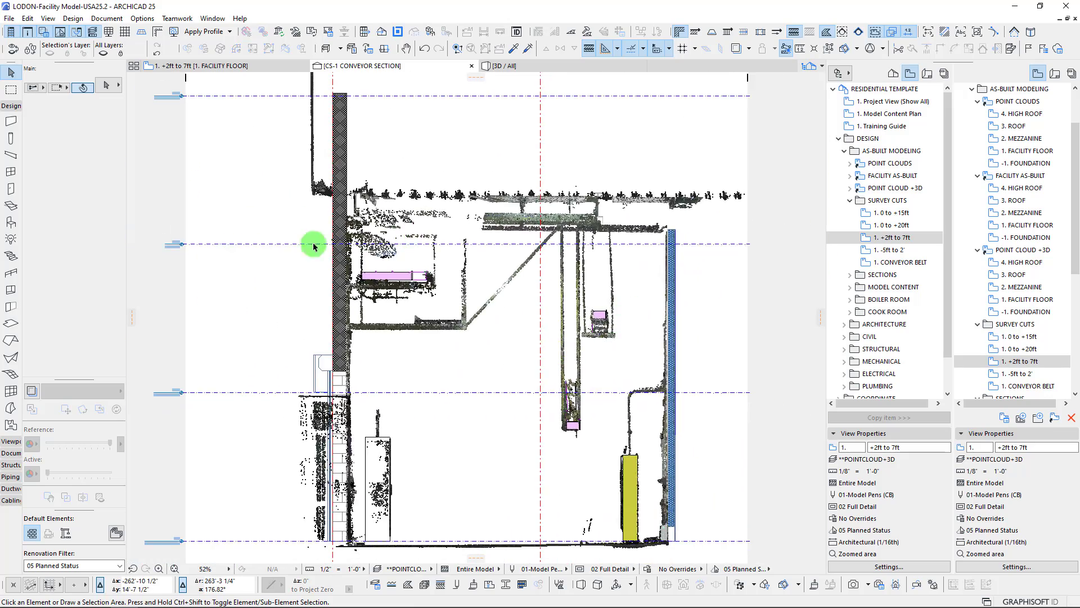
{"action": "middle_click_drag", "start_coordinate": [515, 327], "coordinate": [398, 287]}
{"action": "scroll", "coordinate": [280, 250], "scroll_direction": "up", "scroll_amount": 3}
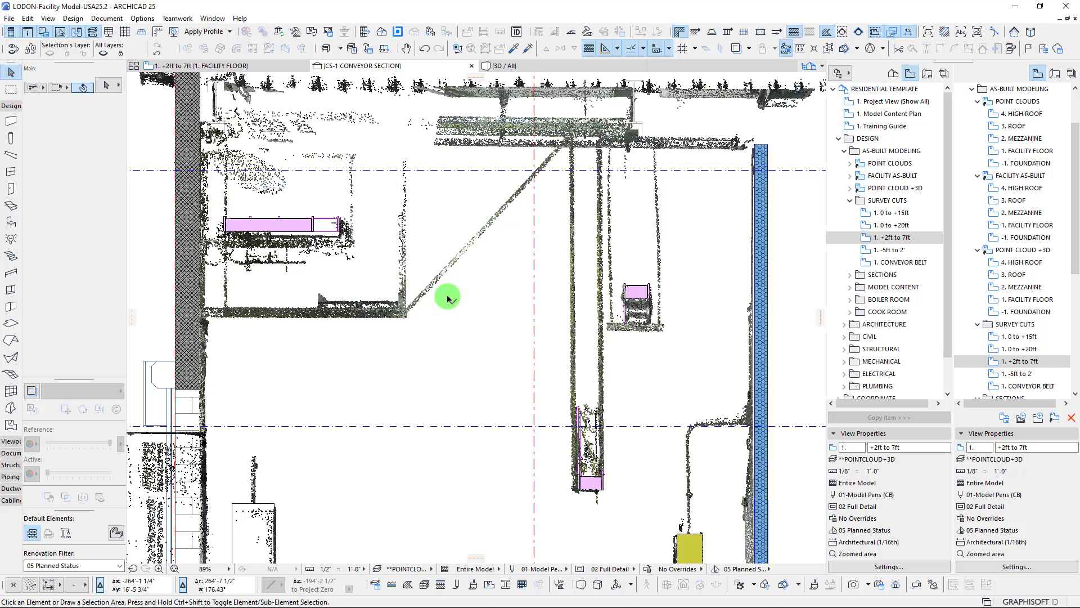
{"action": "key", "text": "F2"}
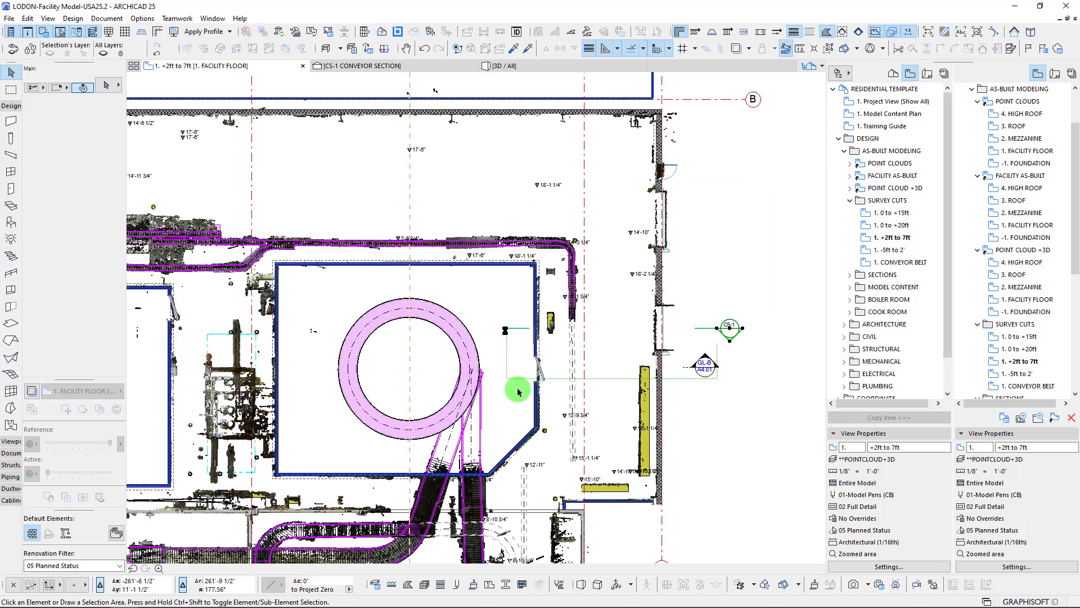
{"action": "left_click", "coordinate": [347, 332]}
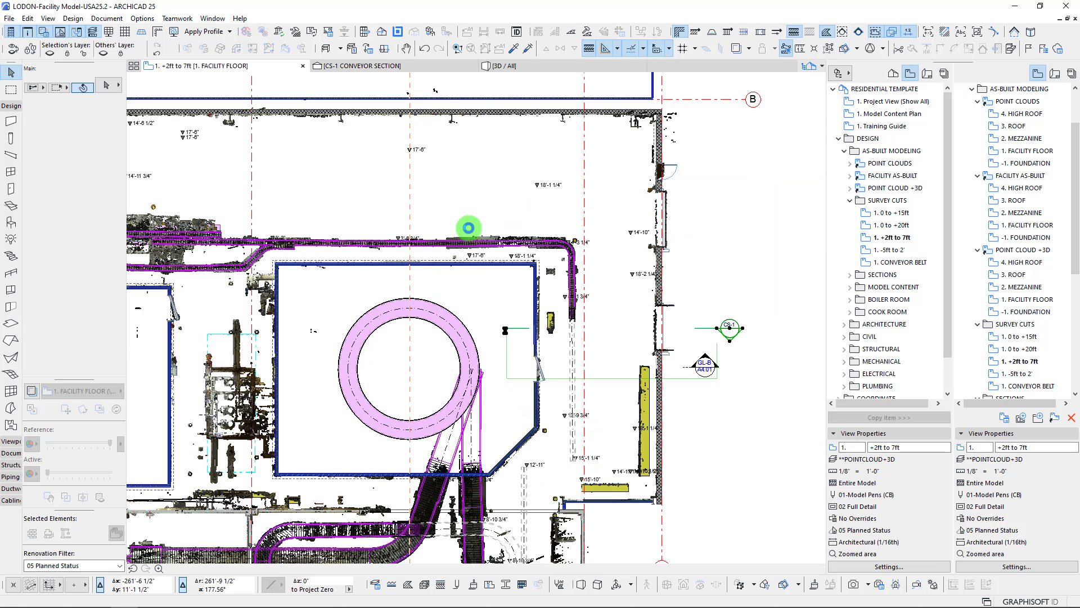
Open the 1. 0 to +20ft survey cut and examine the overhead conveyor routes around the two rooms with circular equipment
{"action": "double_click", "coordinate": [893, 226]}
{"action": "left_click", "coordinate": [613, 191]}
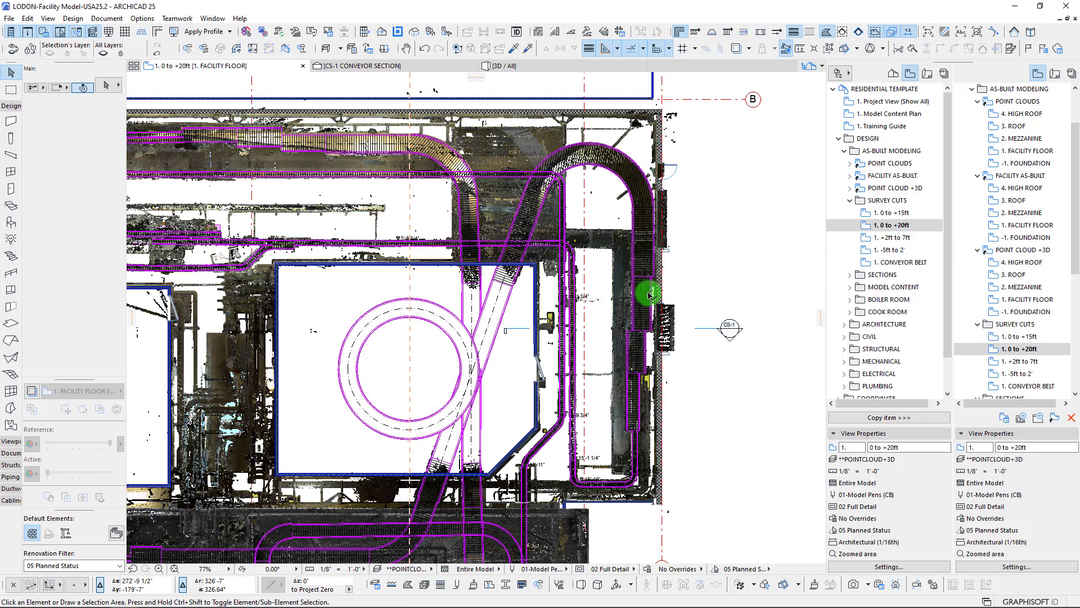
{"action": "scroll", "coordinate": [585, 175], "scroll_direction": "up", "scroll_amount": 5}
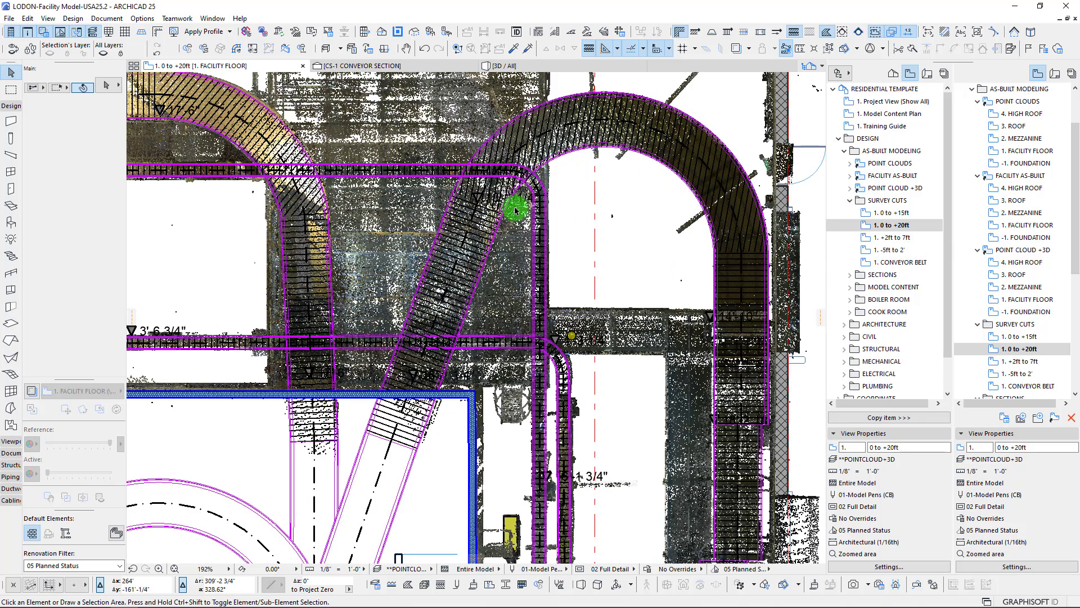
{"action": "scroll", "coordinate": [489, 228], "scroll_direction": "down", "scroll_amount": 3}
{"action": "middle_click_drag", "start_coordinate": [458, 245], "coordinate": [785, 258]}
{"action": "middle_click_drag", "start_coordinate": [184, 164], "coordinate": [576, 224]}
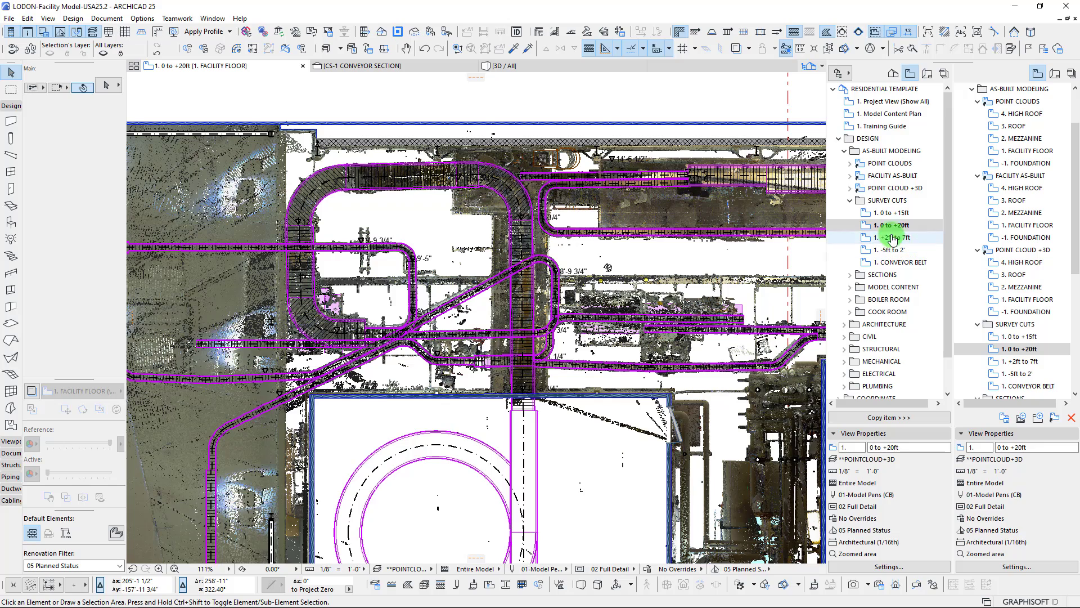
{"action": "scroll", "coordinate": [399, 233], "scroll_direction": "down", "scroll_amount": 3}
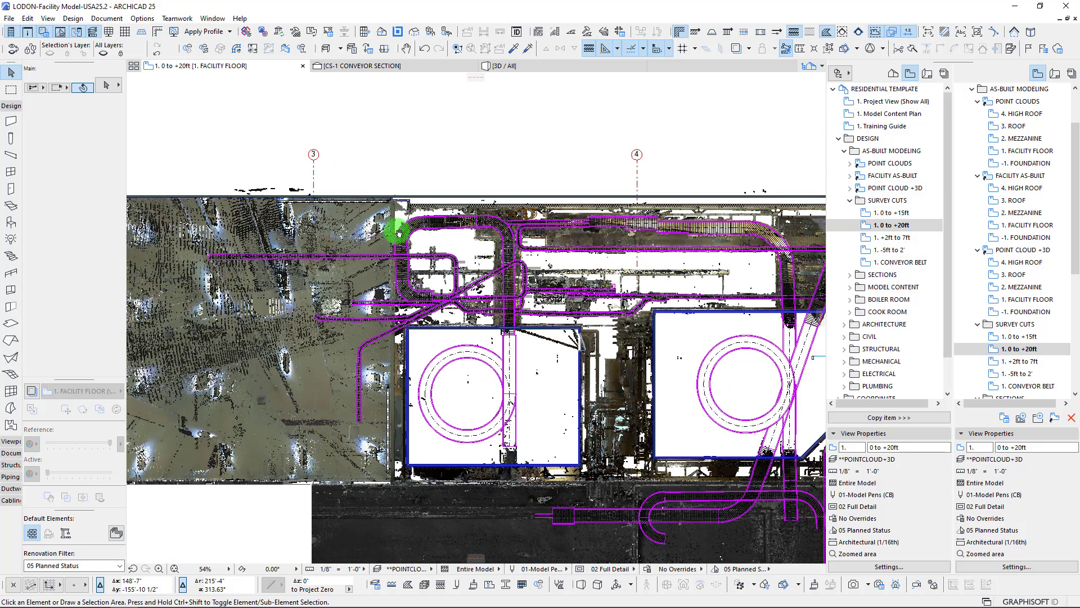
{"action": "middle_click_drag", "start_coordinate": [399, 232], "coordinate": [355, 217]}
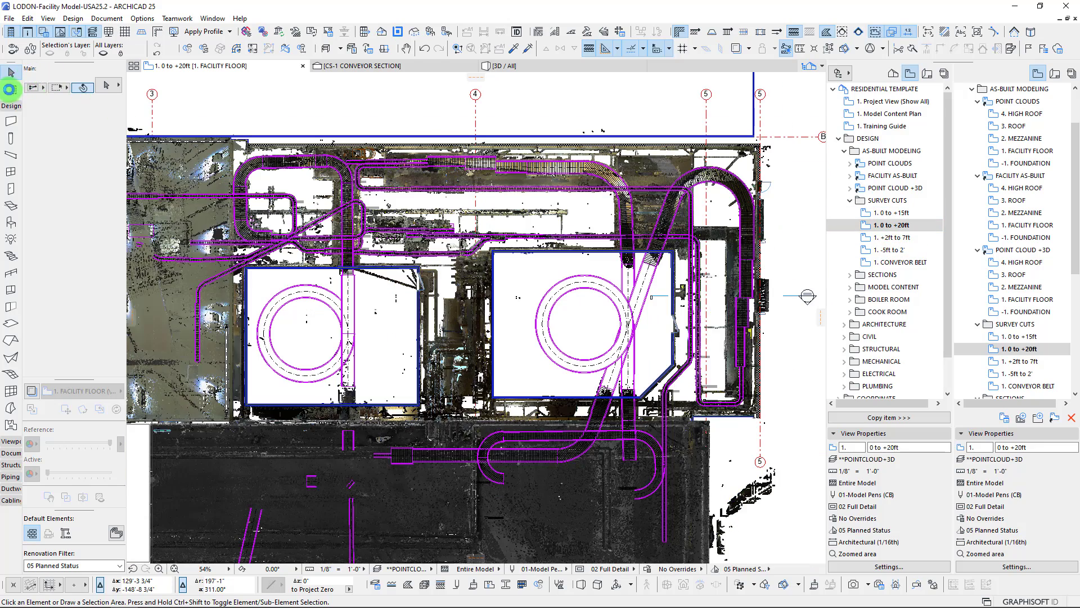
Draw an all-stories marquee around the room with circular equipment between grids 3 and 4 and its overhead conveyors, and show it in 3D
{"action": "left_click", "coordinate": [11, 91]}
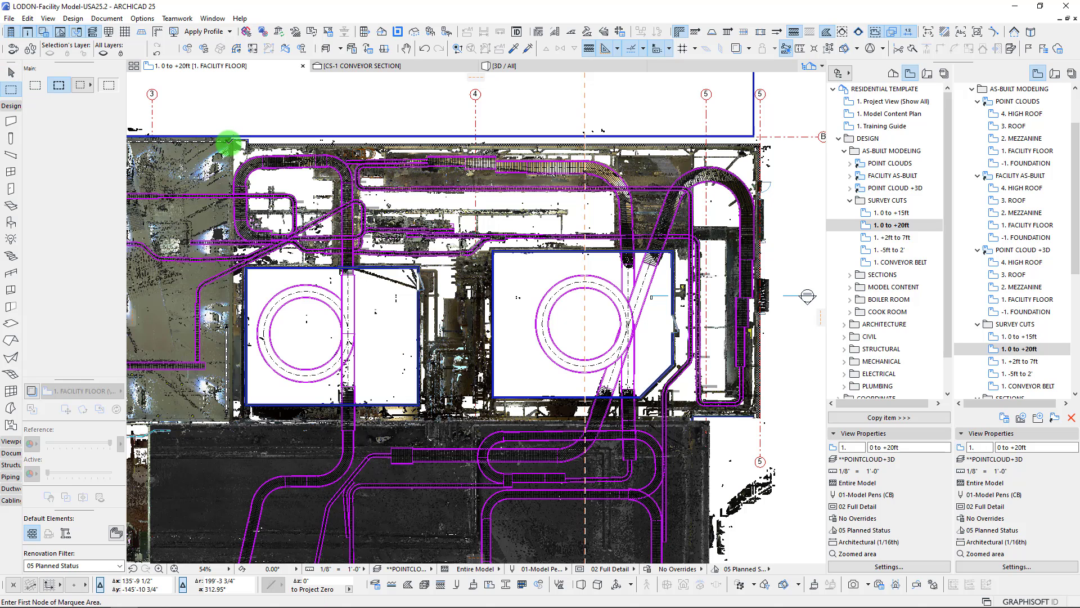
{"action": "left_click", "coordinate": [223, 145]}
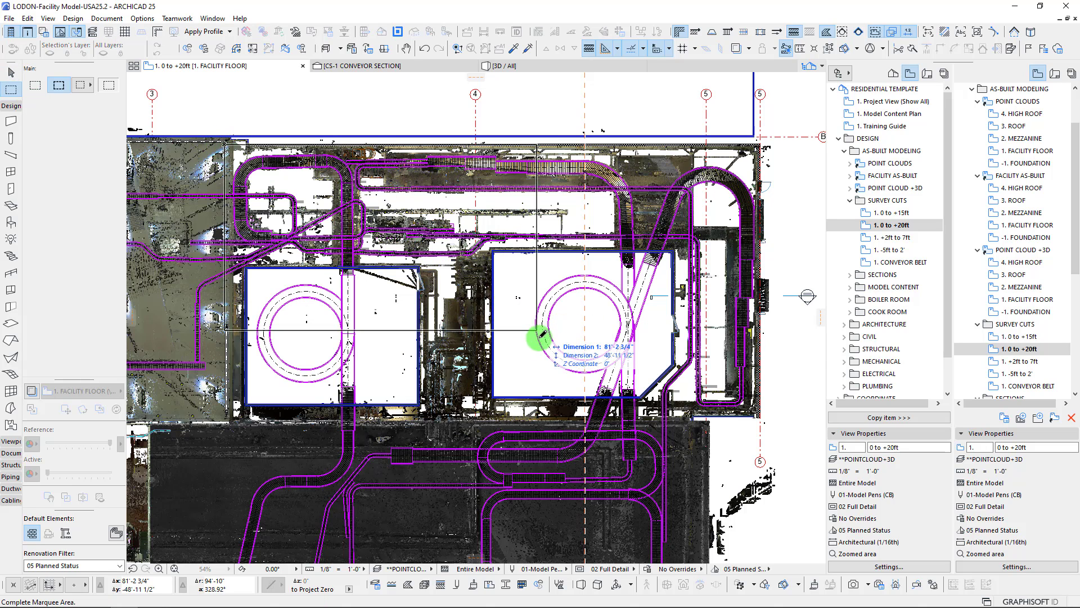
{"action": "left_click", "coordinate": [517, 422]}
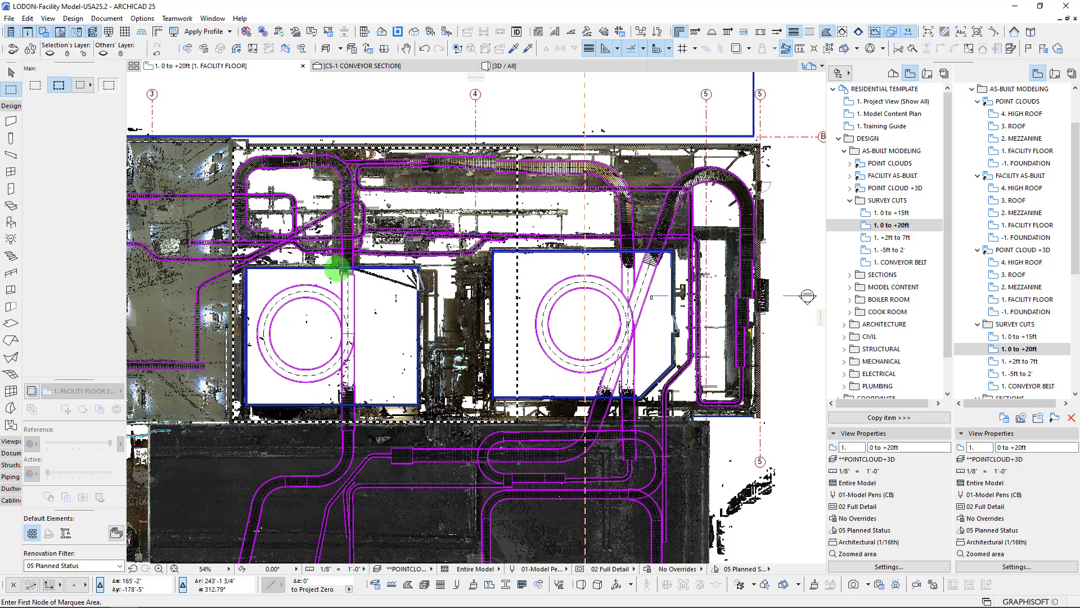
{"action": "key", "text": "F5"}
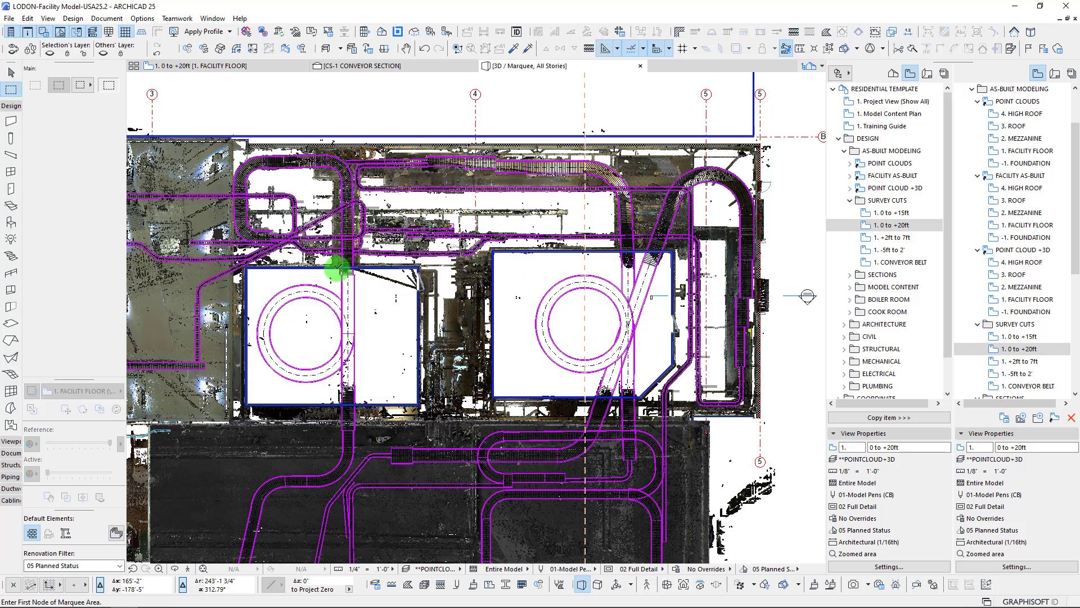
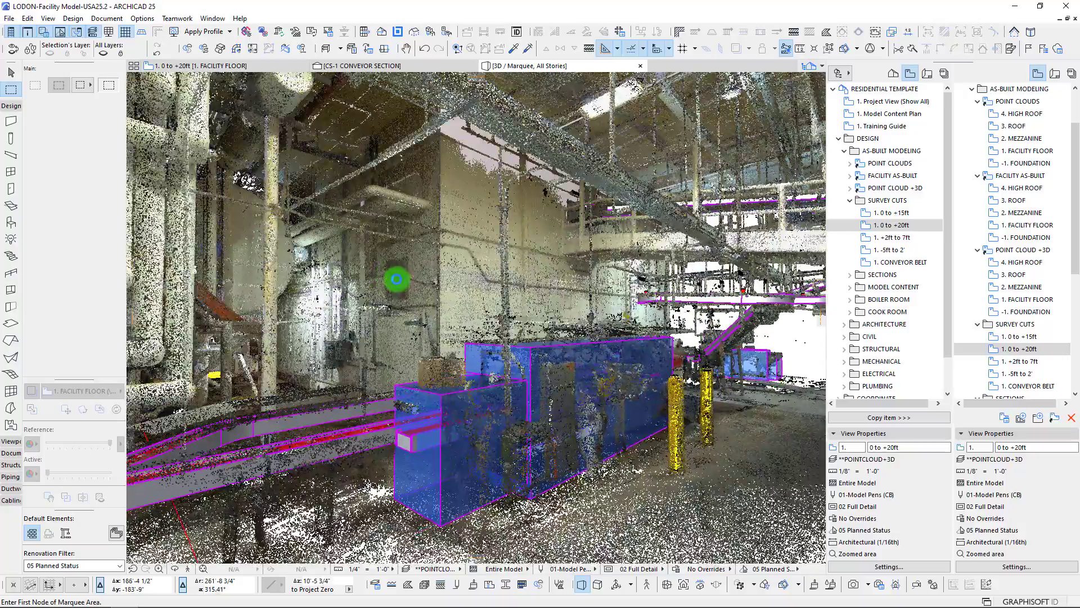
Examine the floor-level conveyors against the point cloud in 3D, checking two conveyor segments beside the pipes by selecting them
{"action": "scroll", "coordinate": [397, 279], "scroll_direction": "up", "scroll_amount": 2}
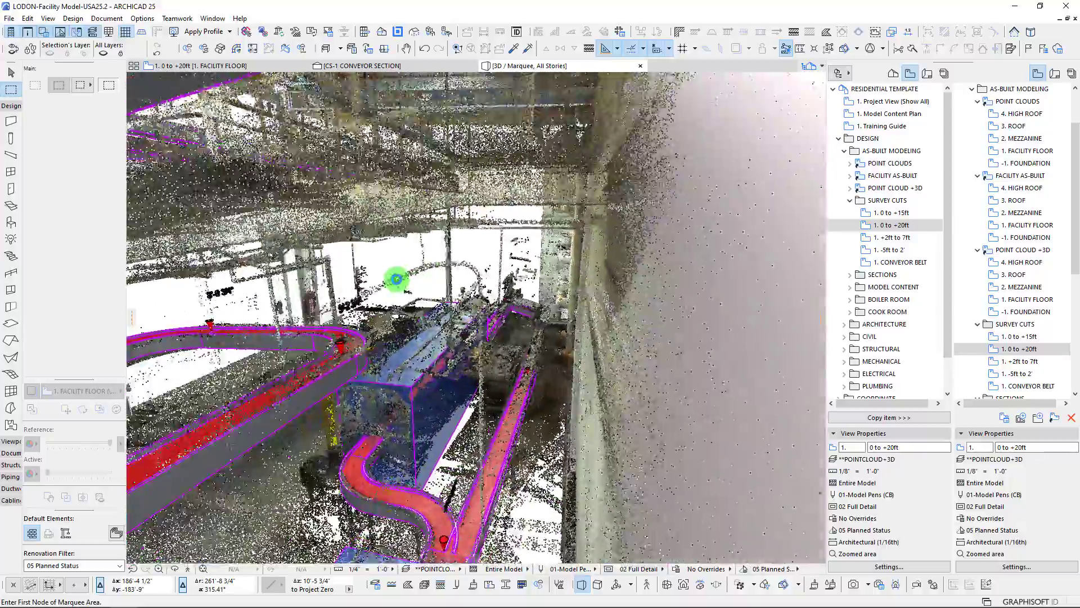
{"action": "scroll", "coordinate": [397, 279], "scroll_direction": "up", "scroll_amount": 2}
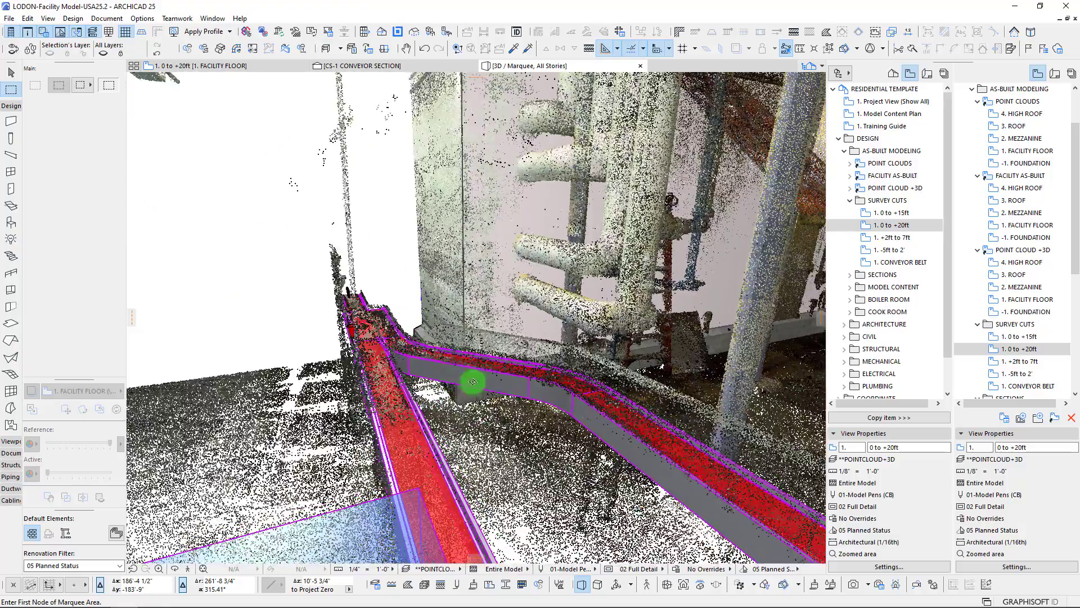
{"action": "left_click", "coordinate": [498, 393]}
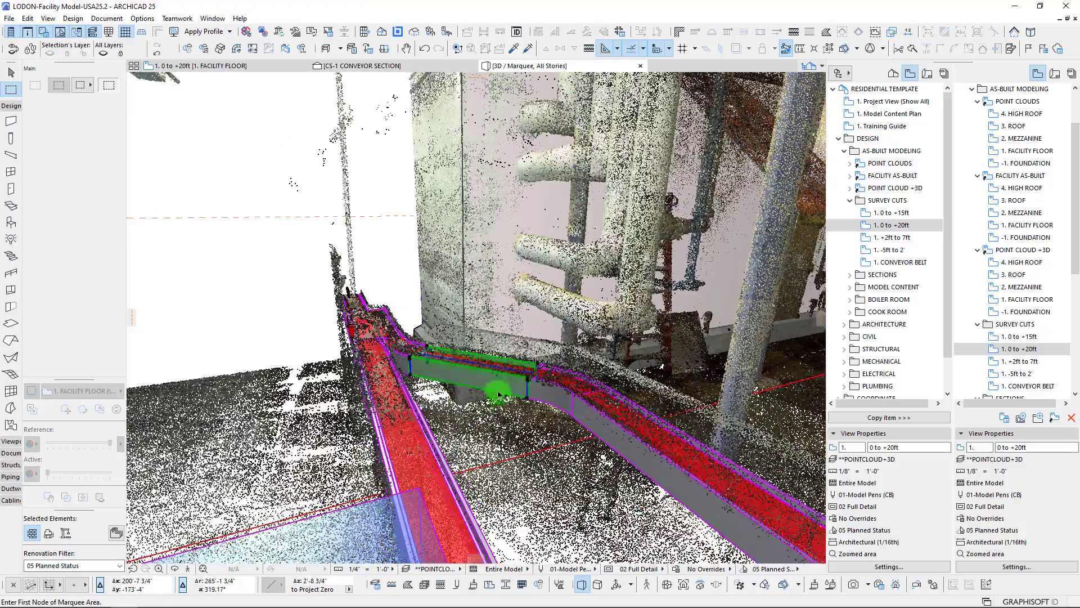
{"action": "left_click", "coordinate": [535, 393], "text": "shift"}
{"action": "middle_click_drag", "start_coordinate": [557, 386], "coordinate": [548, 386], "text": "shift"}
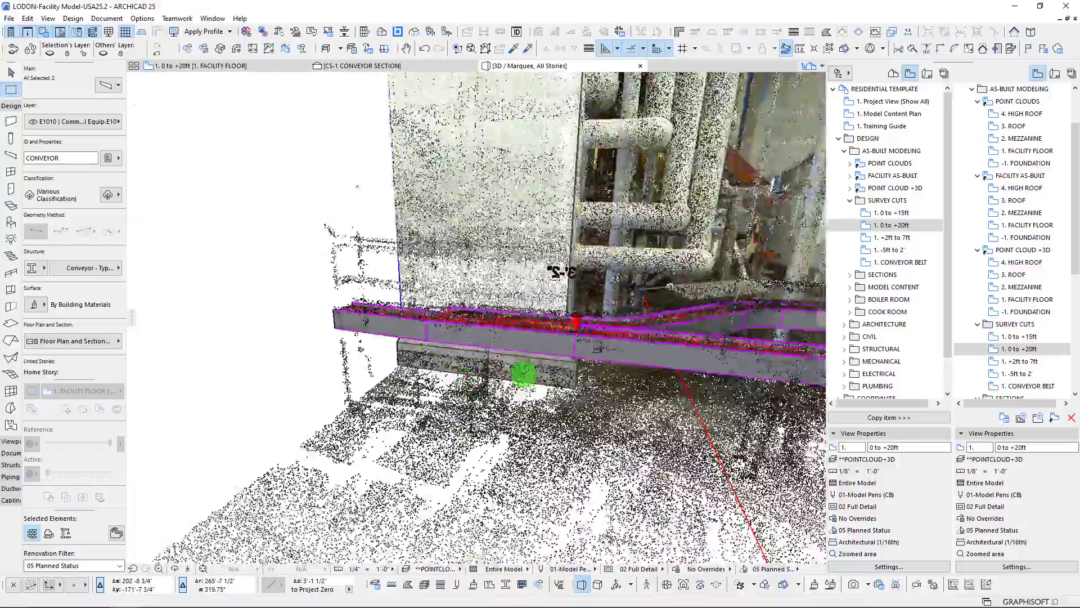
{"action": "scroll", "coordinate": [545, 340], "scroll_direction": "up", "scroll_amount": 3}
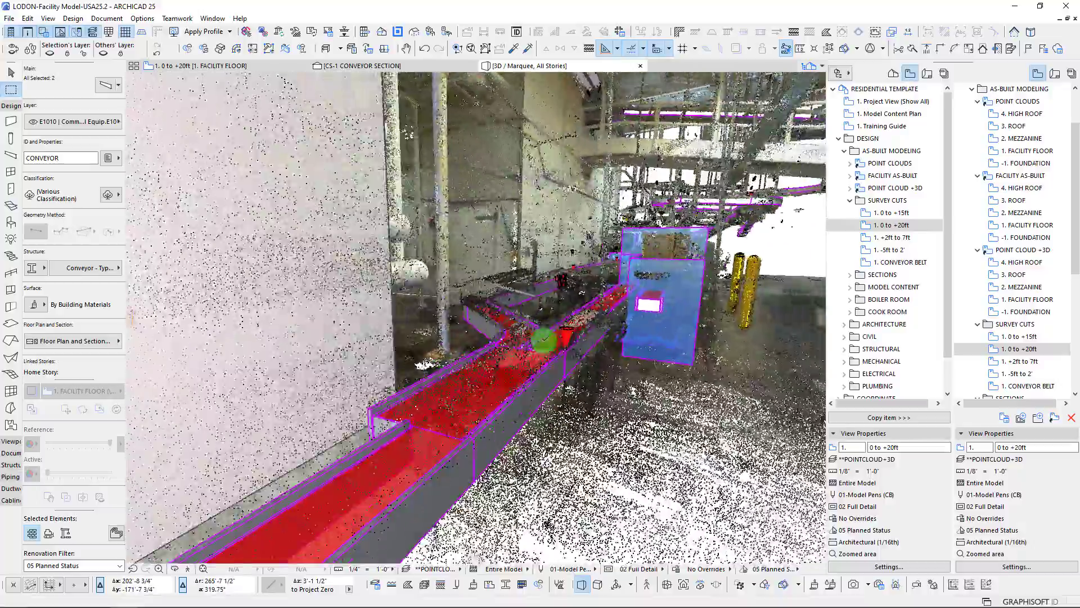
{"action": "key", "text": "Escape"}
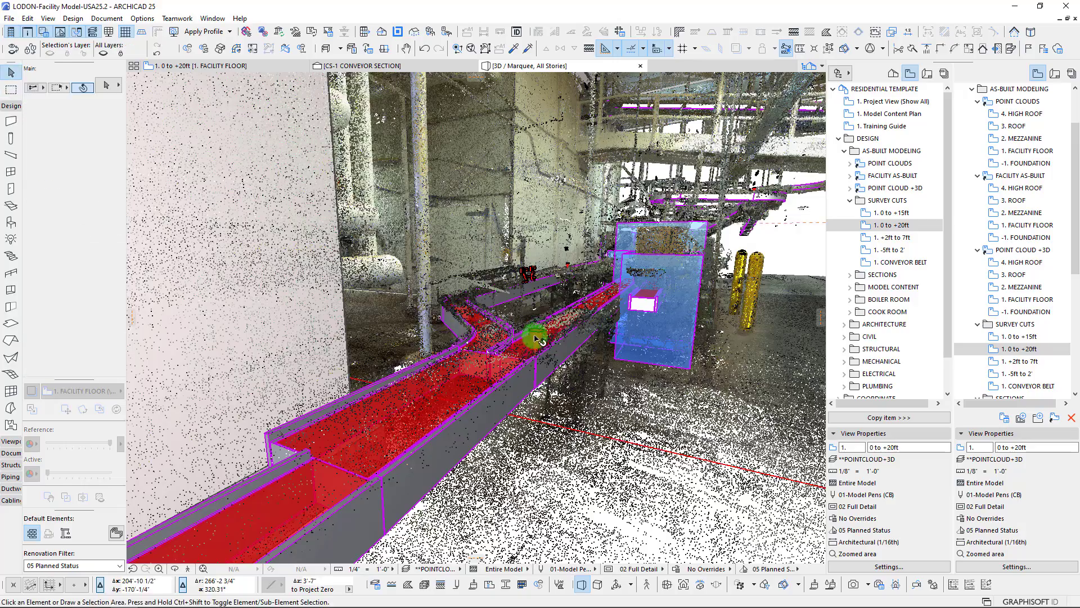
Drag a copy of the 3'-2" elevation dimension from the conveyor edge to a scanned point above the yellow cabinets
{"action": "middle_click_drag", "start_coordinate": [603, 323], "coordinate": [511, 354], "text": "shift"}
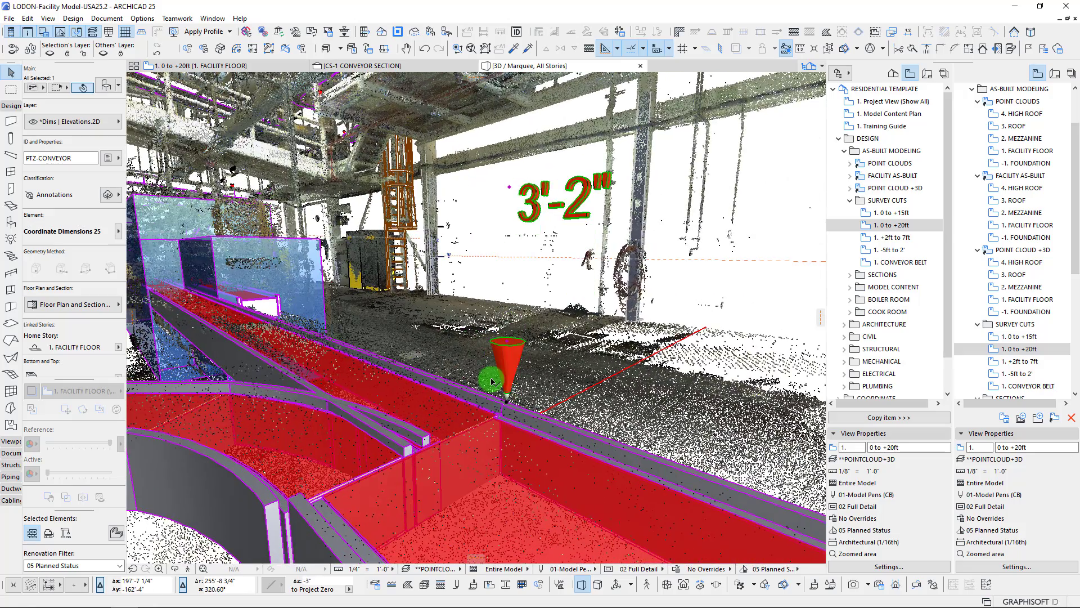
{"action": "key", "text": "ctrl+shift+d"}
{"action": "left_click", "coordinate": [506, 400]}
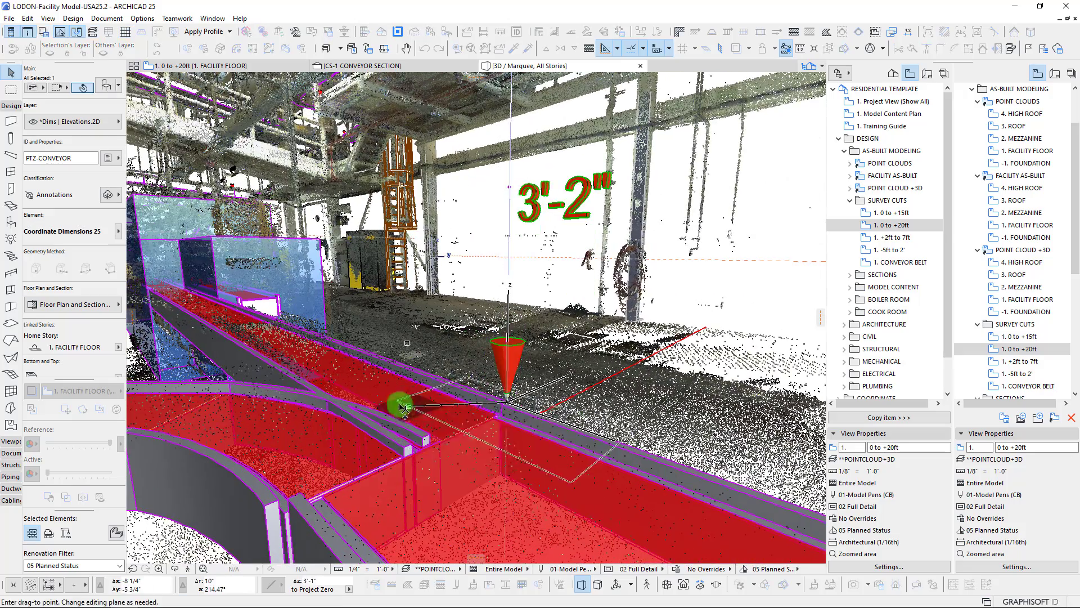
{"action": "middle_click_drag", "start_coordinate": [393, 473], "coordinate": [526, 264], "text": "shift"}
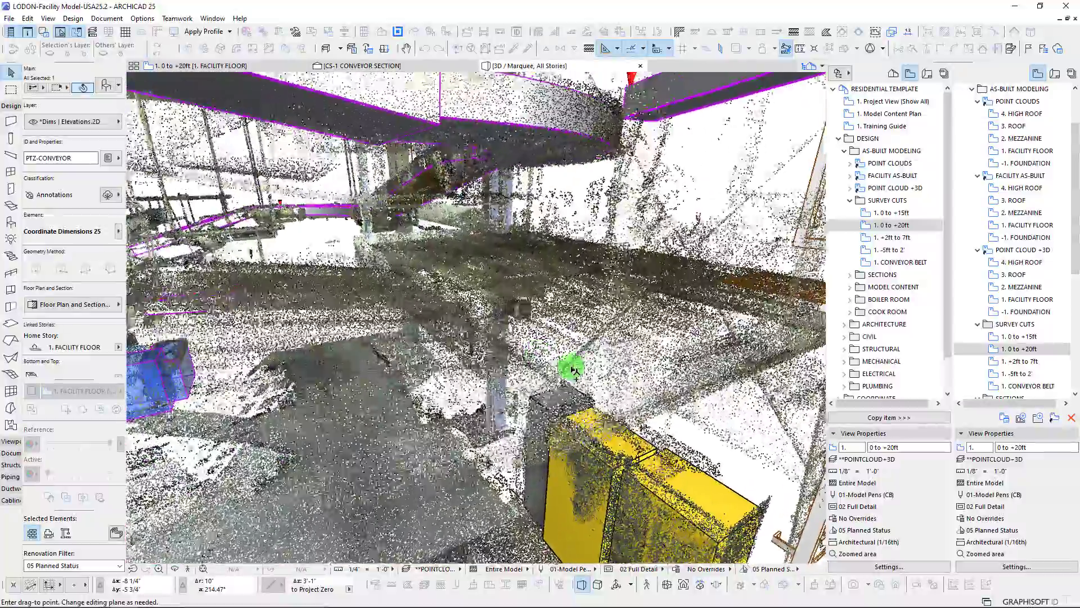
{"action": "middle_click_drag", "start_coordinate": [572, 370], "coordinate": [575, 358], "text": "shift"}
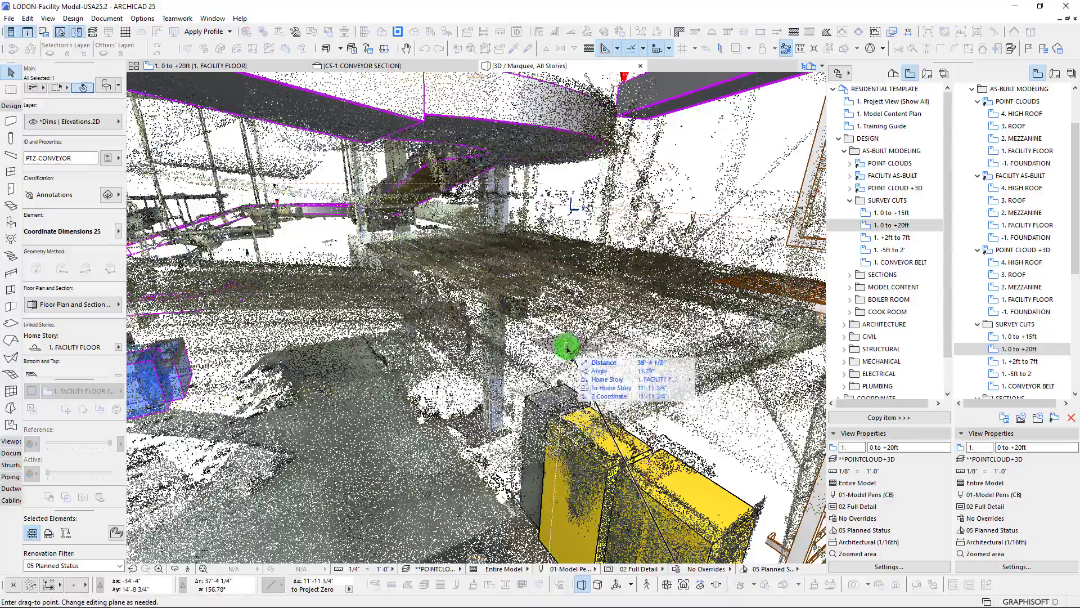
{"action": "left_click", "coordinate": [567, 348]}
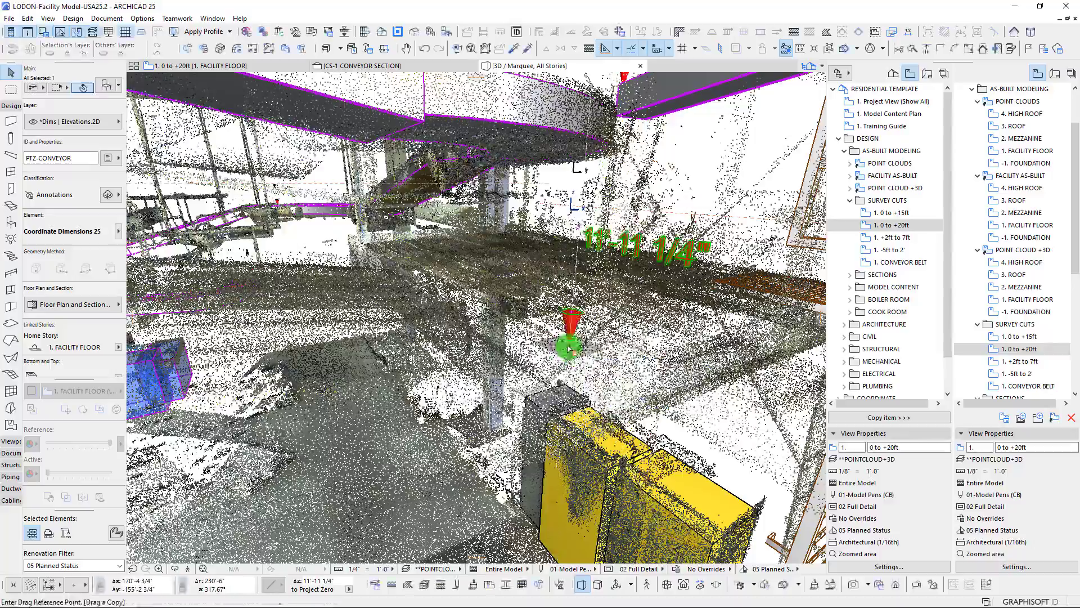
Drag another copy of the elevation dimension to the scanned structure beside the wall, beneath the overhead conveyor
{"action": "left_click", "coordinate": [568, 349]}
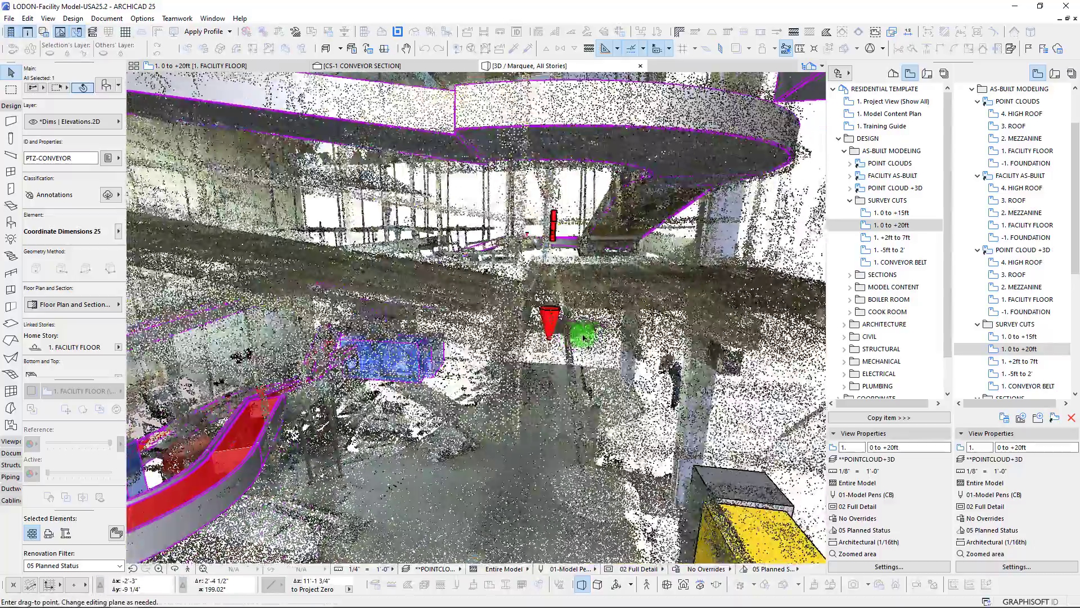
{"action": "middle_click_drag", "start_coordinate": [584, 337], "coordinate": [524, 328], "text": "shift"}
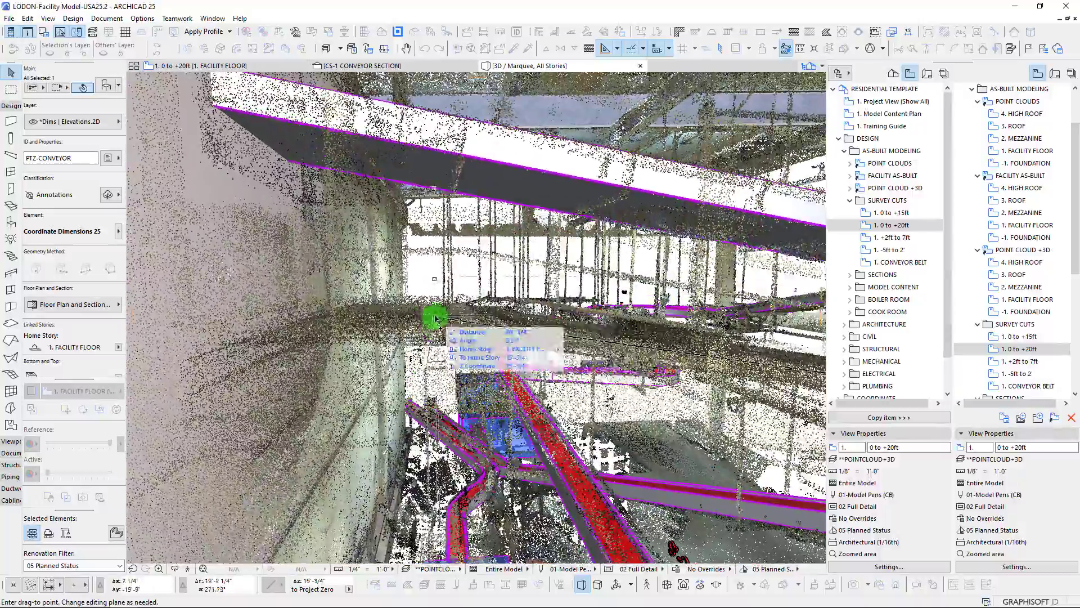
{"action": "left_click", "coordinate": [435, 318]}
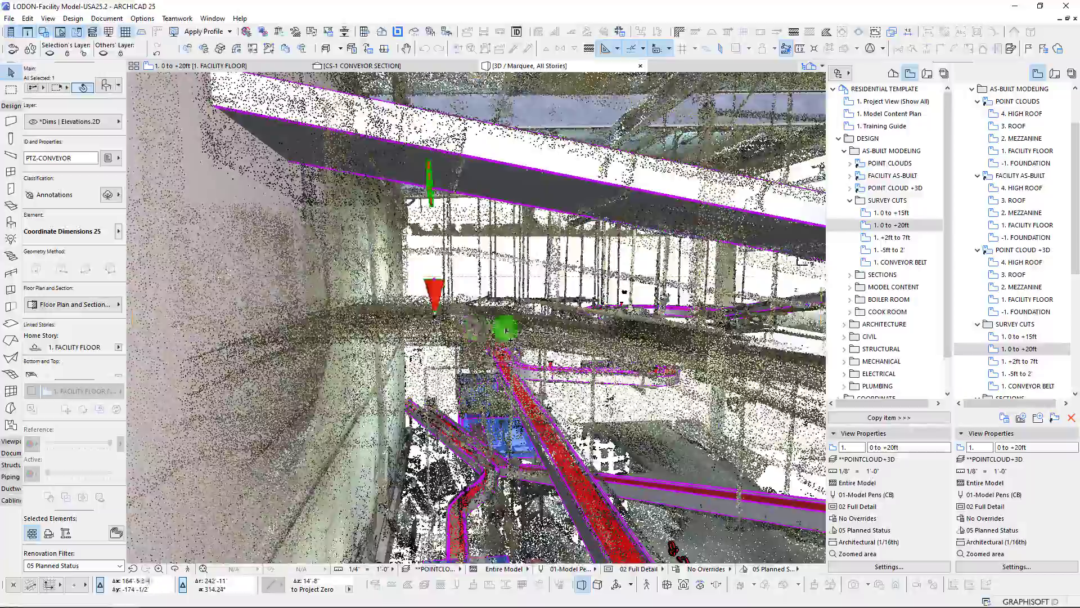
Drag the selected elevation dimension by its tip to another scanned point on the structure beside the wall
{"action": "middle_click_drag", "start_coordinate": [504, 325], "coordinate": [362, 245], "text": "shift"}
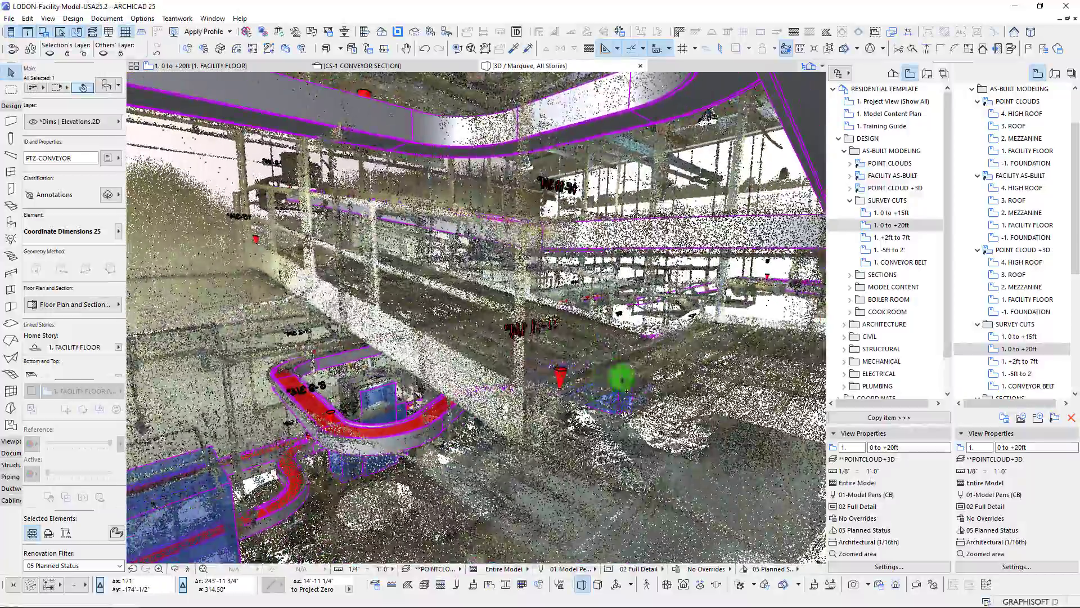
{"action": "middle_click_drag", "start_coordinate": [621, 379], "coordinate": [597, 361], "text": "shift"}
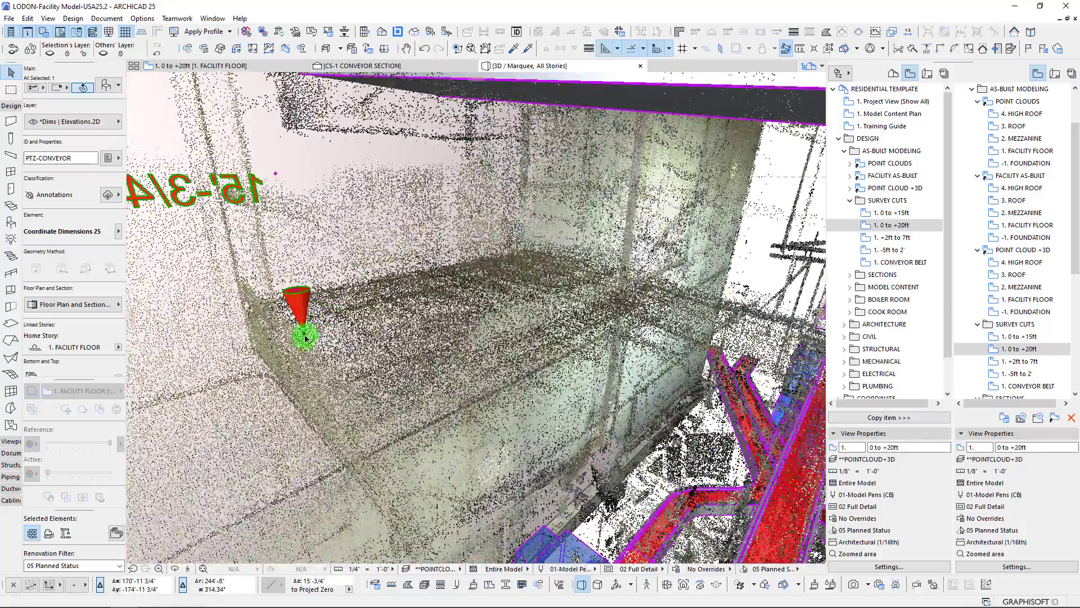
{"action": "left_click", "coordinate": [306, 338]}
{"action": "left_click", "coordinate": [426, 356]}
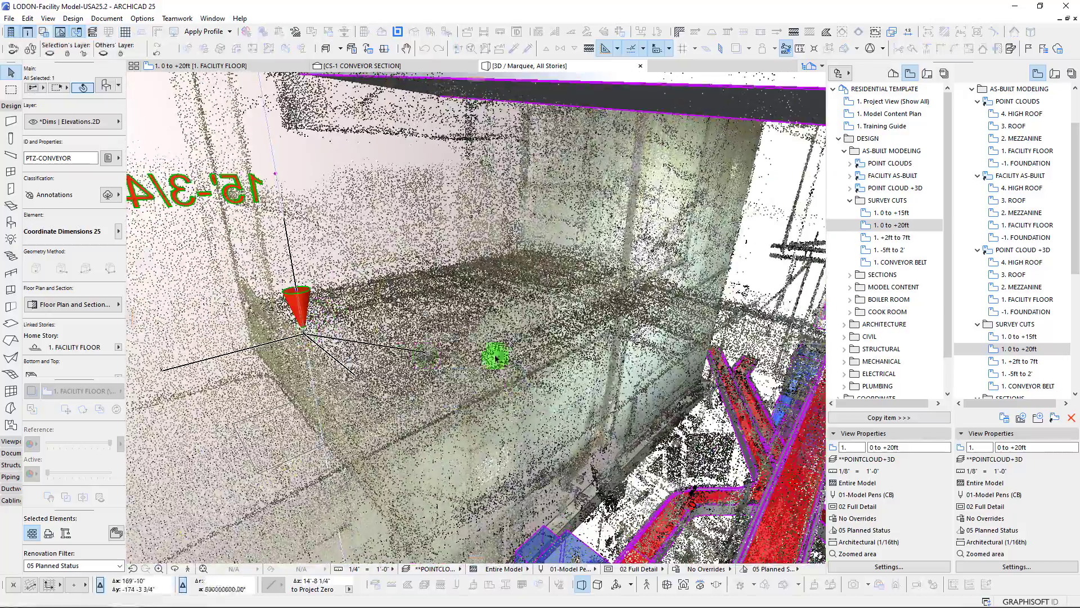
{"action": "middle_click_drag", "start_coordinate": [412, 318], "coordinate": [498, 359], "text": "shift"}
Examine the placed elevation marker and the surrounding overhead conveyor routes against the point cloud in 3D
{"action": "middle_click_drag", "start_coordinate": [421, 373], "coordinate": [375, 317], "text": "shift"}
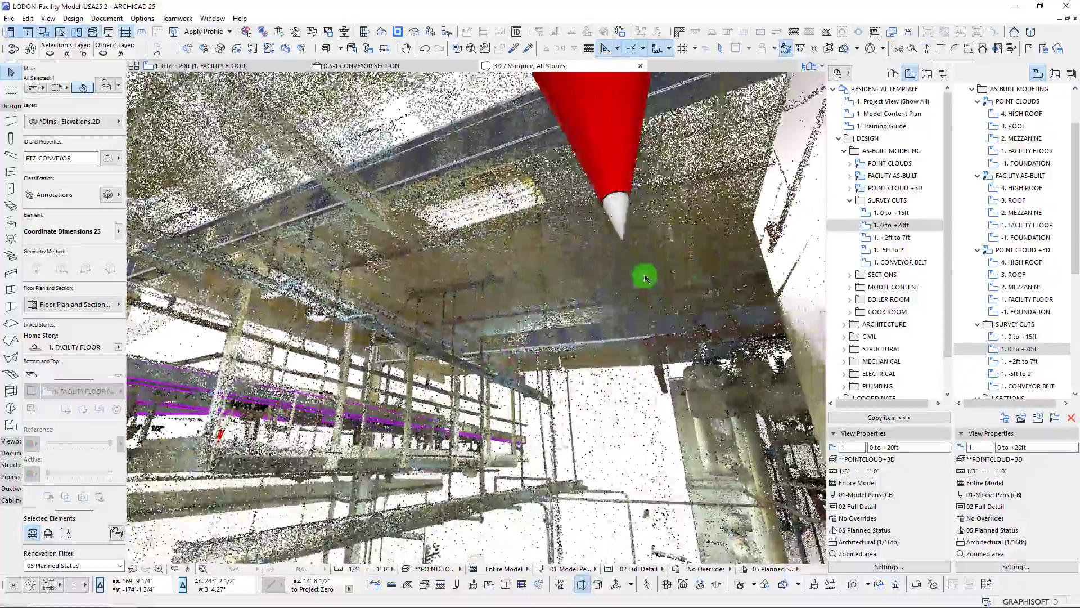
{"action": "middle_click_drag", "start_coordinate": [644, 277], "coordinate": [560, 226], "text": "shift"}
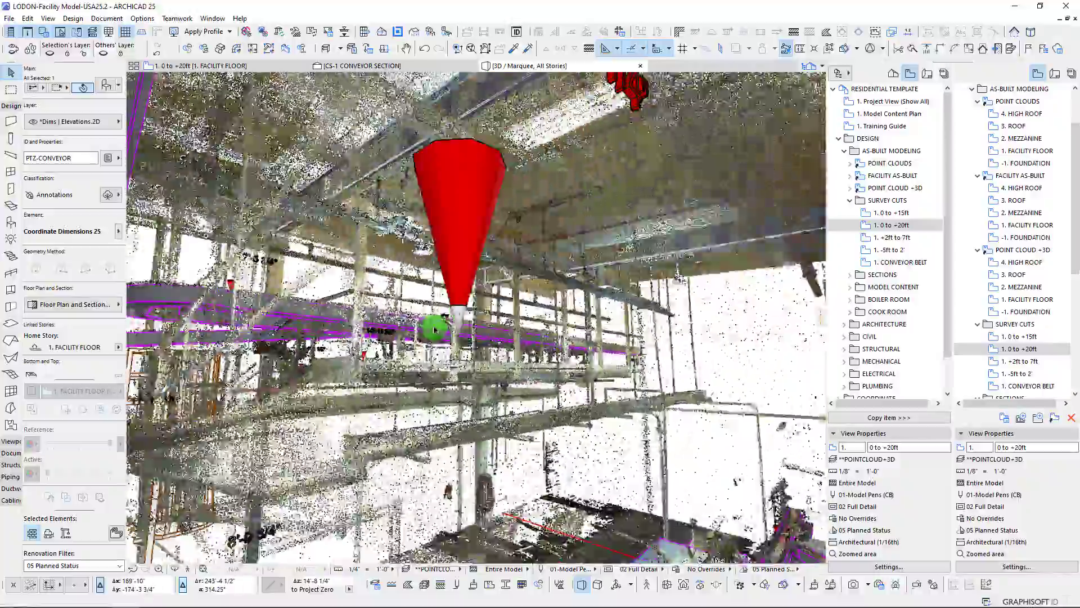
{"action": "middle_click_drag", "start_coordinate": [434, 330], "coordinate": [470, 340], "text": "shift"}
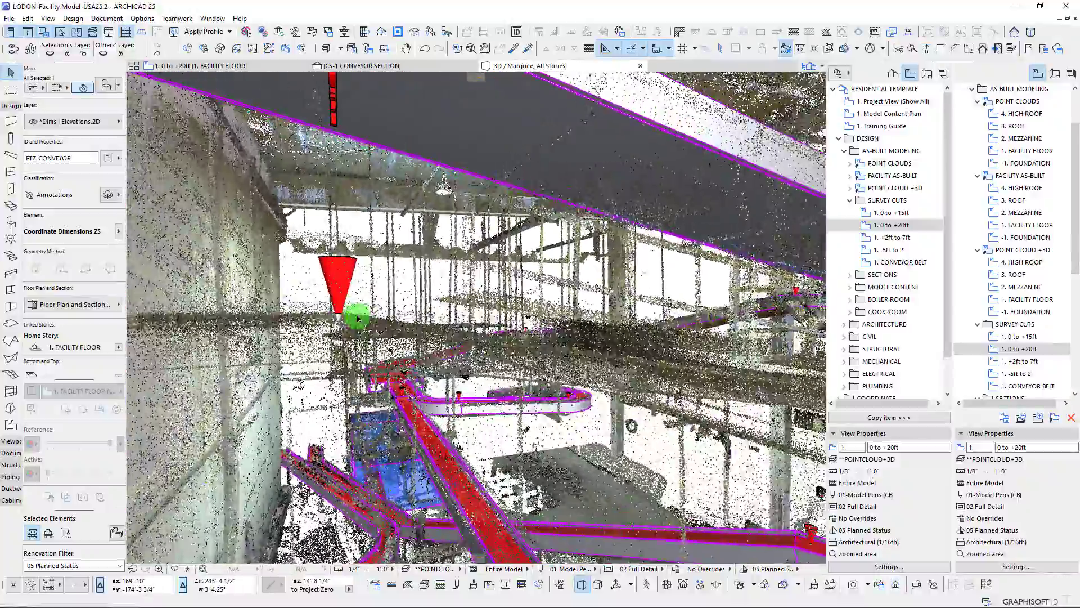
{"action": "middle_click_drag", "start_coordinate": [358, 319], "coordinate": [357, 327], "text": "shift"}
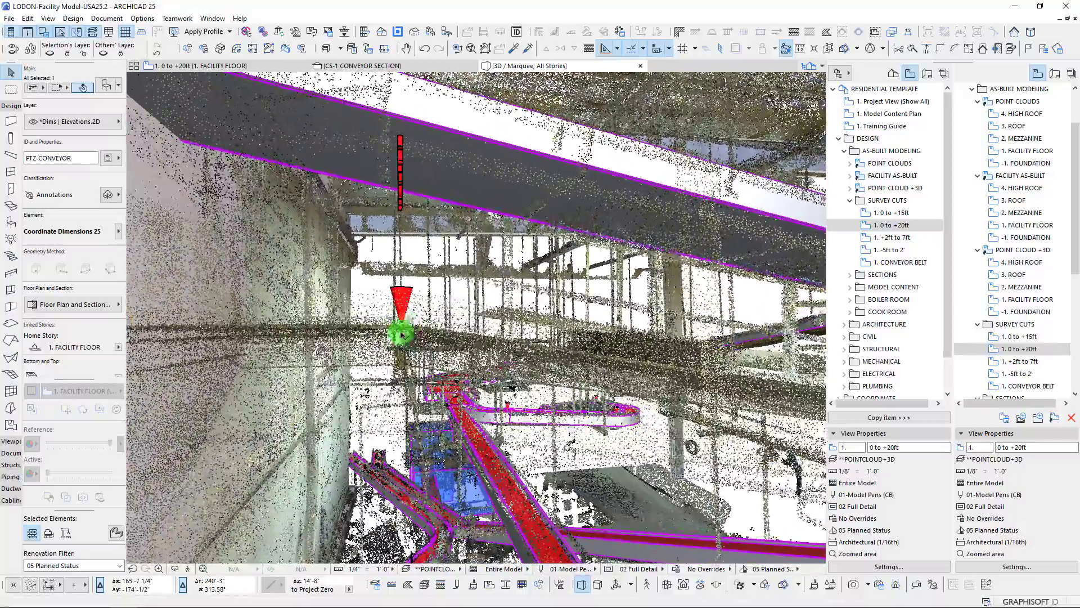
{"action": "middle_click_drag", "start_coordinate": [406, 333], "coordinate": [423, 339], "text": "shift"}
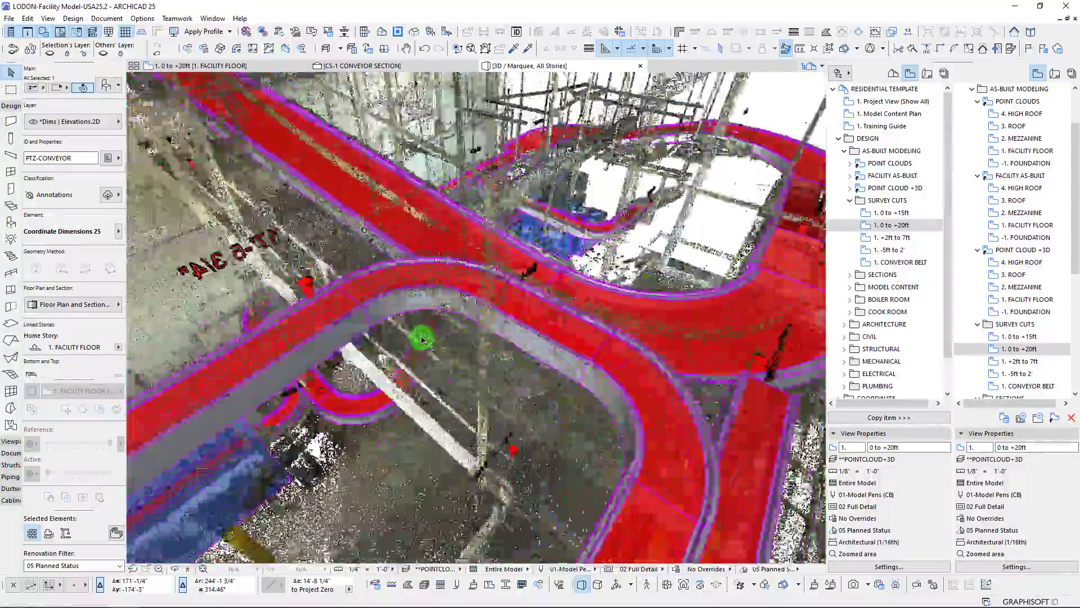
{"action": "middle_click_drag", "start_coordinate": [423, 339], "coordinate": [423, 339], "text": "shift"}
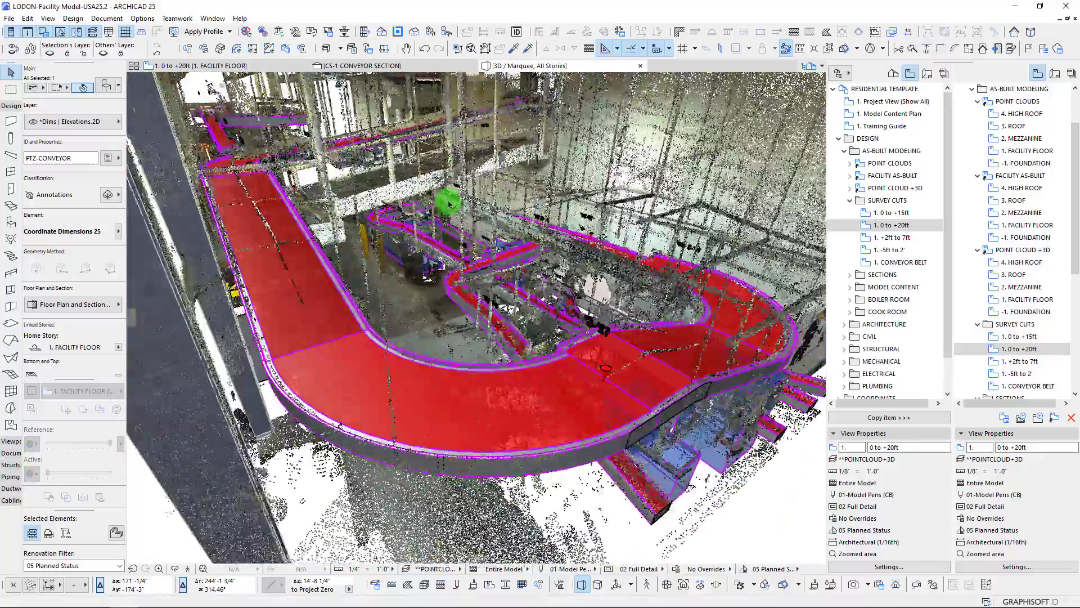
{"action": "middle_click_drag", "start_coordinate": [450, 203], "coordinate": [508, 211], "text": "shift"}
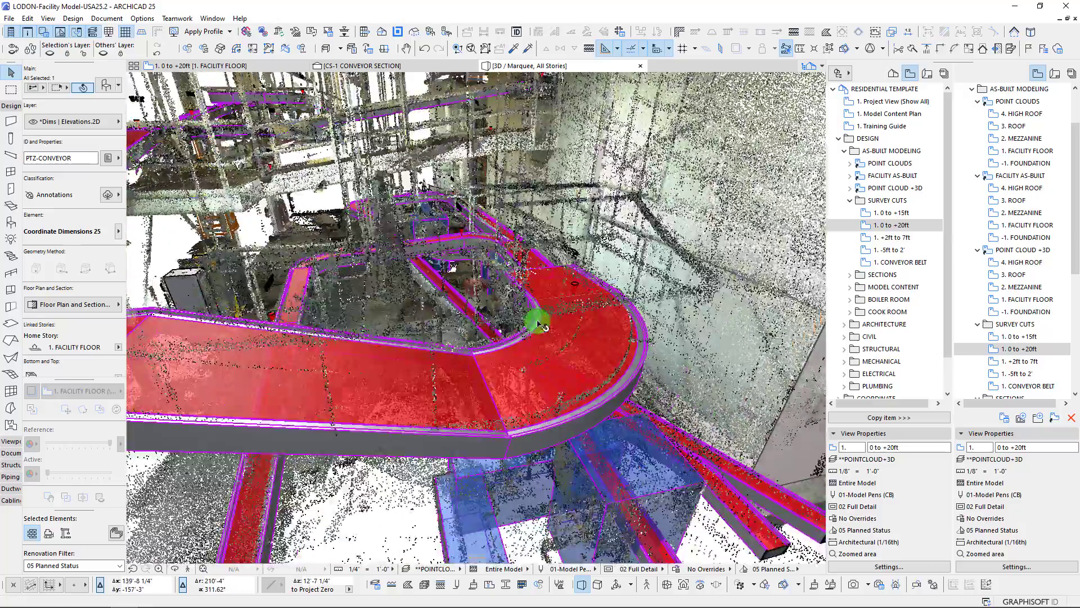
{"action": "mouse_move", "coordinate": [540, 325]}
{"action": "middle_mouse_down", "text": "shift"}
{"action": "mouse_move", "coordinate": [598, 299]}
{"action": "mouse_move", "coordinate": [485, 295]}
{"action": "middle_mouse_up", "text": "shift"}
{"action": "mouse_move", "coordinate": [408, 297]}
{"action": "middle_mouse_down", "text": "shift"}
{"action": "mouse_move", "coordinate": [417, 236]}
{"action": "mouse_move", "coordinate": [441, 227]}
{"action": "middle_mouse_up", "text": "shift"}
{"action": "scroll", "coordinate": [438, 226], "scroll_direction": "down", "scroll_amount": 10}
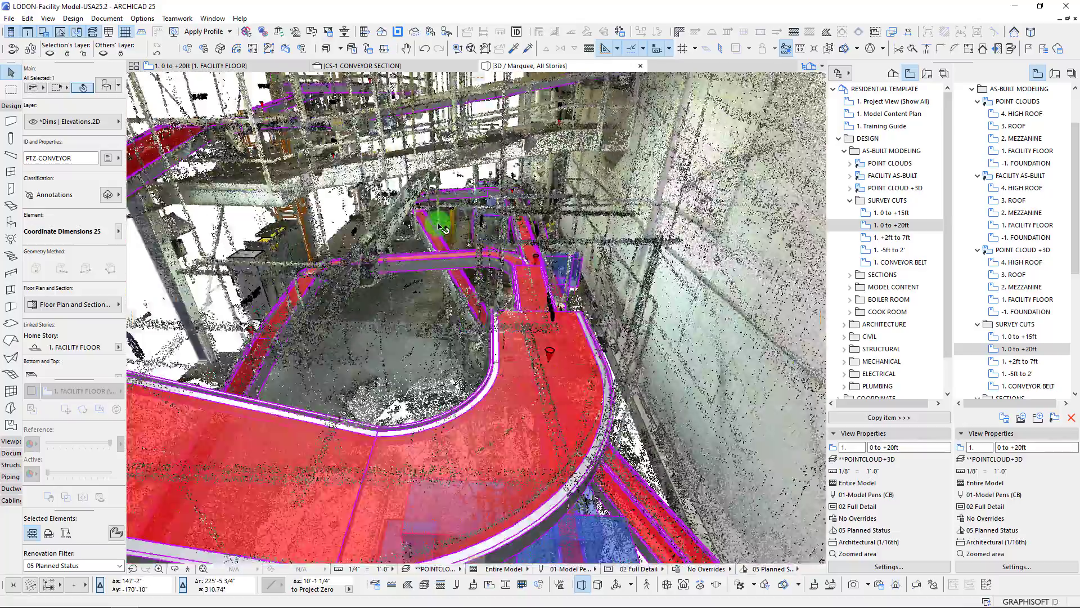
Return to the 1. 0 to +20ft floor plan and open the 1. CONVEYOR BELT survey cut view
{"action": "key", "text": "F2"}
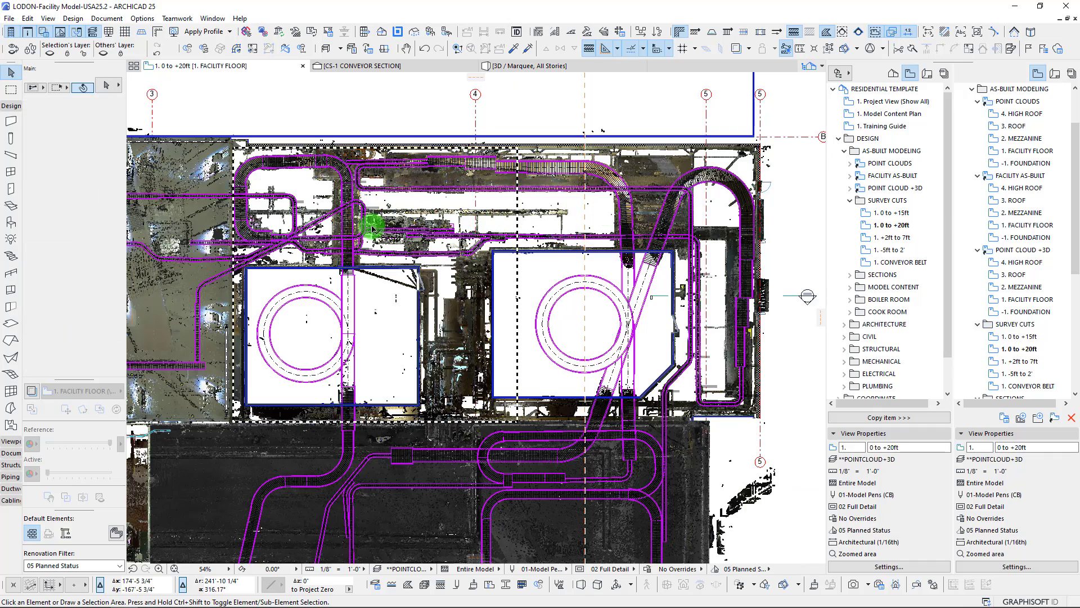
{"action": "scroll", "coordinate": [254, 169], "scroll_direction": "up", "scroll_amount": 3}
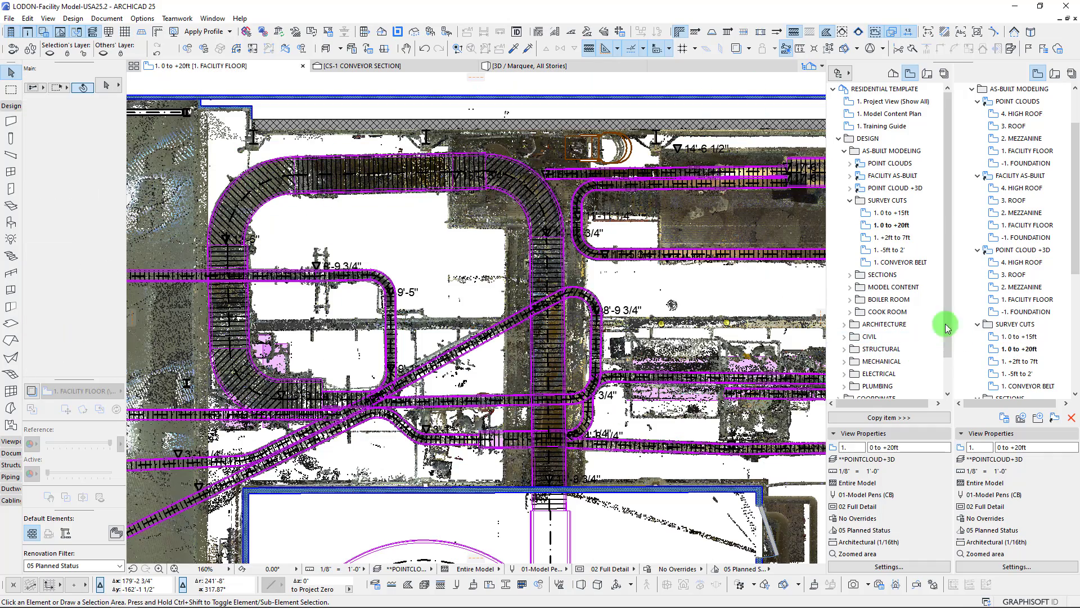
{"action": "left_click", "coordinate": [886, 262]}
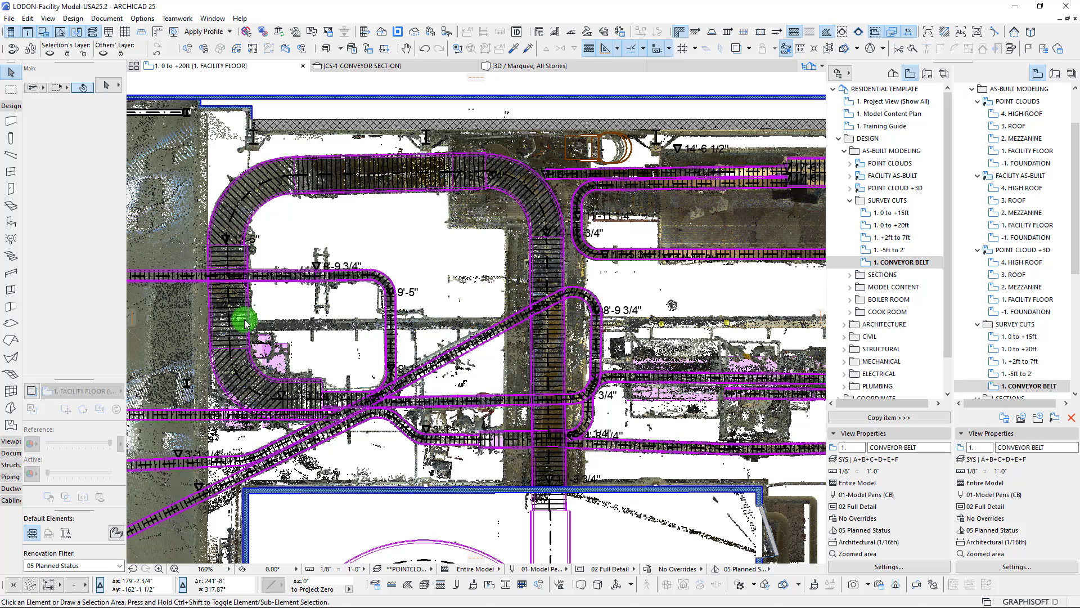
{"action": "left_click", "coordinate": [248, 267]}
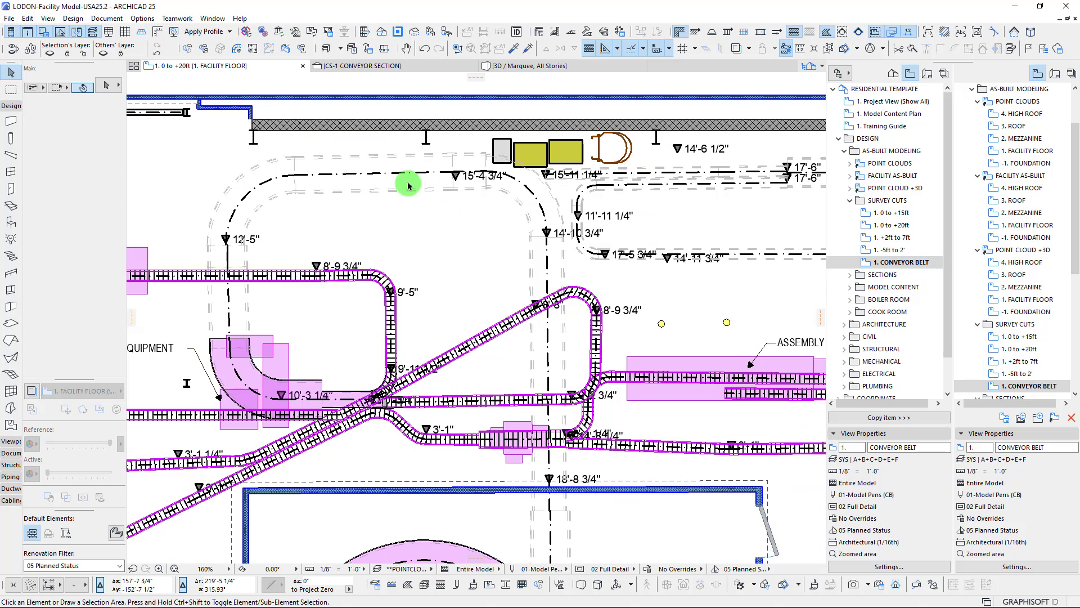
Examine the conveyor routes, elevation marks and equipment across the facility floor in the 1. CONVEYOR BELT plan
{"action": "middle_click_drag", "start_coordinate": [248, 238], "coordinate": [296, 214]}
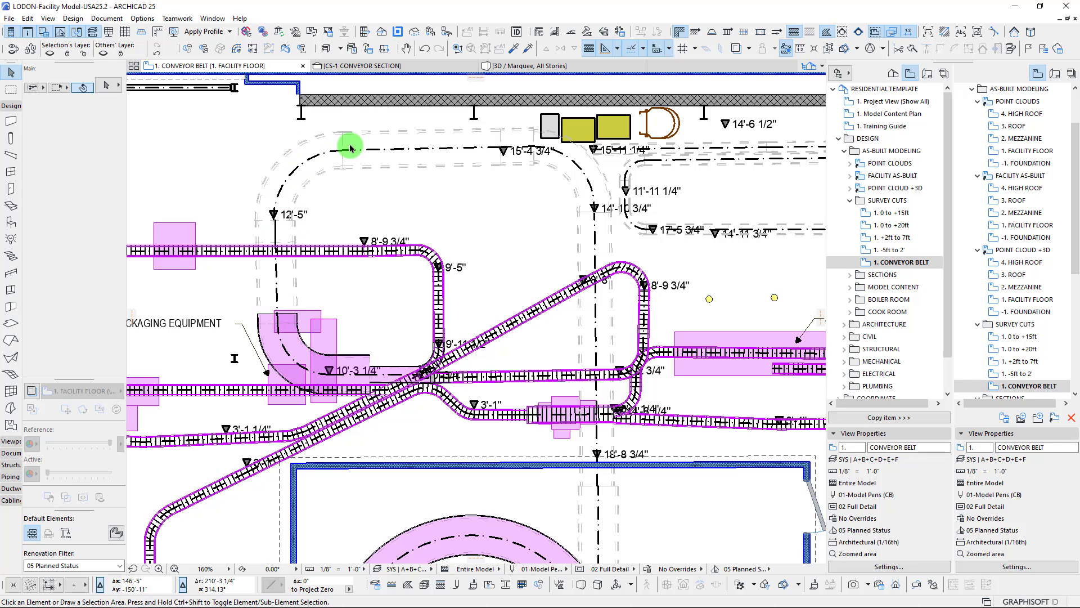
{"action": "scroll", "coordinate": [652, 242], "scroll_direction": "down", "scroll_amount": 3}
{"action": "scroll", "coordinate": [652, 241], "scroll_direction": "down", "scroll_amount": 1}
{"action": "middle_click_drag", "start_coordinate": [700, 280], "coordinate": [393, 191]}
{"action": "scroll", "coordinate": [385, 158], "scroll_direction": "down", "scroll_amount": 2}
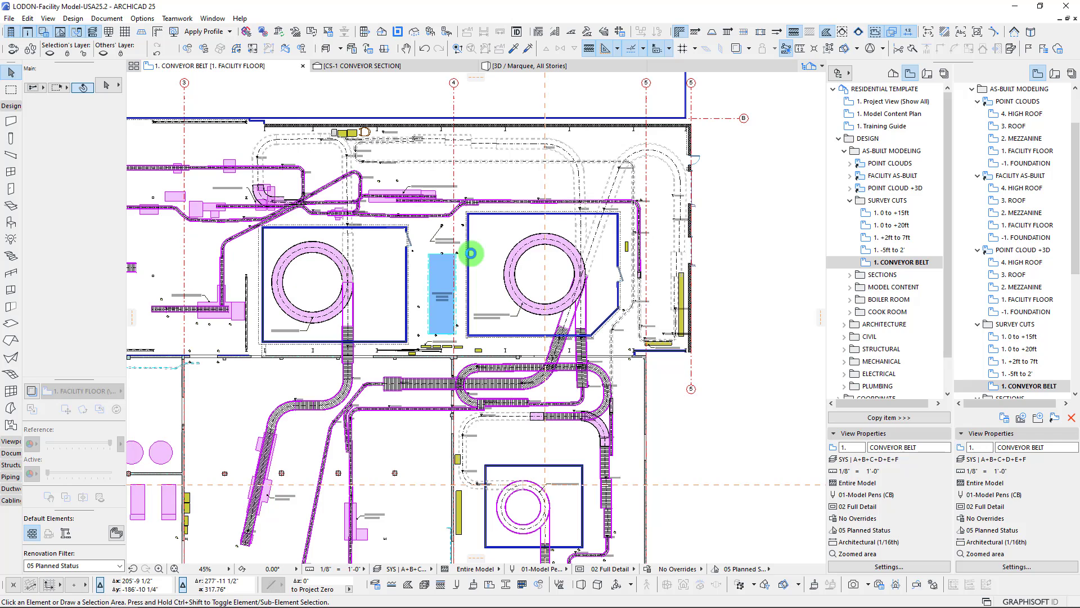
{"action": "scroll", "coordinate": [481, 254], "scroll_direction": "down", "scroll_amount": 3}
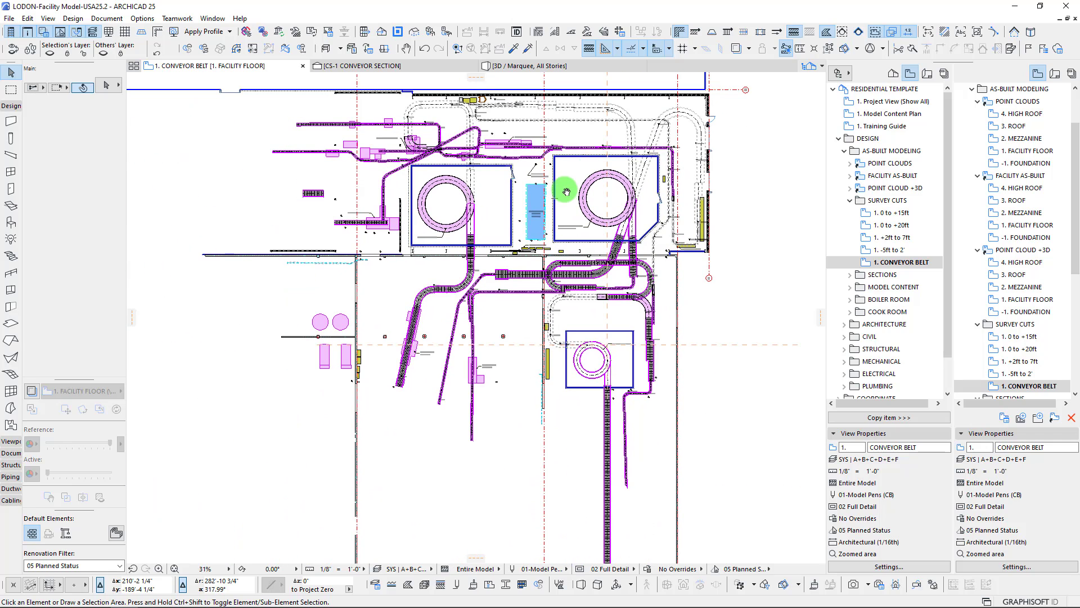
{"action": "scroll", "coordinate": [563, 191], "scroll_direction": "down", "scroll_amount": 3}
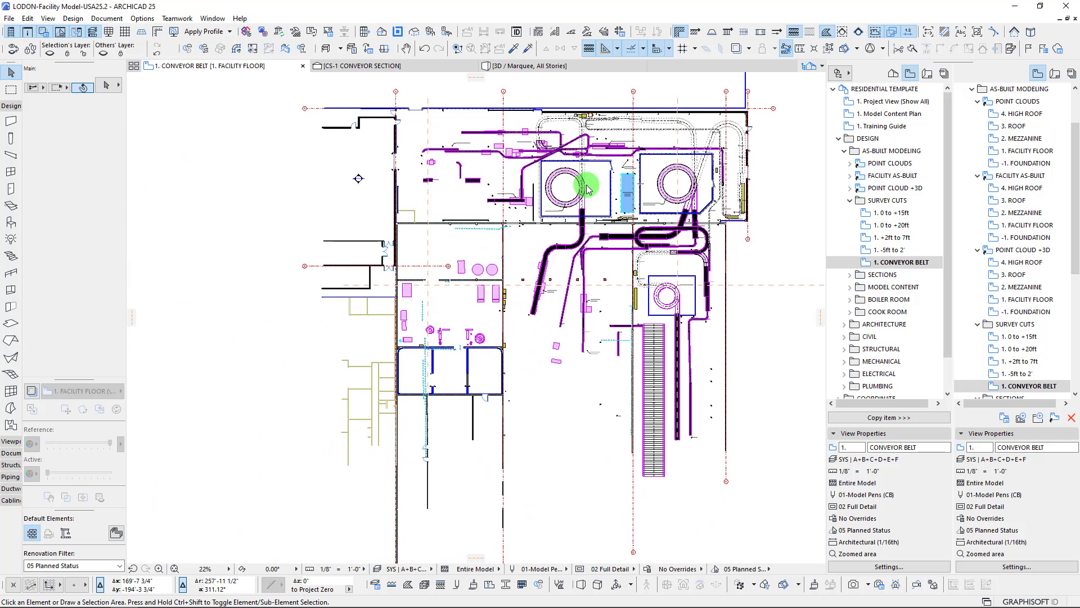
{"action": "scroll", "coordinate": [507, 174], "scroll_direction": "up", "scroll_amount": 5}
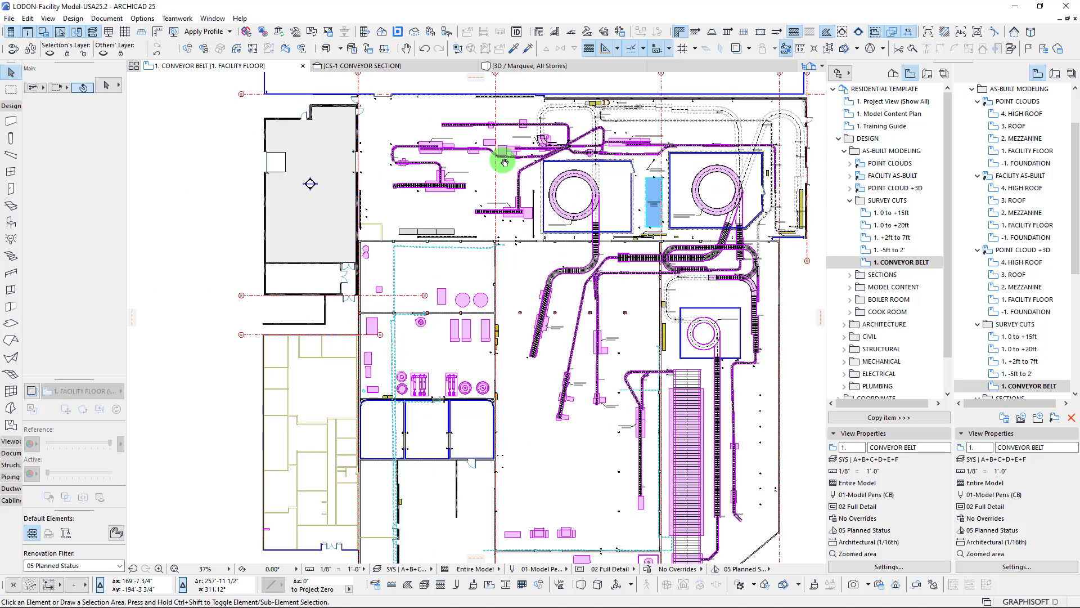
{"action": "scroll", "coordinate": [474, 218], "scroll_direction": "down", "scroll_amount": 3}
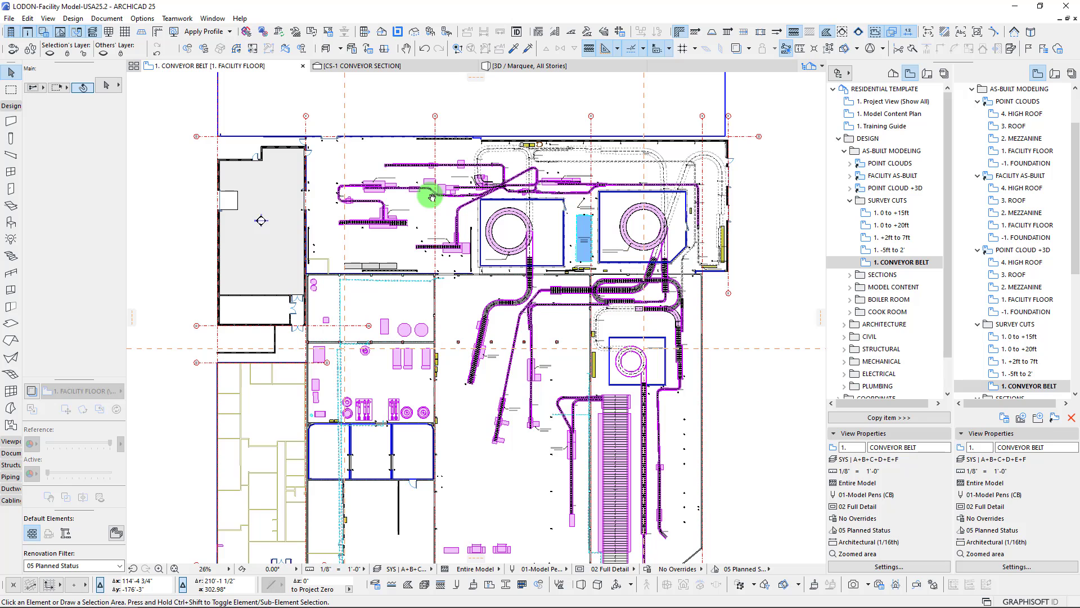
Open the 1. FACILITY FLOOR view from the POINT CLOUD +3D view set, framed around the engine room
{"action": "scroll", "coordinate": [286, 217], "scroll_direction": "up", "scroll_amount": 8}
{"action": "middle_click_drag", "start_coordinate": [286, 217], "coordinate": [369, 220]}
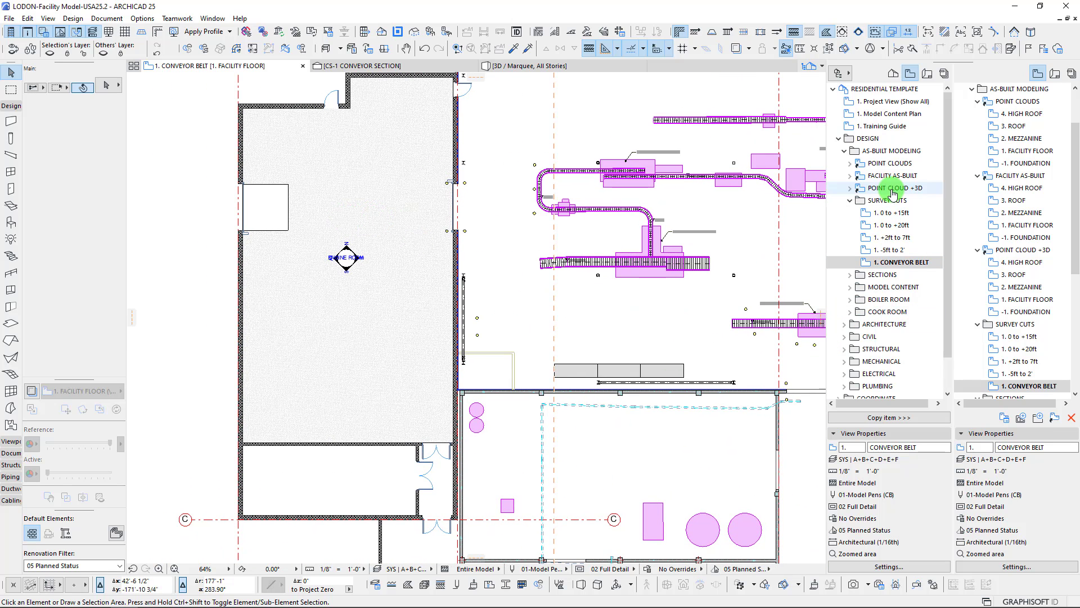
{"action": "left_click", "coordinate": [850, 189]}
{"action": "left_click", "coordinate": [891, 236]}
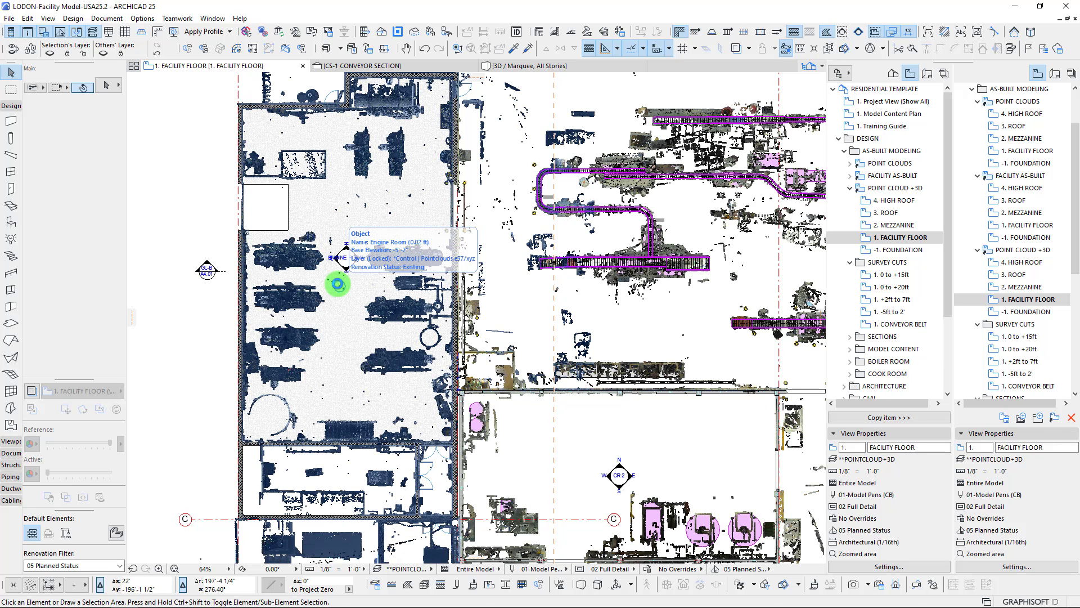
Inspect the scanned engine room on the facility floor plan and select its ENGINE ROOM interior elevation marker
{"action": "scroll", "coordinate": [281, 284], "scroll_direction": "down", "scroll_amount": 3}
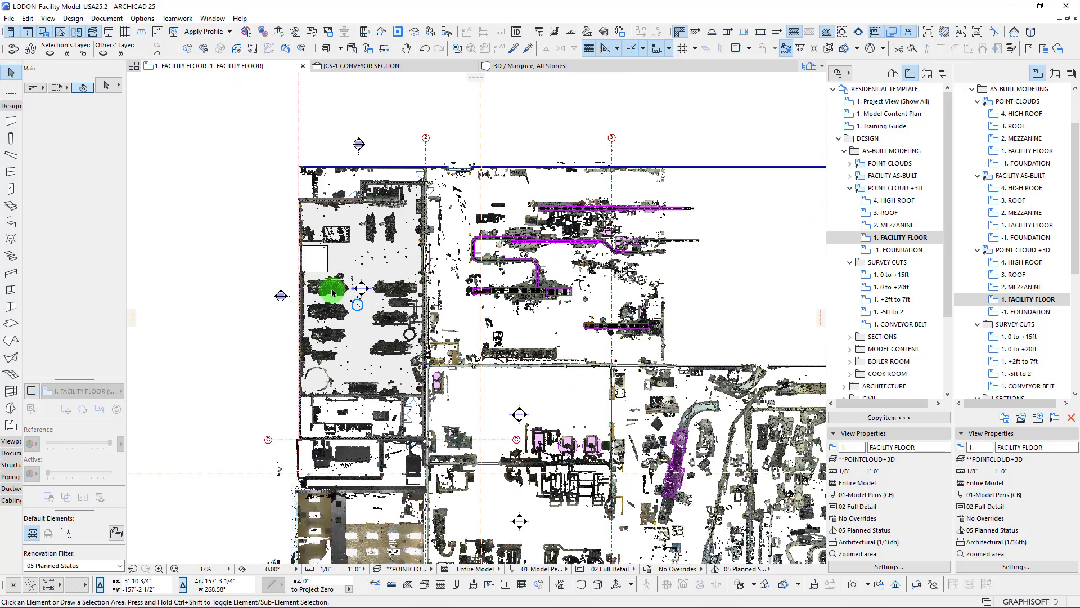
{"action": "scroll", "coordinate": [332, 292], "scroll_direction": "up", "scroll_amount": 3}
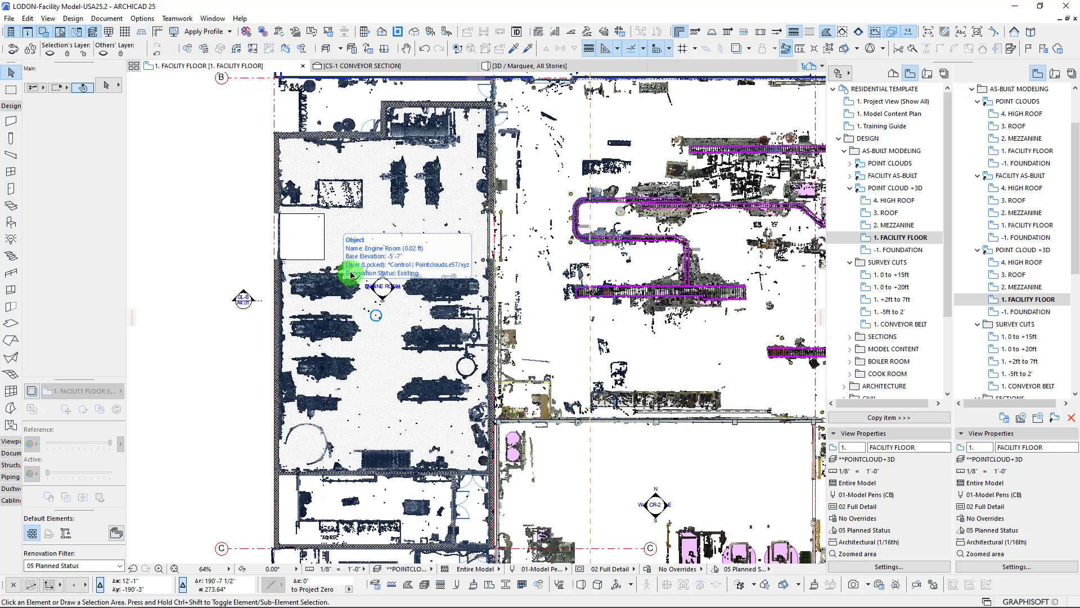
{"action": "left_click", "coordinate": [381, 288]}
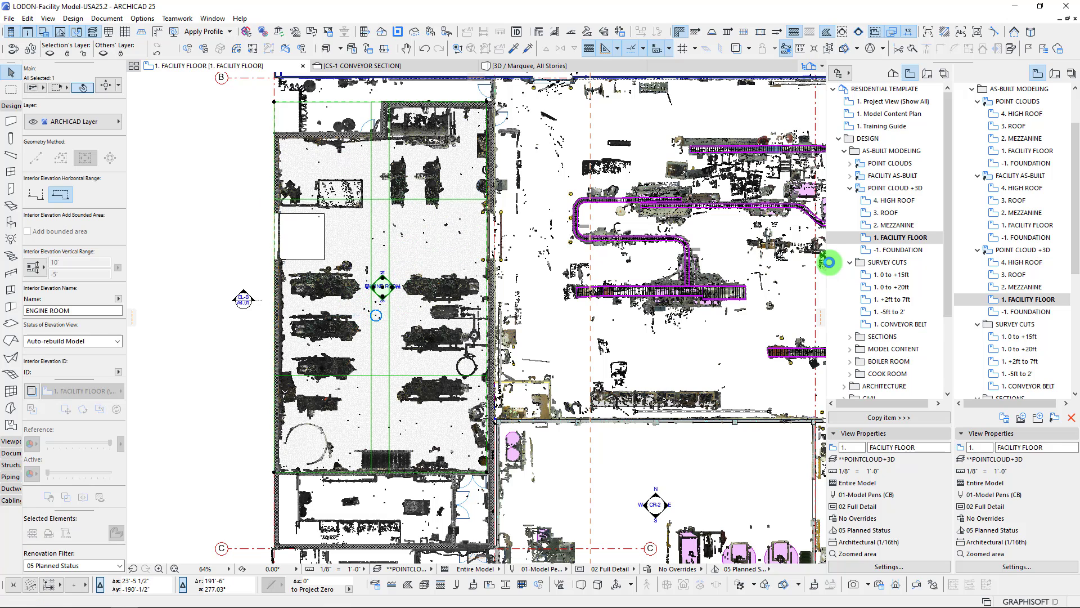
Open the E ENGINE ROOM interior elevation from the project map and examine its scanned piping and equipment
{"action": "left_click", "coordinate": [850, 188]}
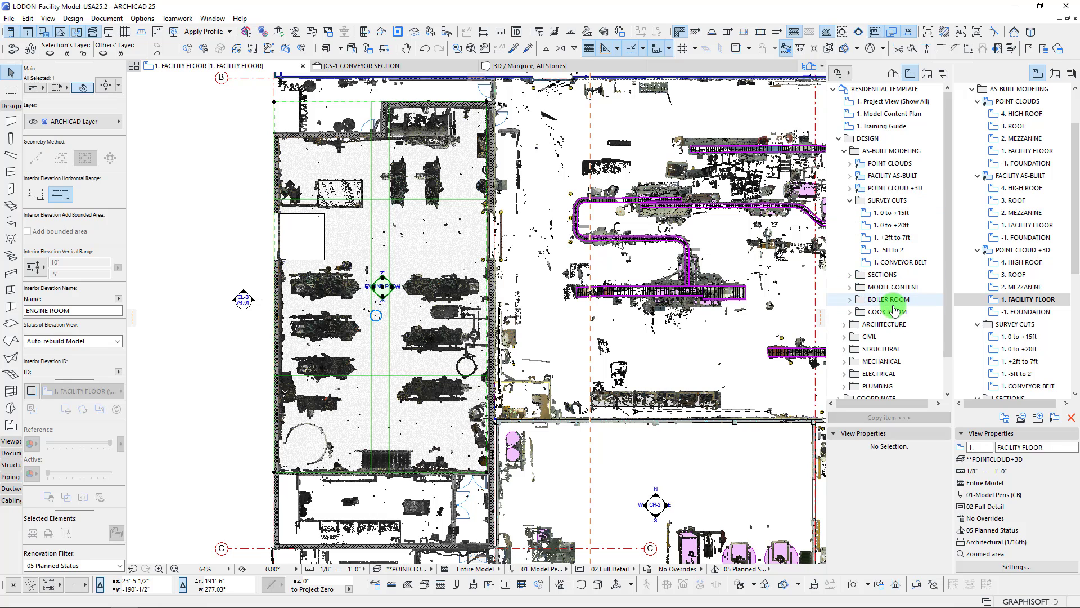
{"action": "left_click", "coordinate": [892, 74]}
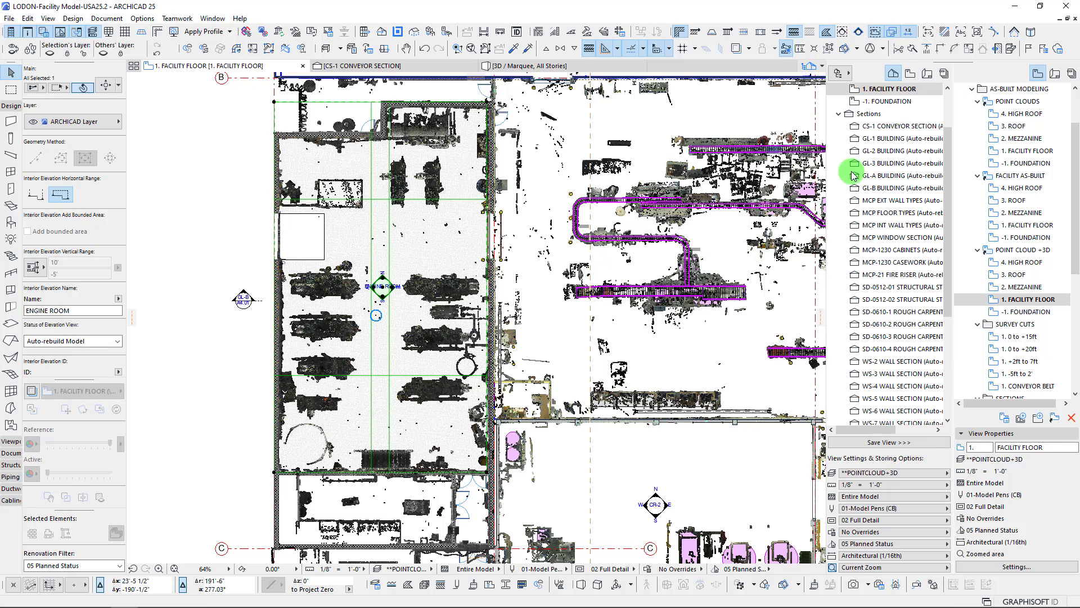
{"action": "left_click", "coordinate": [839, 114]}
{"action": "left_click", "coordinate": [839, 249]}
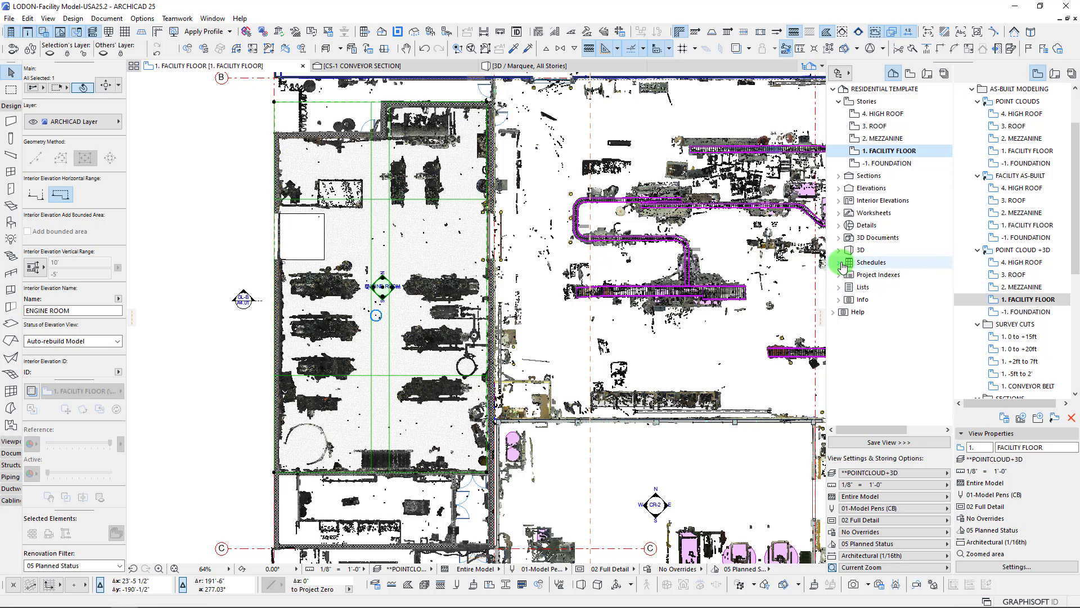
{"action": "left_click", "coordinate": [839, 200]}
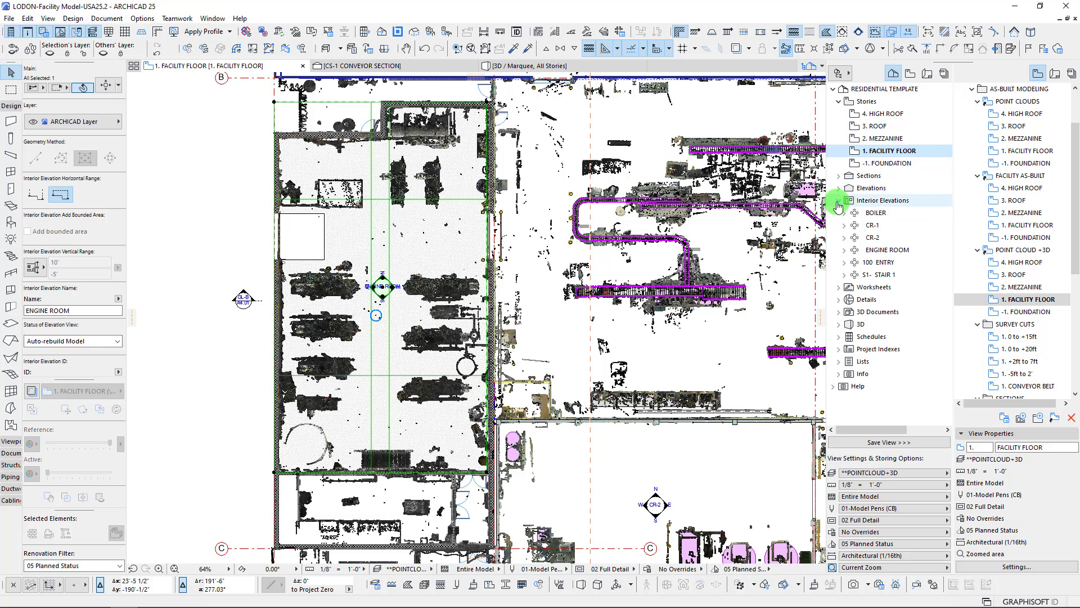
{"action": "double_click", "coordinate": [888, 250]}
{"action": "left_click", "coordinate": [895, 262]}
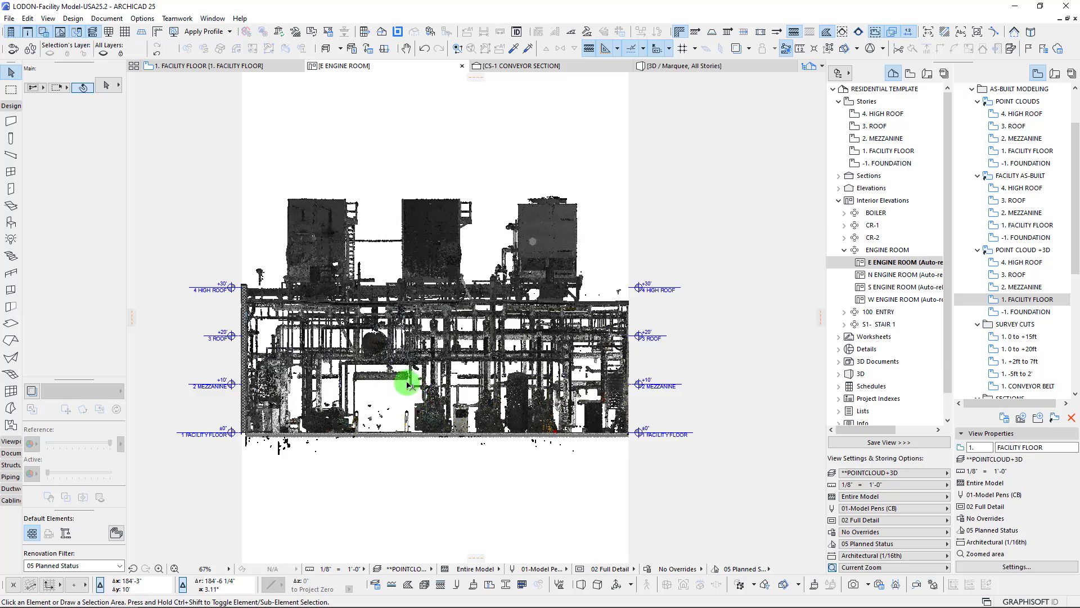
{"action": "scroll", "coordinate": [449, 373], "scroll_direction": "up", "scroll_amount": 5}
{"action": "scroll", "coordinate": [498, 265], "scroll_direction": "down", "scroll_amount": 2}
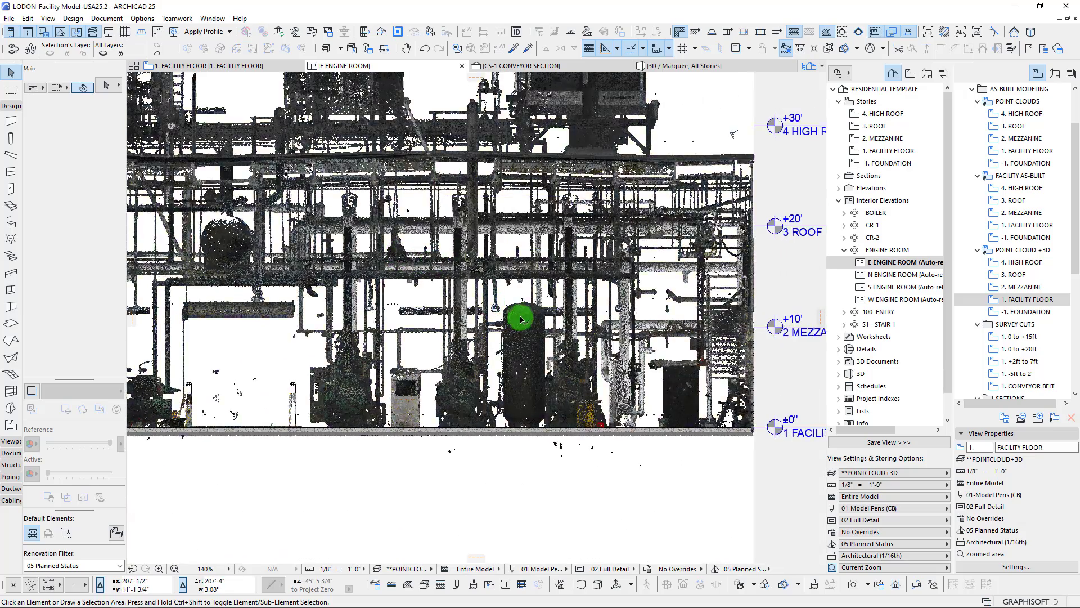
{"action": "scroll", "coordinate": [518, 313], "scroll_direction": "up", "scroll_amount": 3}
Open the N ENGINE ROOM interior elevation and examine the scanned pipes and equipment along that wall
{"action": "double_click", "coordinate": [892, 275]}
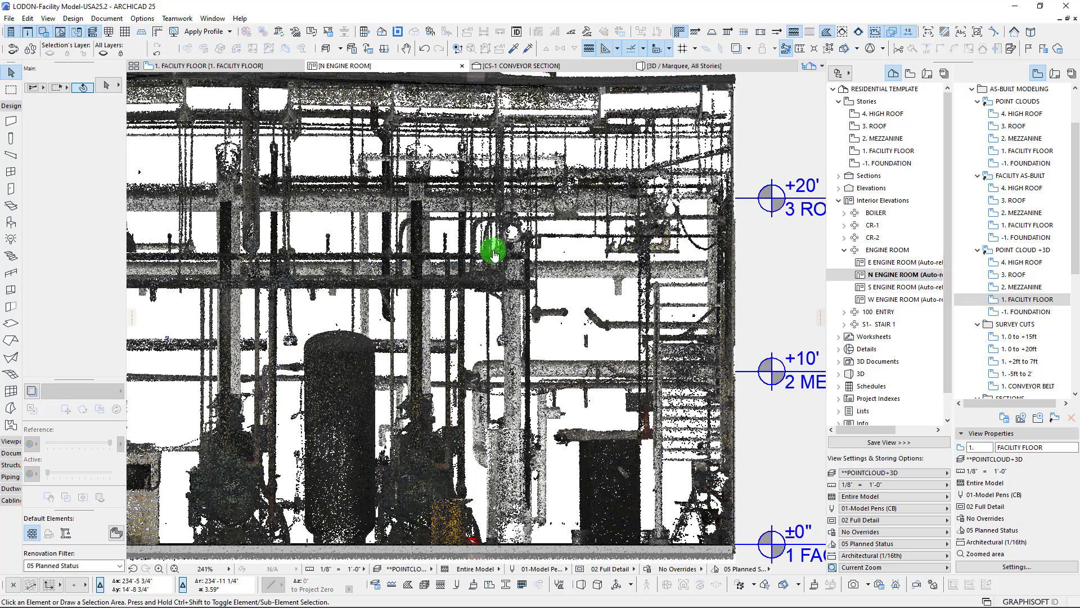
{"action": "scroll", "coordinate": [494, 264], "scroll_direction": "down", "scroll_amount": 4}
{"action": "scroll", "coordinate": [495, 304], "scroll_direction": "up", "scroll_amount": 3}
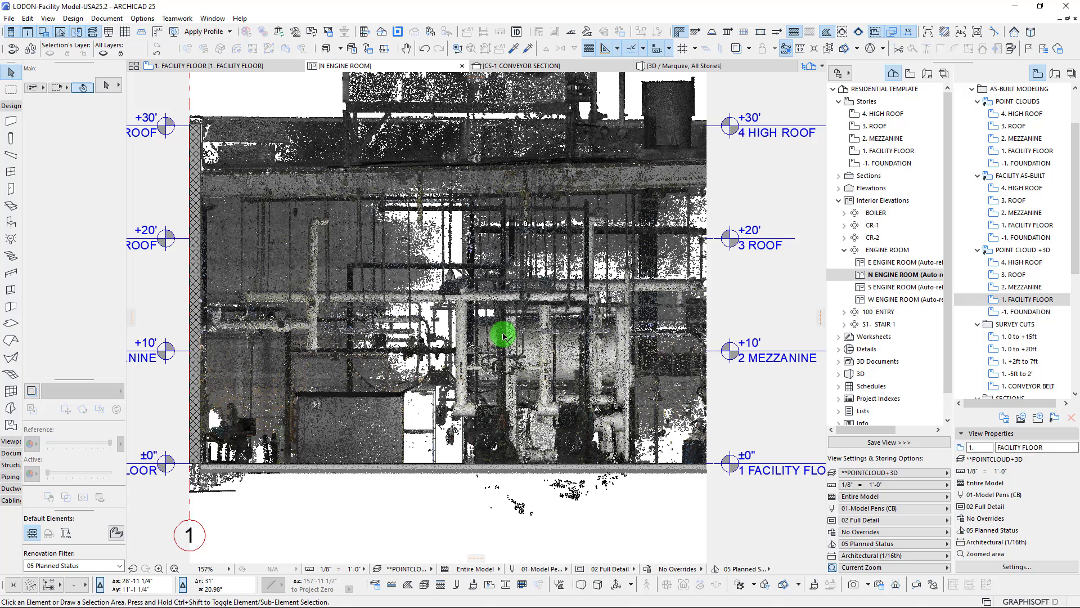
Open the S ENGINE ROOM interior elevation and examine the scanned interior together with the rooftop equipment
{"action": "double_click", "coordinate": [894, 287]}
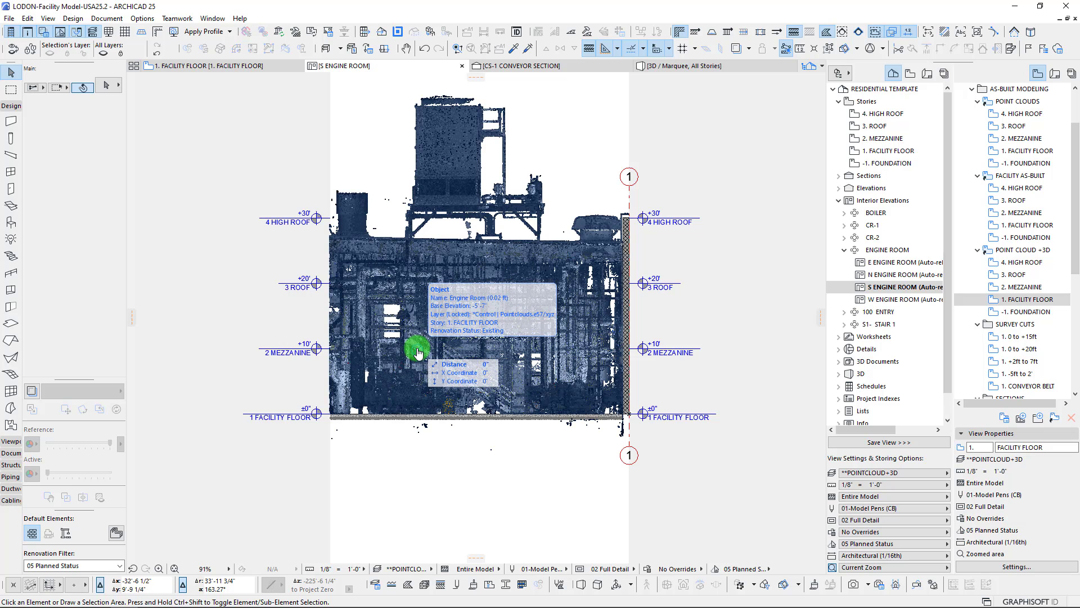
{"action": "scroll", "coordinate": [470, 274], "scroll_direction": "up", "scroll_amount": 1}
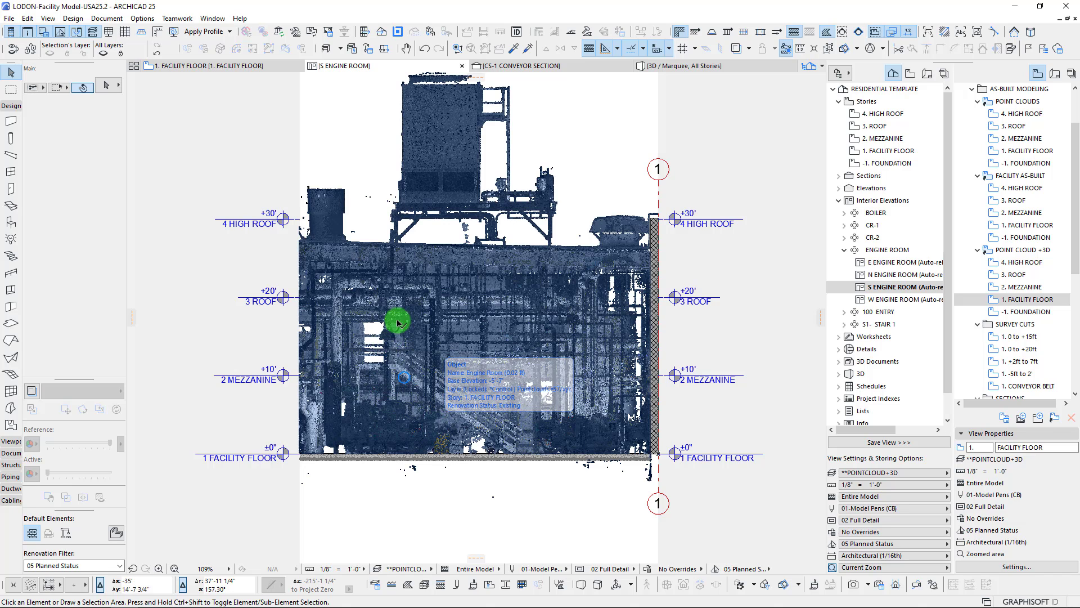
{"action": "middle_click_drag", "start_coordinate": [393, 229], "coordinate": [362, 272]}
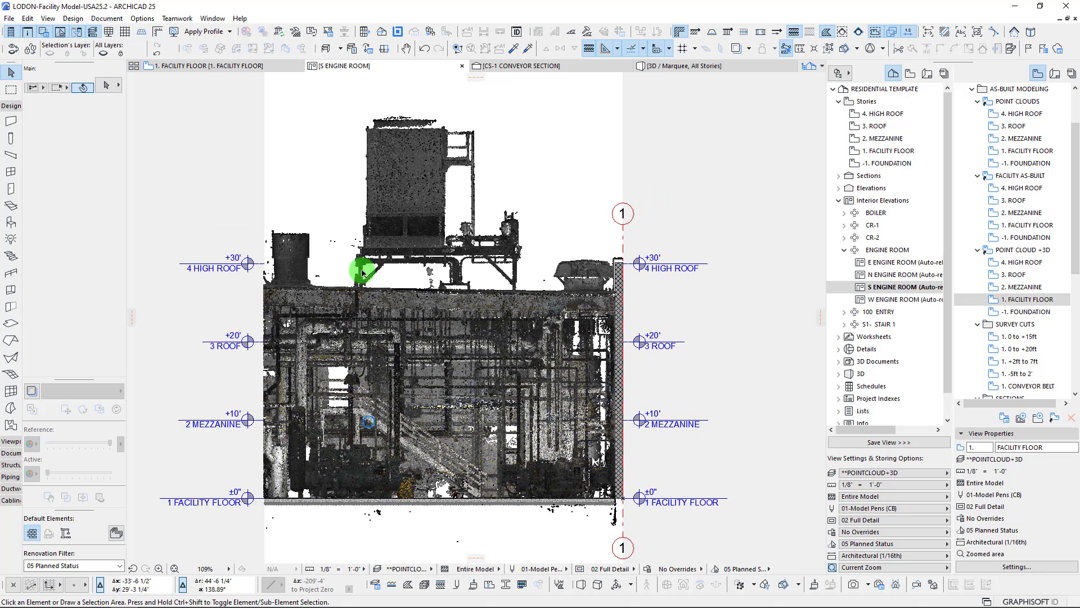